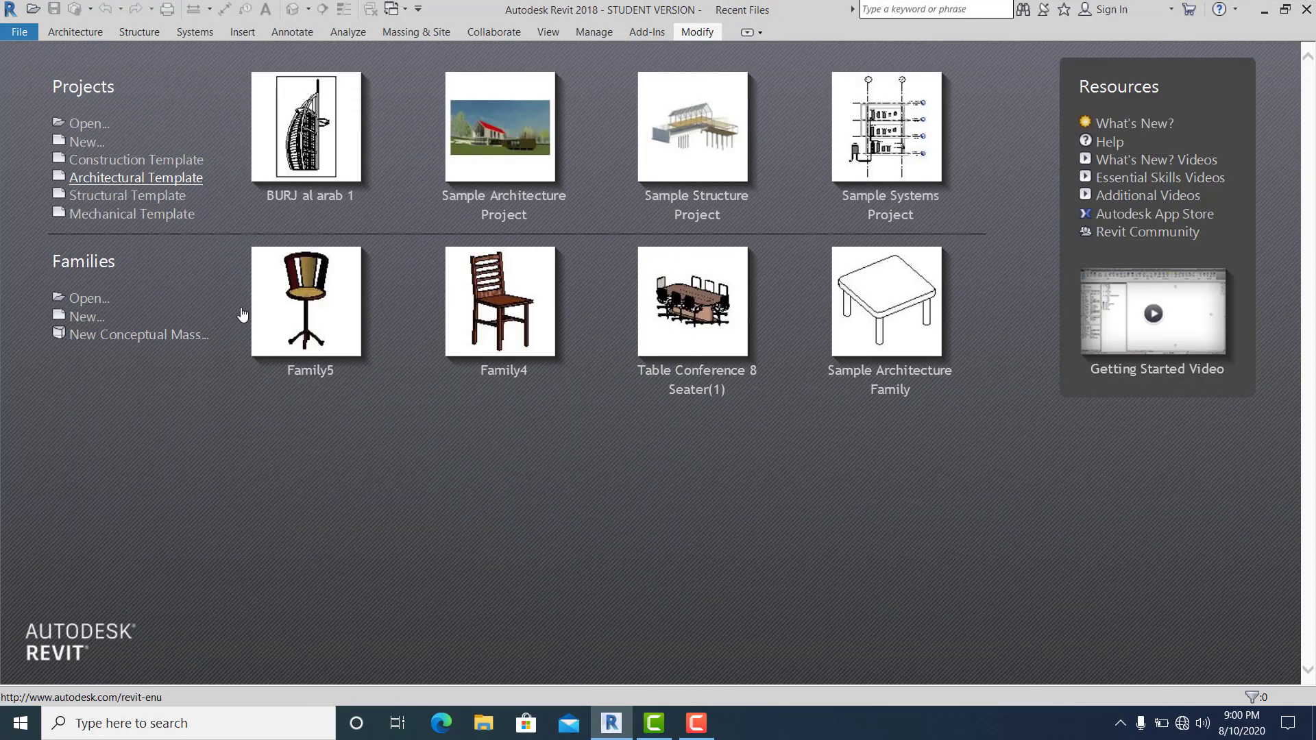
# Create a new project from the Architectural Template
pyautogui.click(344, 362)
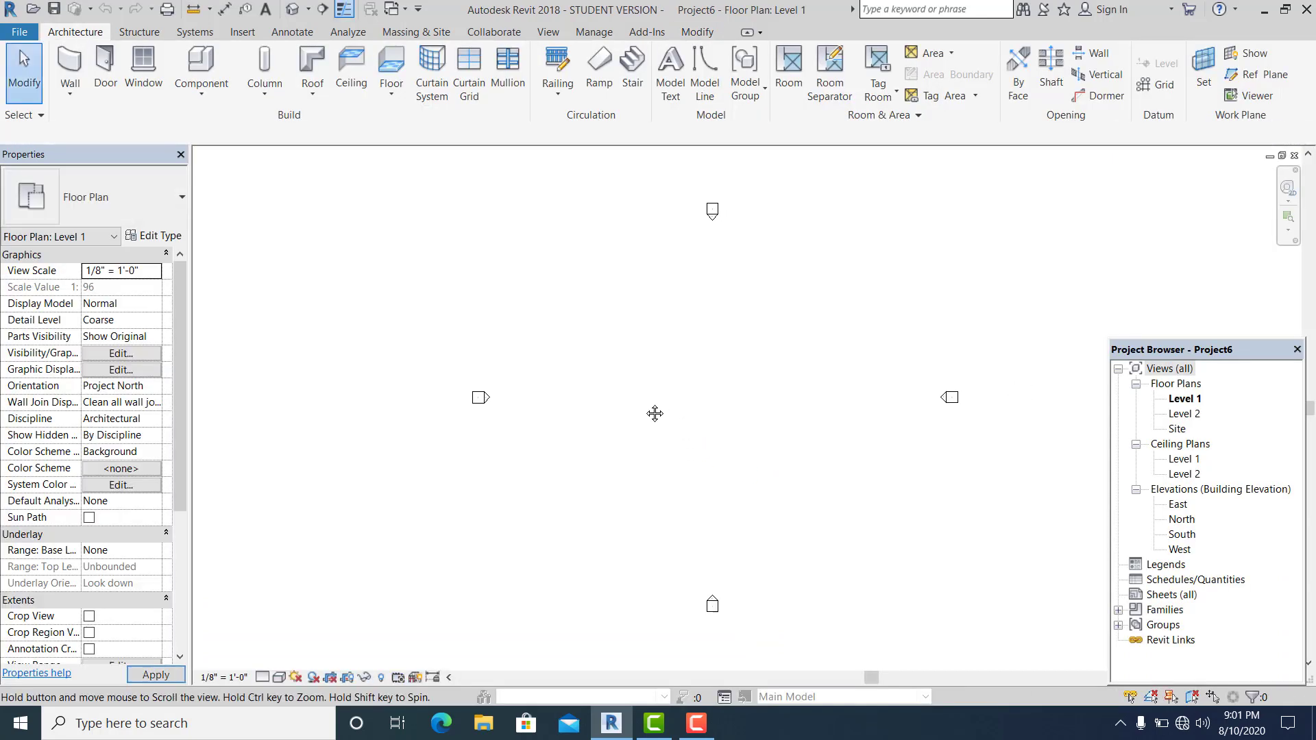
pyautogui.moveTo(655, 413); pyautogui.dragTo(645, 408, button='middle')
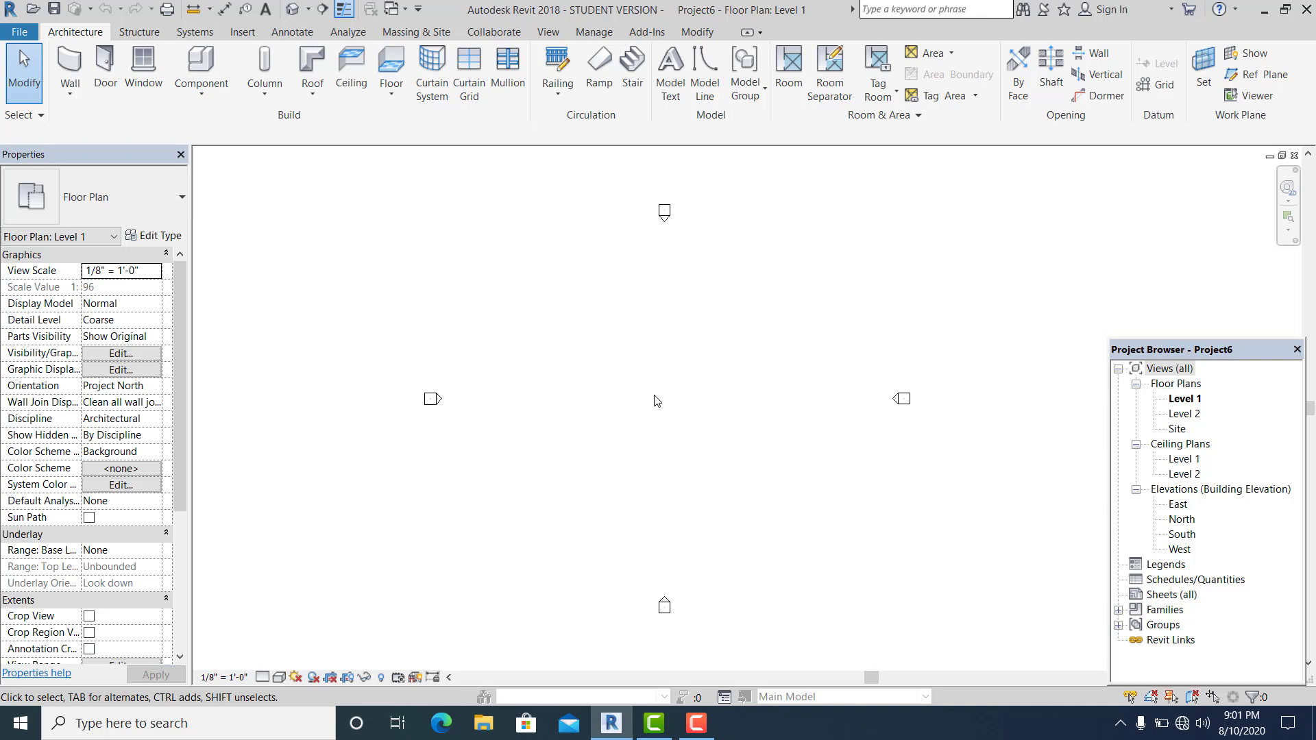
pyautogui.moveTo(655, 401); pyautogui.dragTo(626, 390, button='middle')
pyautogui.scroll(1, 604, 381)
pyautogui.moveTo(623, 376); pyautogui.dragTo(608, 389, button='middle')
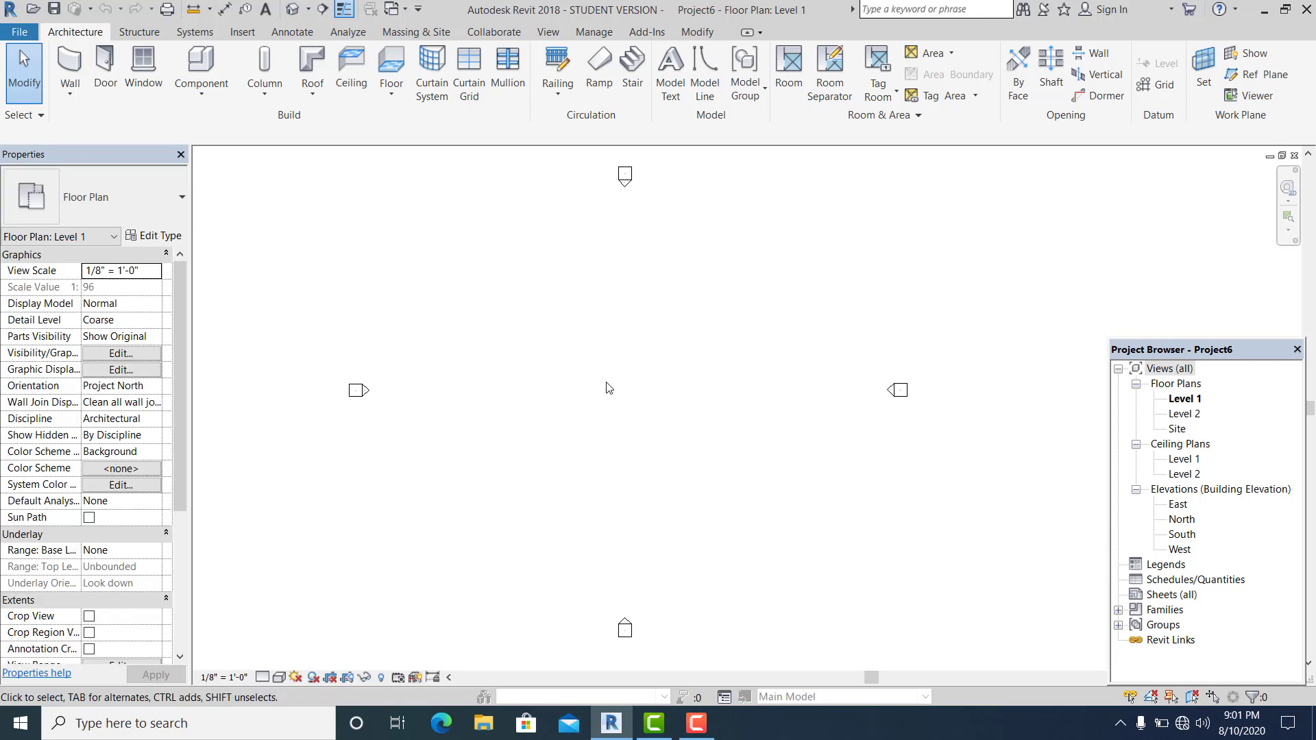
pyautogui.moveTo(609, 388); pyautogui.dragTo(614, 391, button='middle')
# Set the project's length unit to meters
pyautogui.press('n')
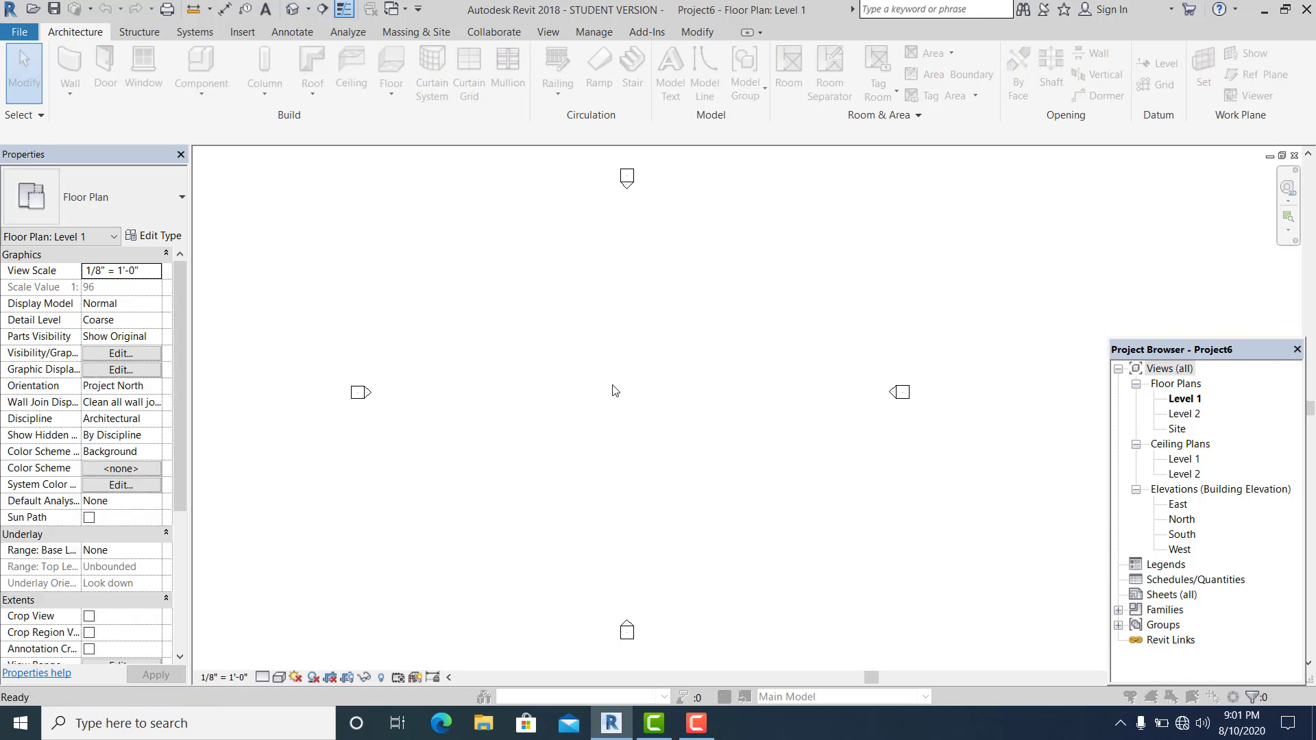
pyautogui.click(715, 245)
pyautogui.click(702, 266)
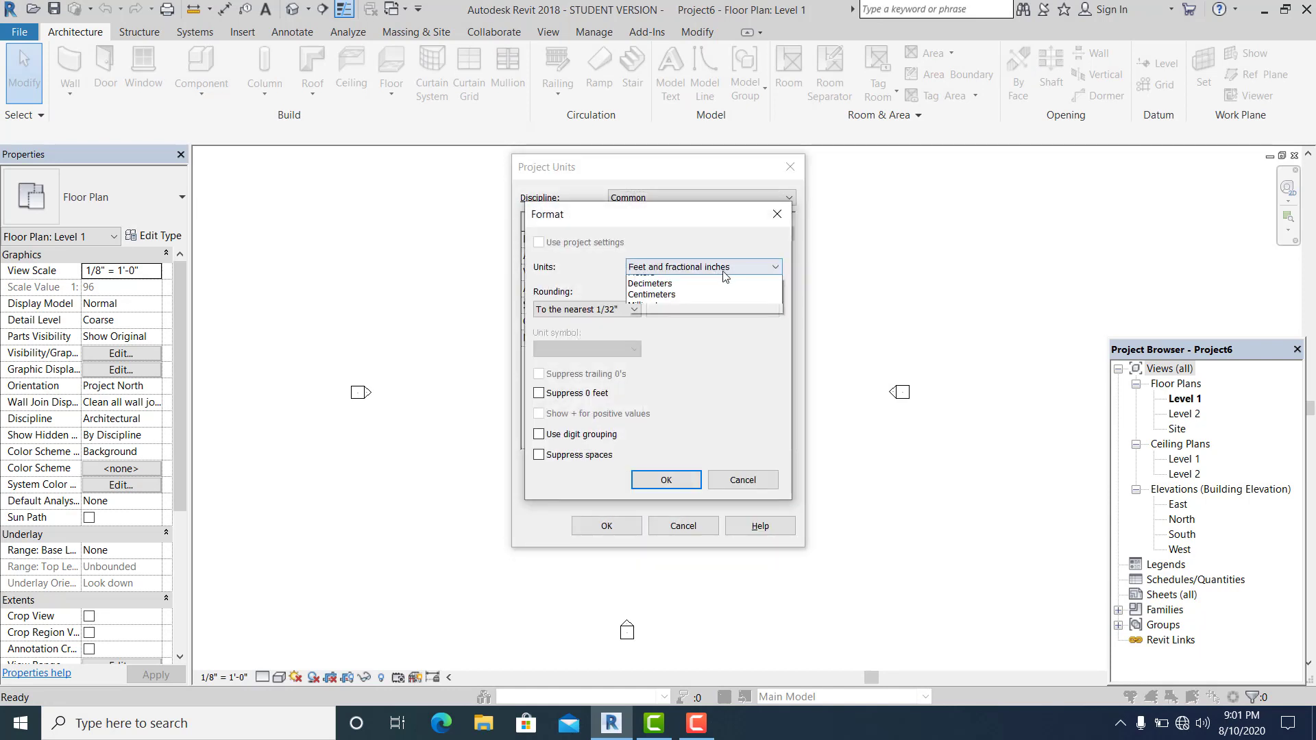
pyautogui.click(686, 327)
pyautogui.click(666, 479)
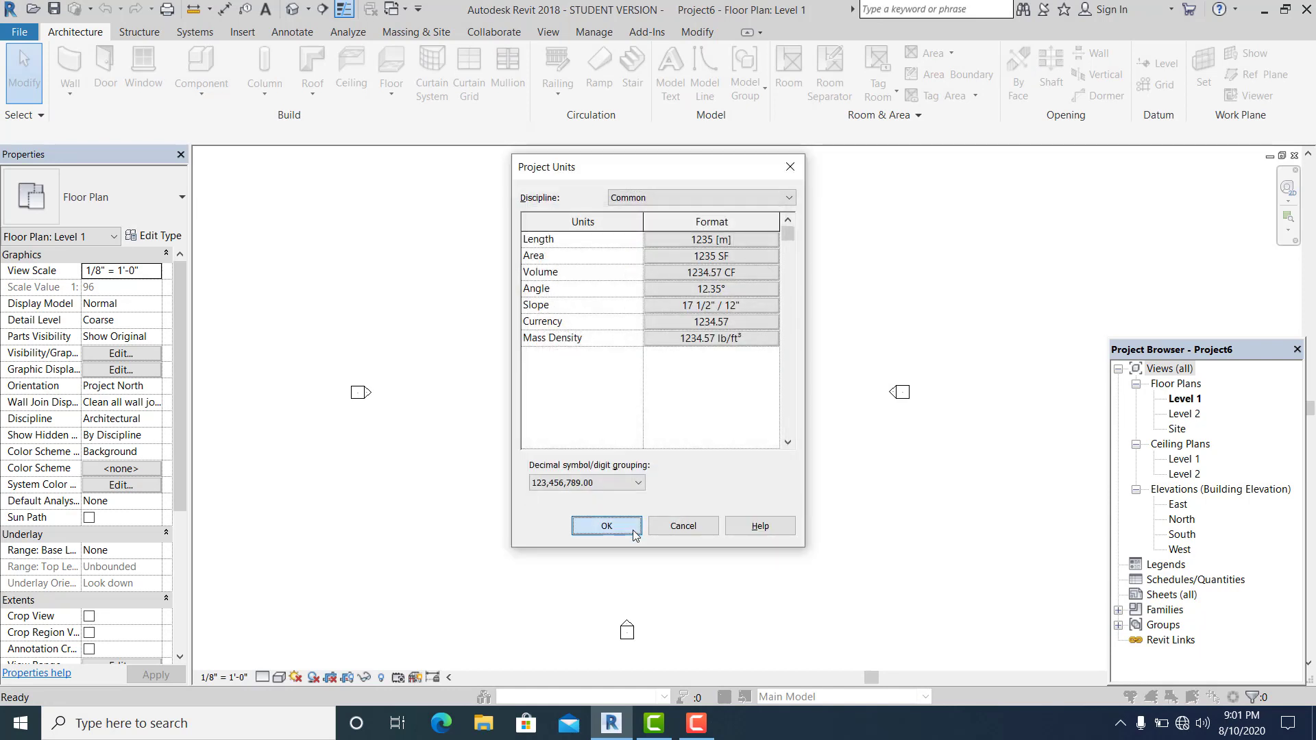
pyautogui.click(607, 526)
# Draw a horizontal reference plane across the Level 1 floor plan, just above the lower elevation marker
pyautogui.moveTo(660, 521); pyautogui.dragTo(652, 450, button='middle')
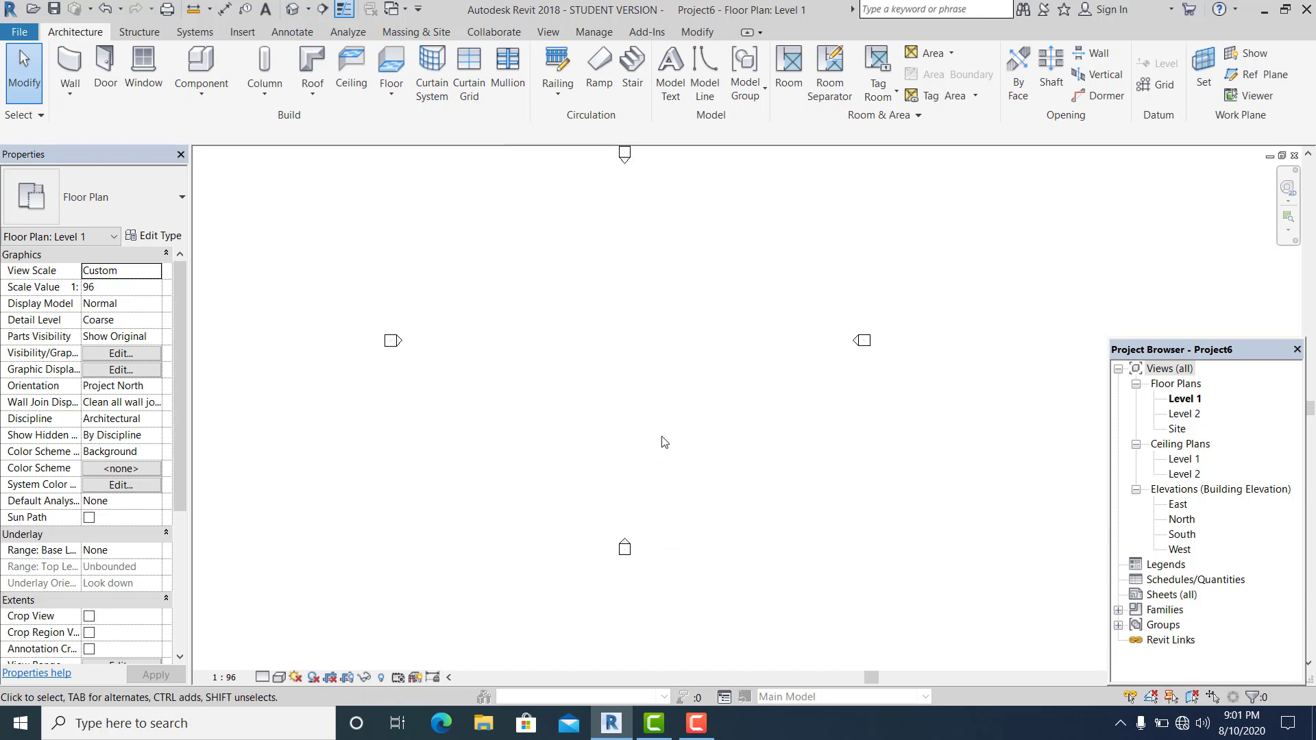
pyautogui.press('r')
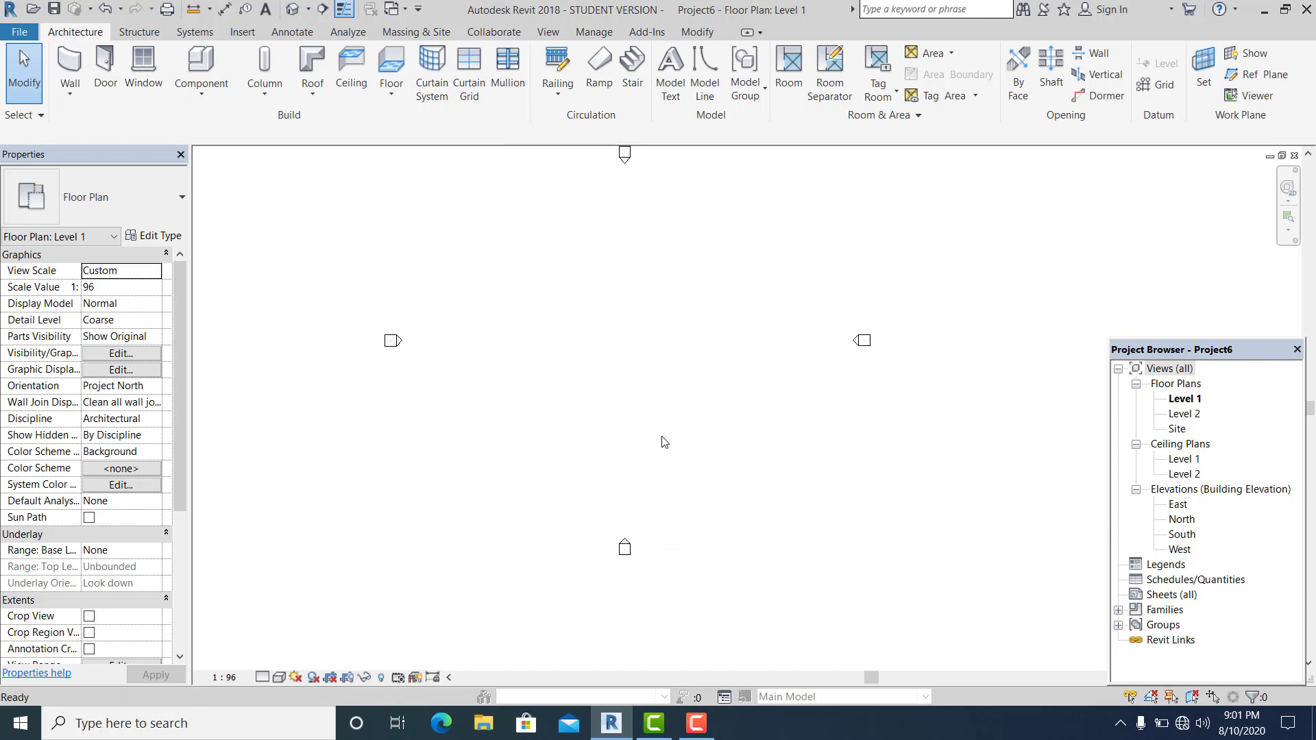
pyautogui.press('p')
pyautogui.click(385, 480)
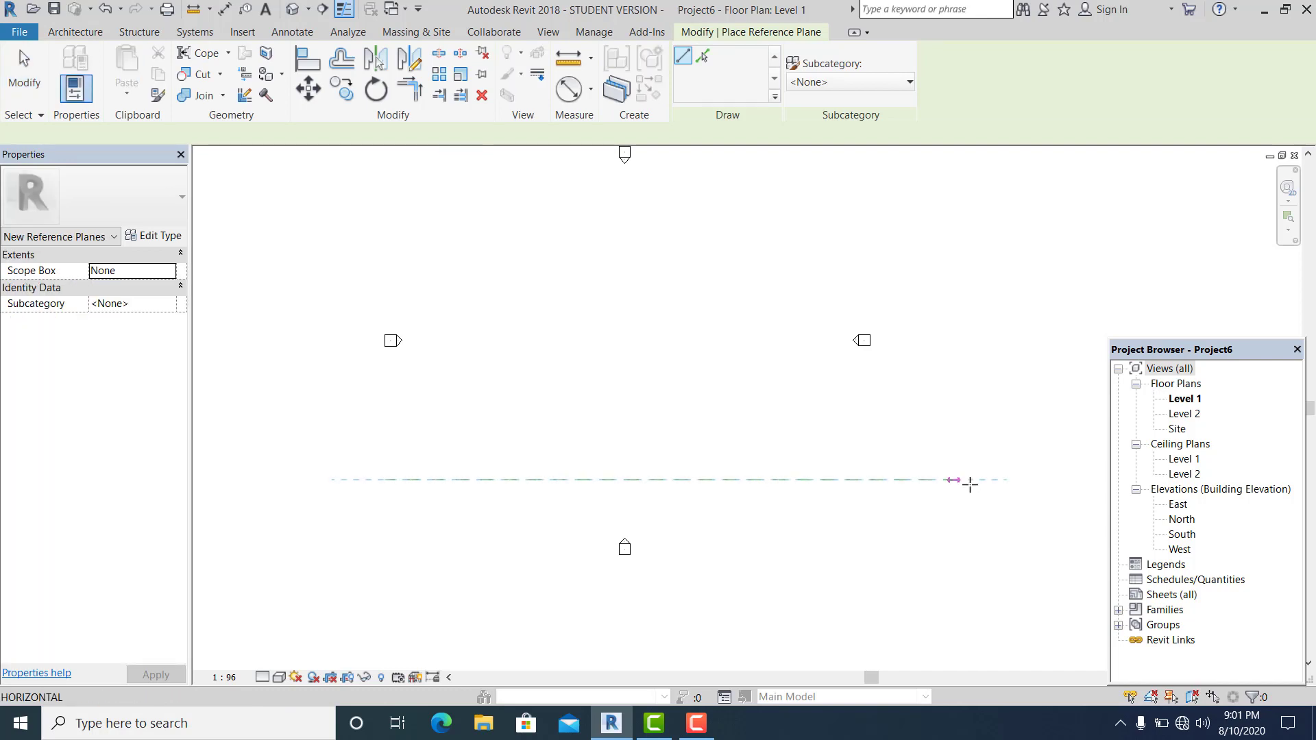
pyautogui.click(905, 479)
pyautogui.click(48, 95)
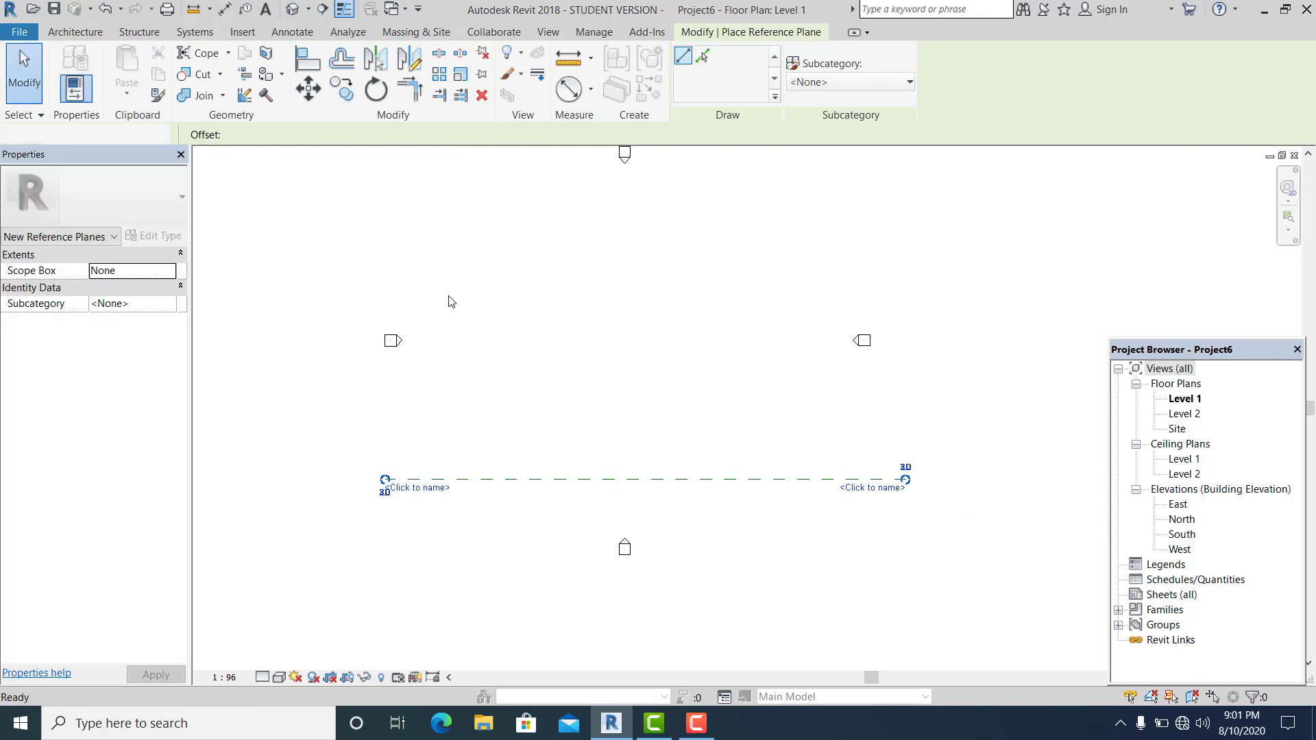
# Copy the horizontal reference plane upward and set the distance between the two planes to 35 m
pyautogui.moveTo(514, 429); pyautogui.dragTo(456, 518)
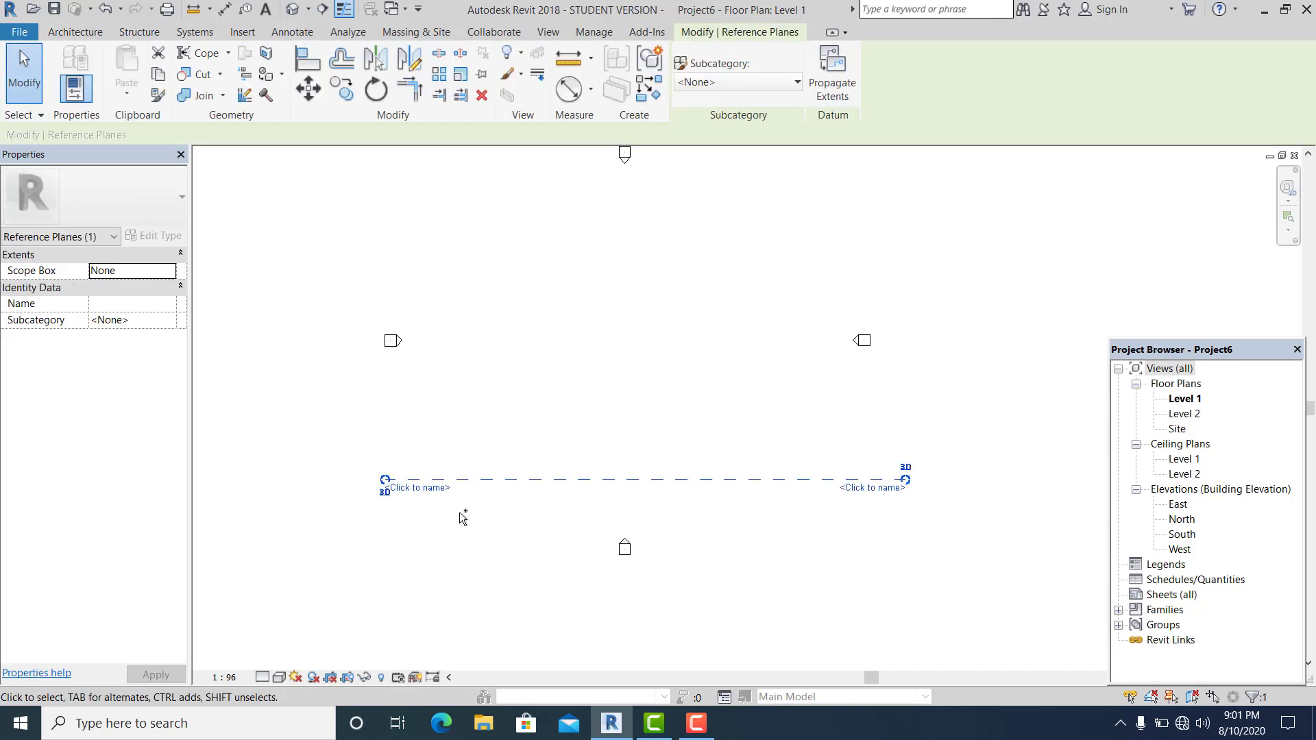
pyautogui.moveTo(535, 480); pyautogui.dragTo(554, 217)
pyautogui.click(485, 348)
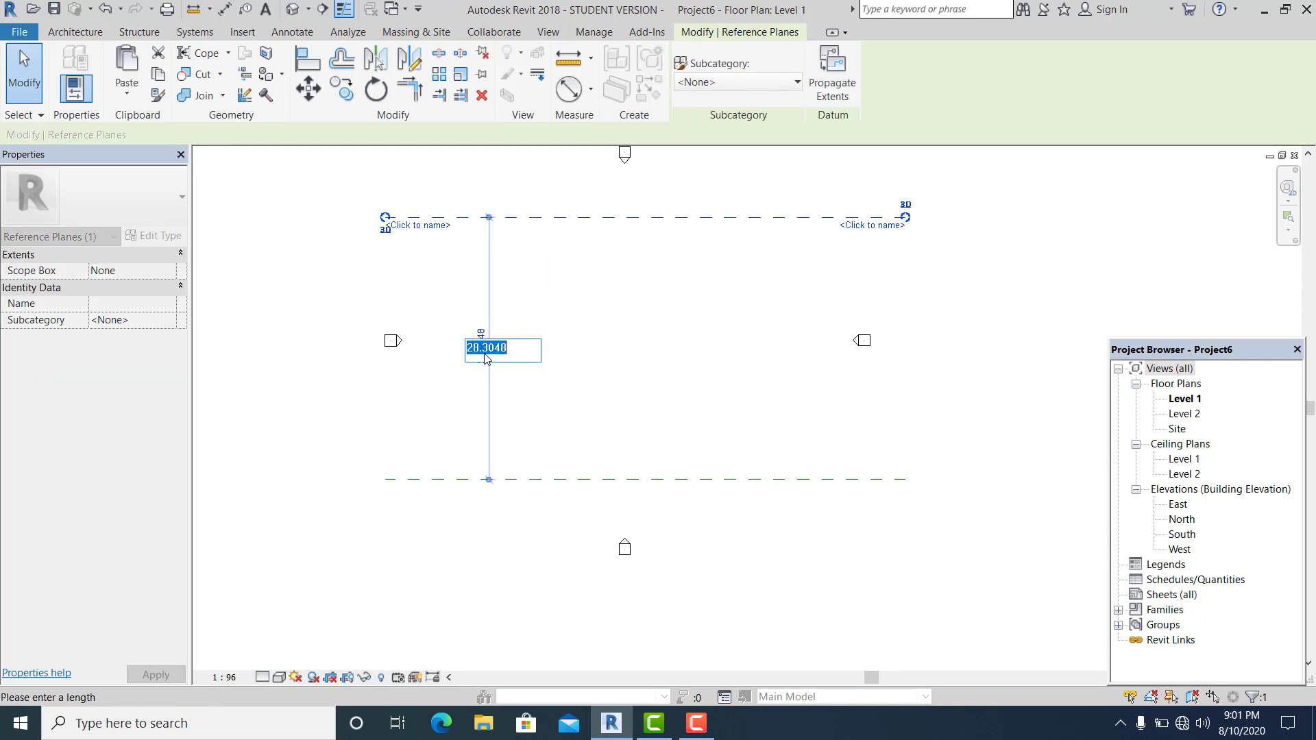
pyautogui.write('35')
pyautogui.press('Return')
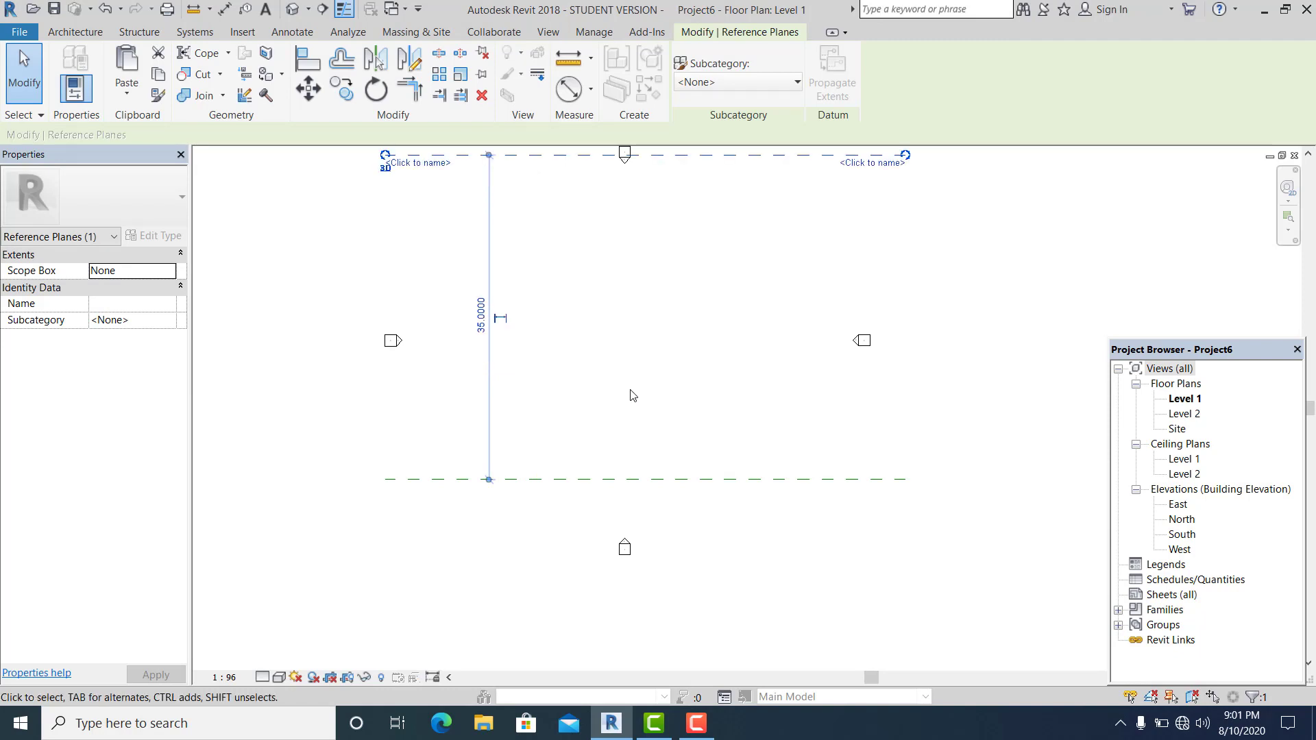
pyautogui.press('Escape')
# Name the lower horizontal reference plane 1 and the upper one 2
pyautogui.scroll(-2, 650, 414)
pyautogui.click(781, 466)
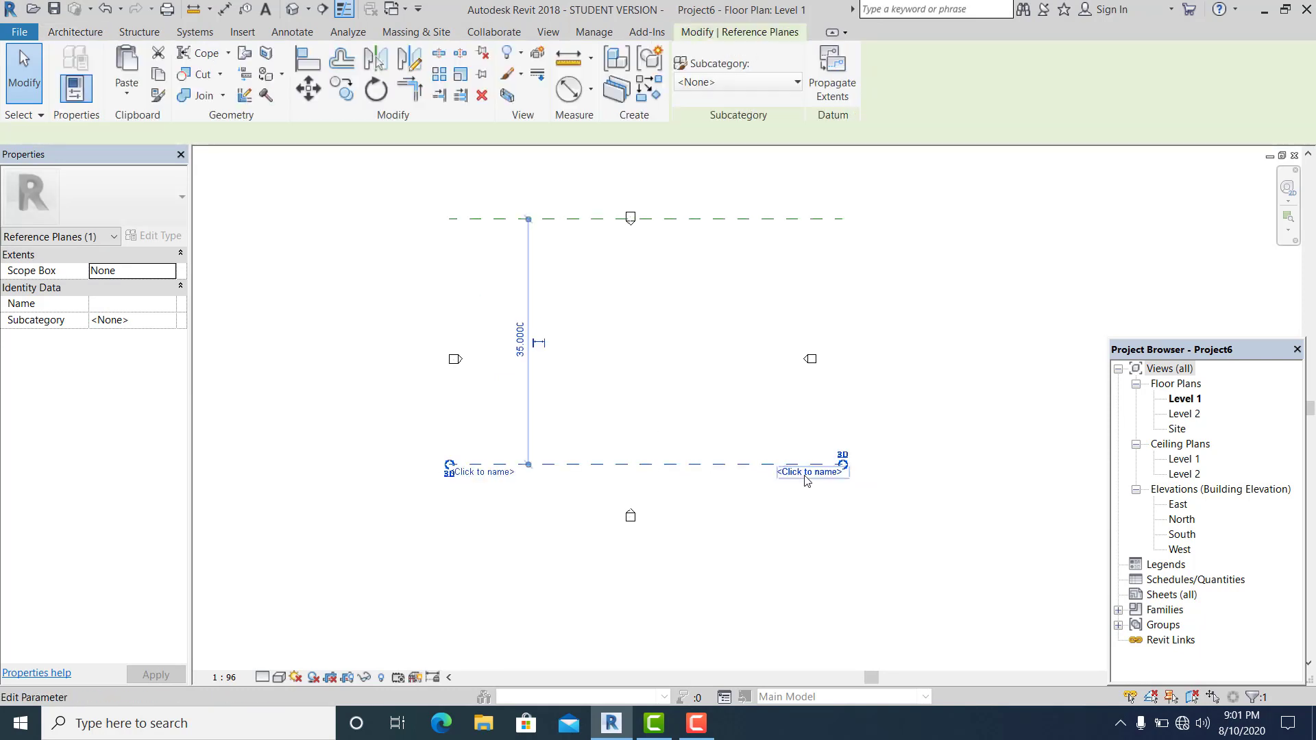
pyautogui.click(807, 473)
pyautogui.write('1')
pyautogui.press('Return')
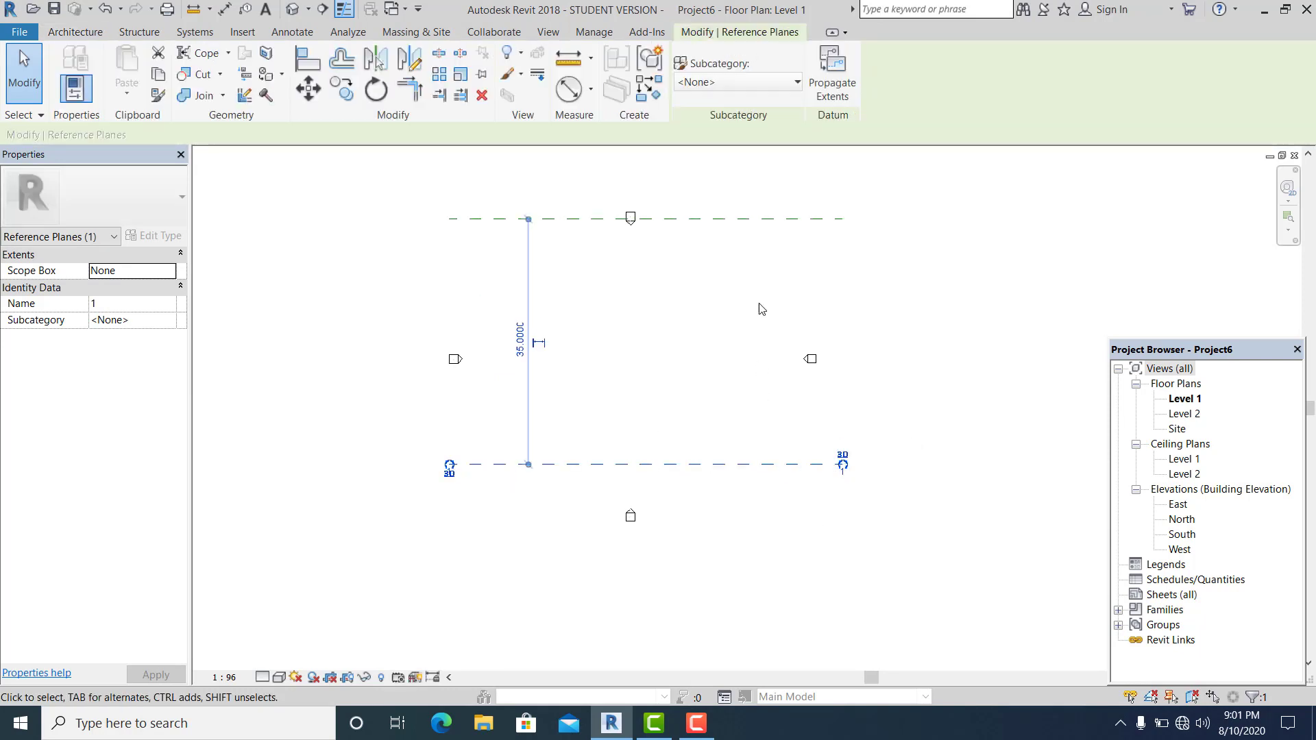
pyautogui.click(746, 218)
pyautogui.click(794, 233)
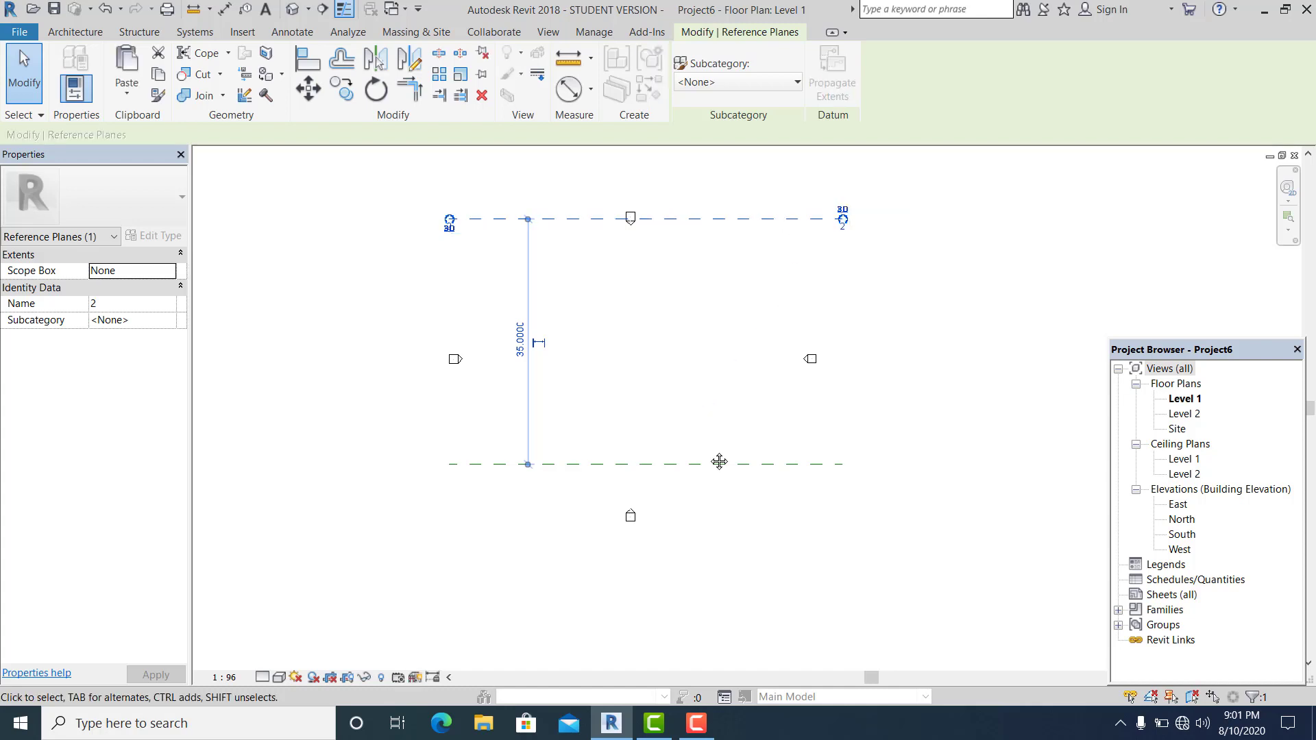
# Draw a vertical reference plane crossing both horizontal planes near their left ends
pyautogui.scroll(-2, 723, 473)
pyautogui.press('r')
pyautogui.press('p')
pyautogui.click(611, 546)
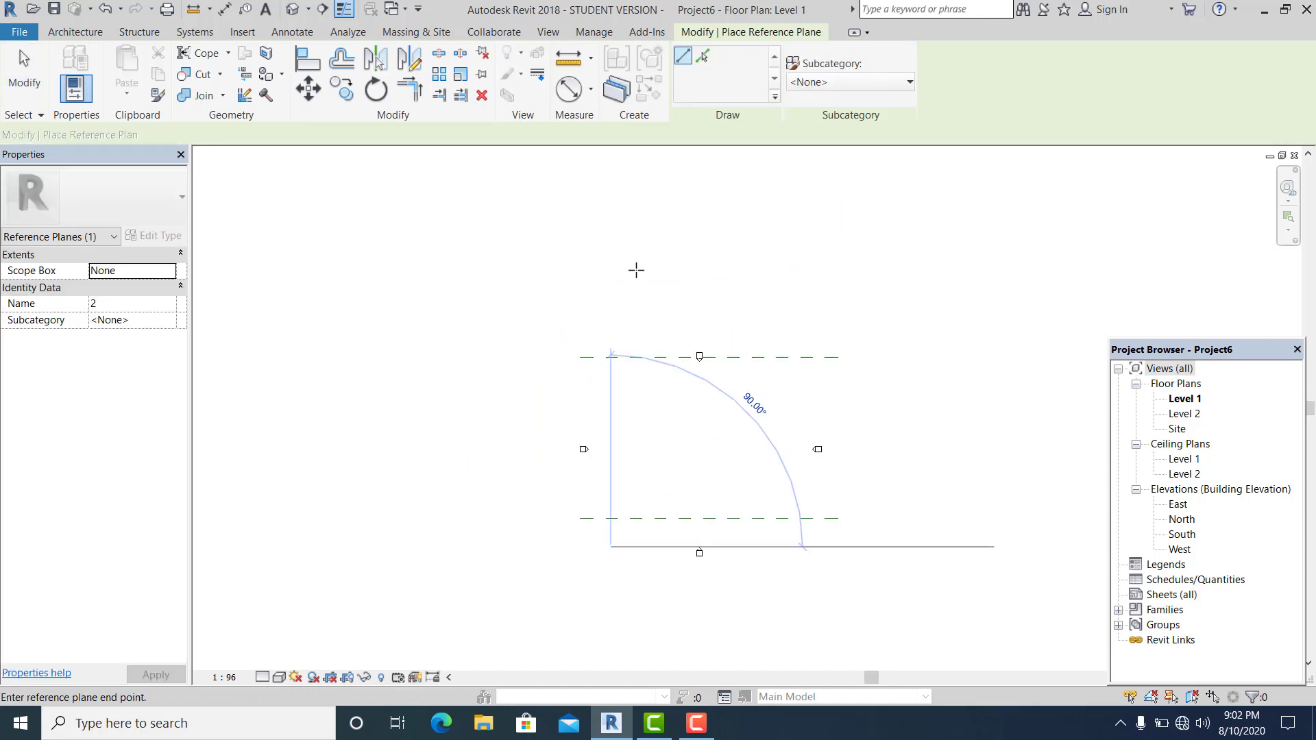
pyautogui.click(611, 297)
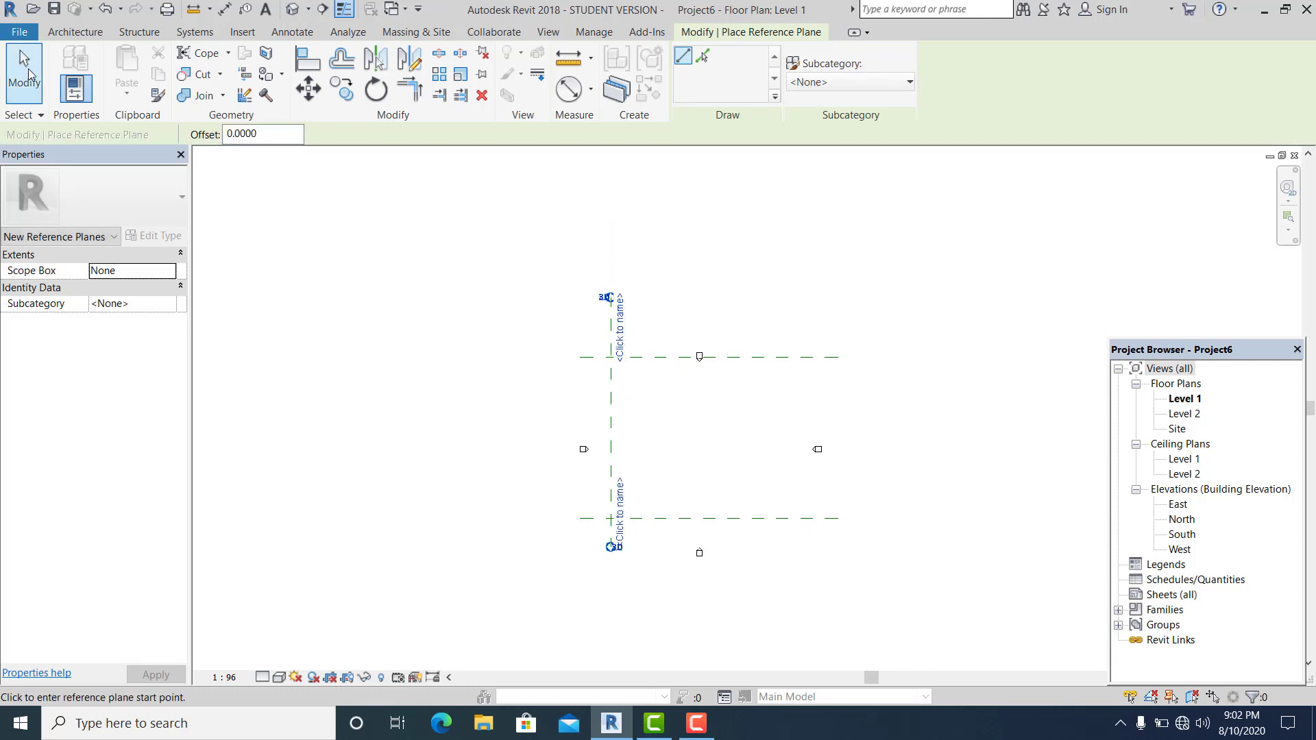
pyautogui.click(24, 68)
# In the South elevation, shorten the vertical reference plane so its lower end sits on Level 1
pyautogui.moveTo(659, 374); pyautogui.dragTo(620, 307, button='middle')
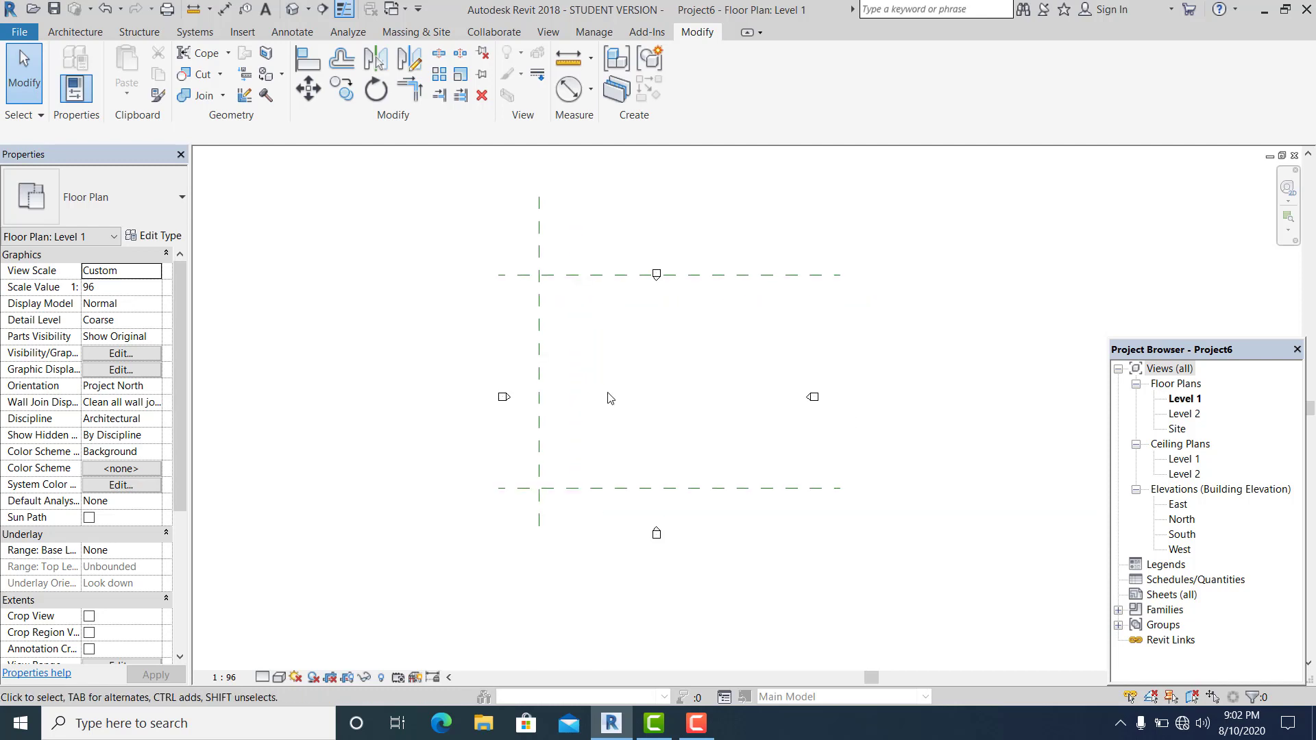
pyautogui.moveTo(596, 361); pyautogui.dragTo(672, 379, button='middle')
pyautogui.doubleClick(1182, 534)
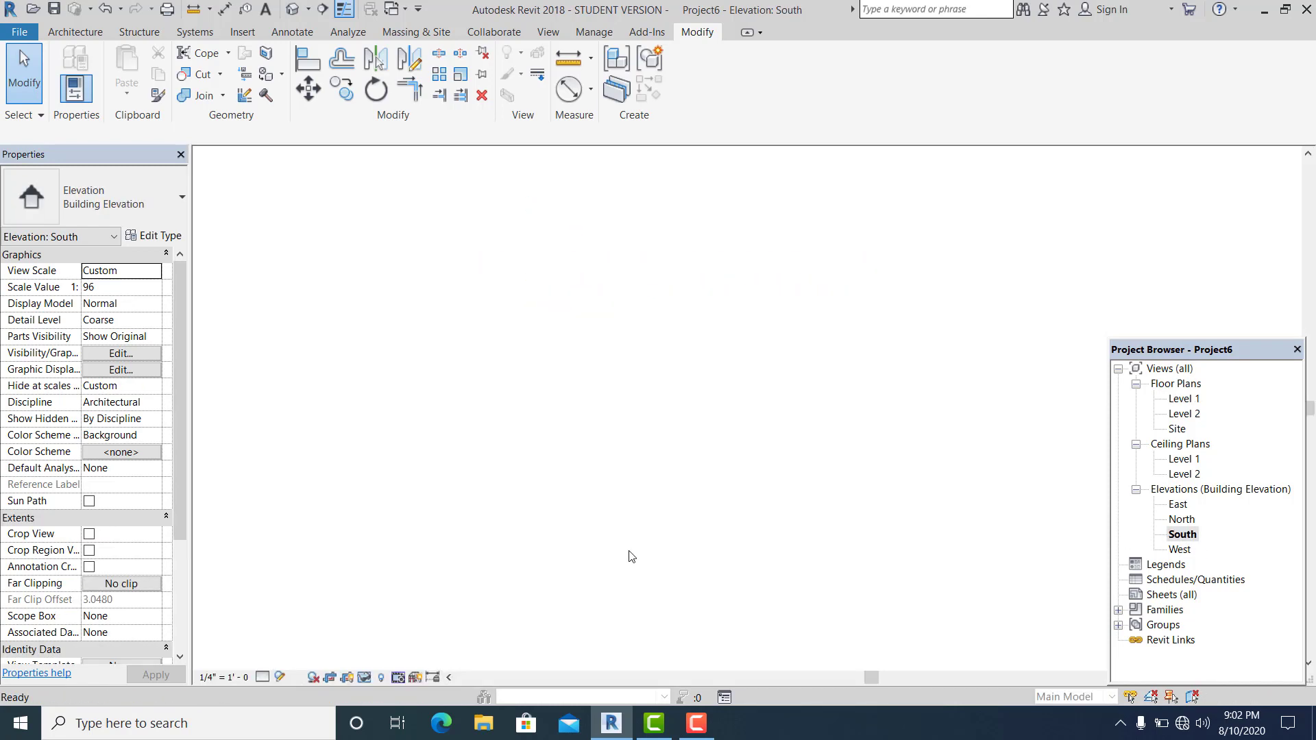
pyautogui.scroll(2, 398, 439)
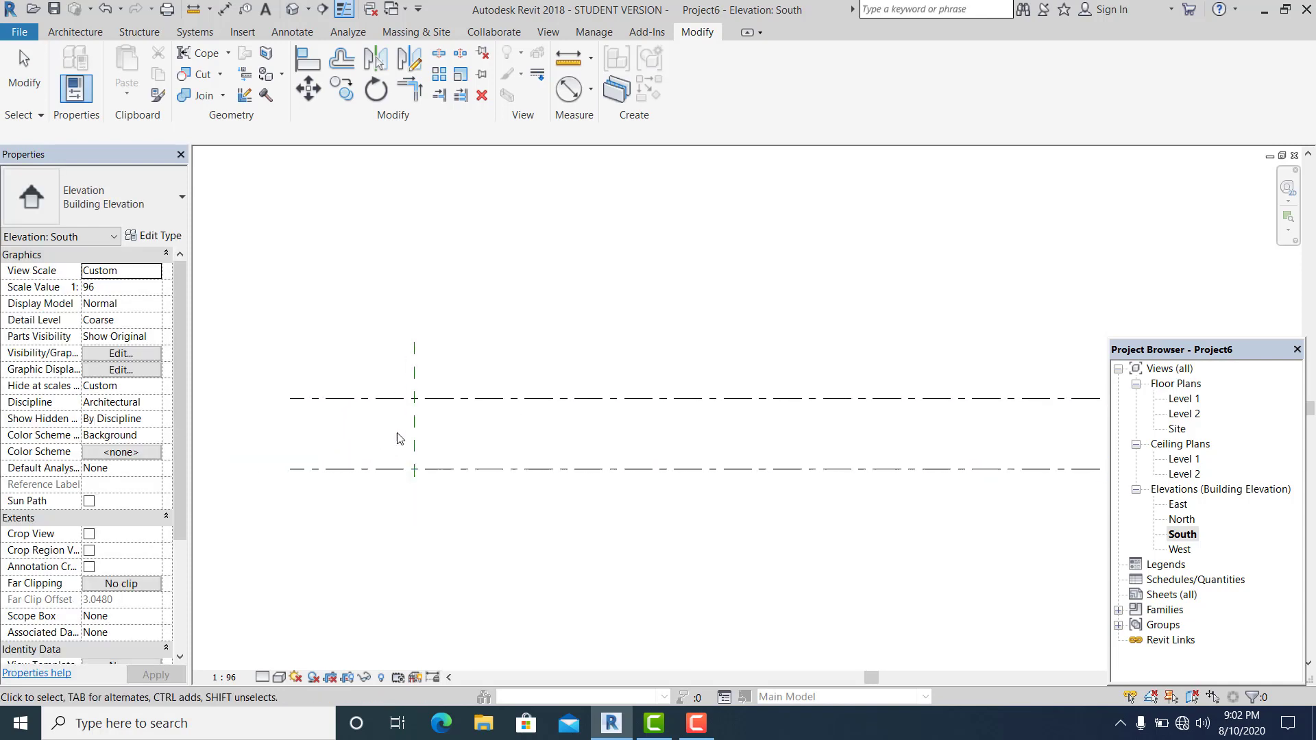
pyautogui.click(414, 439)
pyautogui.scroll(2, 390, 467)
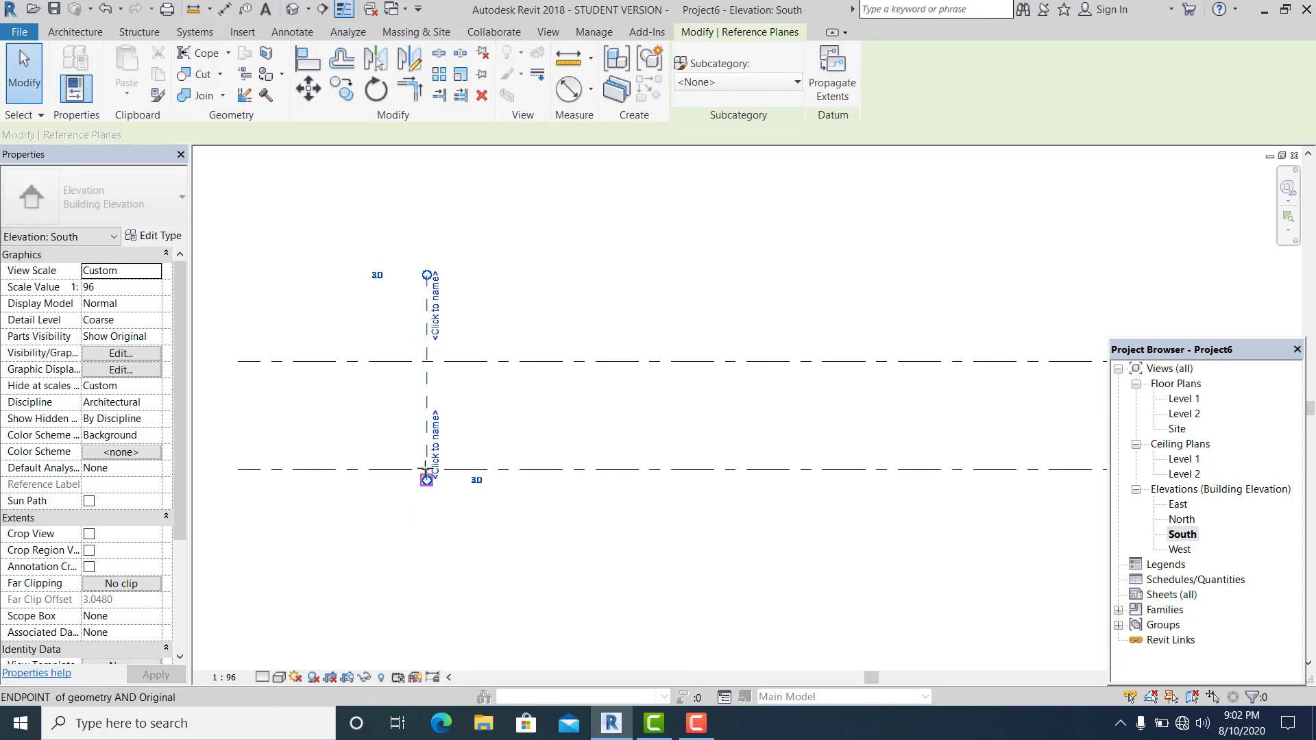
pyautogui.scroll(-3, 521, 523)
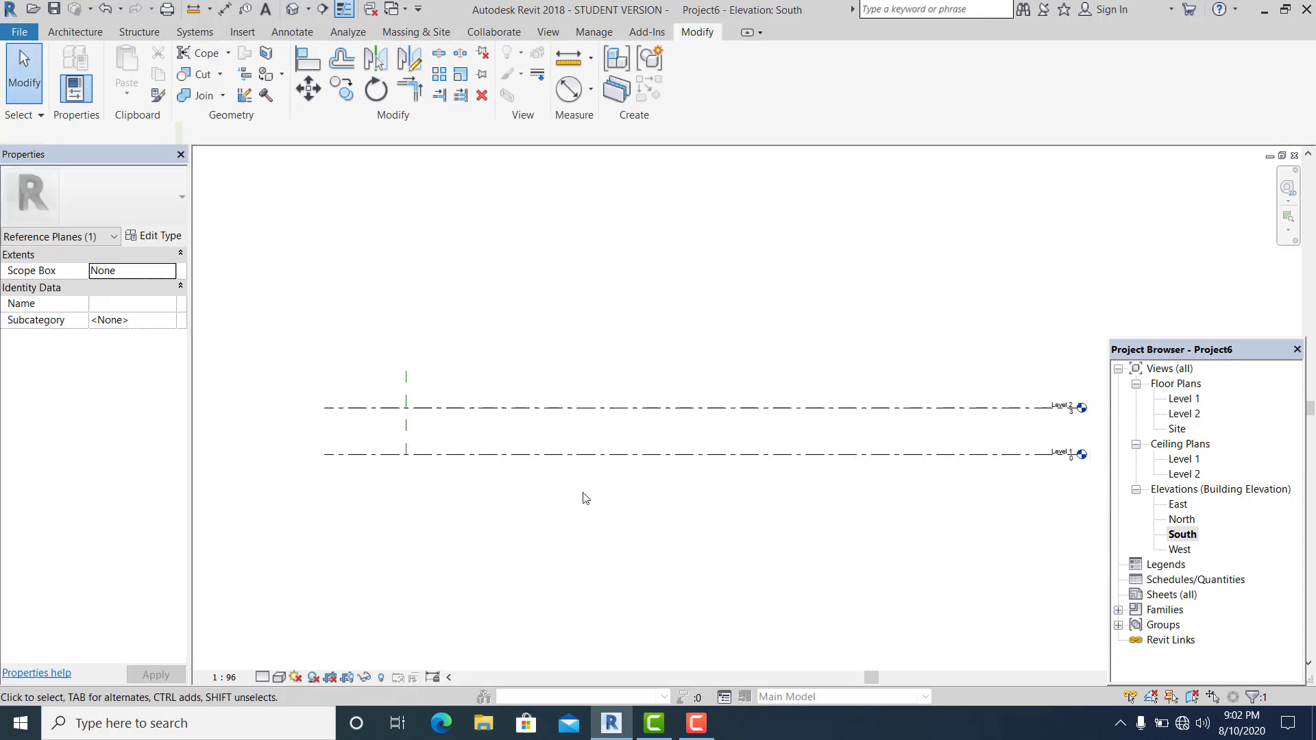
# Set the height of Level 2 above Level 1 to 4 m
pyautogui.click(580, 409)
pyautogui.scroll(2, 446, 444)
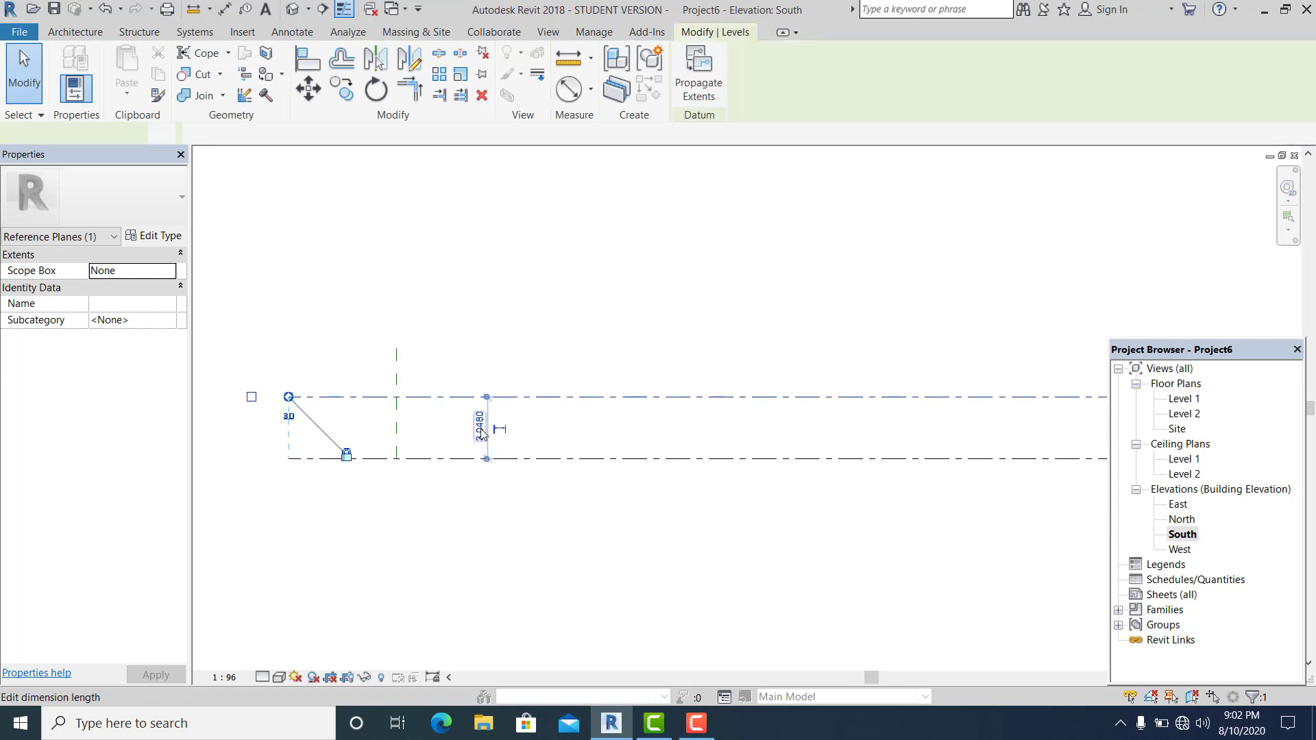
pyautogui.click(480, 426)
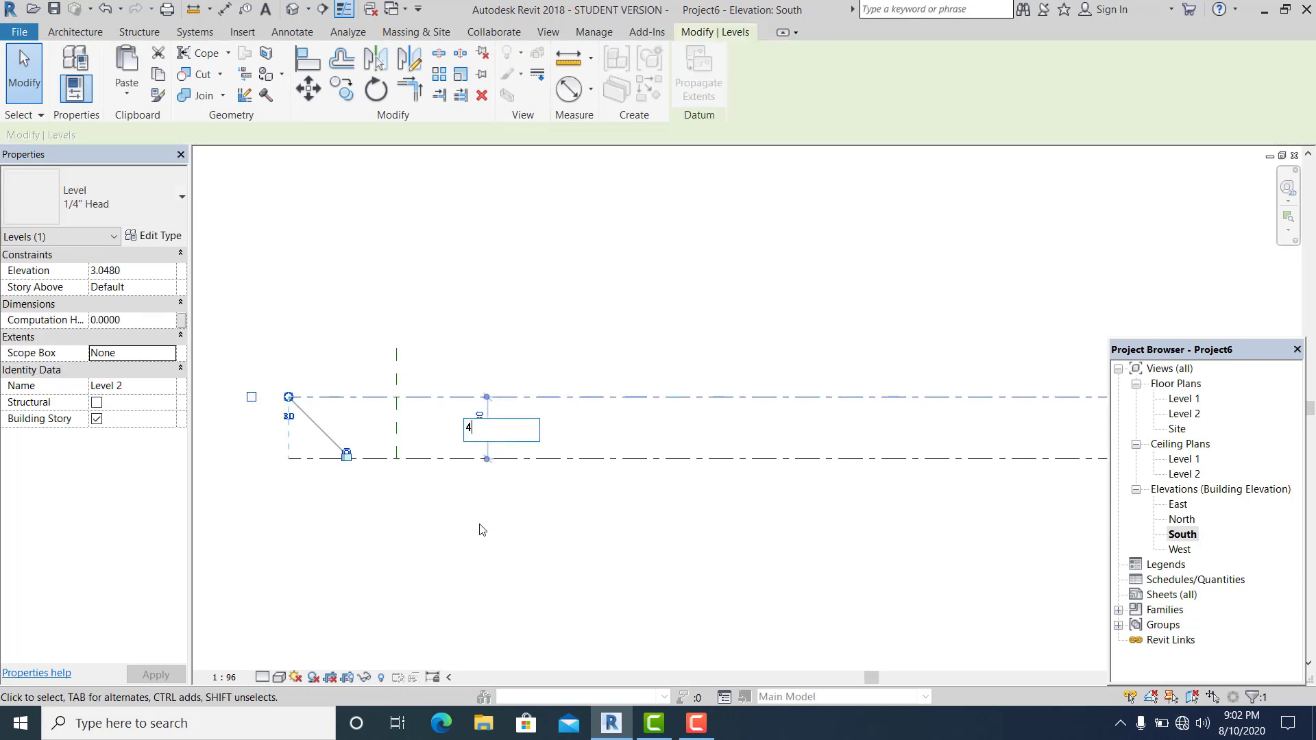
pyautogui.write('4')
pyautogui.press('Return')
pyautogui.scroll(-1, 480, 530)
pyautogui.click(514, 524)
# Add four levels above Level 2 by picking each preceding level line with a 4 m offset
pyautogui.click(598, 419)
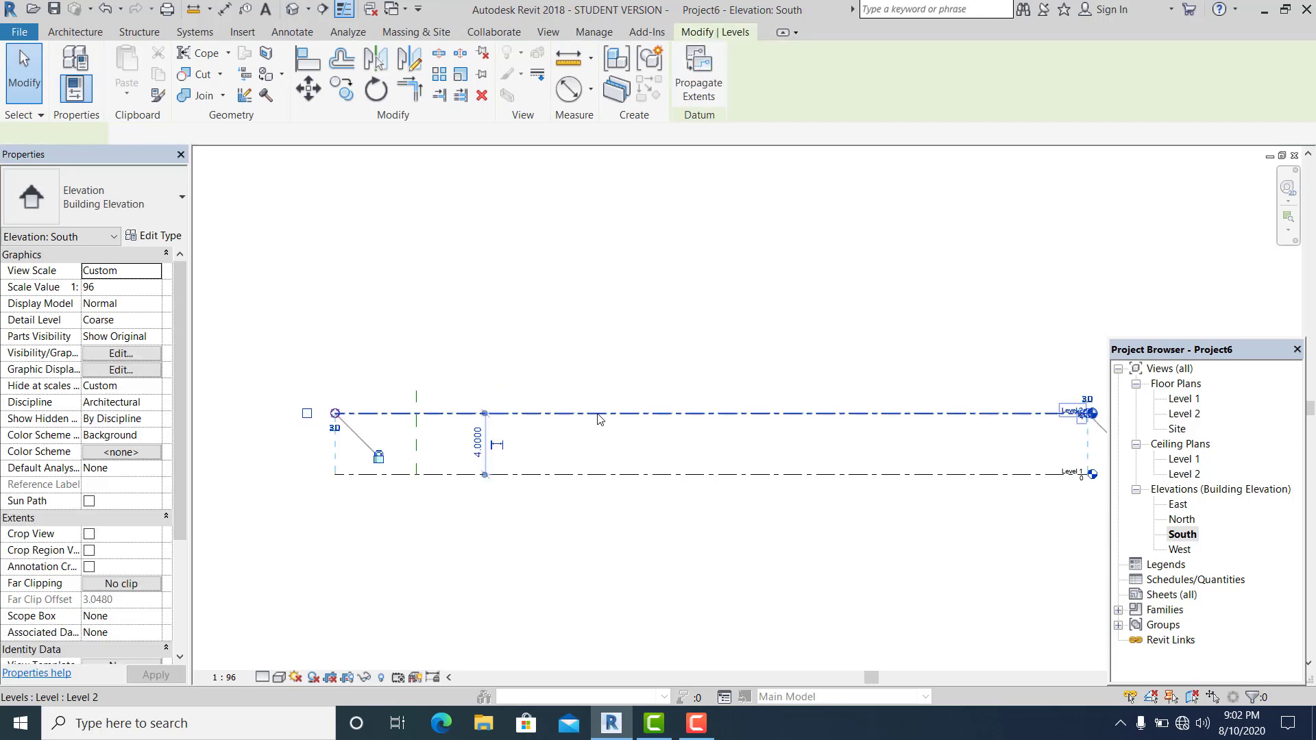
pyautogui.rightClick(598, 419)
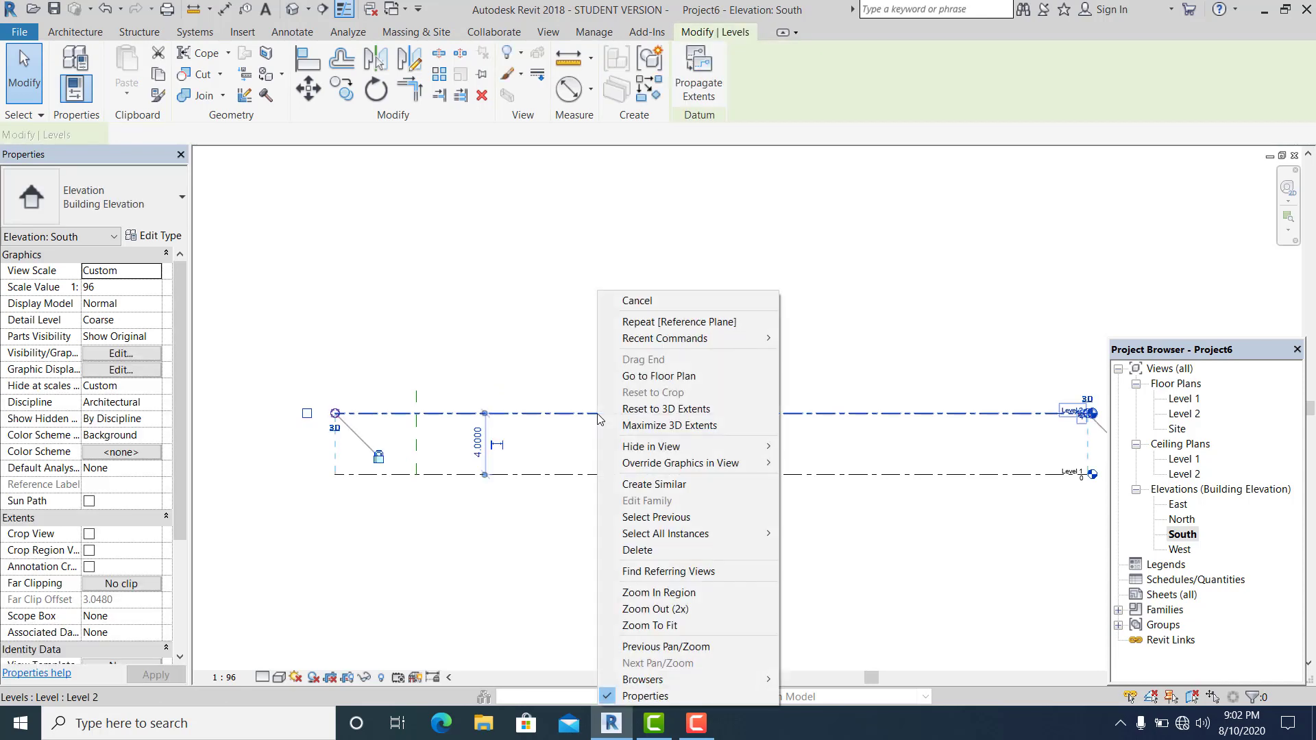
pyautogui.click(654, 484)
pyautogui.click(703, 58)
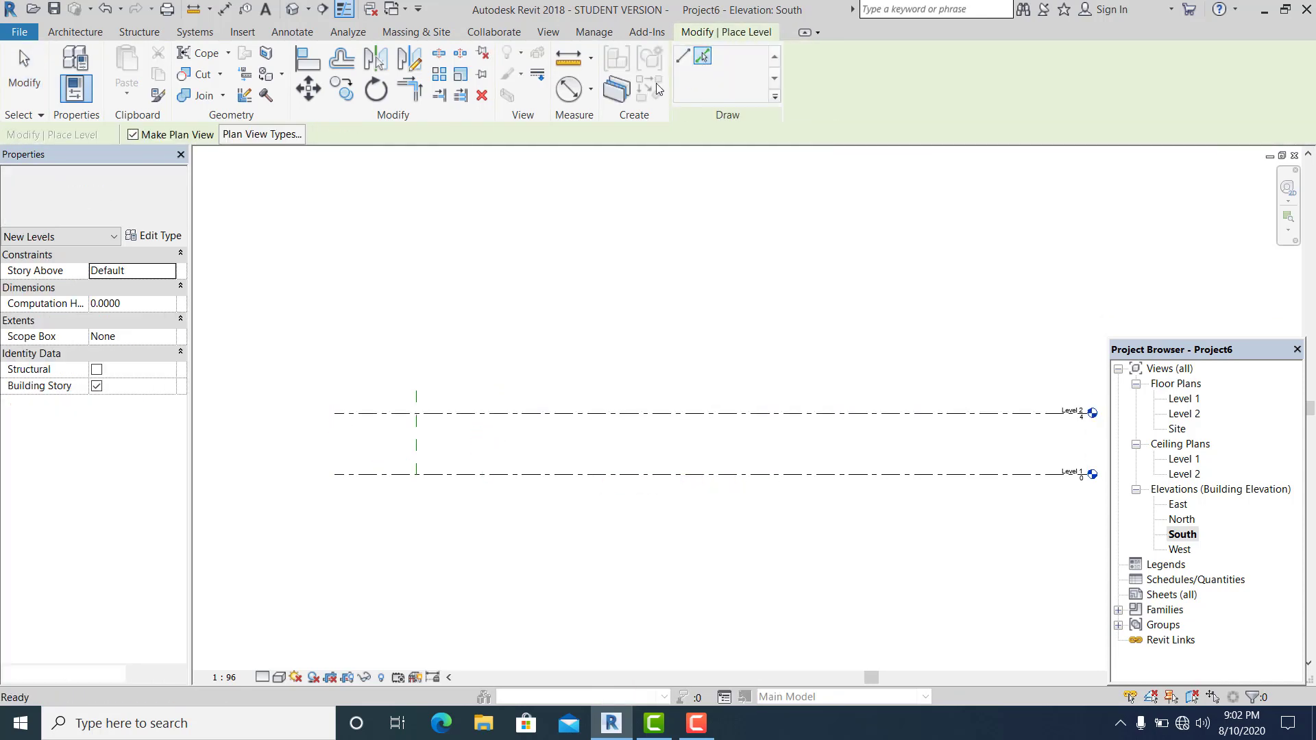
pyautogui.click(388, 135)
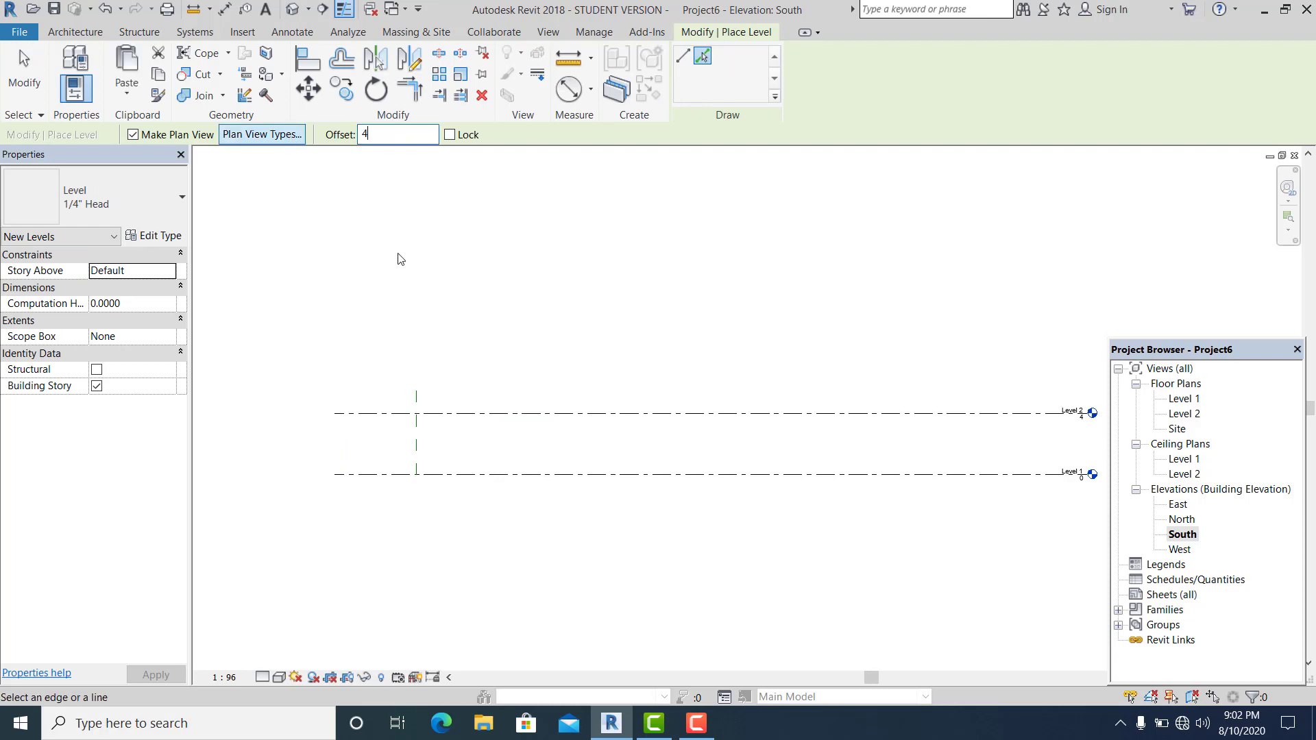
pyautogui.click(499, 413)
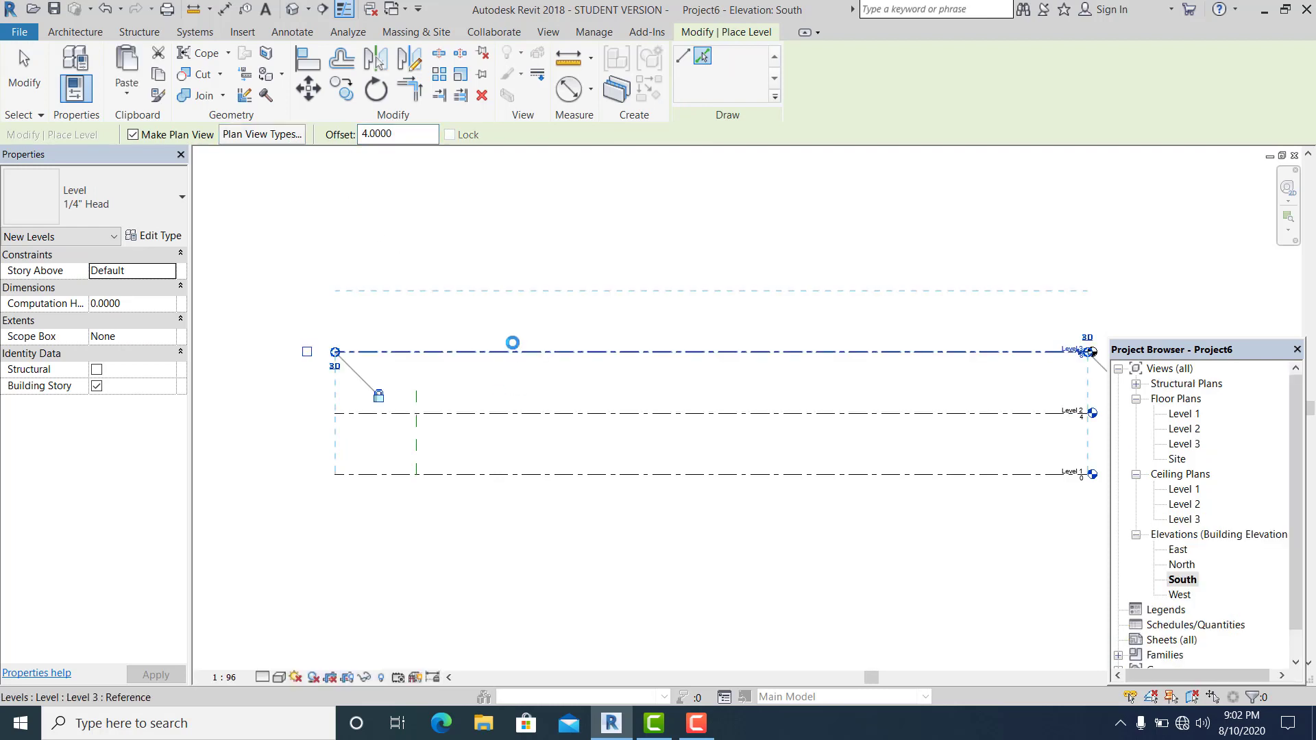
pyautogui.click(521, 352)
pyautogui.click(528, 291)
pyautogui.click(537, 231)
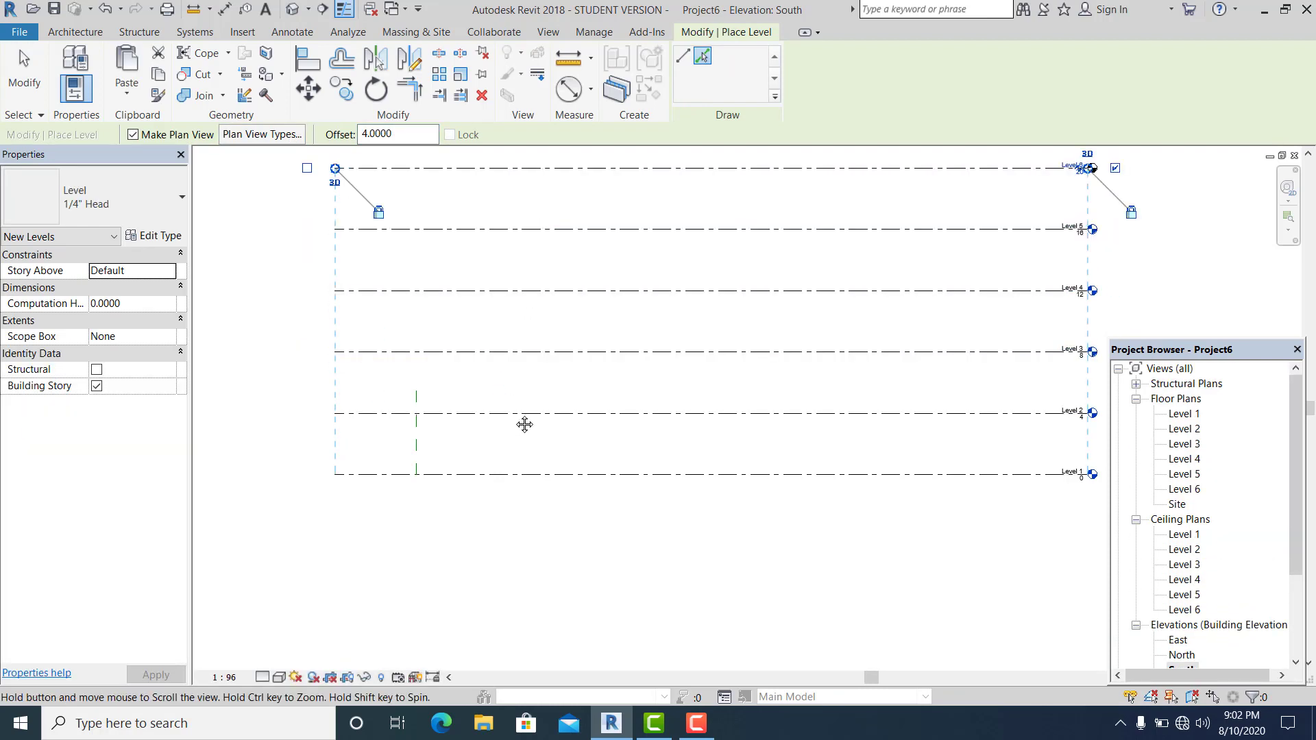
# Stack four more levels above Level 6 at the same 4 m offset, ending with Level 10
pyautogui.moveTo(523, 423); pyautogui.dragTo(508, 559, button='middle')
pyautogui.click(579, 305)
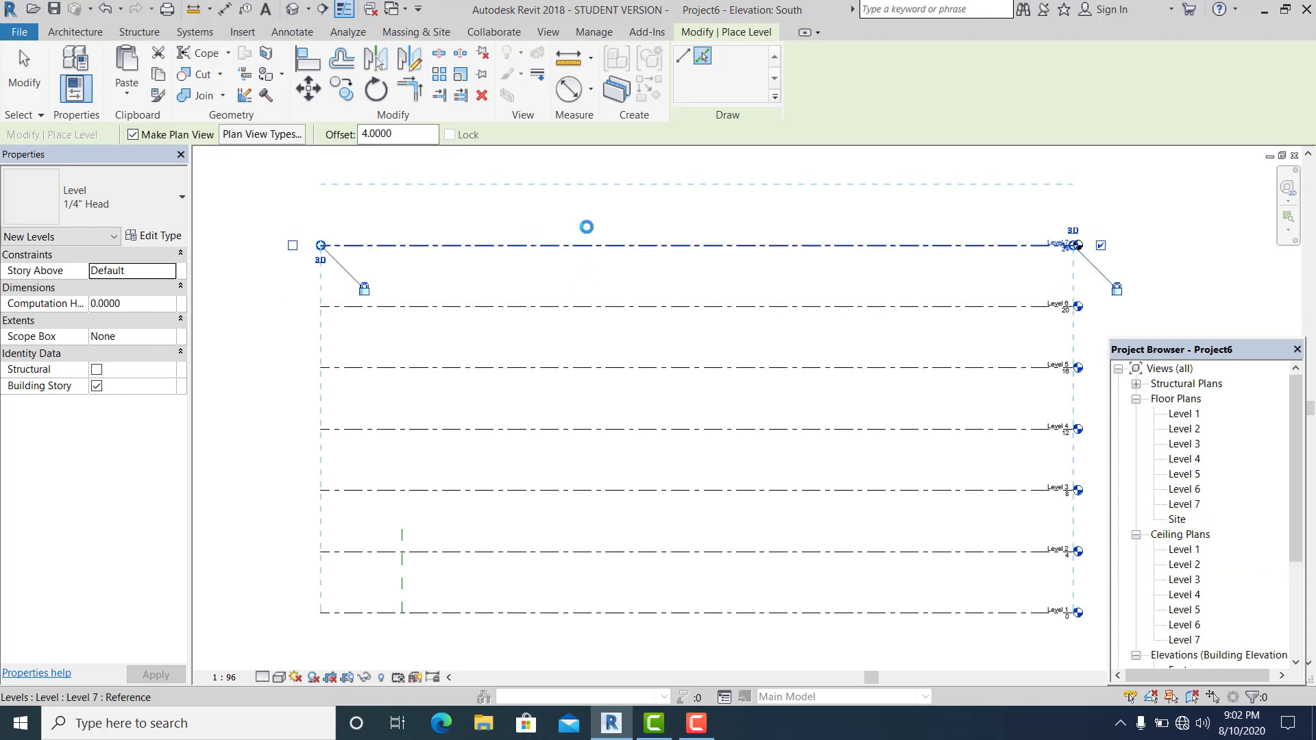
pyautogui.click(587, 226)
pyautogui.moveTo(594, 192); pyautogui.dragTo(552, 283, button='middle')
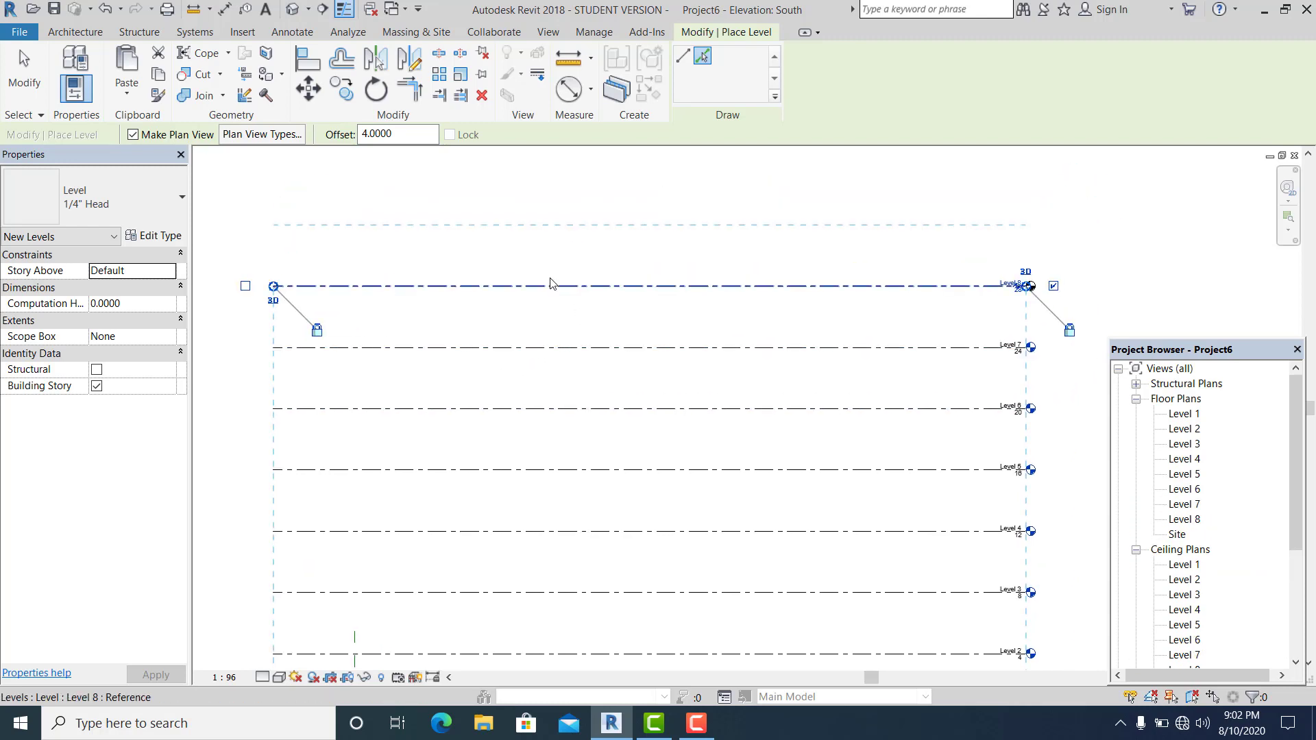
pyautogui.click(555, 285)
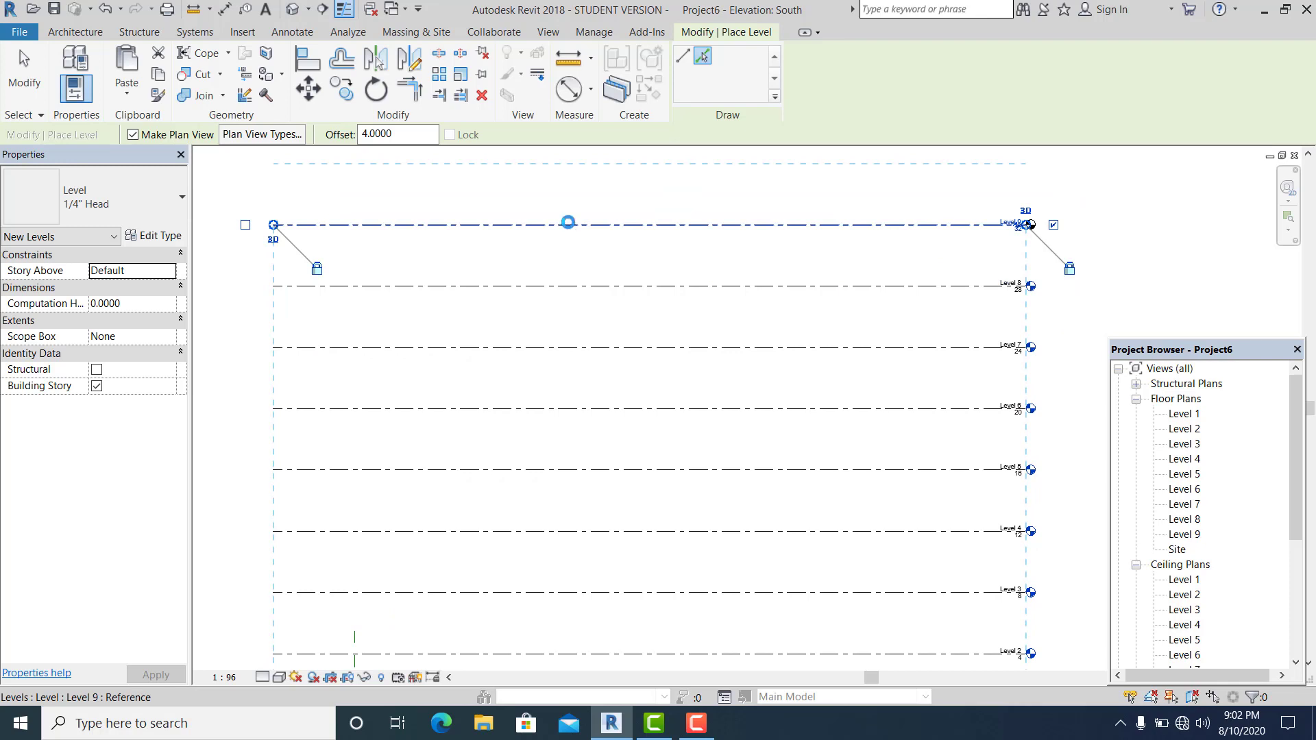
pyautogui.click(568, 224)
pyautogui.scroll(-4, 591, 501)
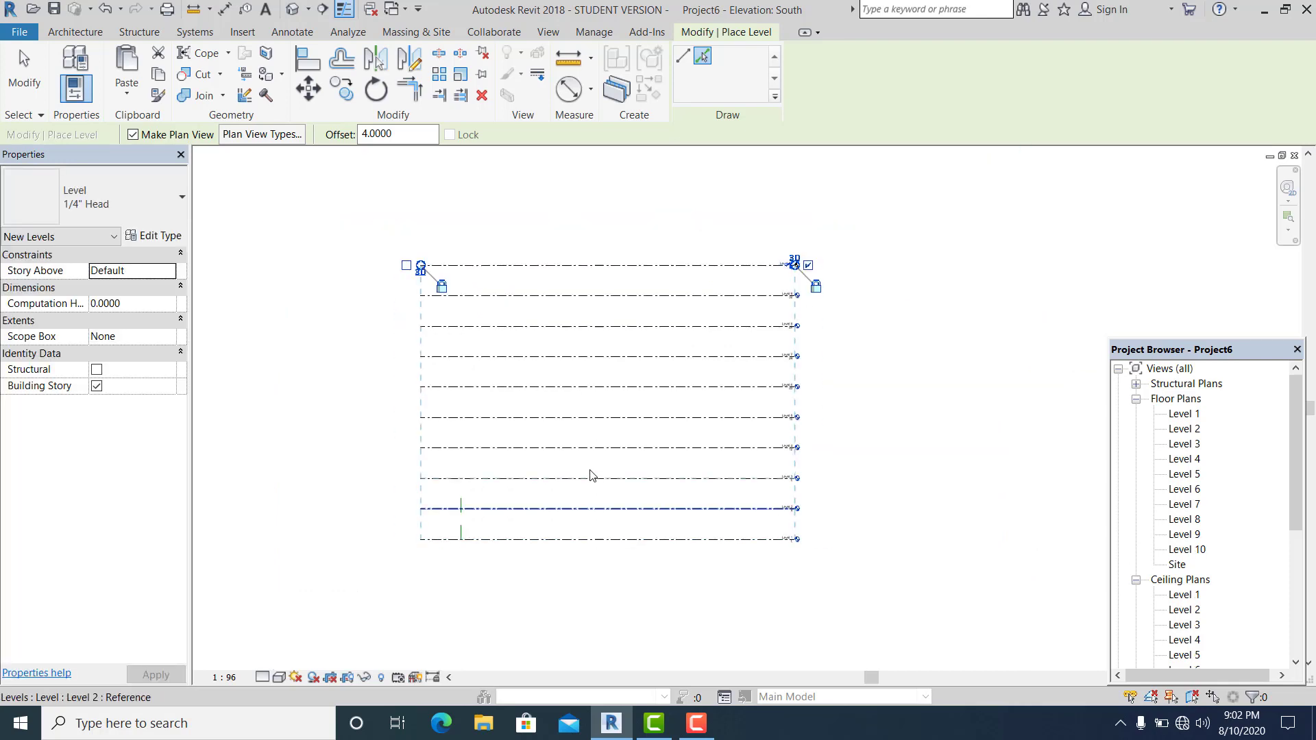
# Extend the upper end of the vertical reference plane in the South elevation to above Level 10
pyautogui.moveTo(499, 493); pyautogui.dragTo(446, 506, button='middle')
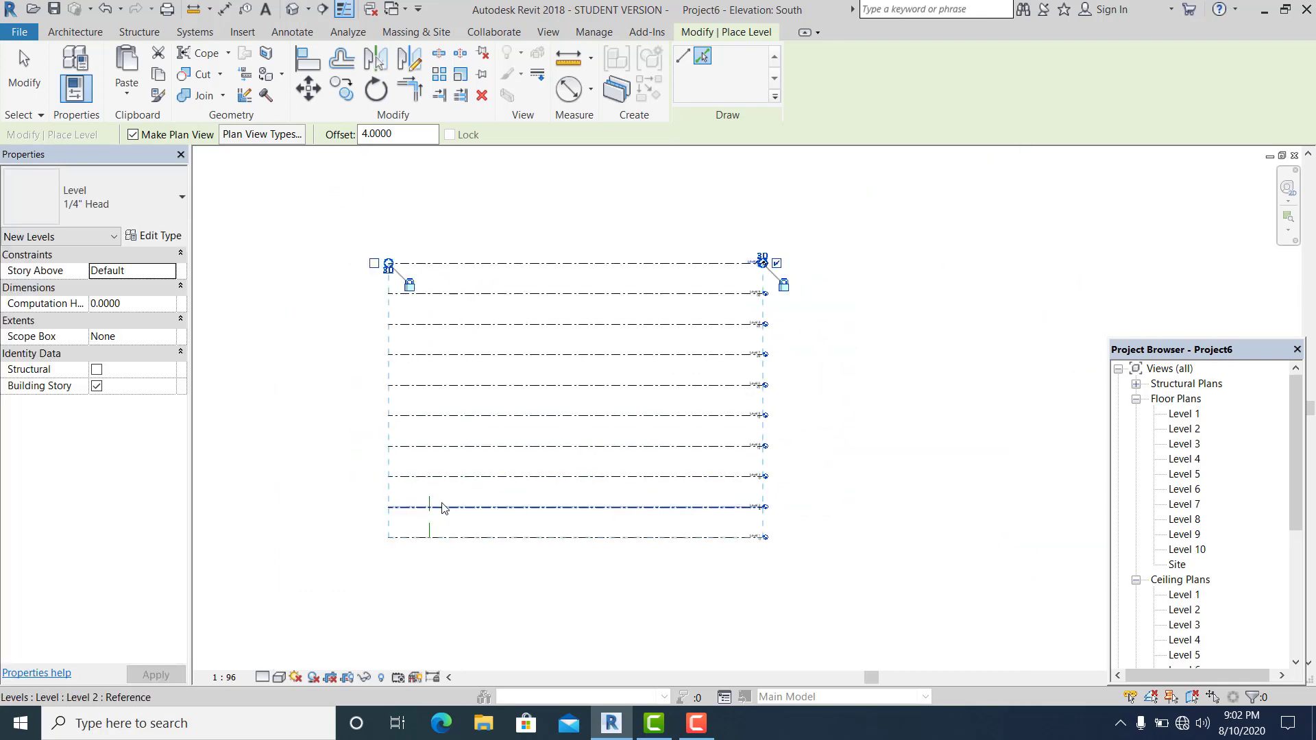
pyautogui.click(26, 68)
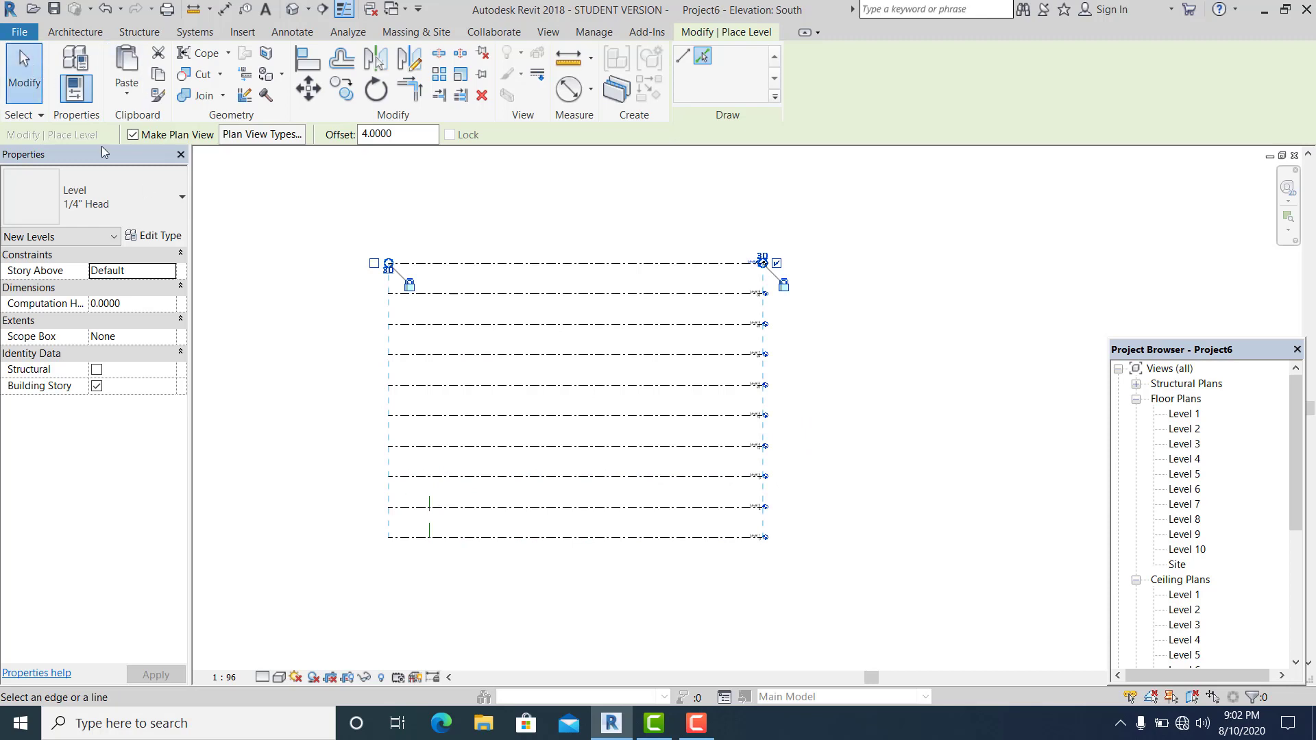
pyautogui.click(430, 503)
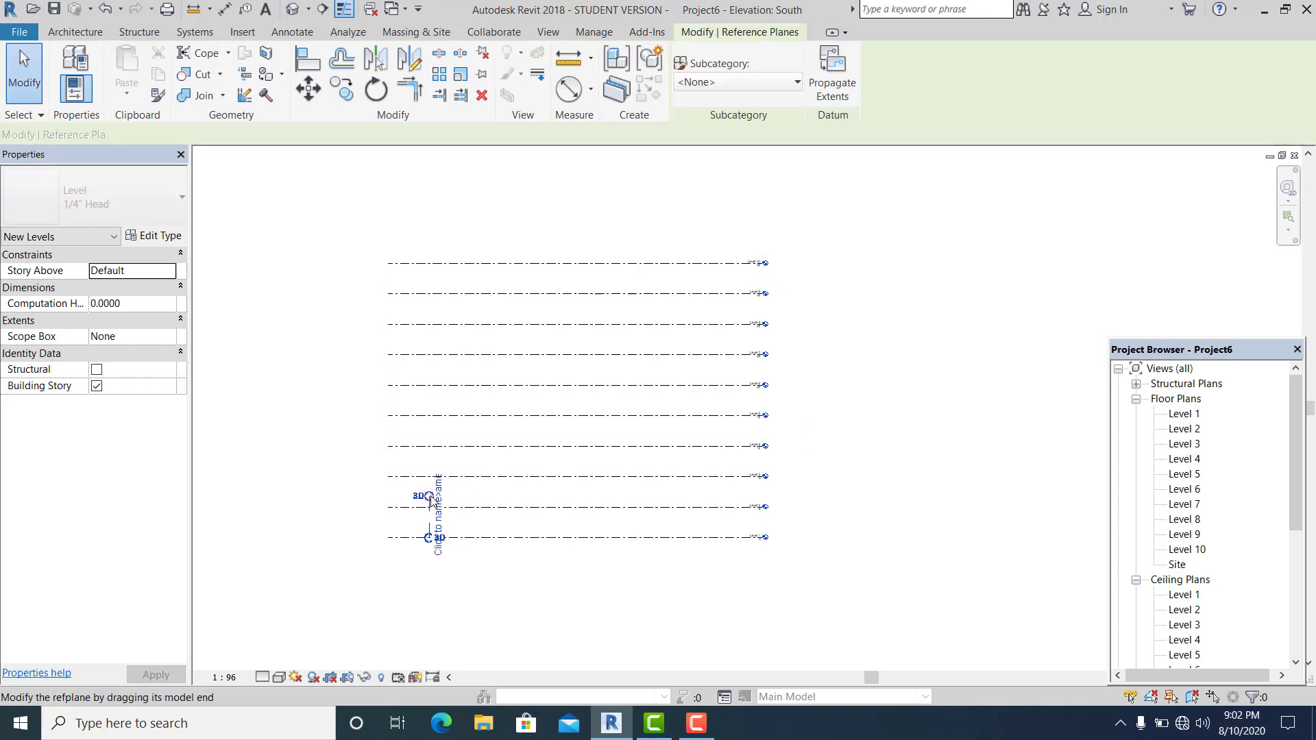
pyautogui.moveTo(429, 498); pyautogui.dragTo(429, 201)
pyautogui.click(487, 229)
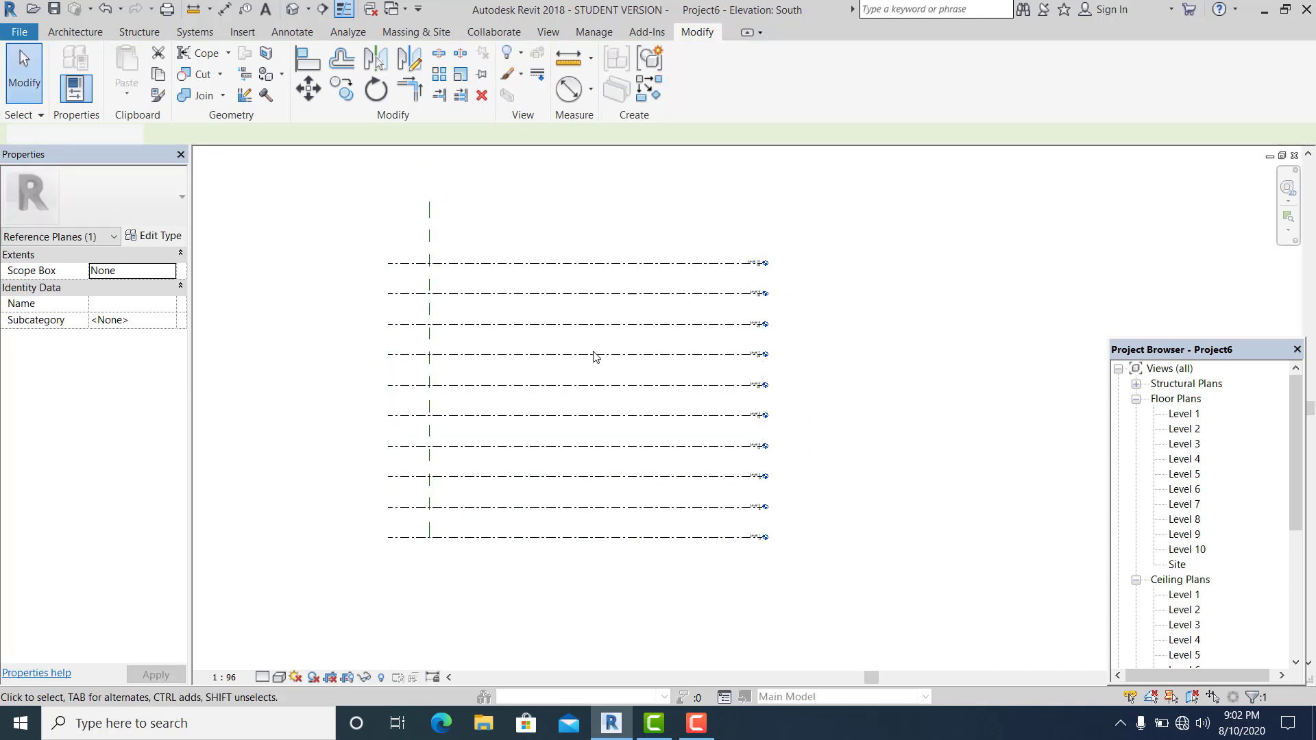
pyautogui.moveTo(610, 509); pyautogui.dragTo(602, 503, button='middle')
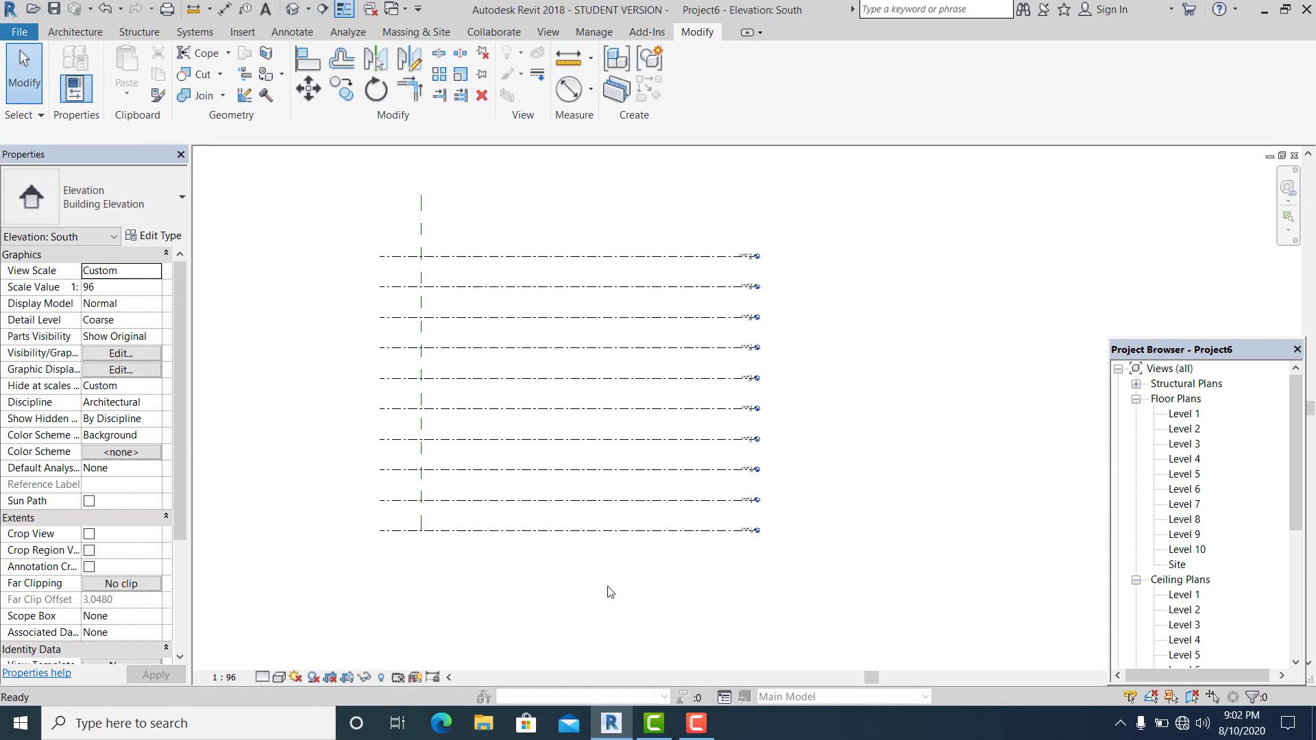
pyautogui.moveTo(543, 572); pyautogui.dragTo(558, 579, button='middle')
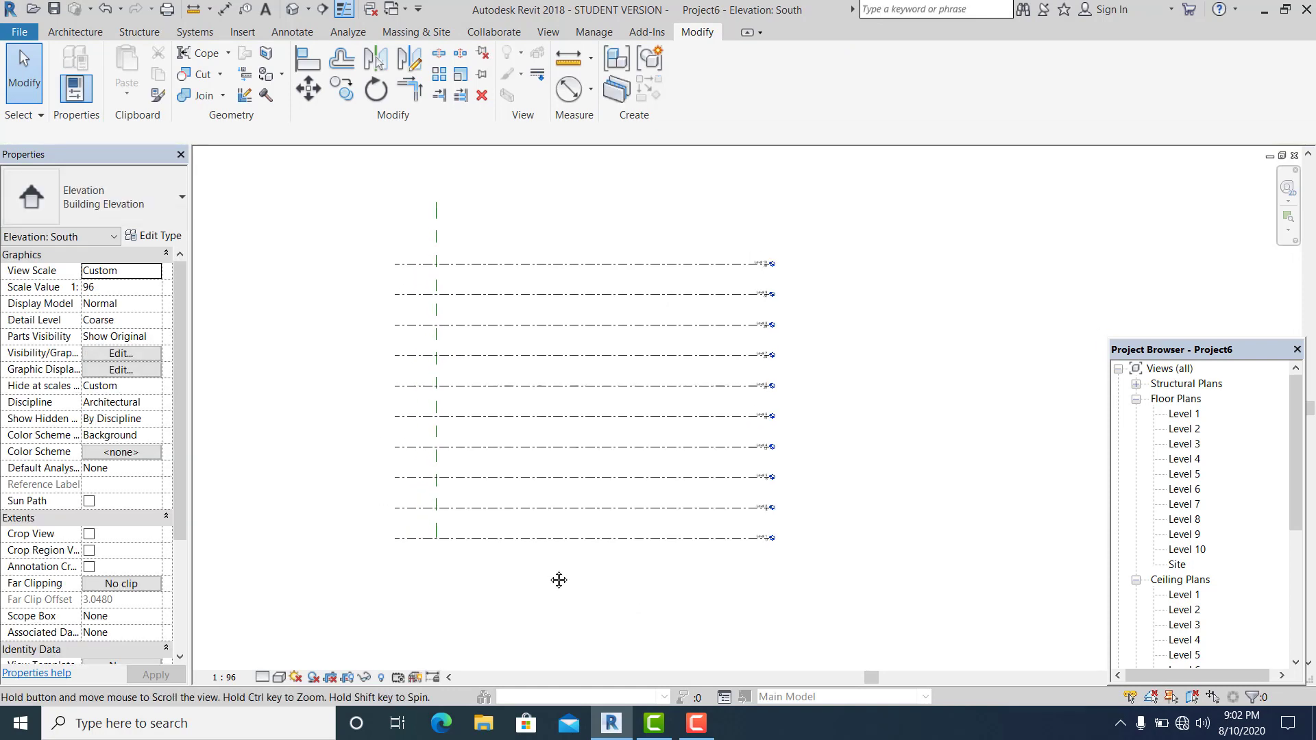
# Turn on the display of mass form and floors and start an in-place mass named Mass 1
pyautogui.click(426, 37)
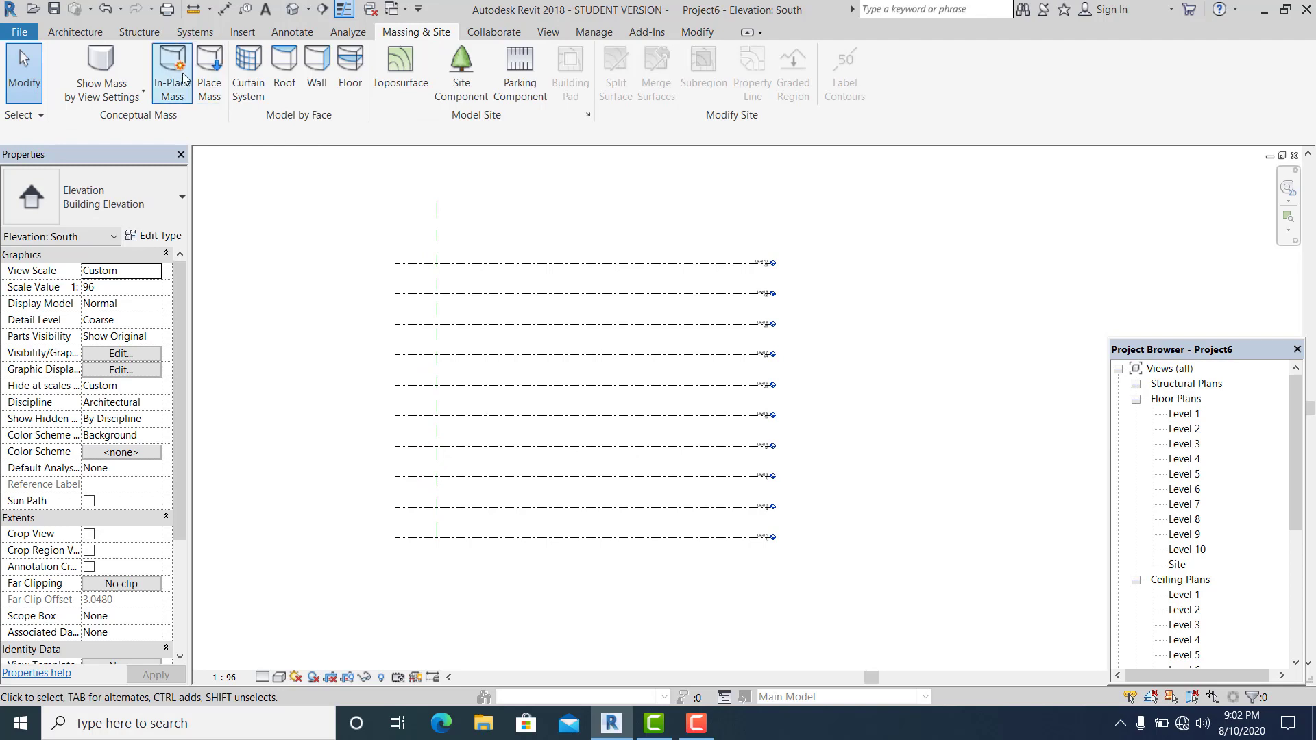
pyautogui.click(97, 77)
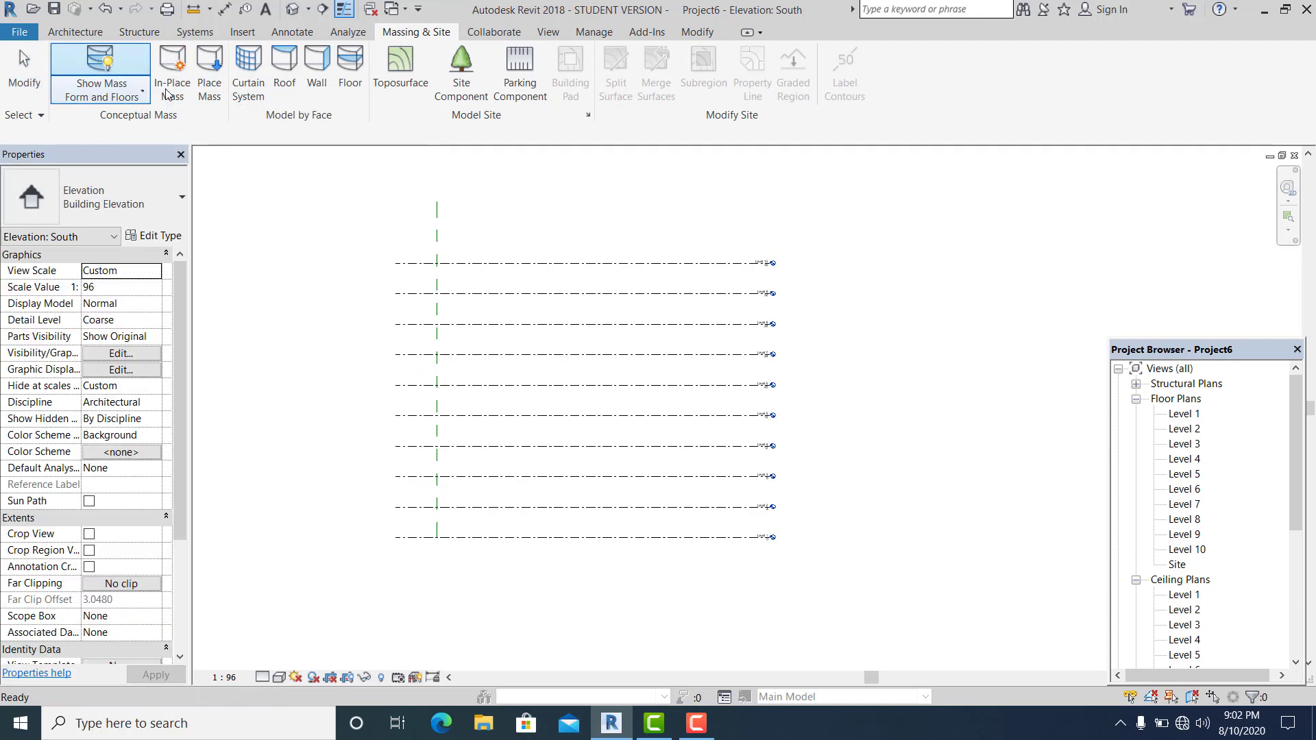
pyautogui.click(173, 72)
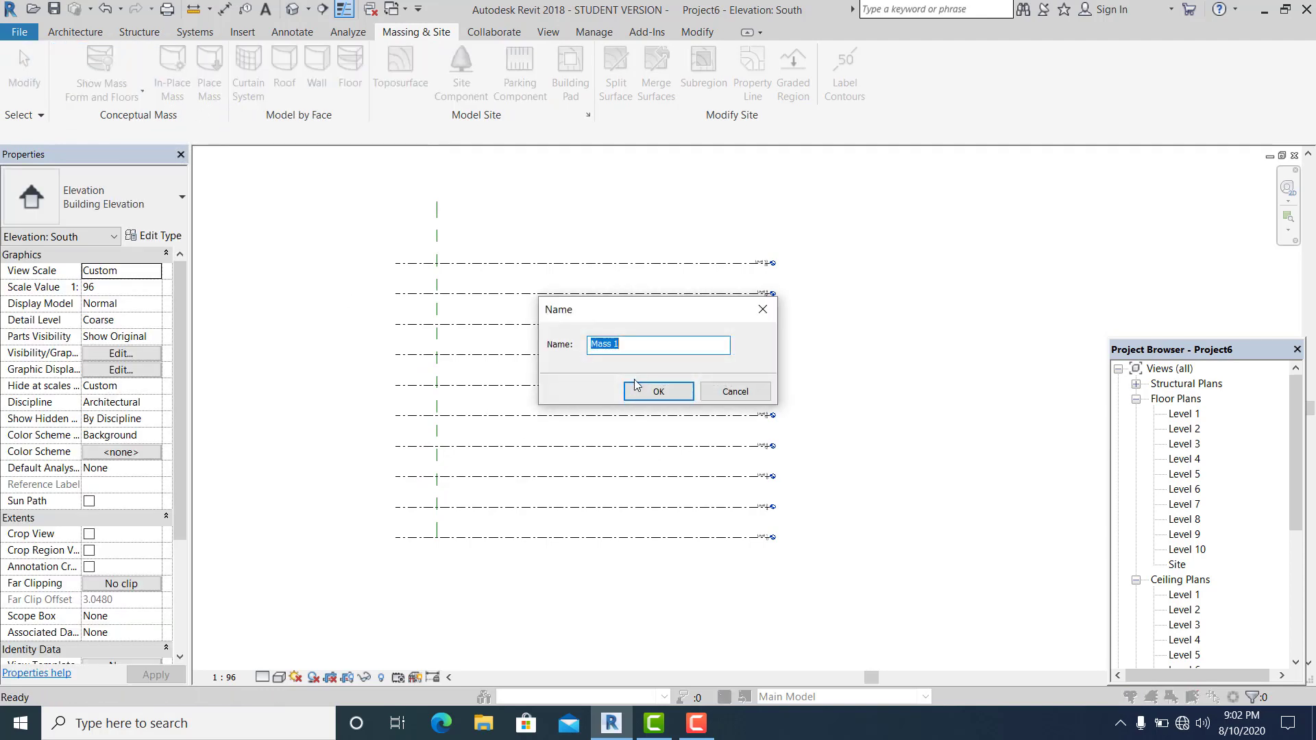
pyautogui.click(636, 385)
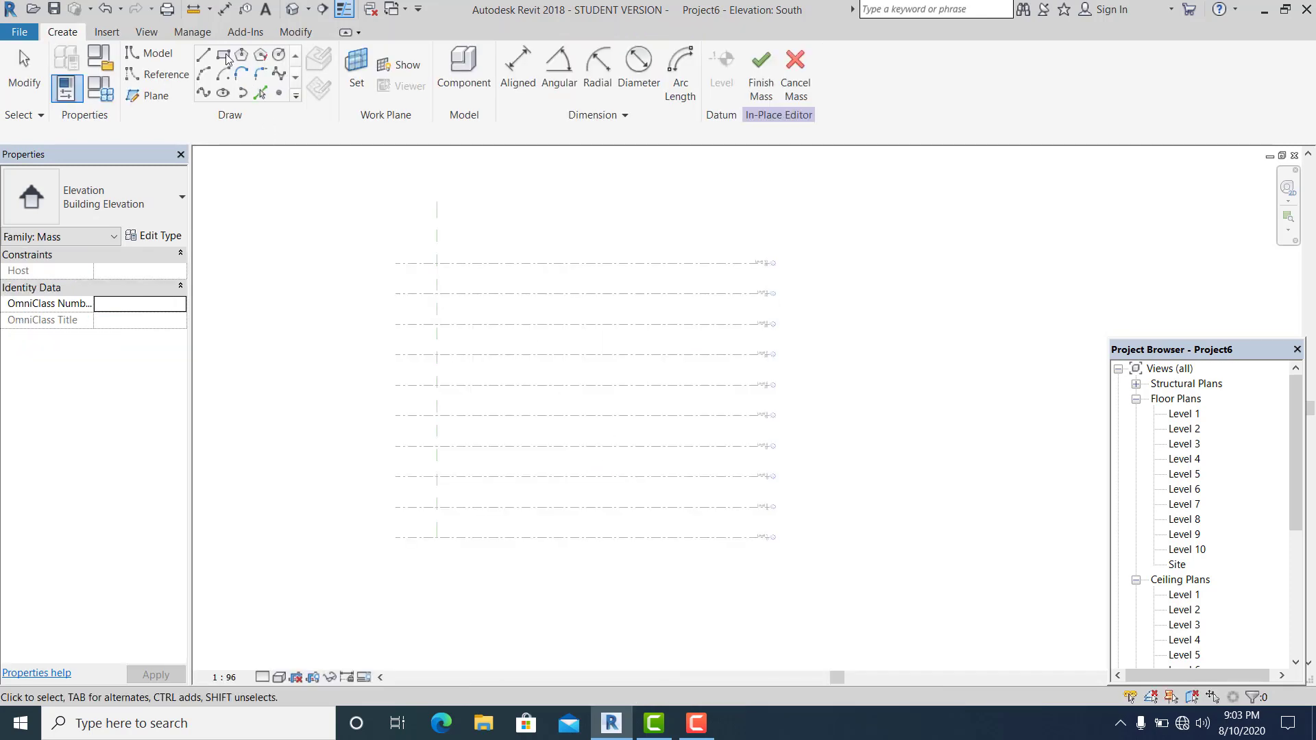
# Sketch a rectangle about 16.5 m wide on Reference Plane : 1, from the vertical reference plane at Level 1 up to Level 10
pyautogui.click(388, 265)
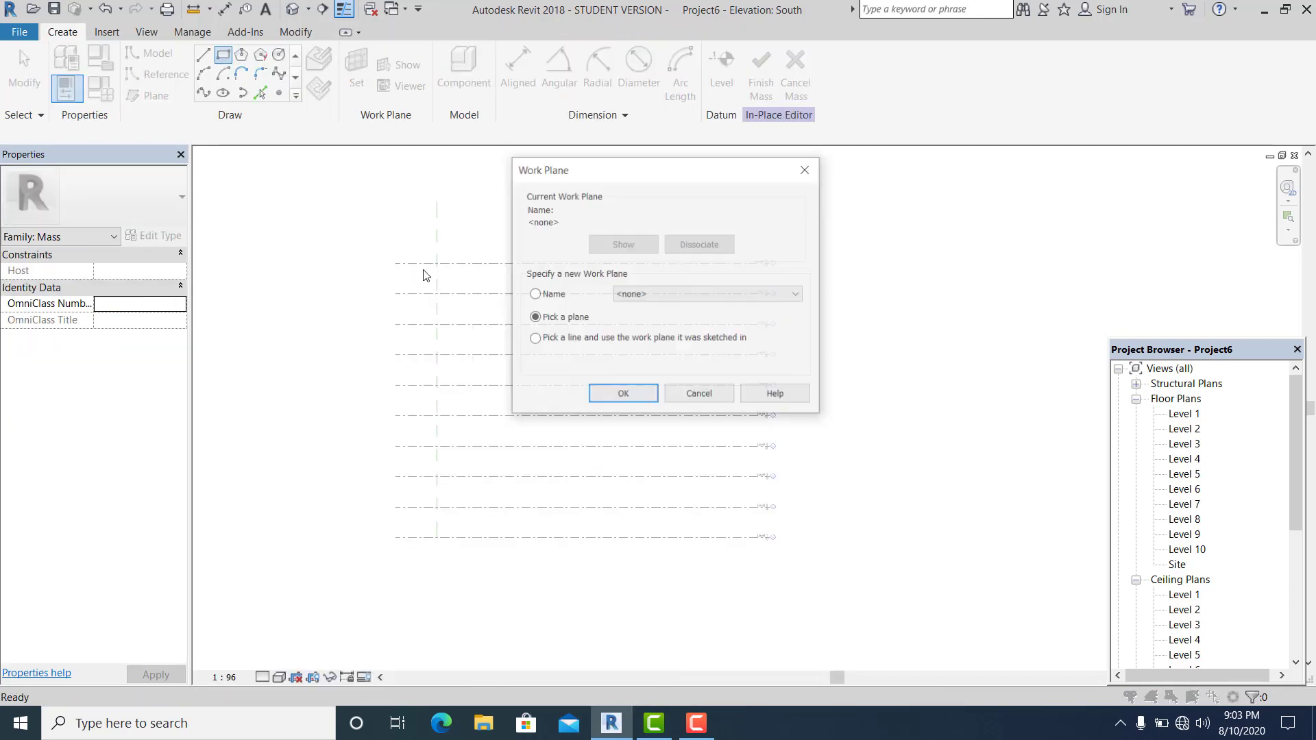
pyautogui.click(651, 294)
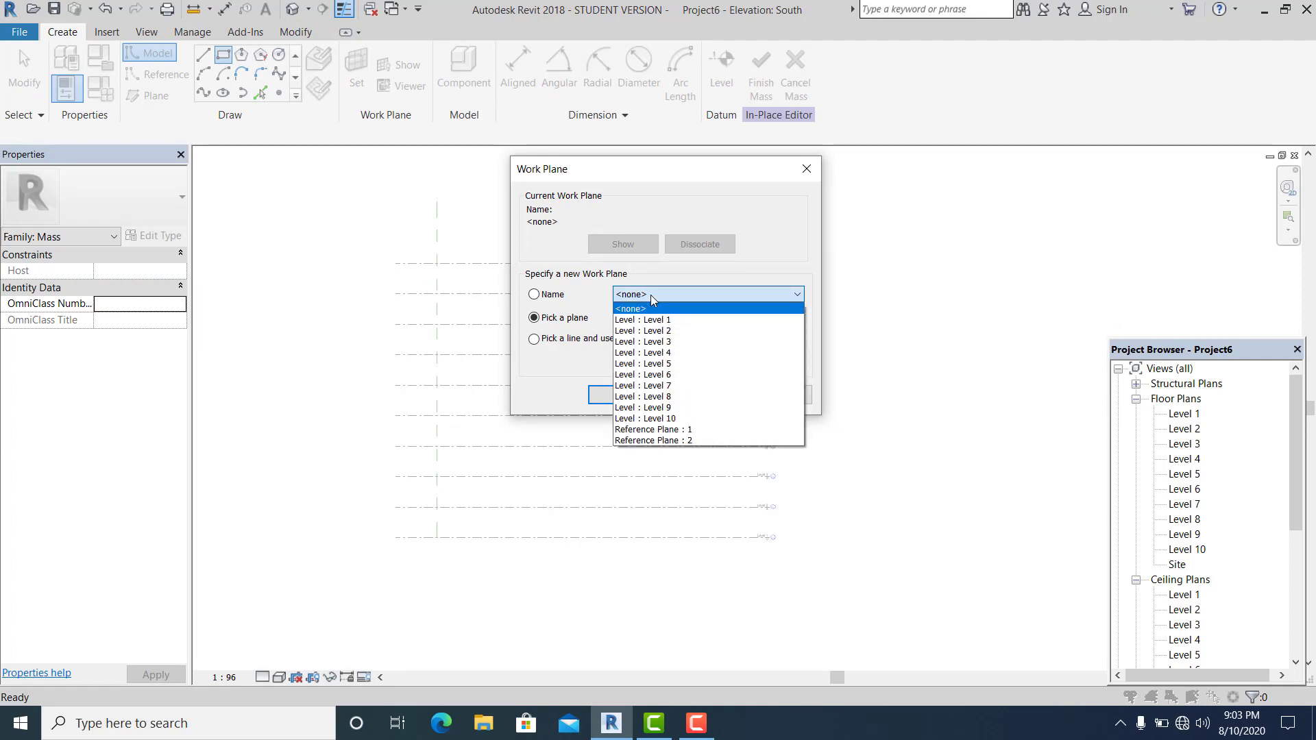
pyautogui.click(689, 430)
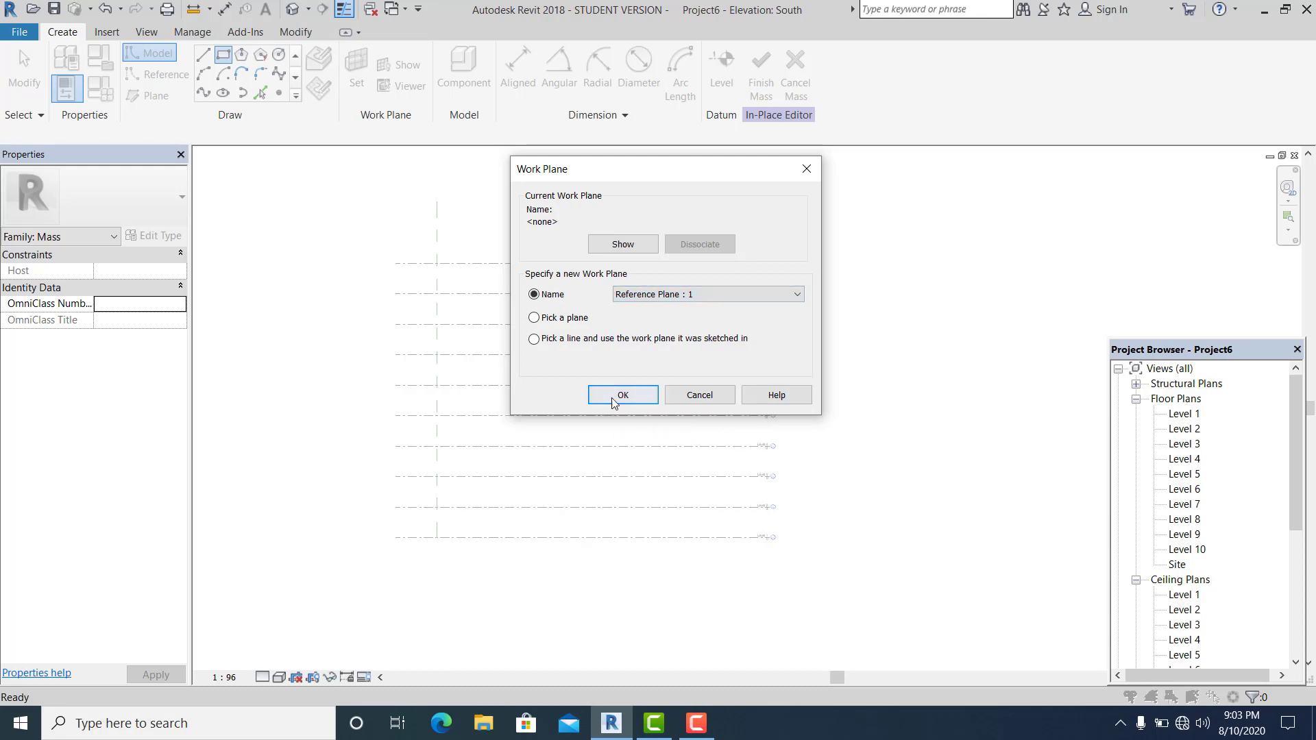
pyautogui.click(623, 394)
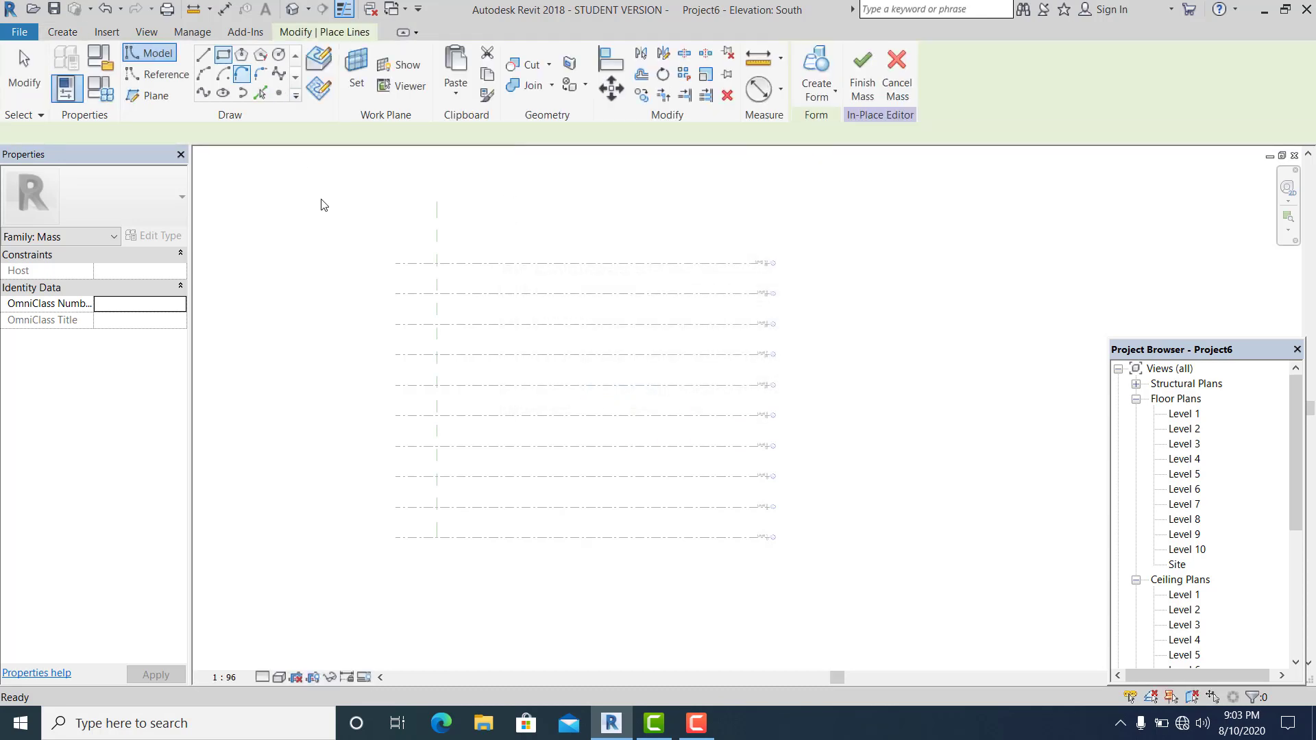
pyautogui.click(437, 538)
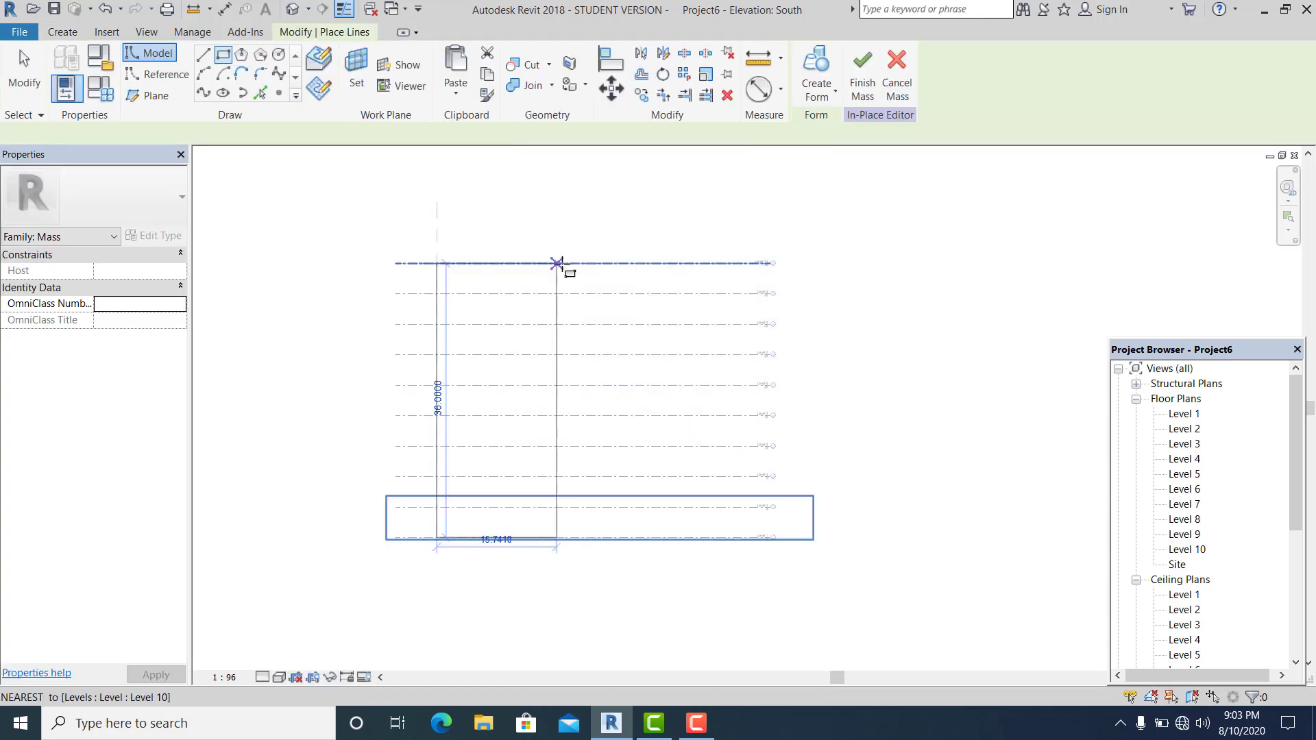
pyautogui.click(562, 264)
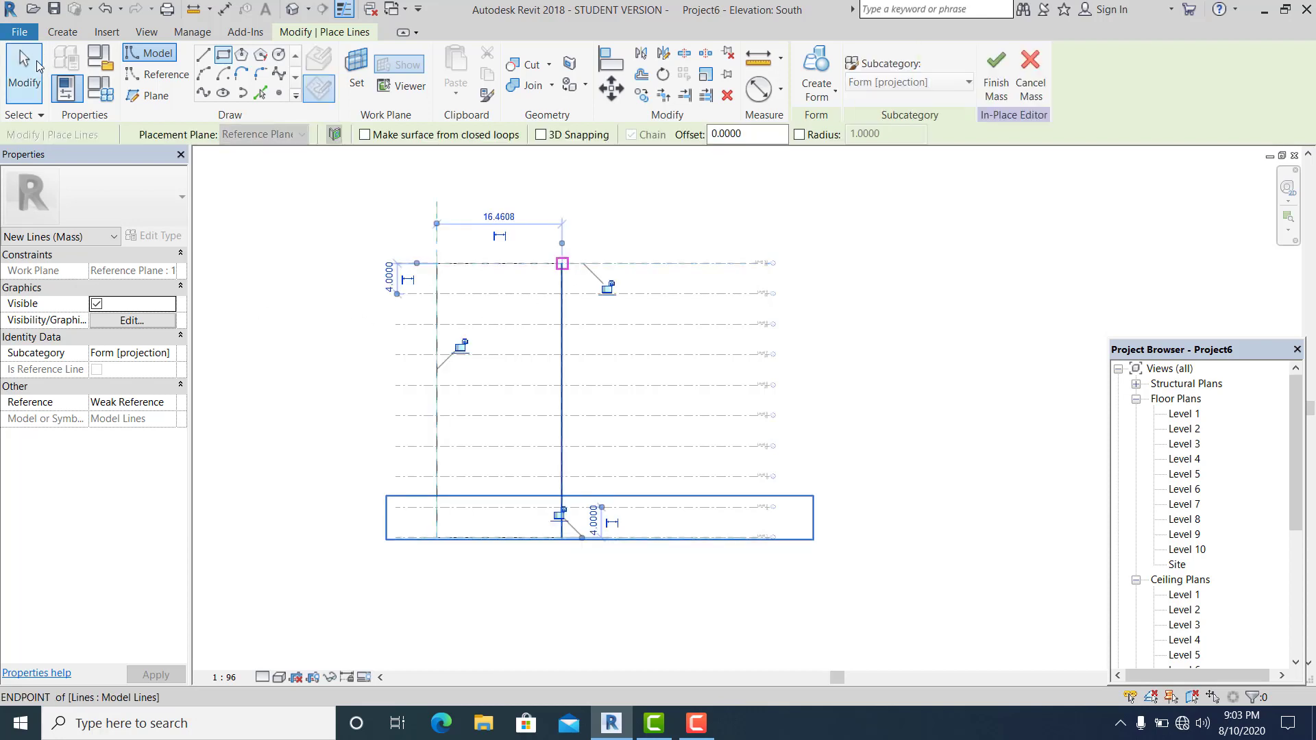
# Set the distance from the vertical reference plane to the rectangle's far vertical side to 17 m
pyautogui.click(499, 216)
pyautogui.write('1')
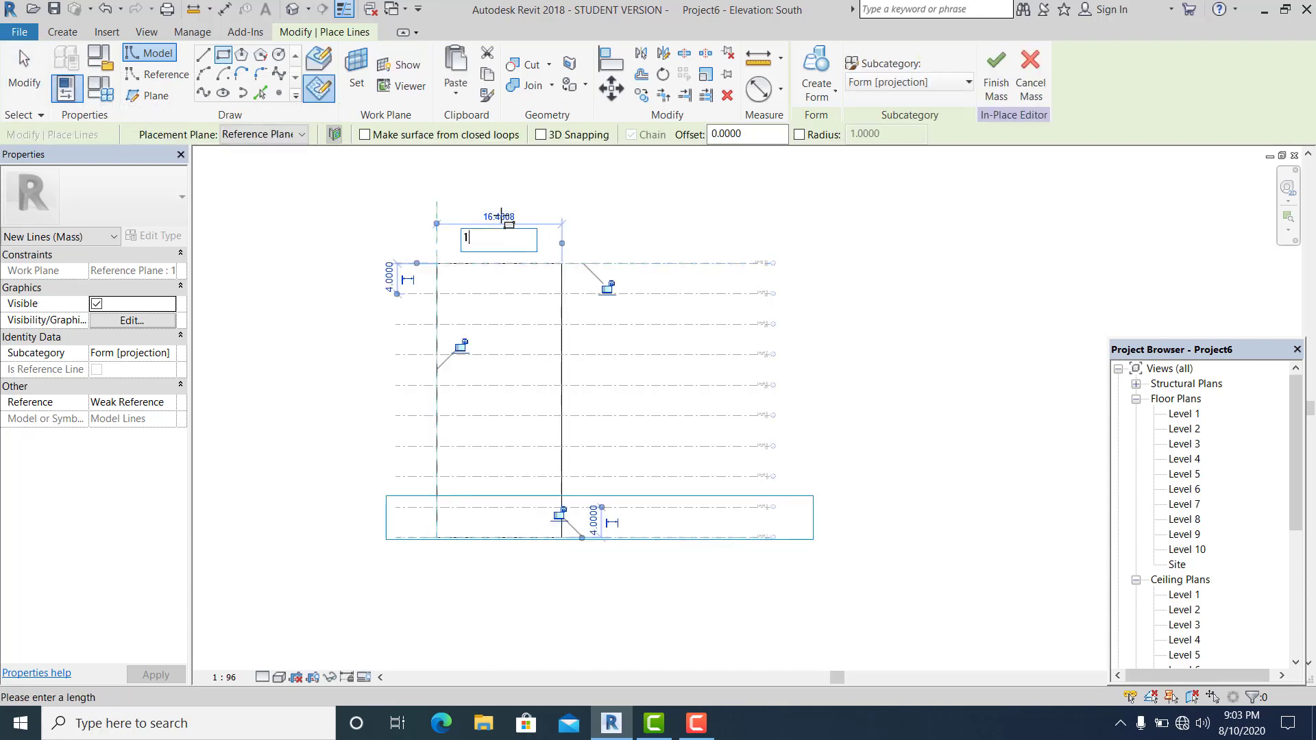
pyautogui.write('7')
pyautogui.press('Return')
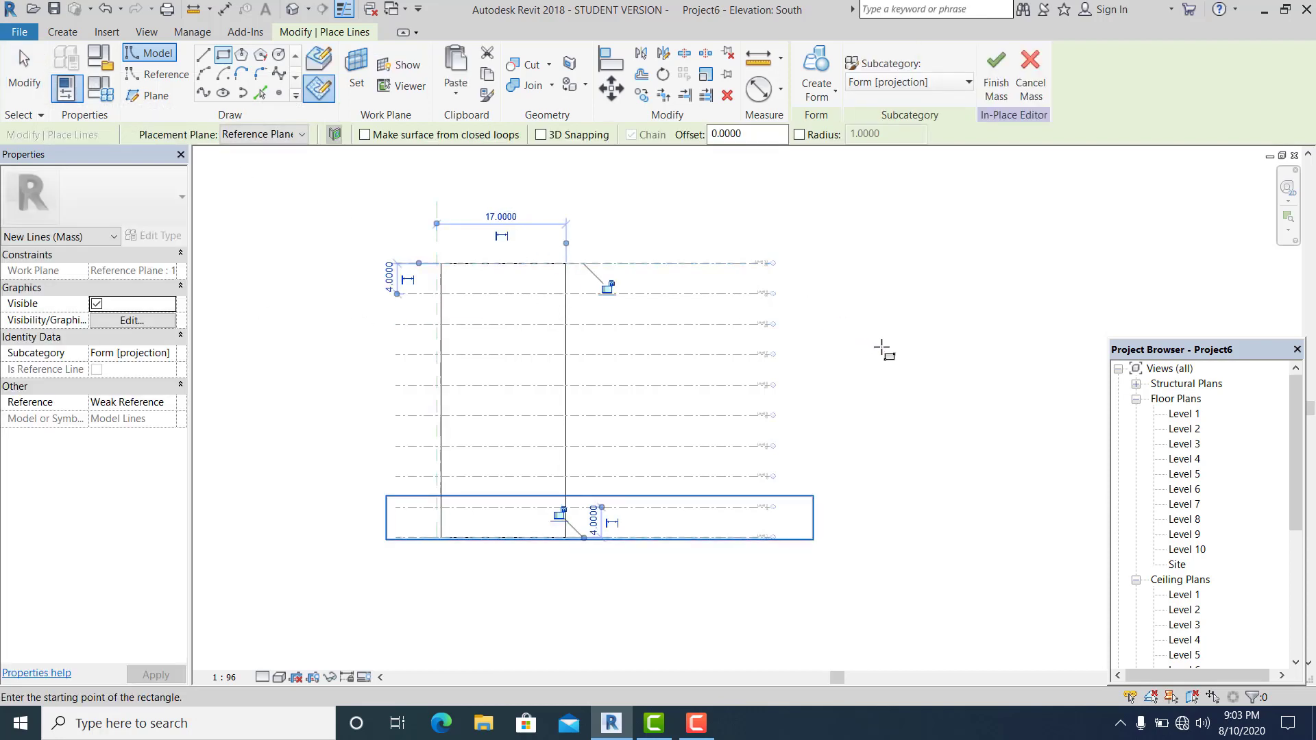
pyautogui.scroll(1, 344, 565)
pyautogui.click(24, 72)
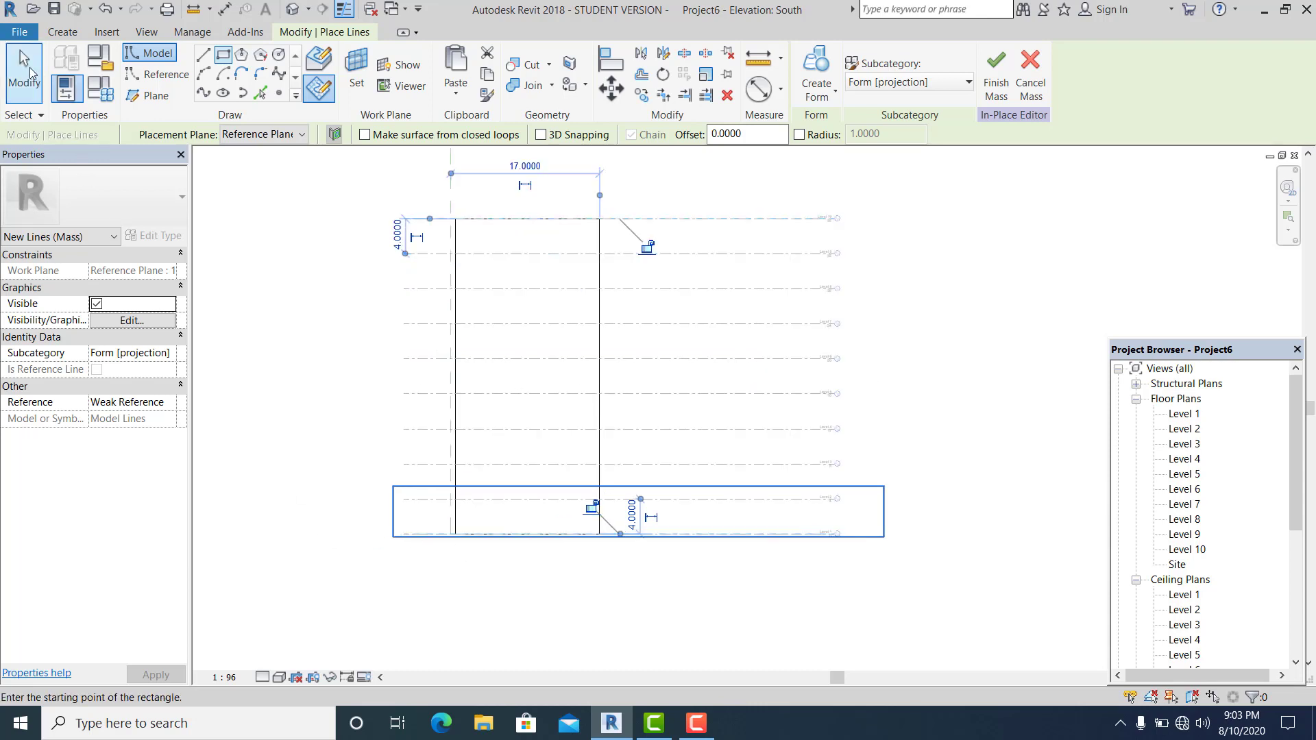
pyautogui.click(568, 331)
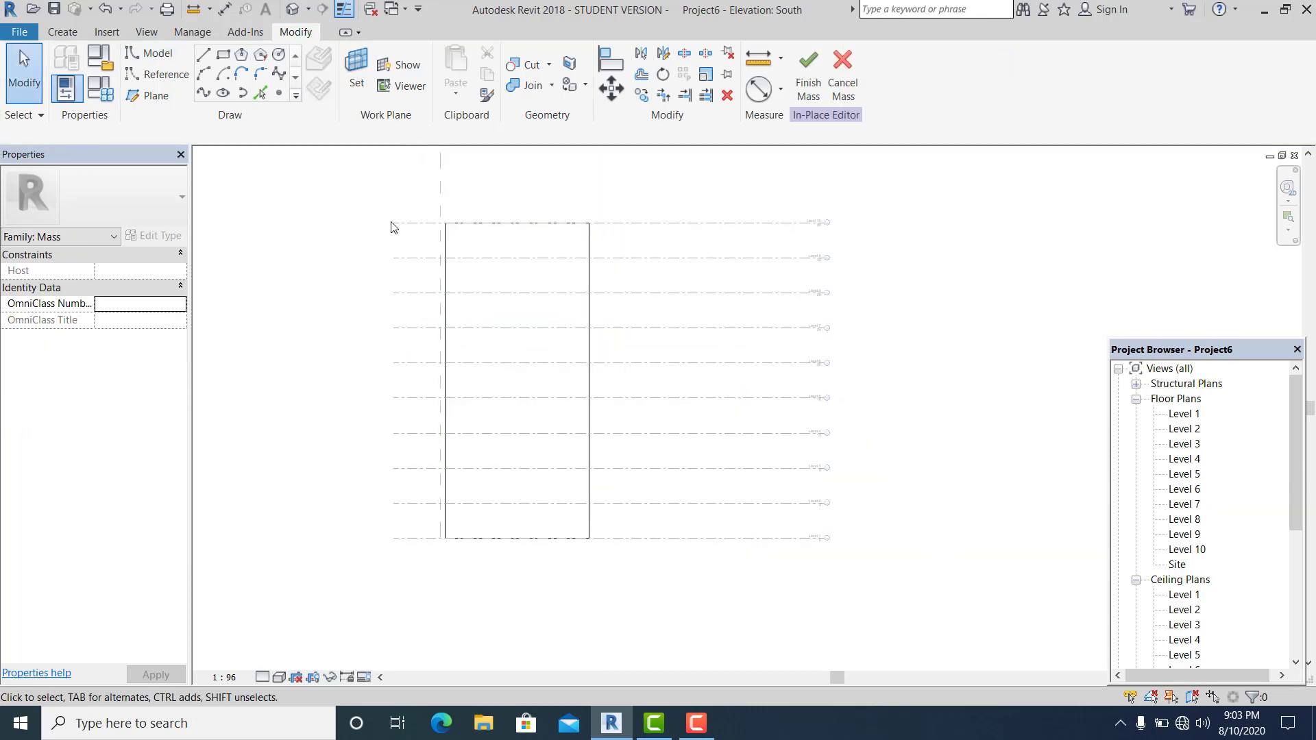
# Move the whole rectangle so its lower-left corner sits where the vertical reference plane meets Level 1
pyautogui.moveTo(392, 192)
pyautogui.mouseDown()
pyautogui.moveTo(625, 502)
pyautogui.moveTo(641, 560)
pyautogui.mouseUp()
pyautogui.moveTo(419, 545); pyautogui.dragTo(461, 546)
pyautogui.scroll(2, 462, 546)
pyautogui.scroll(2, 461, 553)
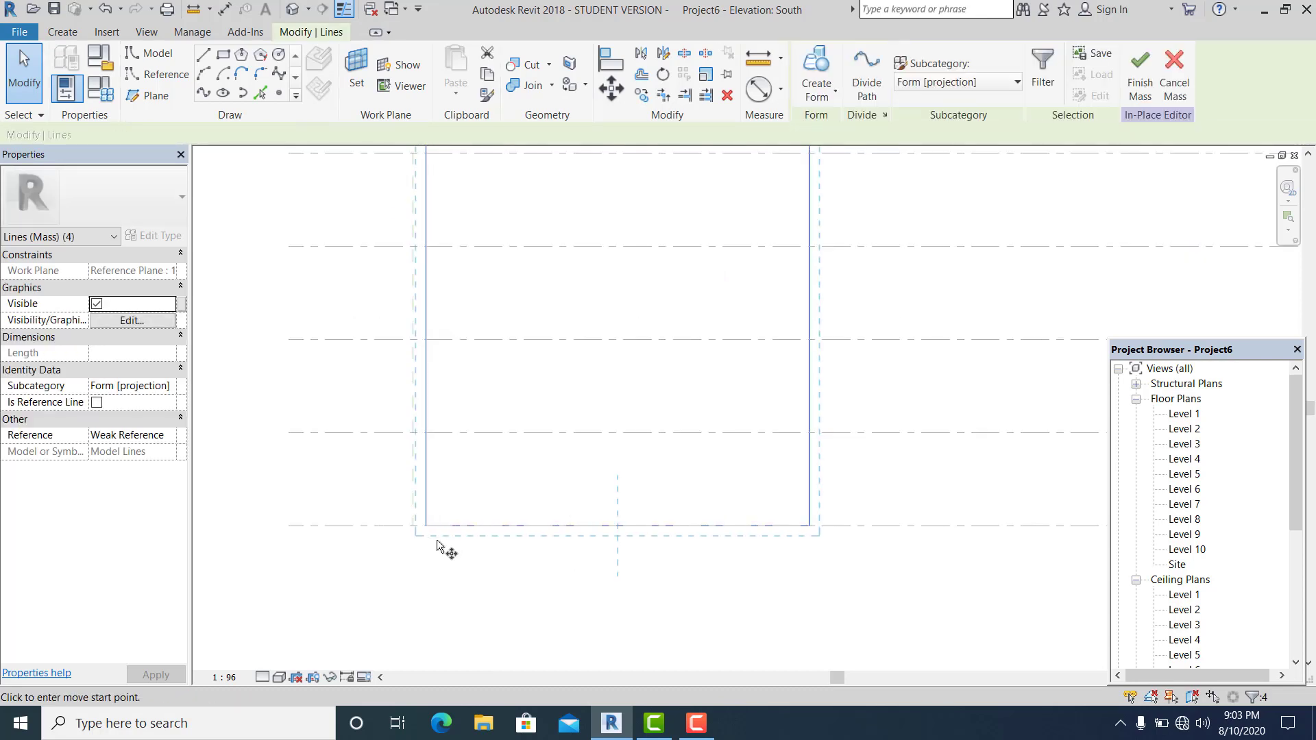
pyautogui.press('m')
pyautogui.press('v')
pyautogui.click(429, 532)
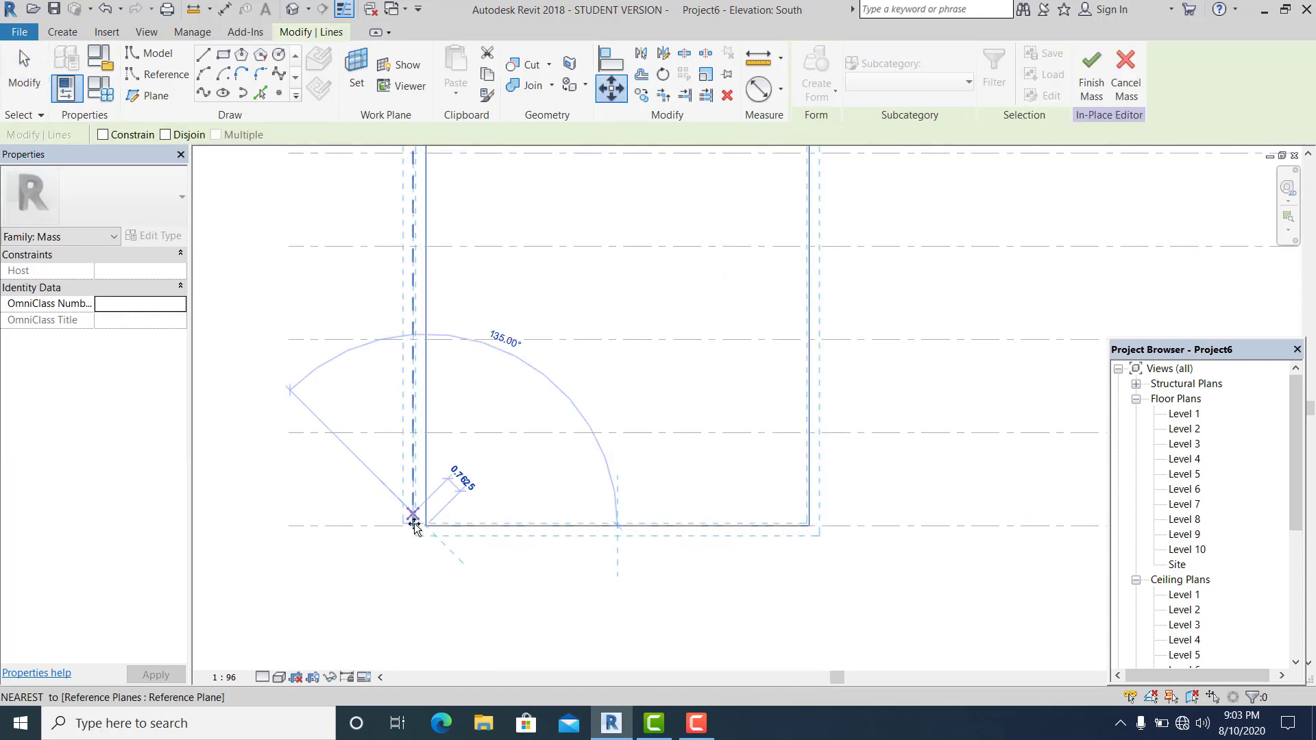
pyautogui.click(413, 525)
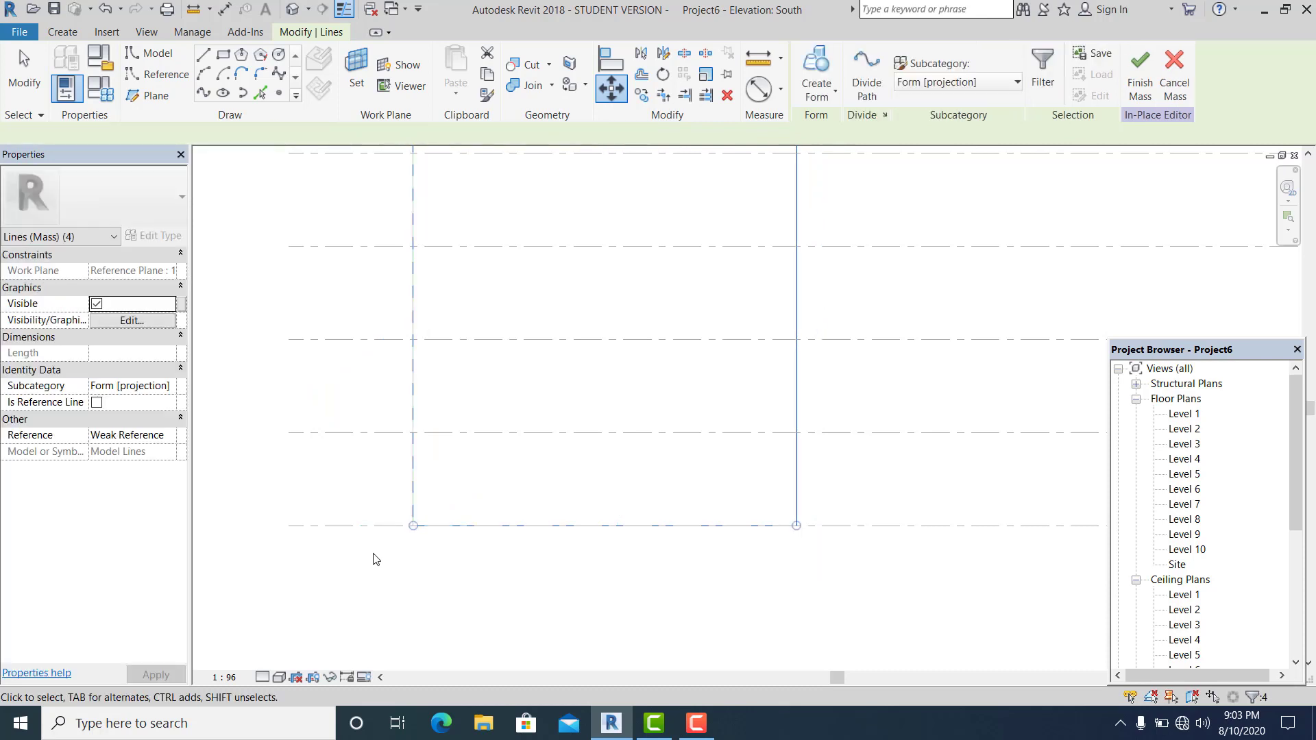
pyautogui.click(569, 533)
# Sketch a second rectangle about 33 m wide on Reference Plane : 2, from the vertical reference plane at Level 1 up to Level 10
pyautogui.scroll(-3, 567, 542)
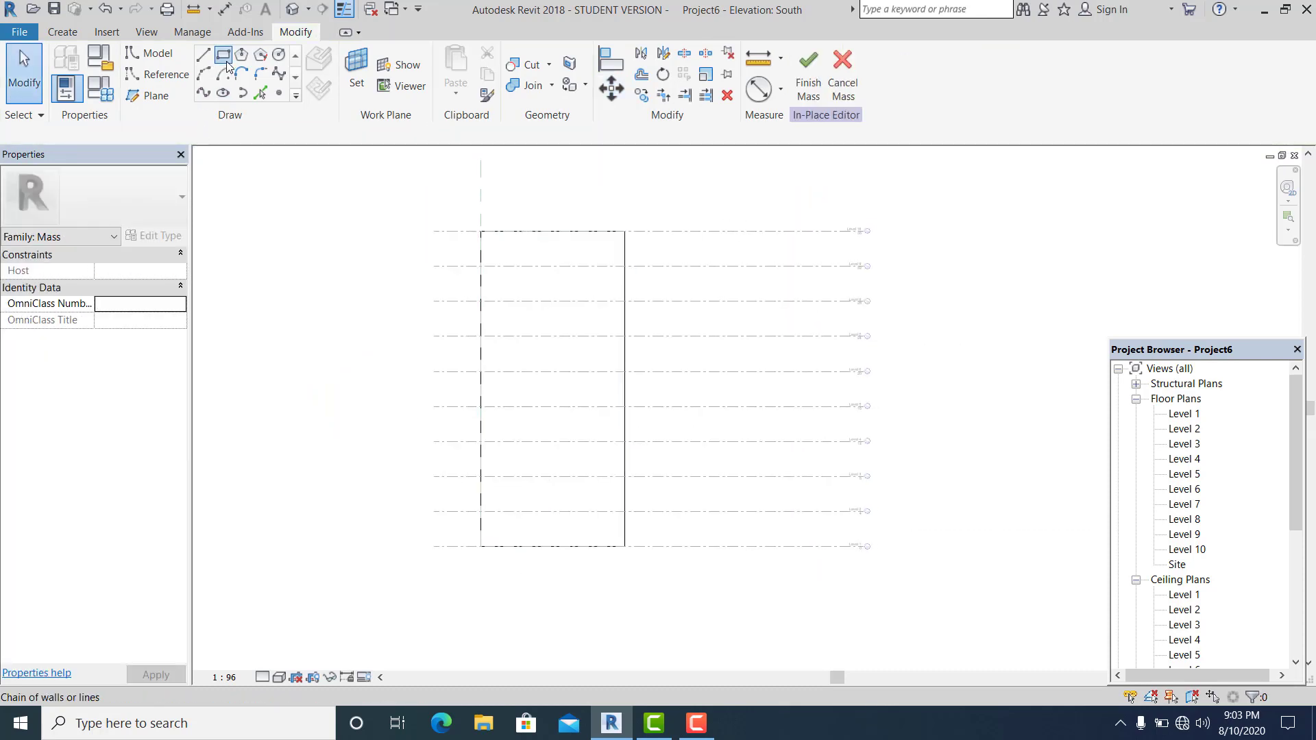
pyautogui.click(225, 57)
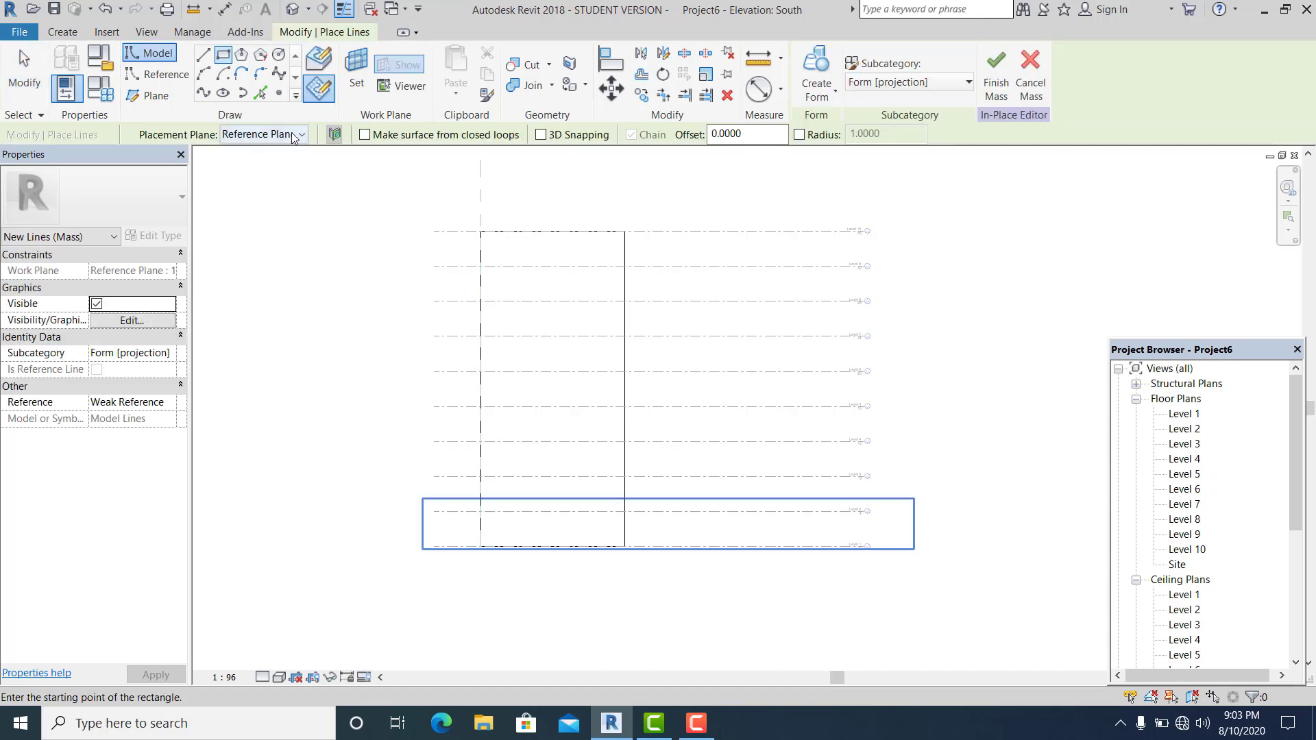
pyautogui.click(280, 179)
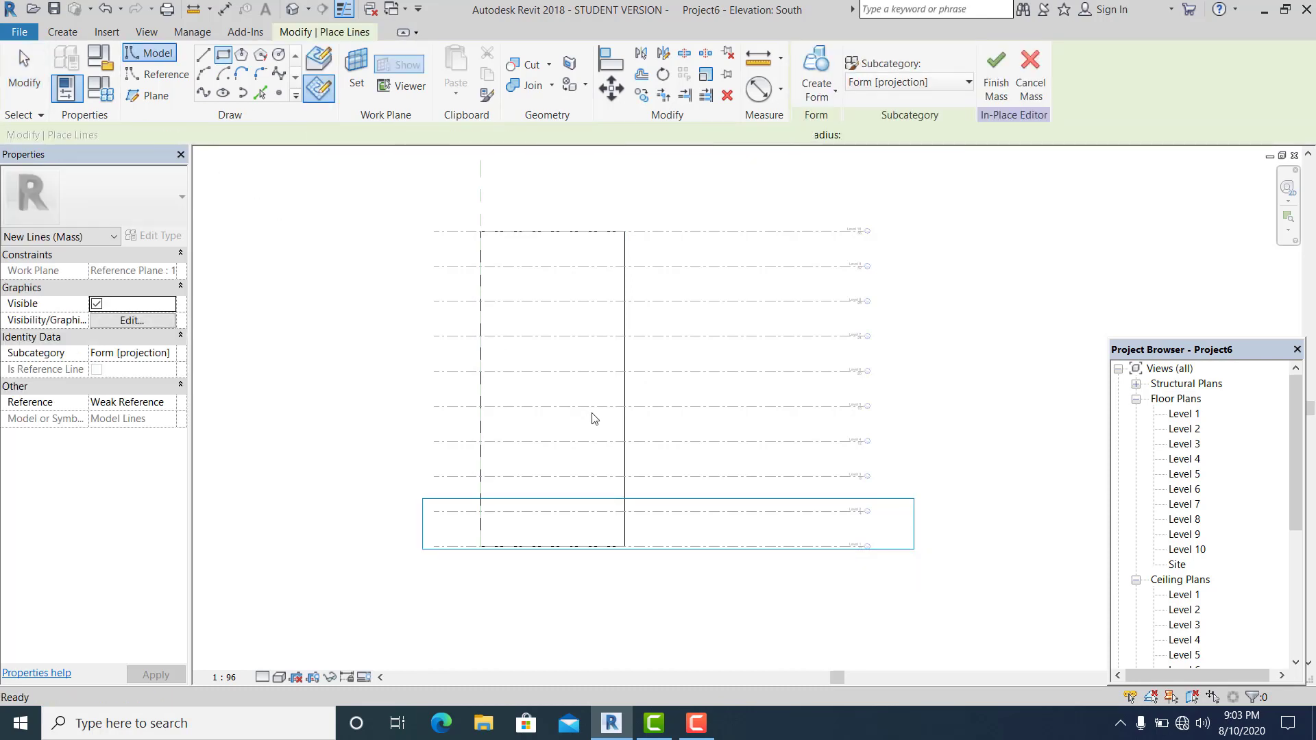
pyautogui.click(480, 547)
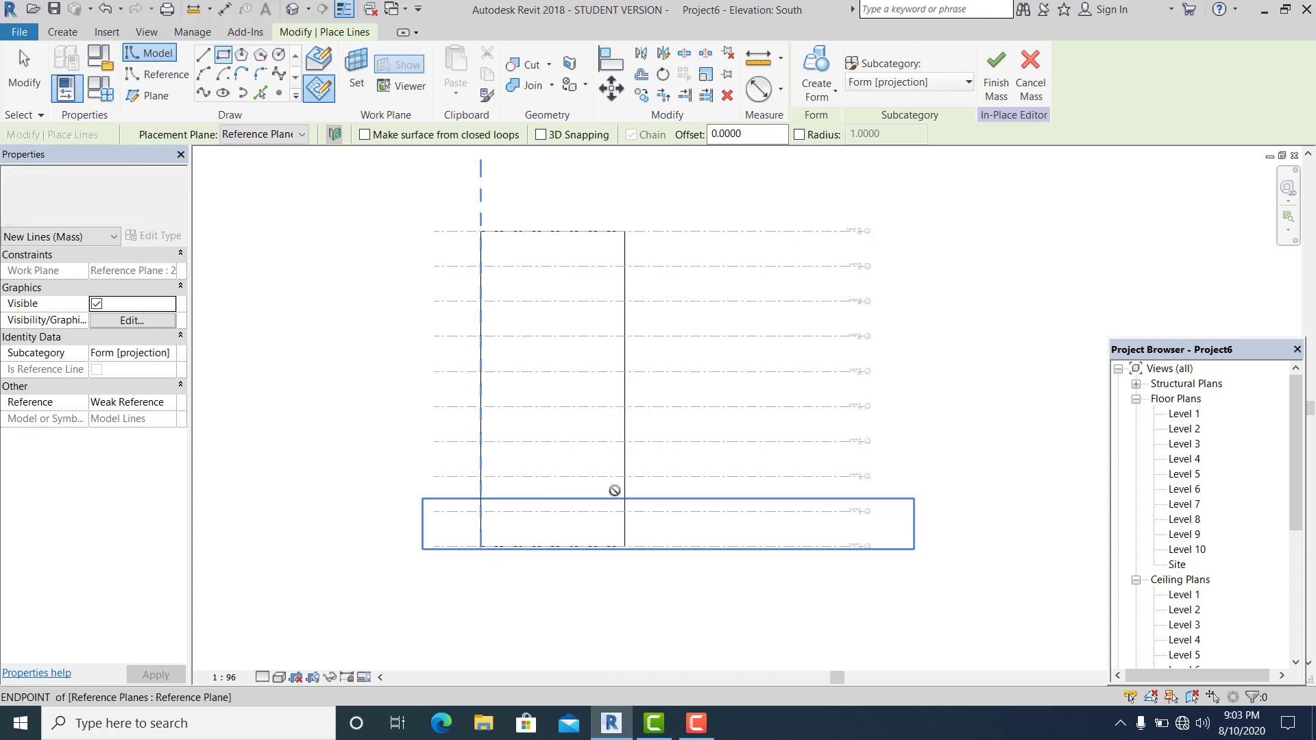
pyautogui.click(771, 231)
pyautogui.press('Escape')
pyautogui.press('Escape')
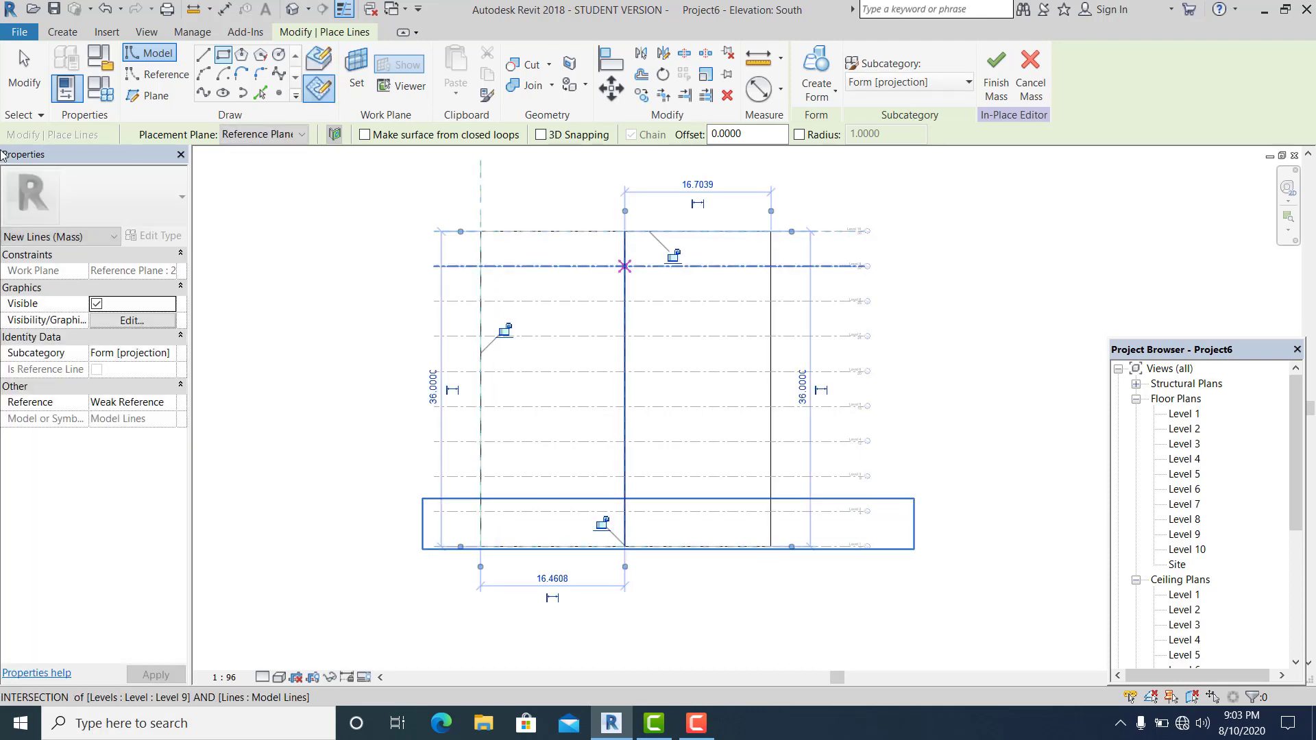
pyautogui.press('Escape')
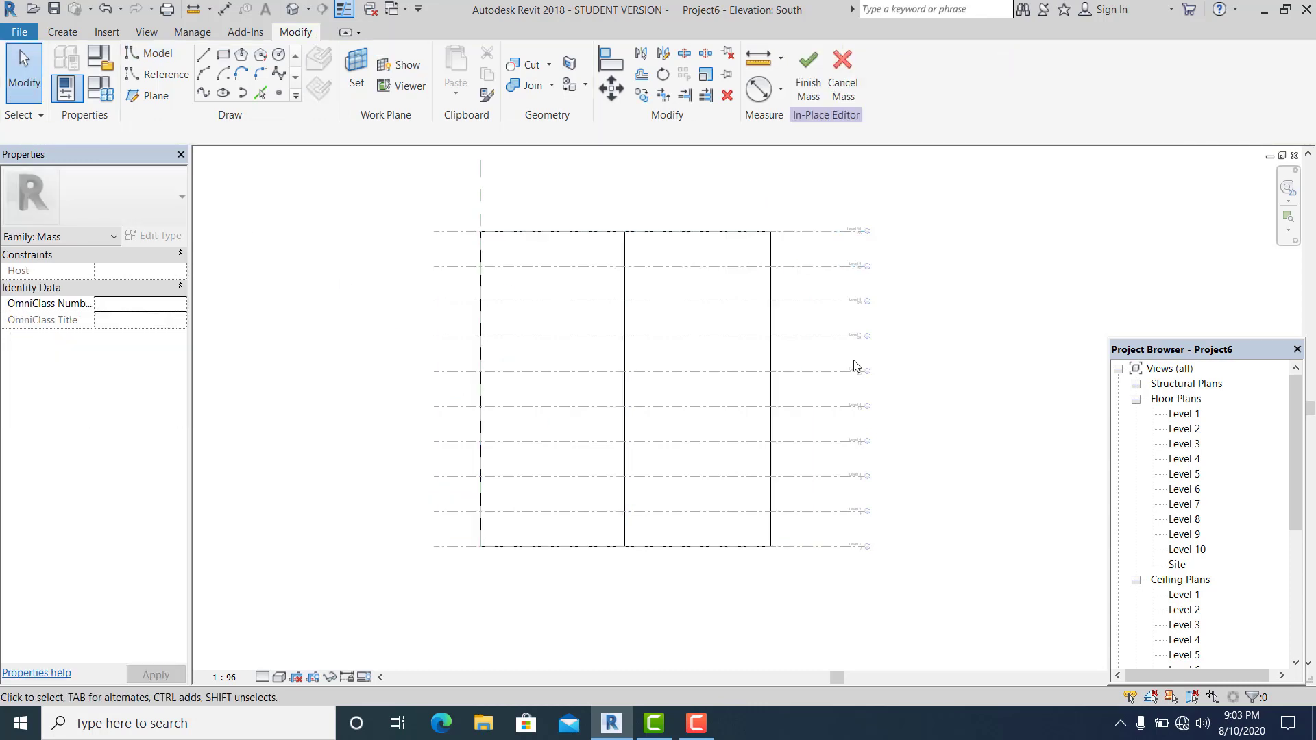
# Create a solid form from the two rectangular profiles in the 3D view
pyautogui.click(293, 9)
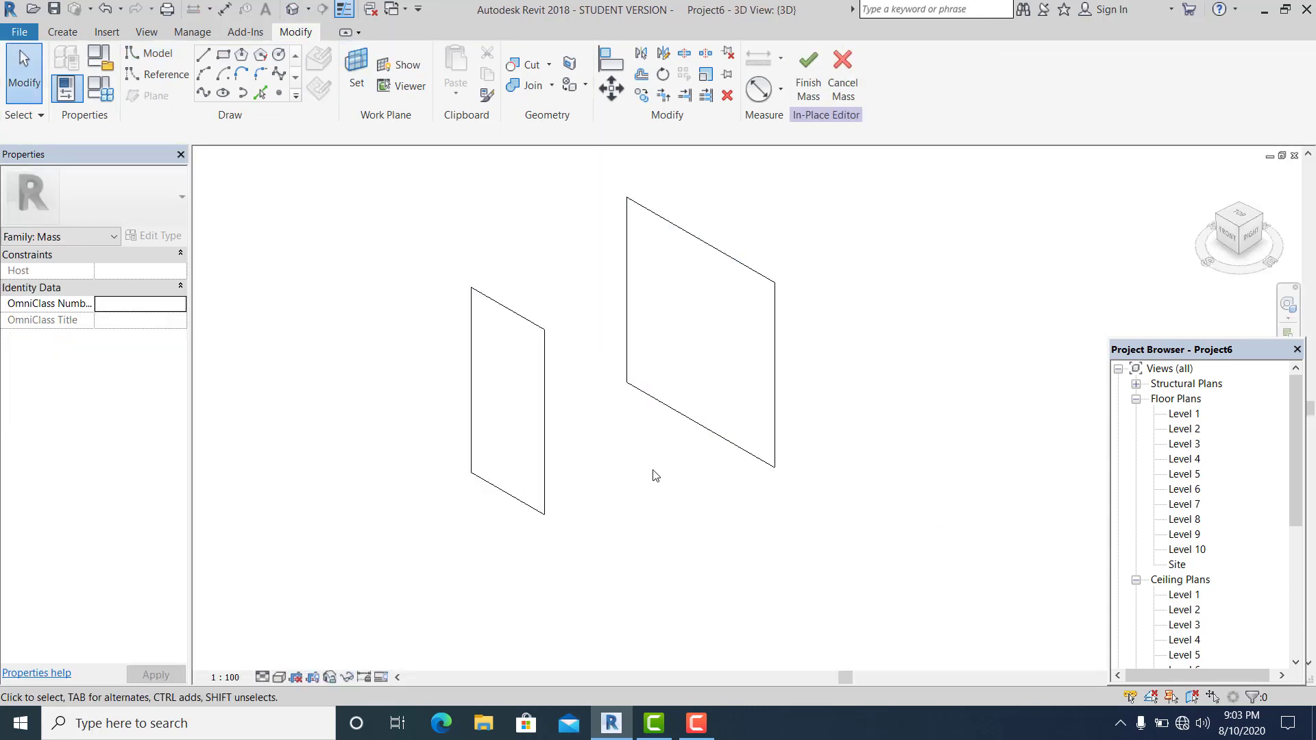
pyautogui.keyDown('shift'); pyautogui.moveTo(653, 474); pyautogui.dragTo(732, 570, button='middle'); pyautogui.keyUp('shift')
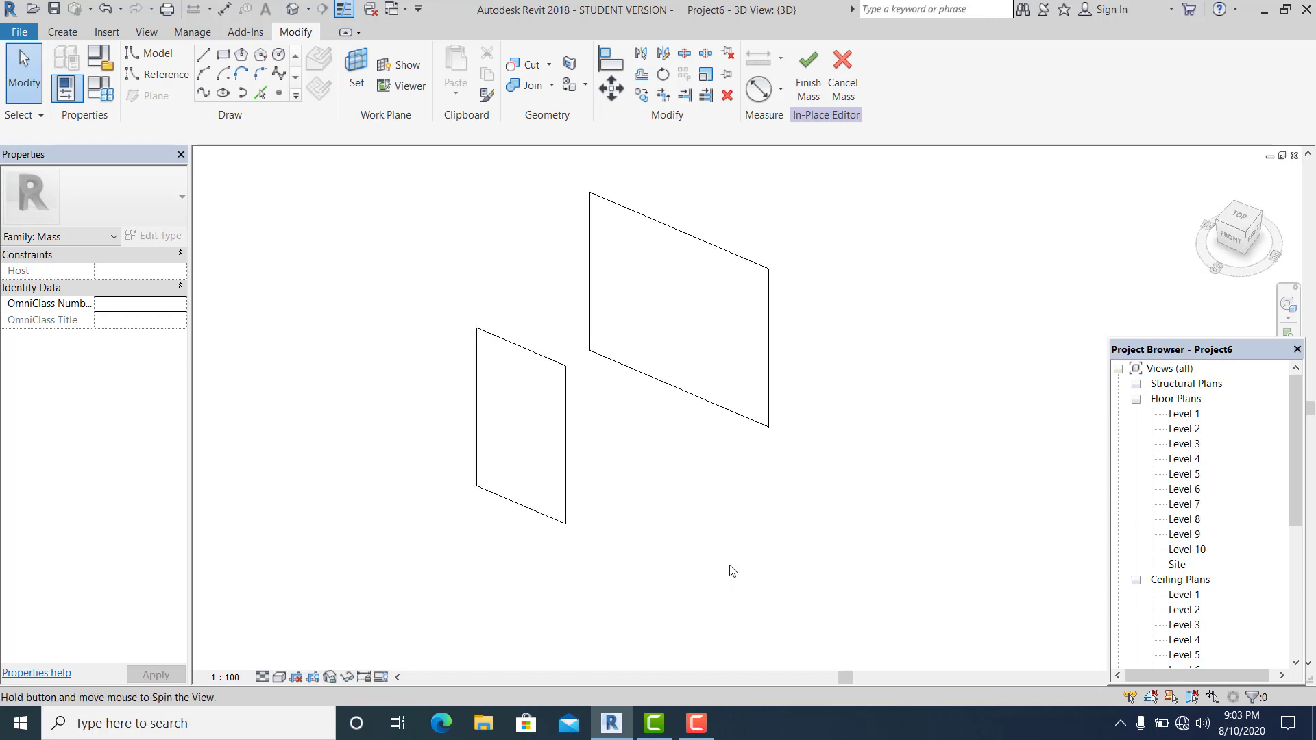
pyautogui.keyDown('shift'); pyautogui.moveTo(640, 537); pyautogui.dragTo(779, 579, button='middle'); pyautogui.keyUp('shift')
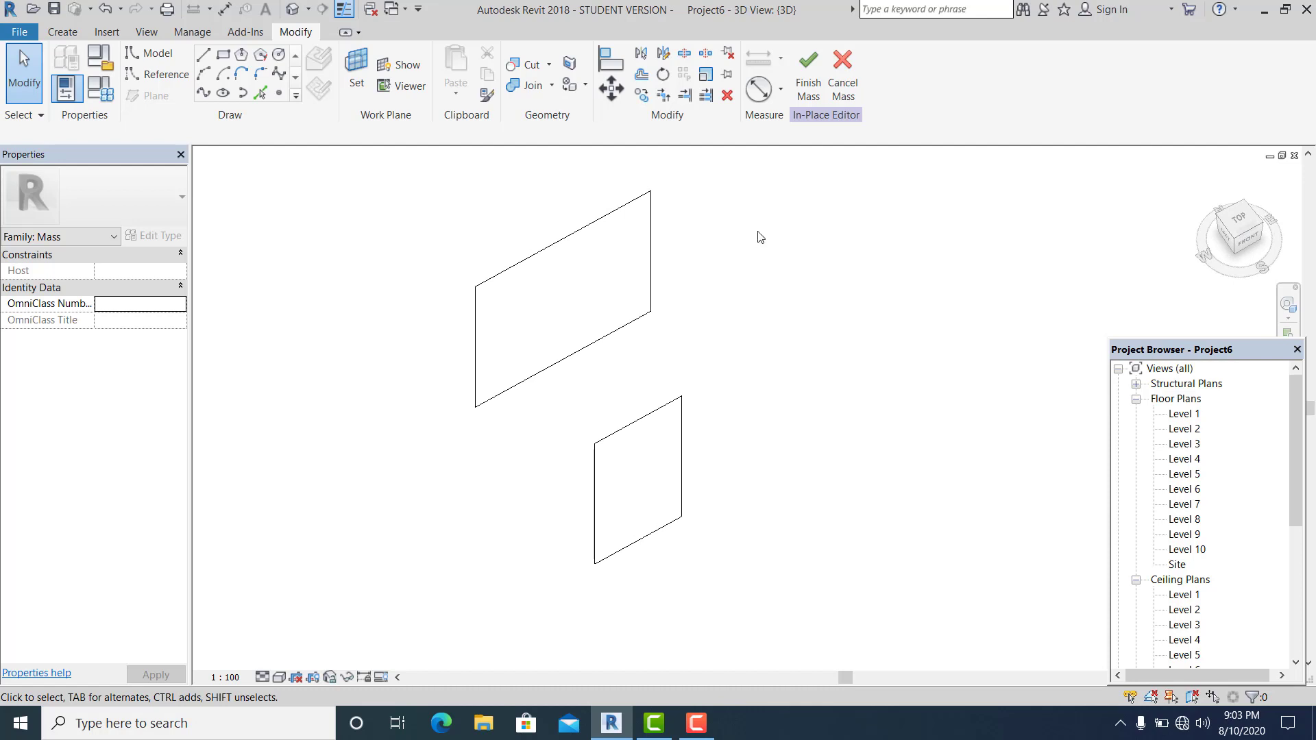
pyautogui.press('Tab')
pyautogui.keyDown('shift'); pyautogui.moveTo(568, 390); pyautogui.dragTo(770, 391, button='middle'); pyautogui.keyUp('shift')
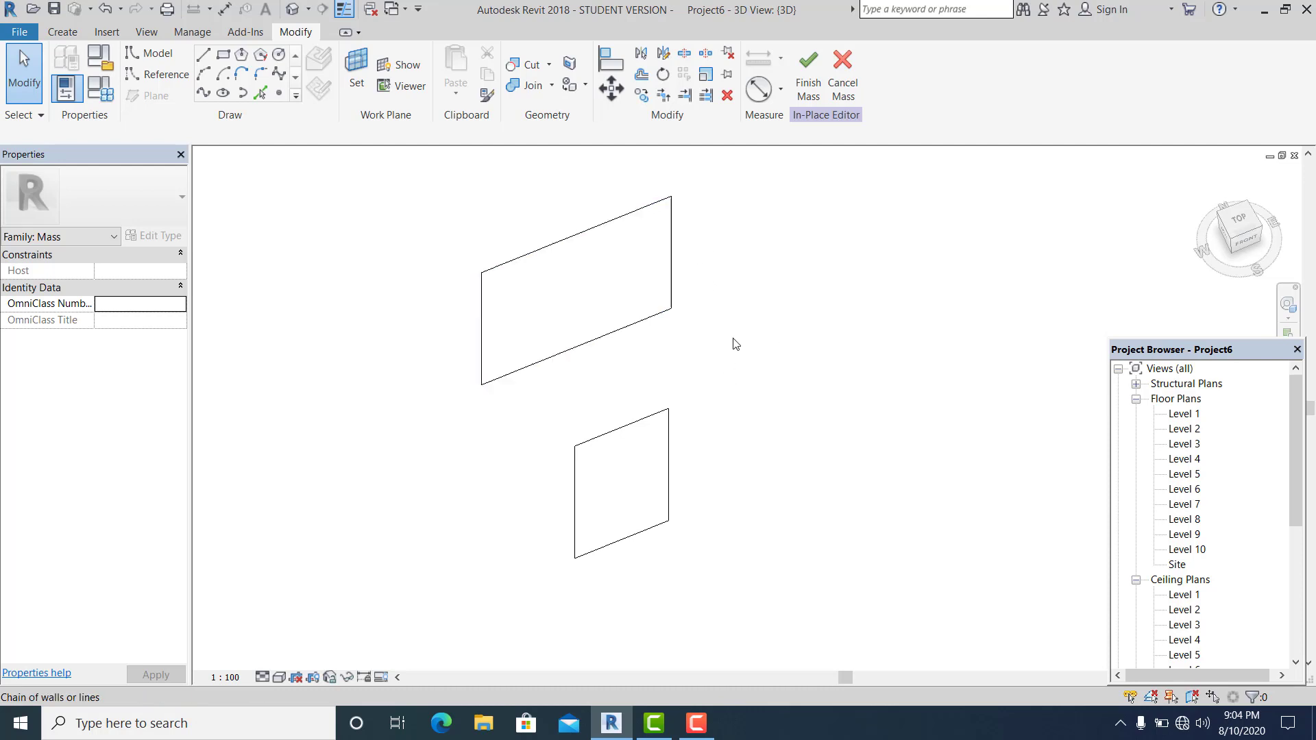
pyautogui.keyDown('shift'); pyautogui.moveTo(742, 373); pyautogui.dragTo(676, 400, button='middle'); pyautogui.keyUp('shift')
pyautogui.keyDown('shift'); pyautogui.moveTo(660, 426); pyautogui.dragTo(647, 411, button='middle'); pyautogui.keyUp('shift')
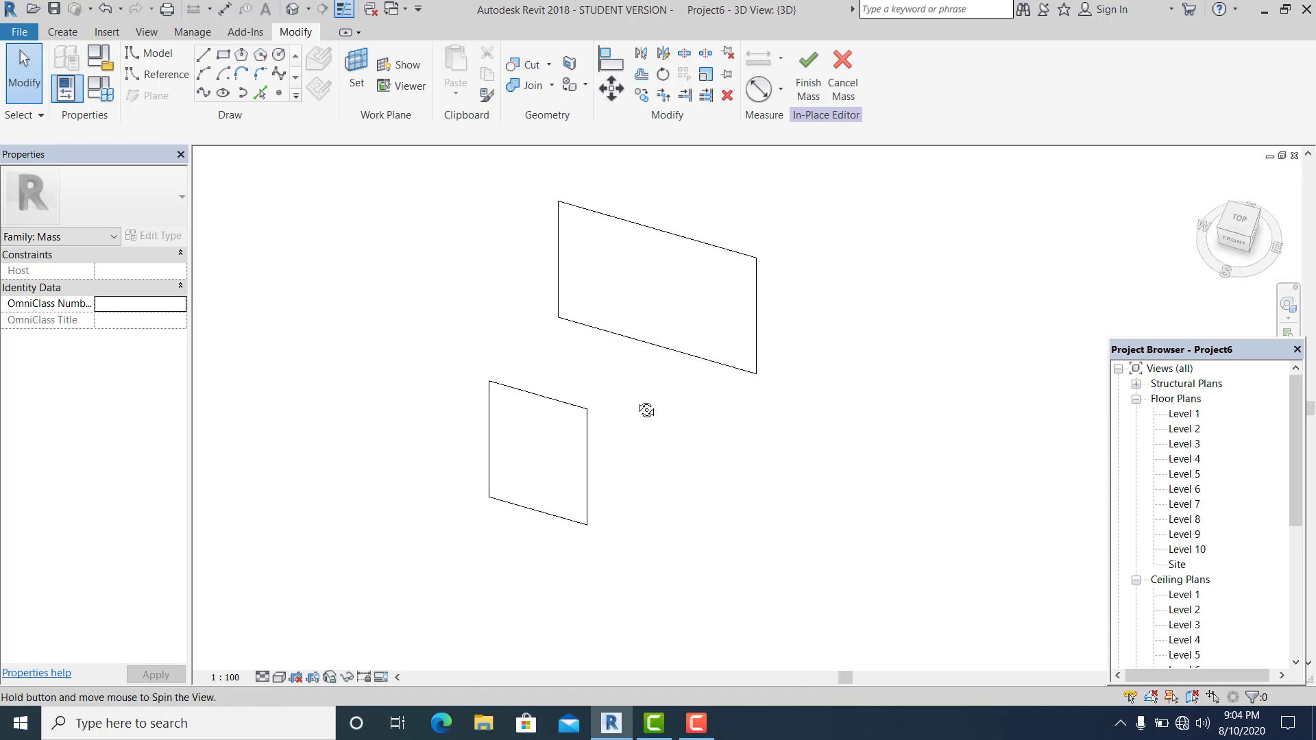
pyautogui.keyDown('ctrl'); pyautogui.click(682, 245); pyautogui.keyUp('ctrl')
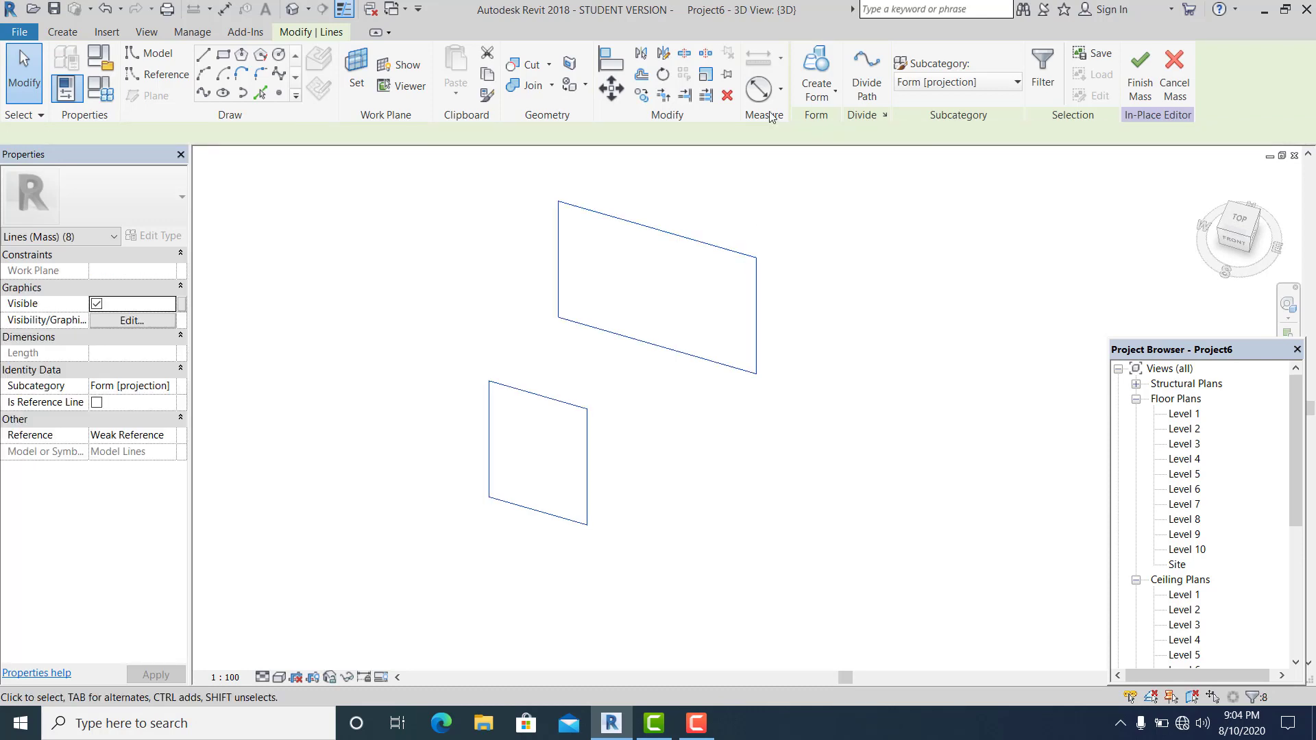
pyautogui.click(817, 96)
pyautogui.click(845, 121)
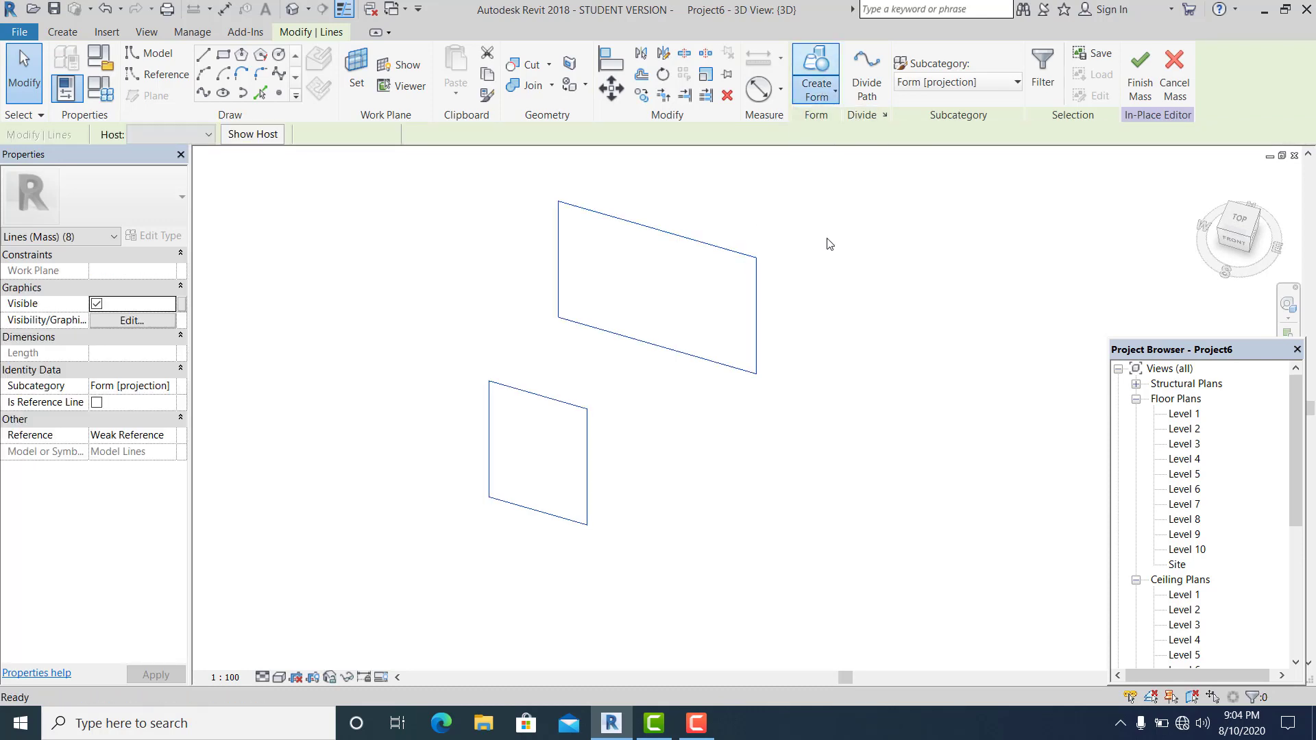
# Add two edges across the form's top face, running from the small front profile to the large back profile
pyautogui.keyDown('shift'); pyautogui.moveTo(702, 450); pyautogui.dragTo(931, 470, button='middle'); pyautogui.keyUp('shift')
pyautogui.keyDown('shift'); pyautogui.moveTo(852, 494); pyautogui.dragTo(819, 492, button='middle'); pyautogui.keyUp('shift')
pyautogui.keyDown('shift'); pyautogui.moveTo(570, 420); pyautogui.dragTo(691, 439, button='middle'); pyautogui.keyUp('shift')
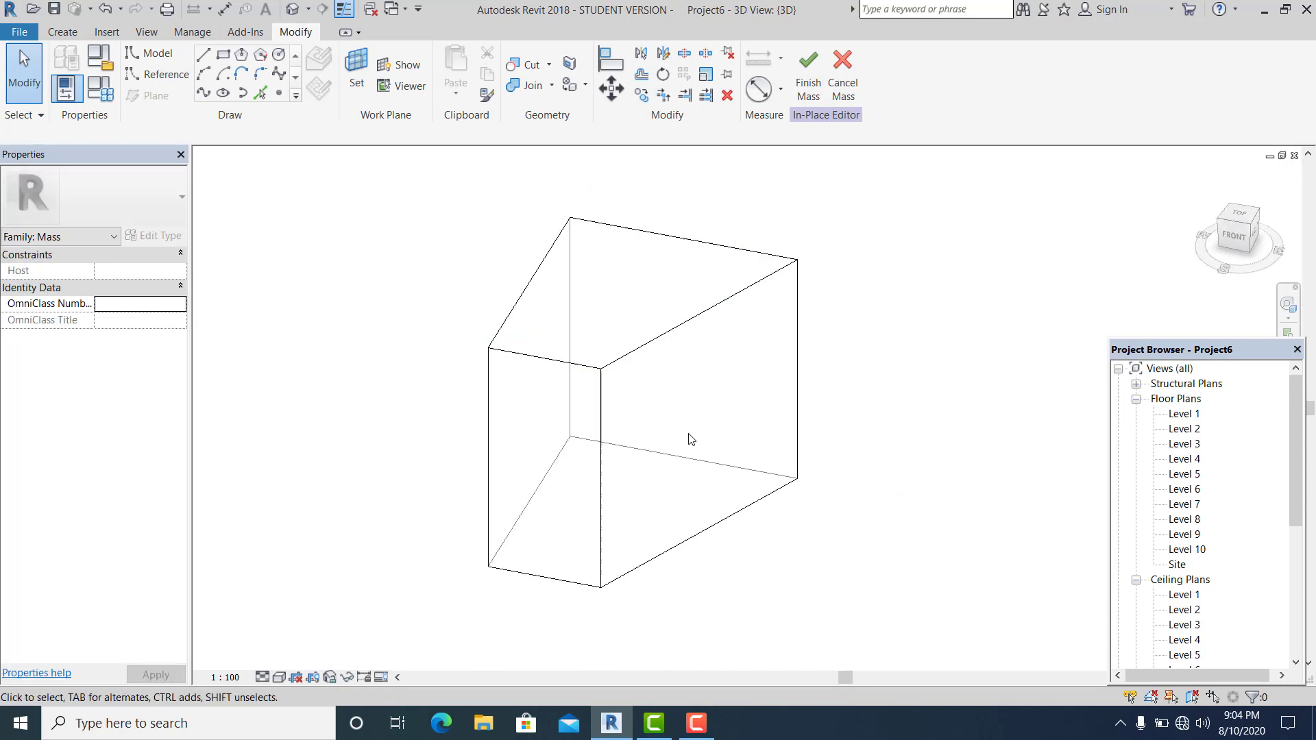
pyautogui.keyDown('shift'); pyautogui.moveTo(674, 498); pyautogui.dragTo(822, 425, button='middle'); pyautogui.keyUp('shift')
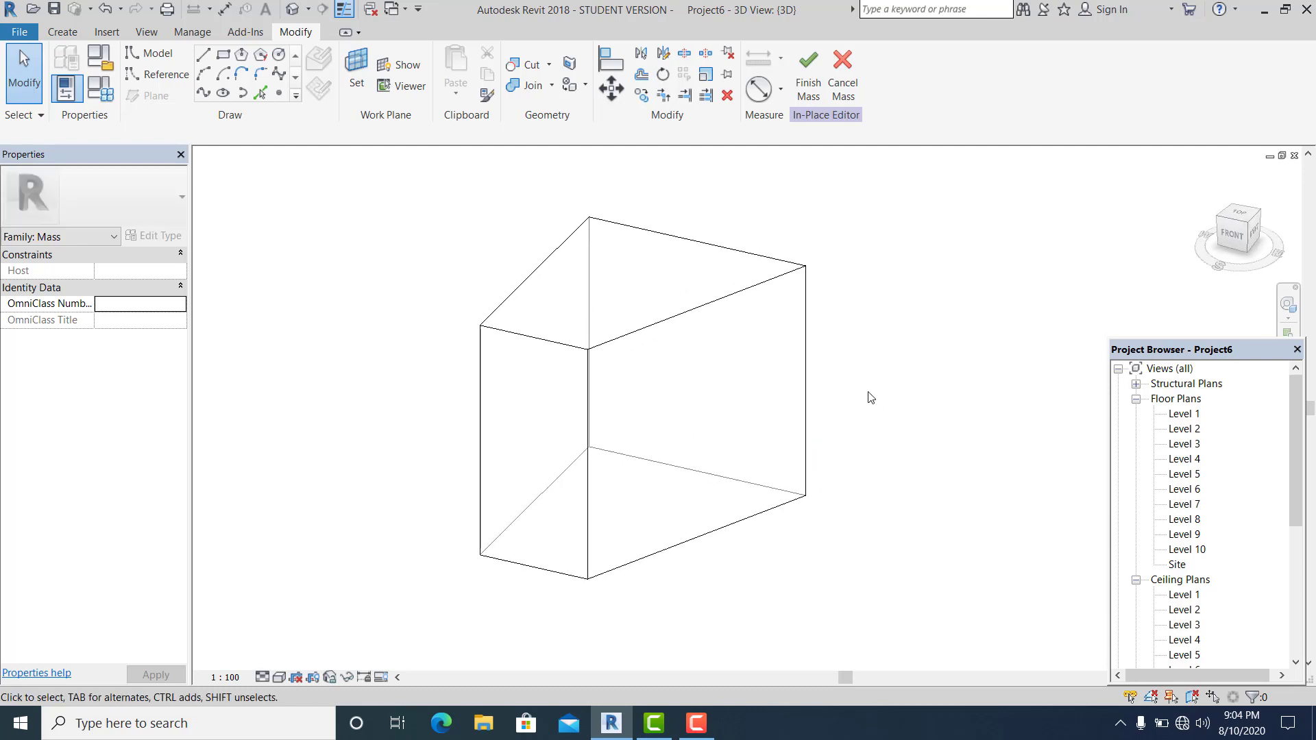
pyautogui.click(795, 360)
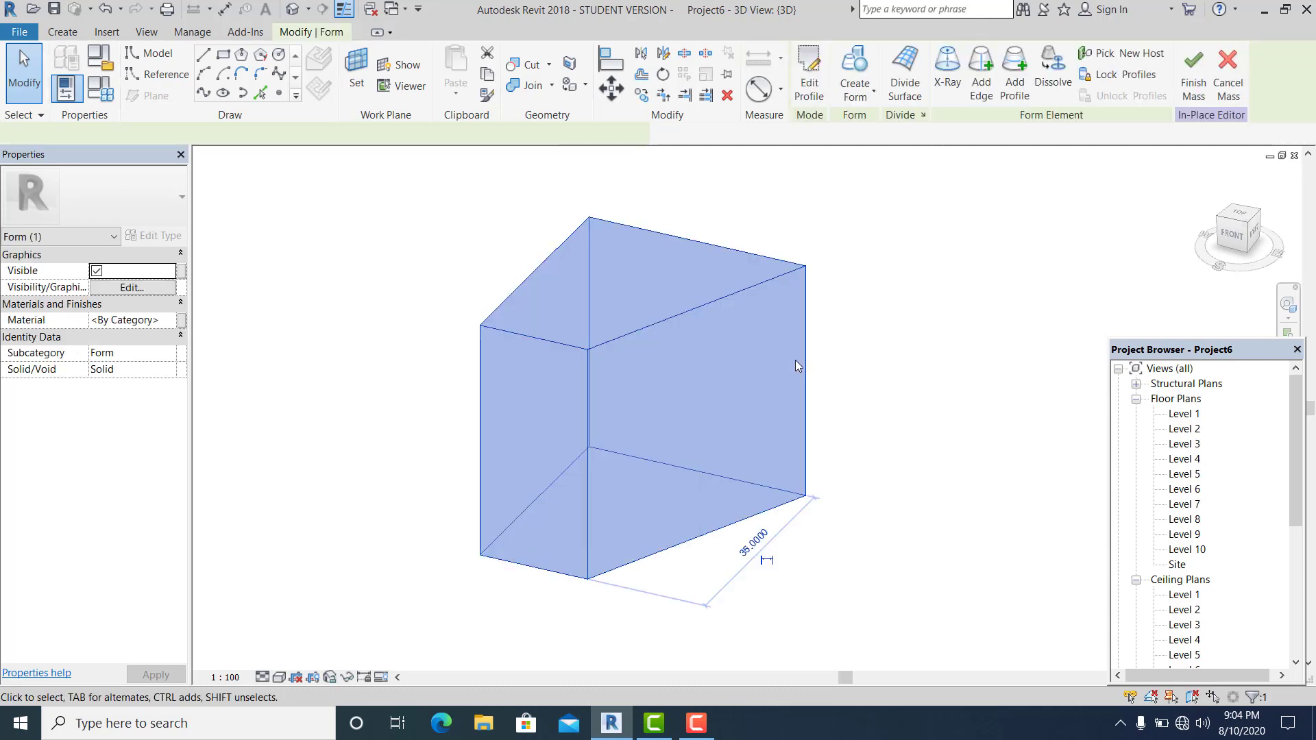
pyautogui.click(982, 81)
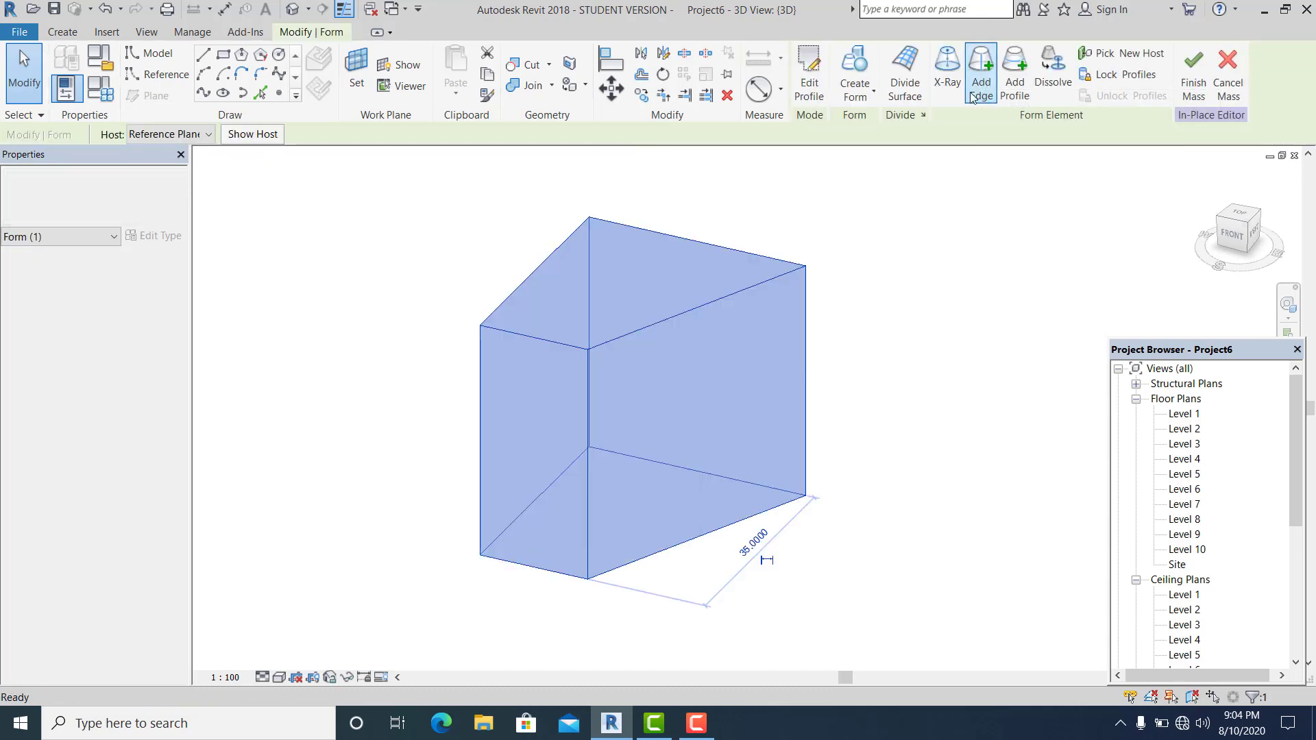
pyautogui.click(509, 331)
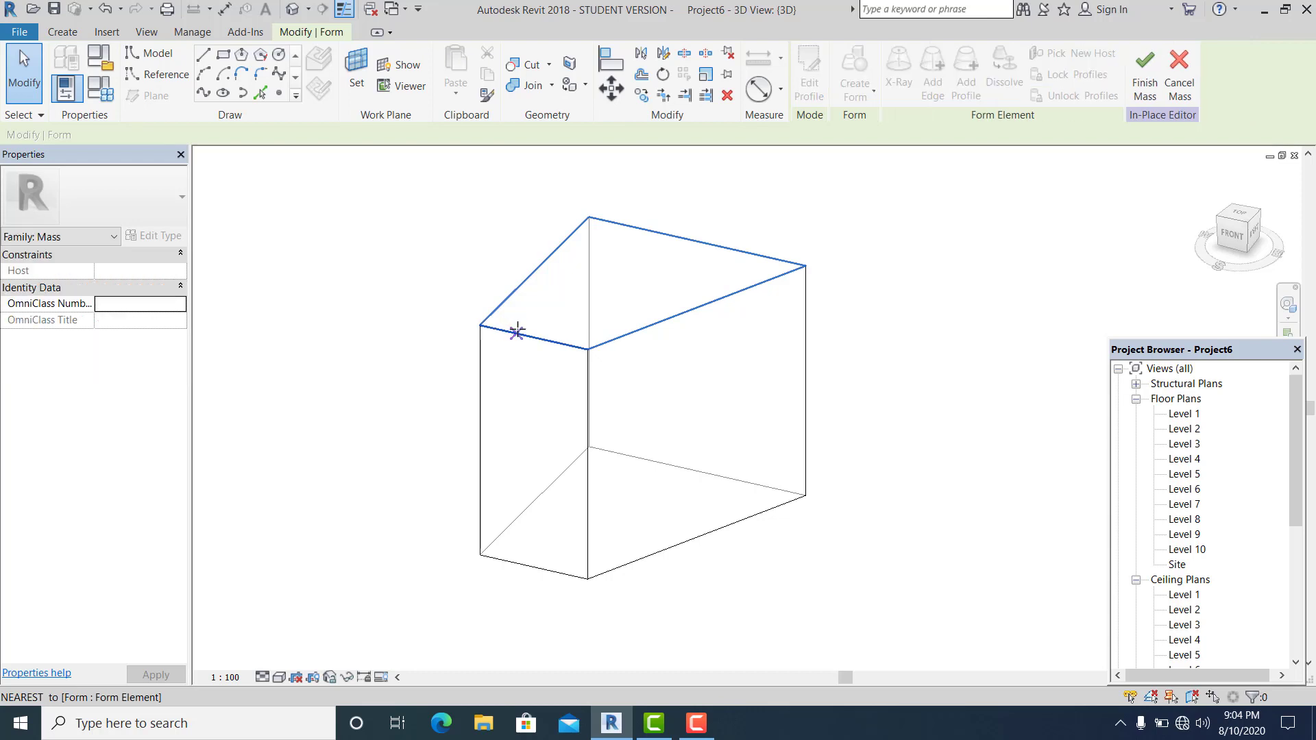
pyautogui.click(559, 296)
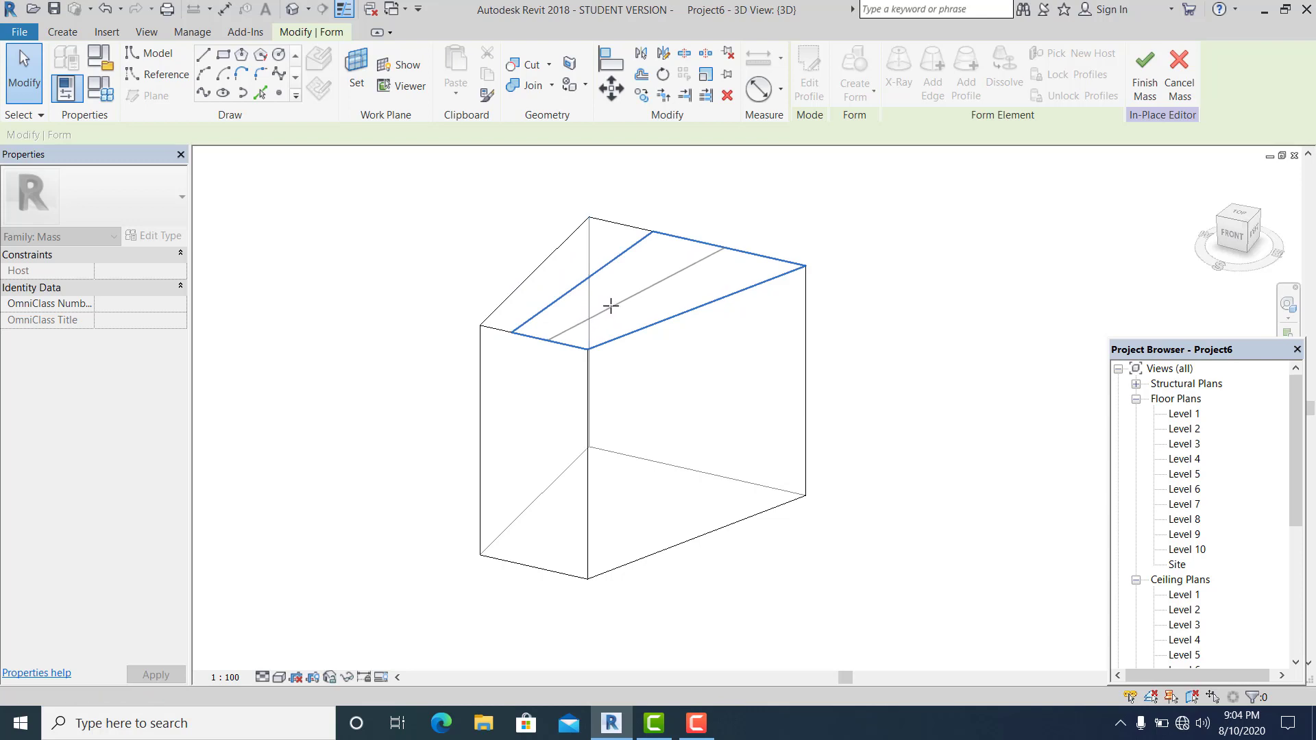
pyautogui.click(611, 306)
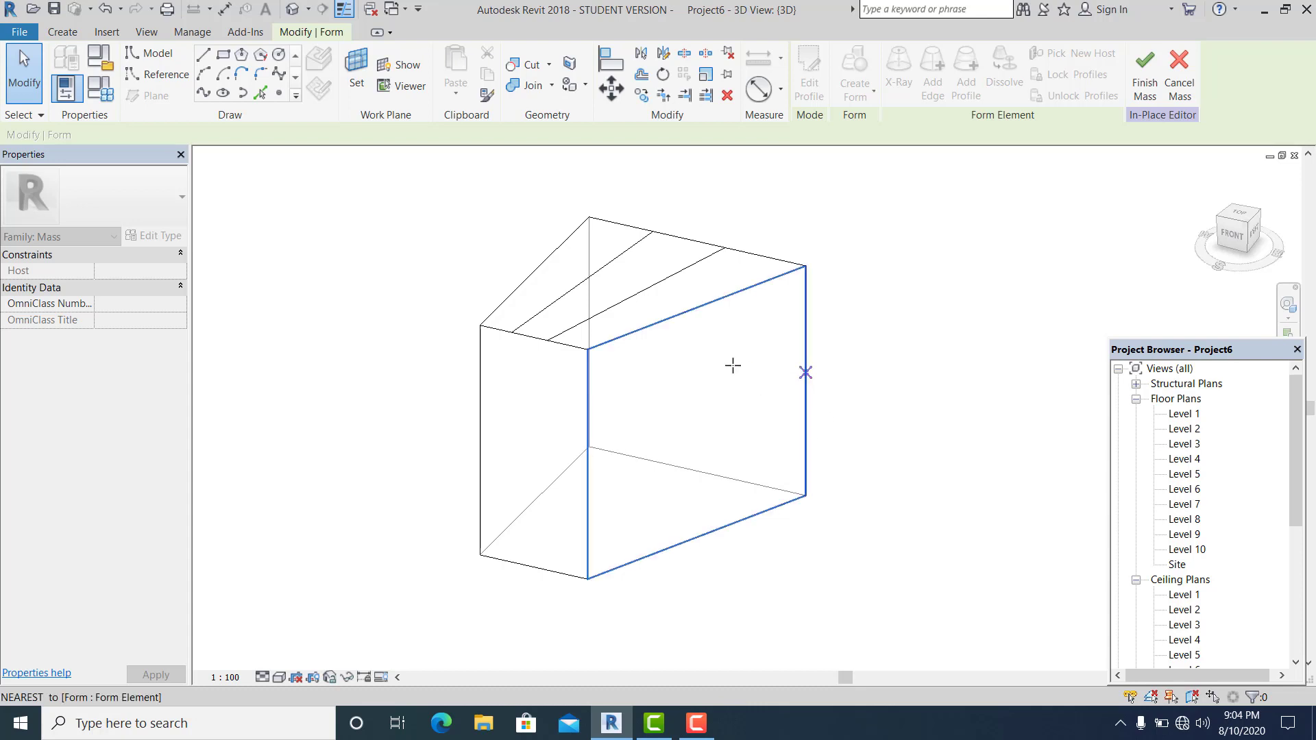
pyautogui.click(27, 68)
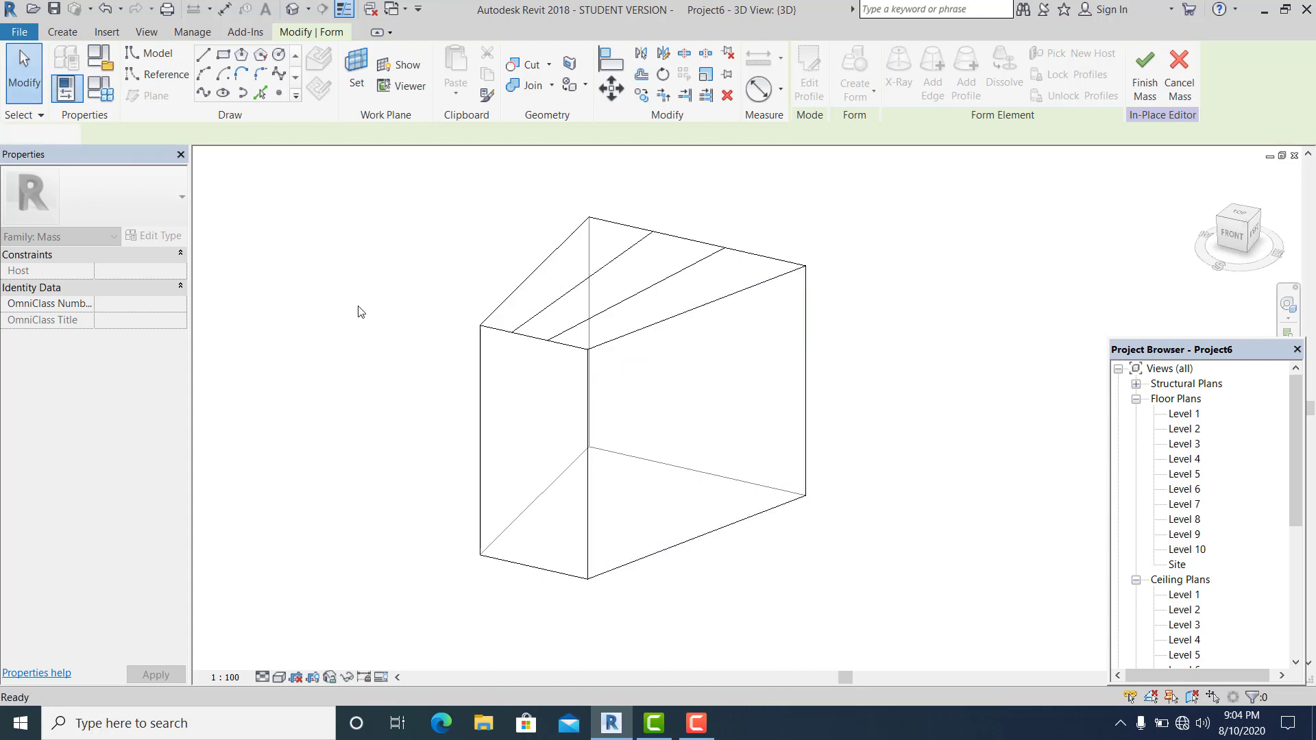
# Add three intermediate profiles to the form, spaced along its depth between the front and back faces
pyautogui.click(805, 335)
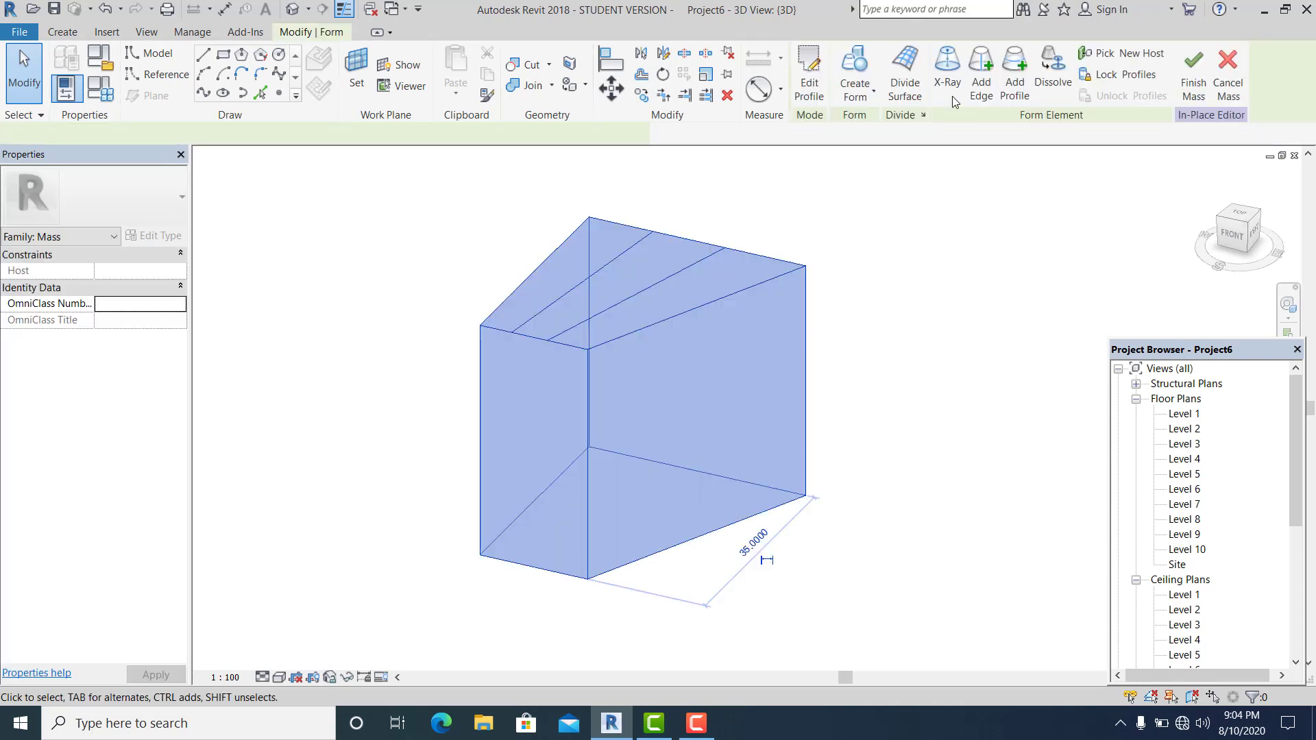
pyautogui.click(1012, 76)
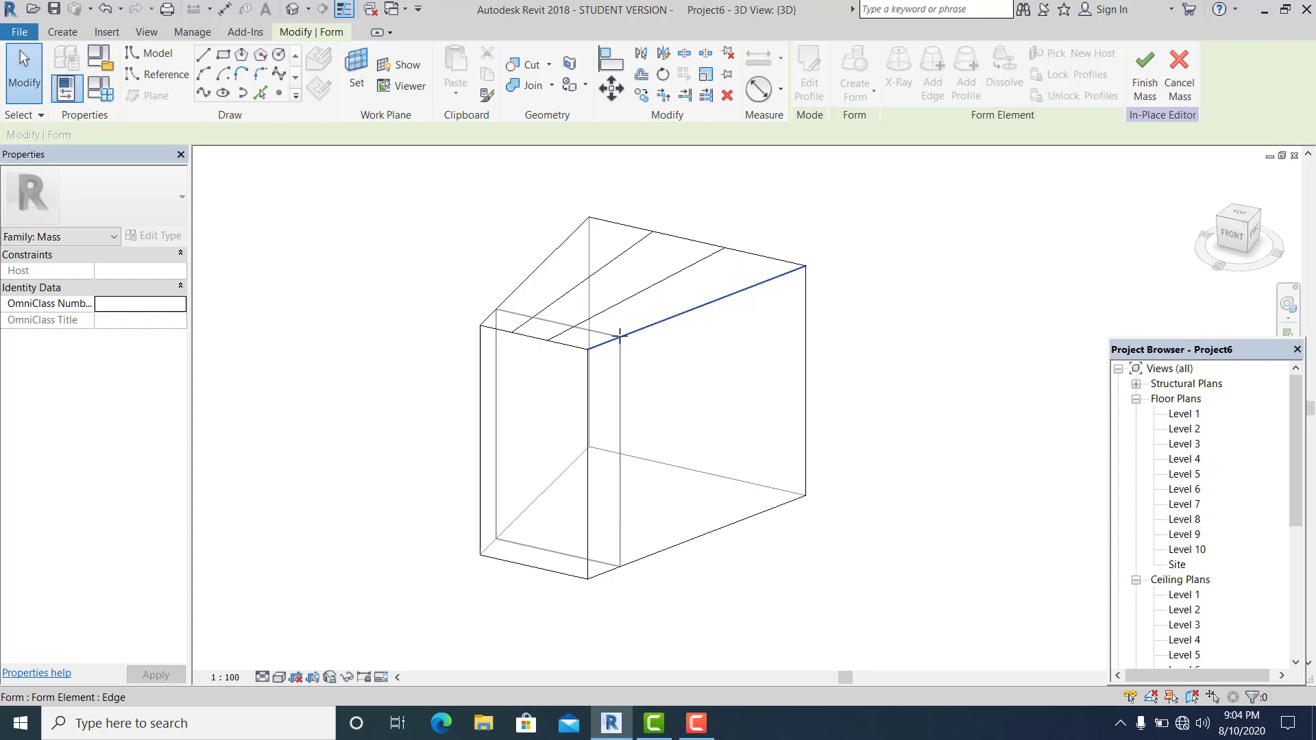
pyautogui.click(669, 325)
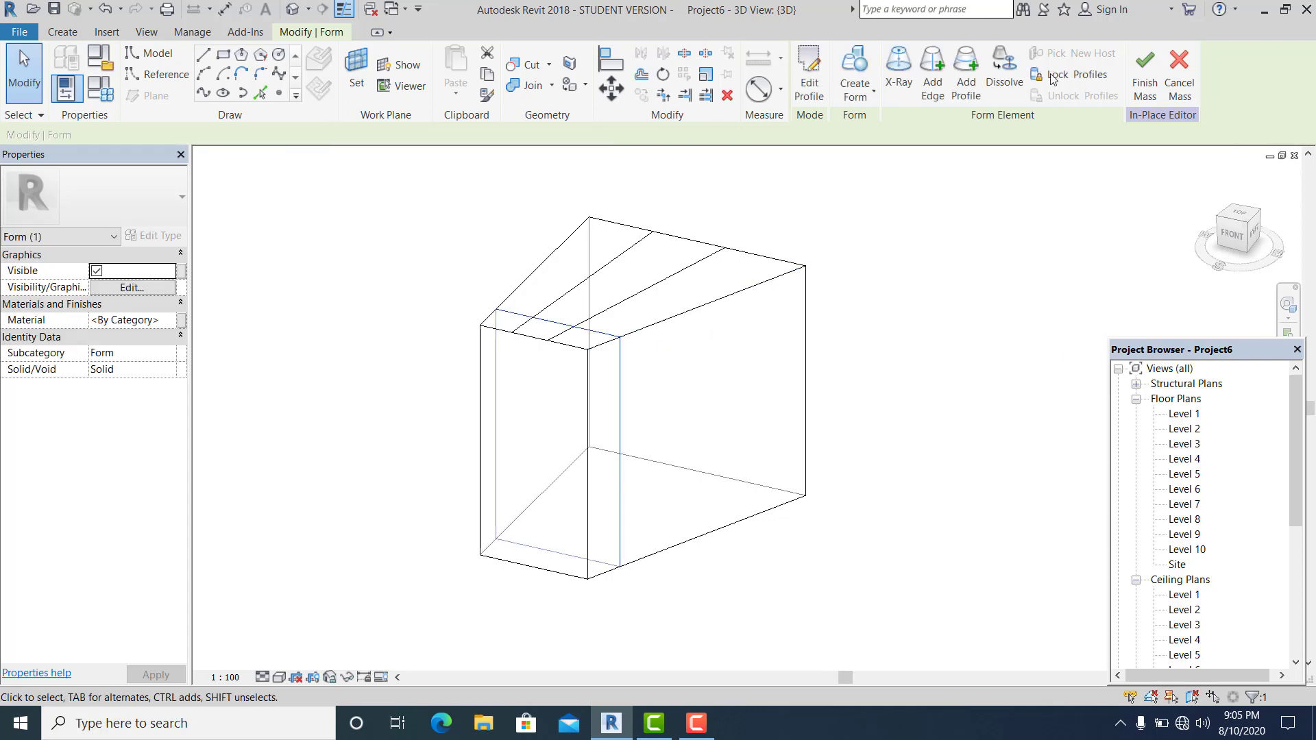
pyautogui.click(966, 81)
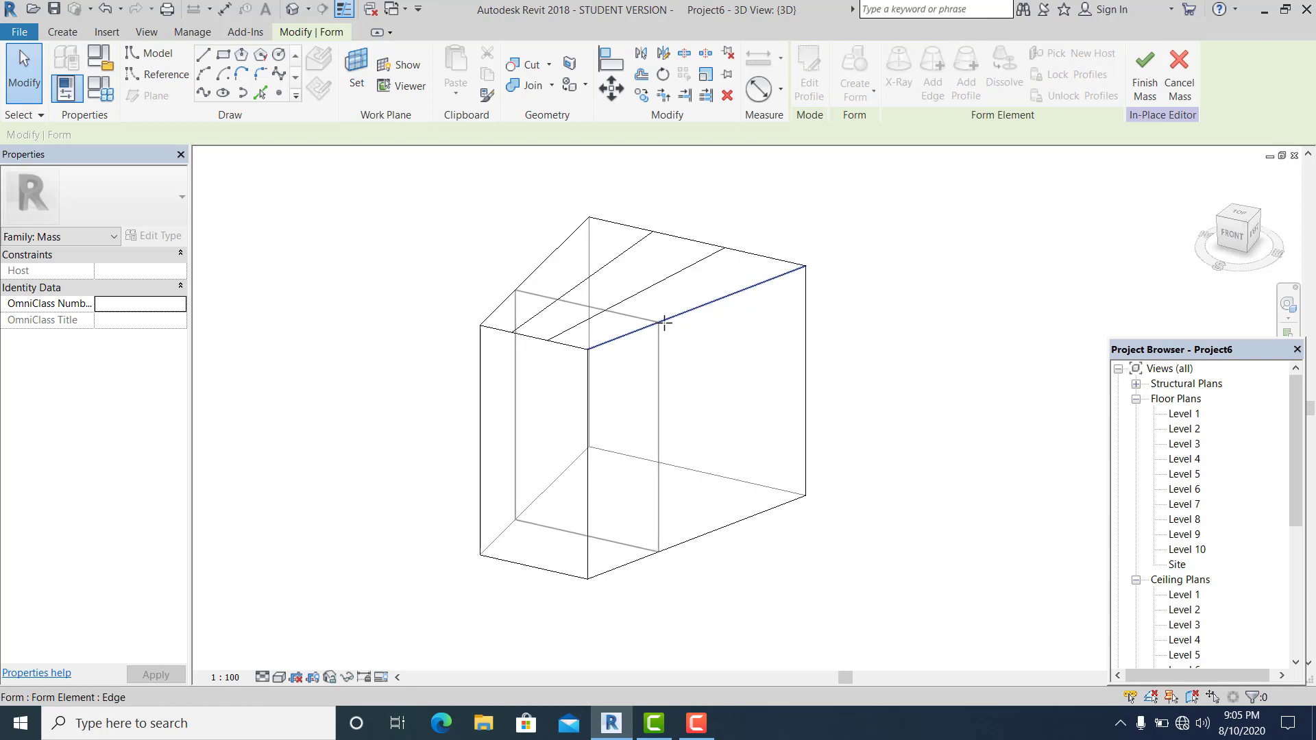
pyautogui.click(673, 317)
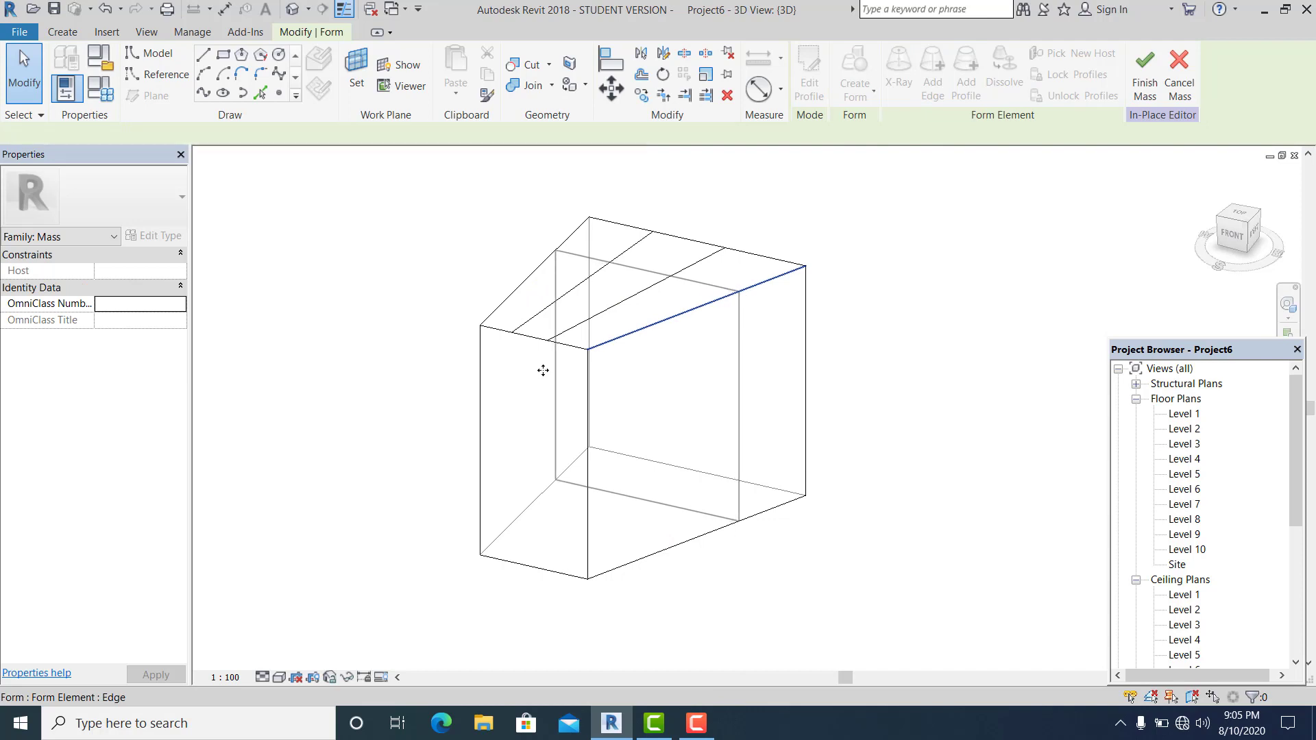
pyautogui.click(594, 537)
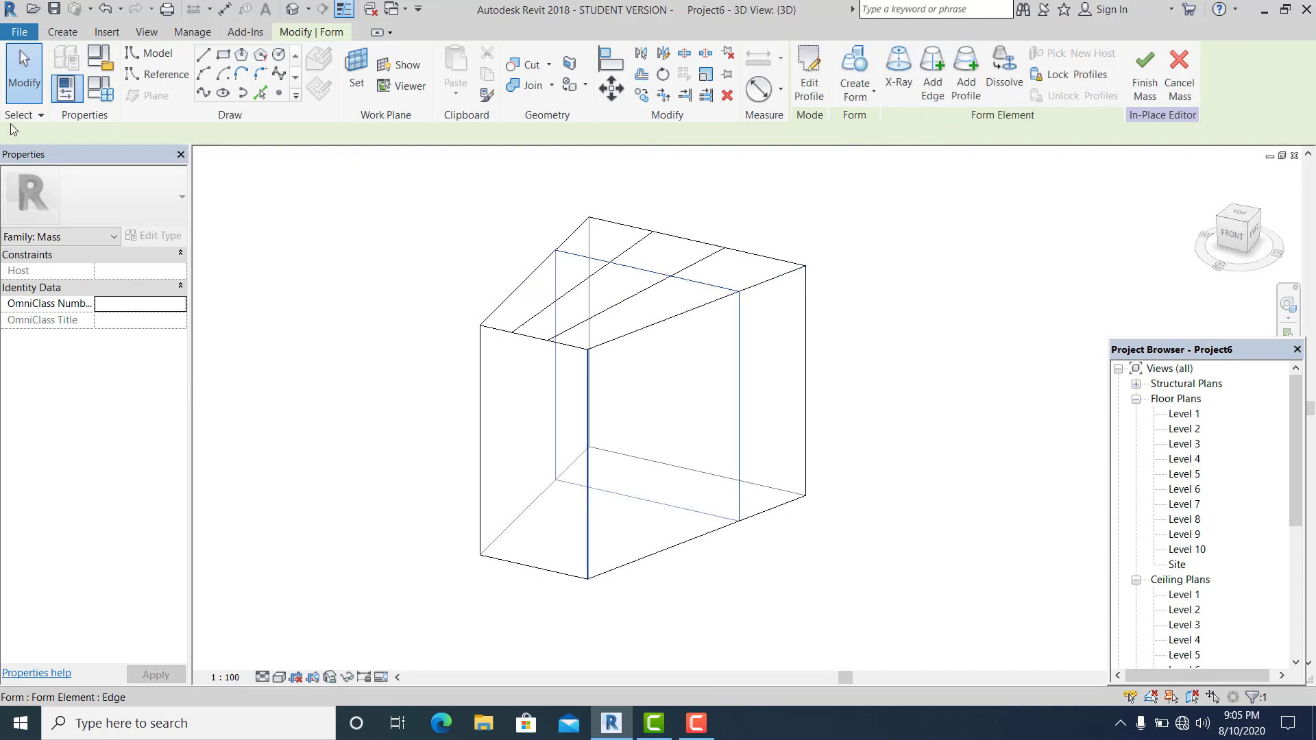
pyautogui.click(324, 286)
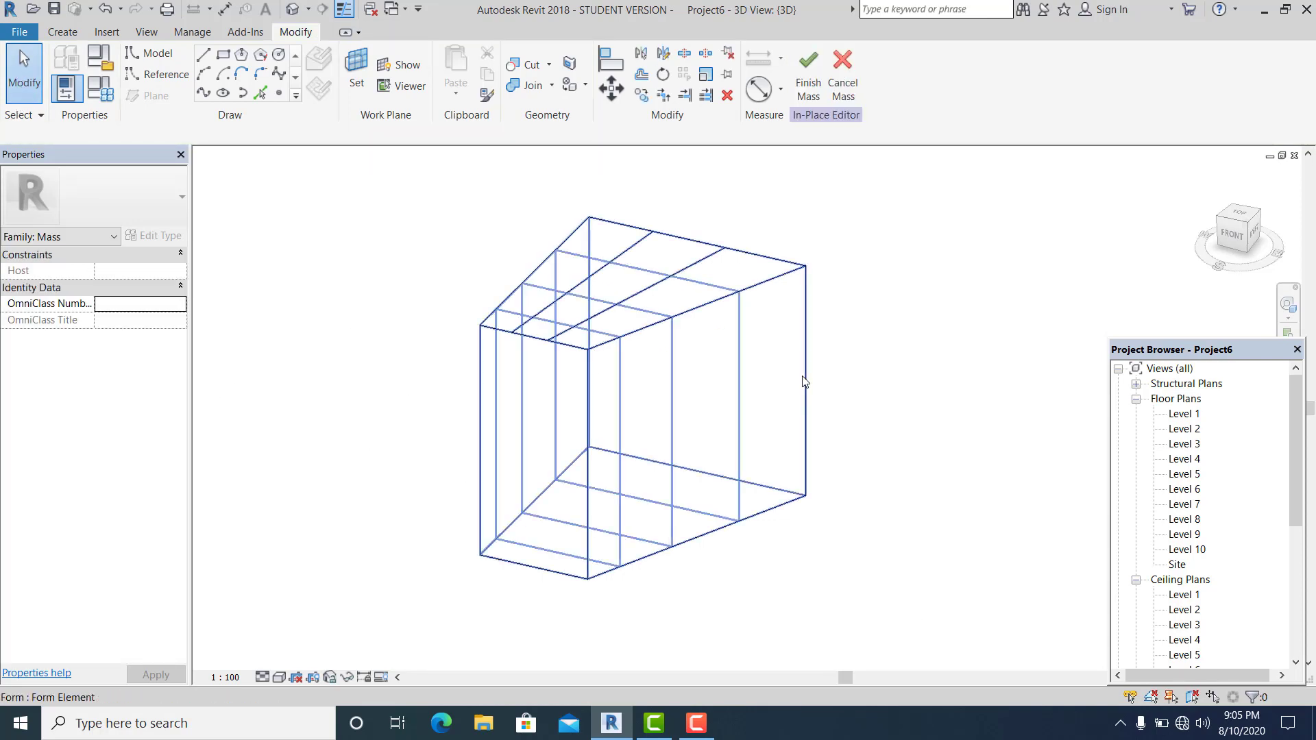
# Turn on X-Ray for the form to expose its profiles, edges and vertices
pyautogui.press('Tab')
pyautogui.click(811, 371)
pyautogui.moveTo(709, 490)
pyautogui.keyDown('shift'); pyautogui.mouseDown(button='middle')
pyautogui.moveTo(629, 549)
pyautogui.moveTo(764, 549)
pyautogui.moveTo(693, 505)
pyautogui.moveTo(676, 447)
pyautogui.moveTo(770, 505)
pyautogui.moveTo(878, 508)
pyautogui.mouseUp(button='middle'); pyautogui.keyUp('shift')
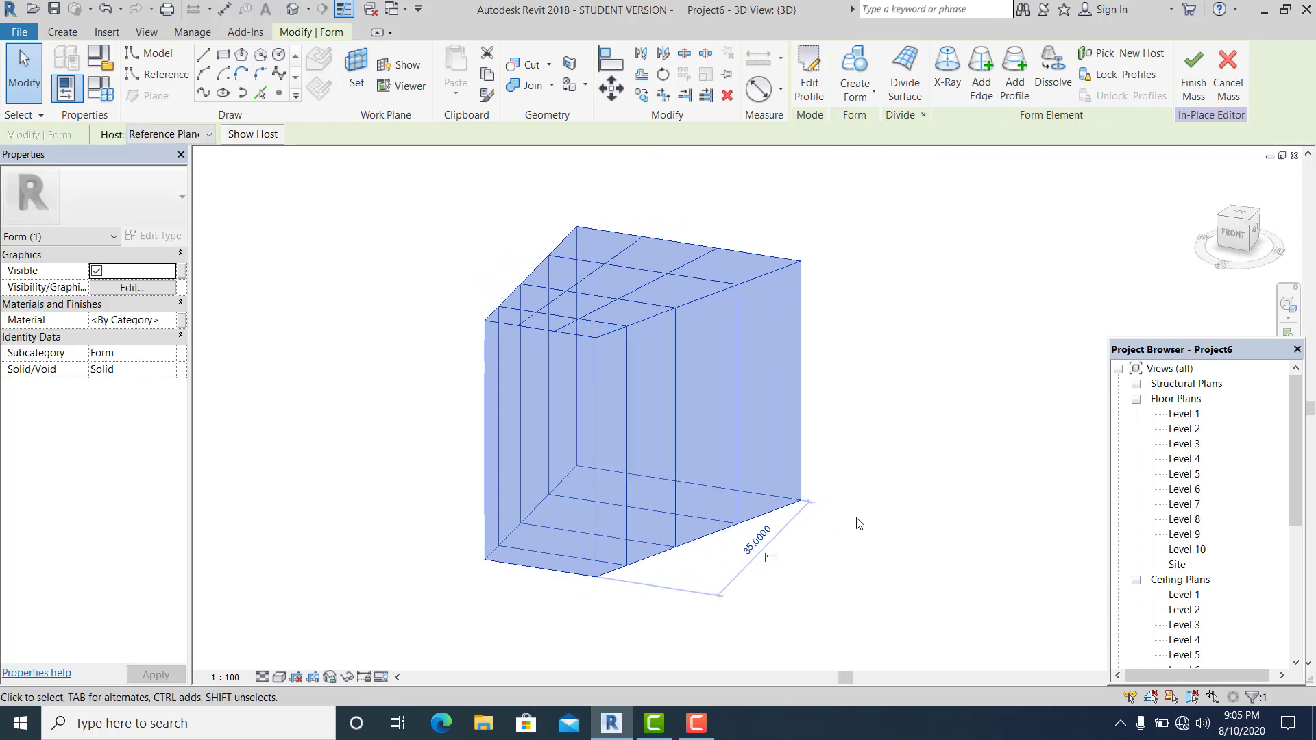
pyautogui.click(320, 443)
pyautogui.keyDown('shift'); pyautogui.moveTo(211, 344); pyautogui.dragTo(790, 263, button='middle'); pyautogui.keyUp('shift')
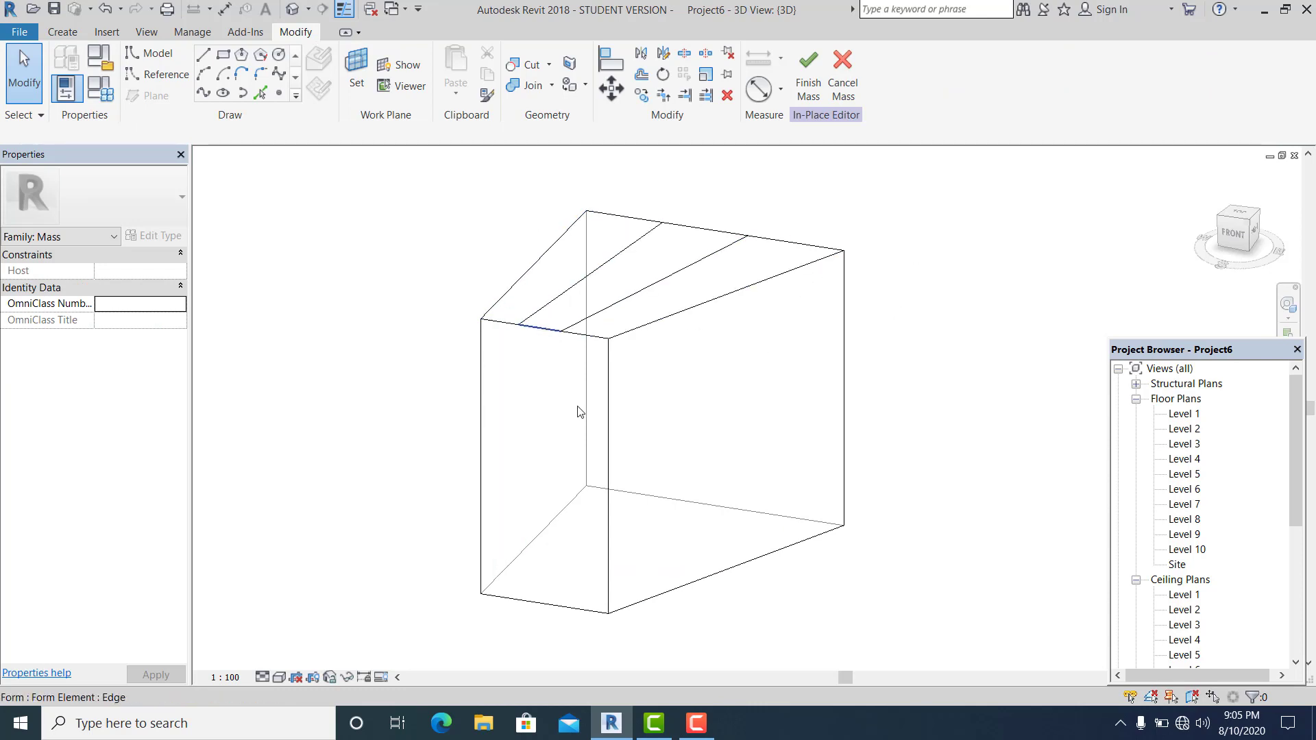
pyautogui.keyDown('shift'); pyautogui.moveTo(578, 411); pyautogui.dragTo(608, 532, button='middle'); pyautogui.keyUp('shift')
pyautogui.click(827, 352)
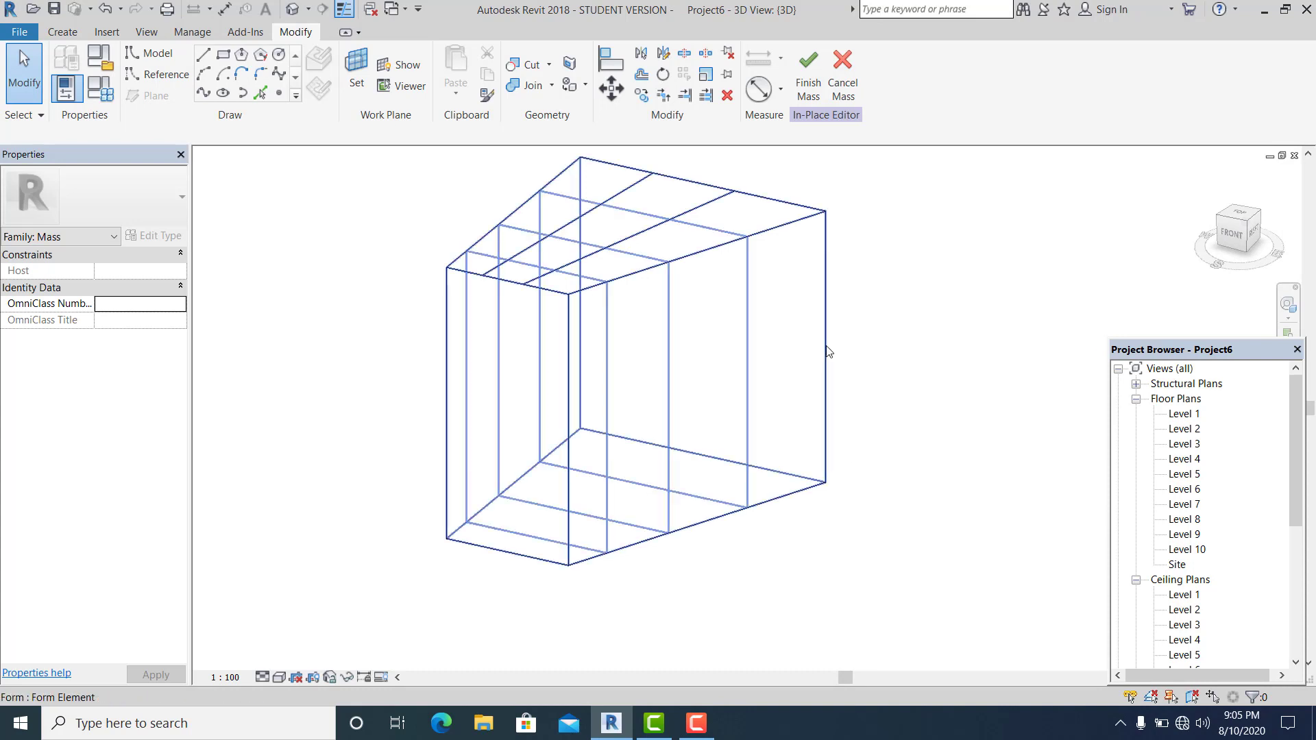
pyautogui.click(828, 352)
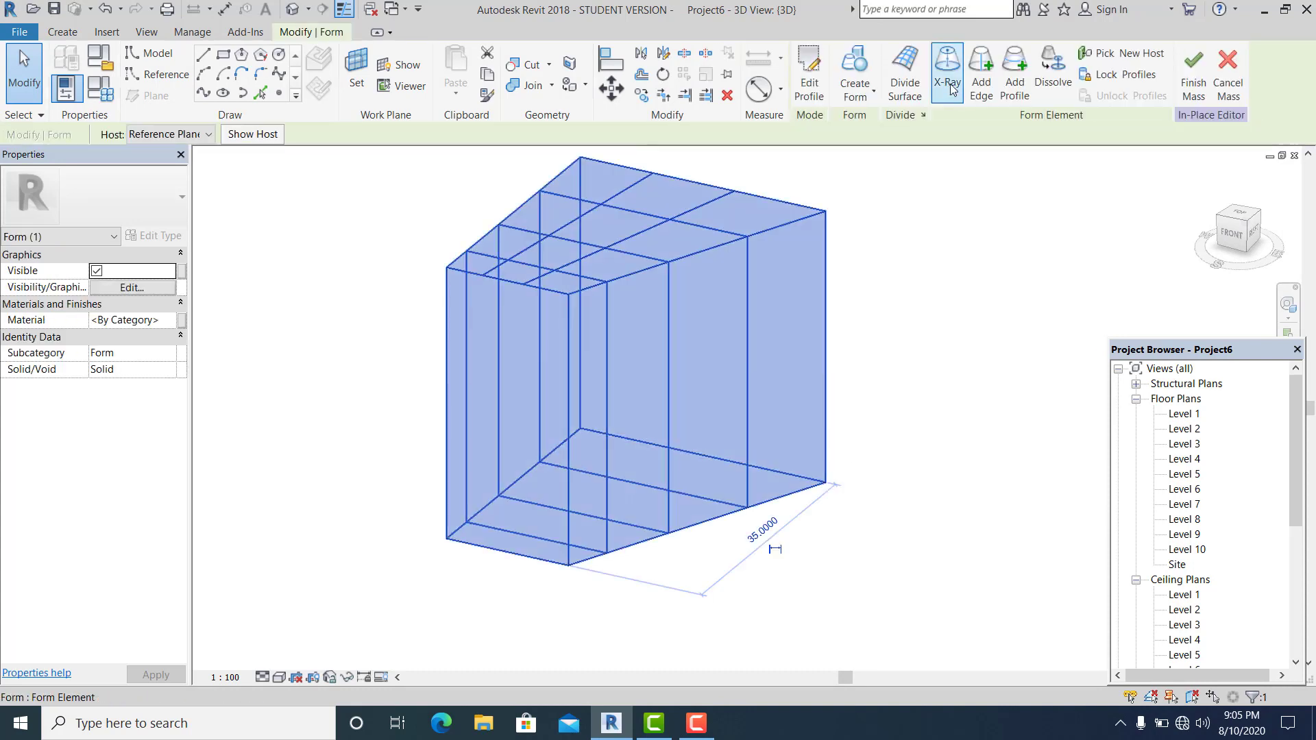
pyautogui.click(882, 414)
# Lower the front profile's upper right corner vertex to about 6.5 m above the base
pyautogui.keyDown('shift'); pyautogui.moveTo(631, 518); pyautogui.dragTo(612, 327, button='middle'); pyautogui.keyUp('shift')
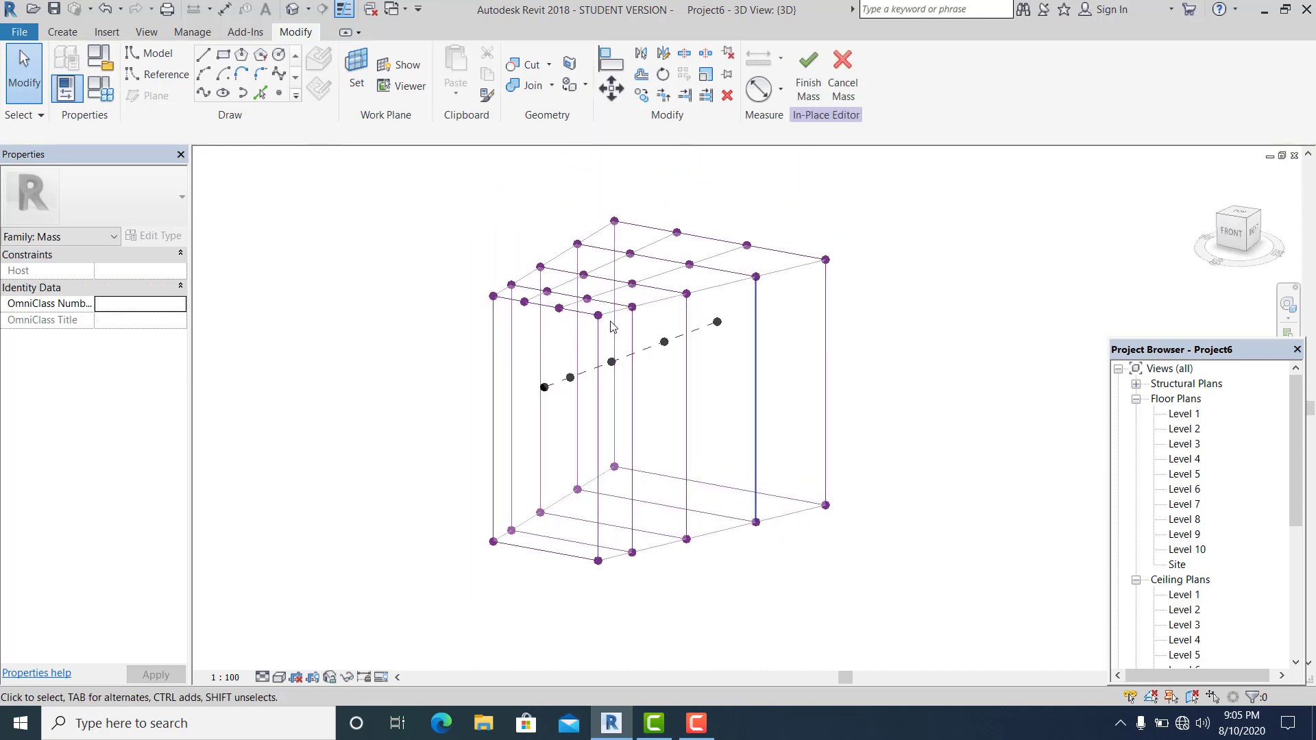
pyautogui.scroll(2, 606, 335)
pyautogui.scroll(1, 649, 456)
pyautogui.keyDown('shift'); pyautogui.moveTo(661, 453); pyautogui.dragTo(598, 289, button='middle'); pyautogui.keyUp('shift')
pyautogui.click(598, 289)
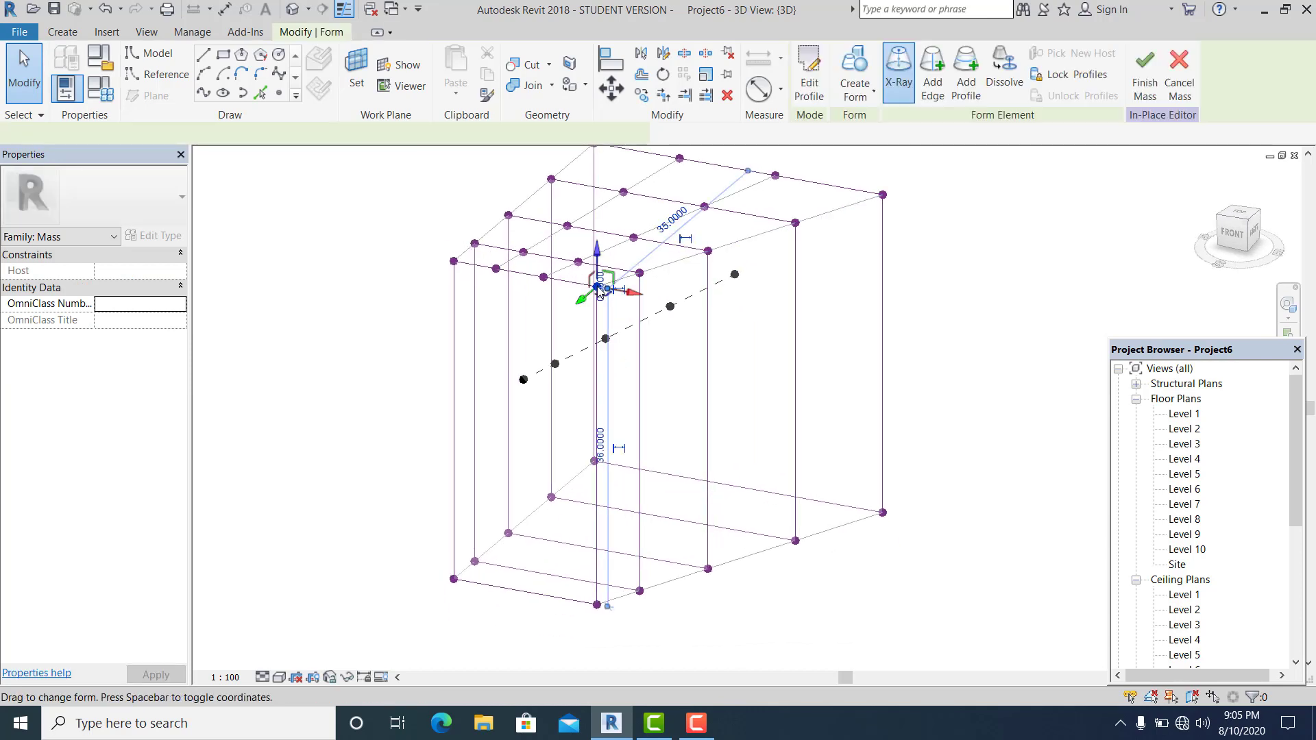
pyautogui.moveTo(600, 372); pyautogui.dragTo(594, 541)
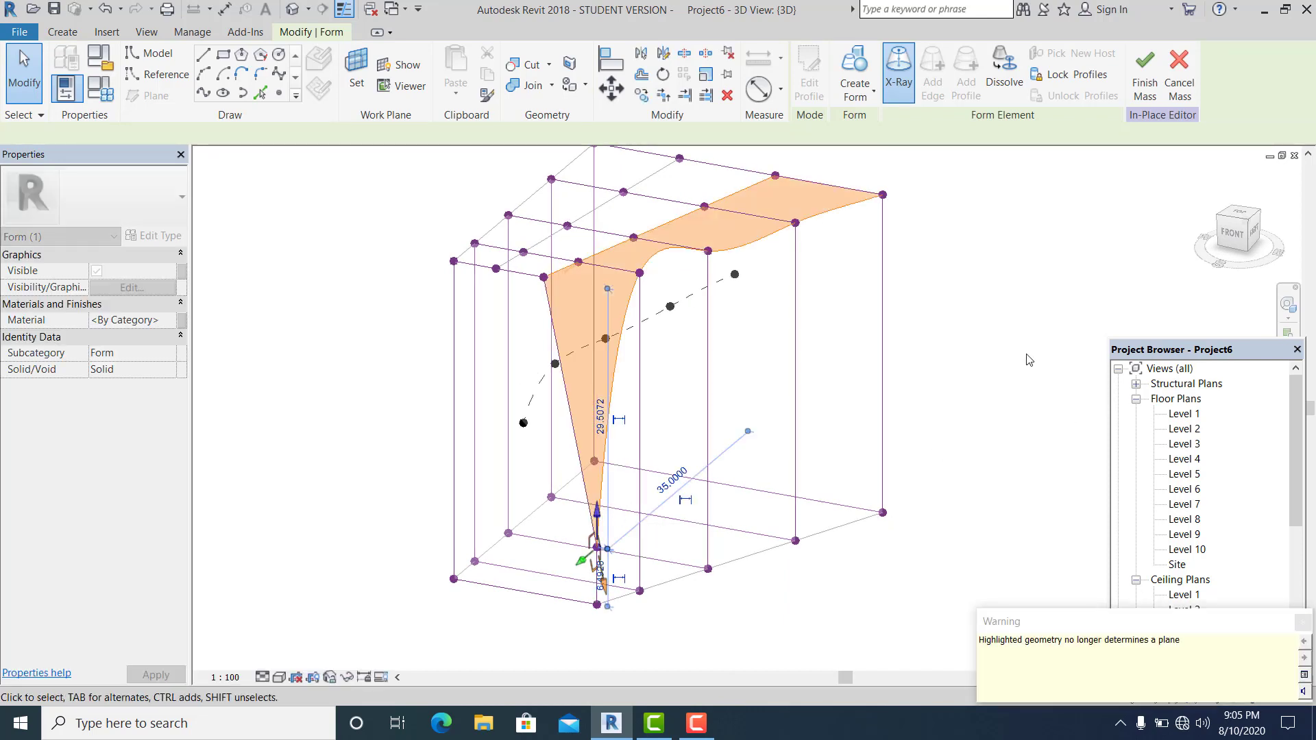
pyautogui.press('Escape')
# Lower the front profile's top vertex beside that corner to about the middle of the form's height
pyautogui.keyDown('shift'); pyautogui.moveTo(576, 453); pyautogui.dragTo(611, 464, button='middle'); pyautogui.keyUp('shift')
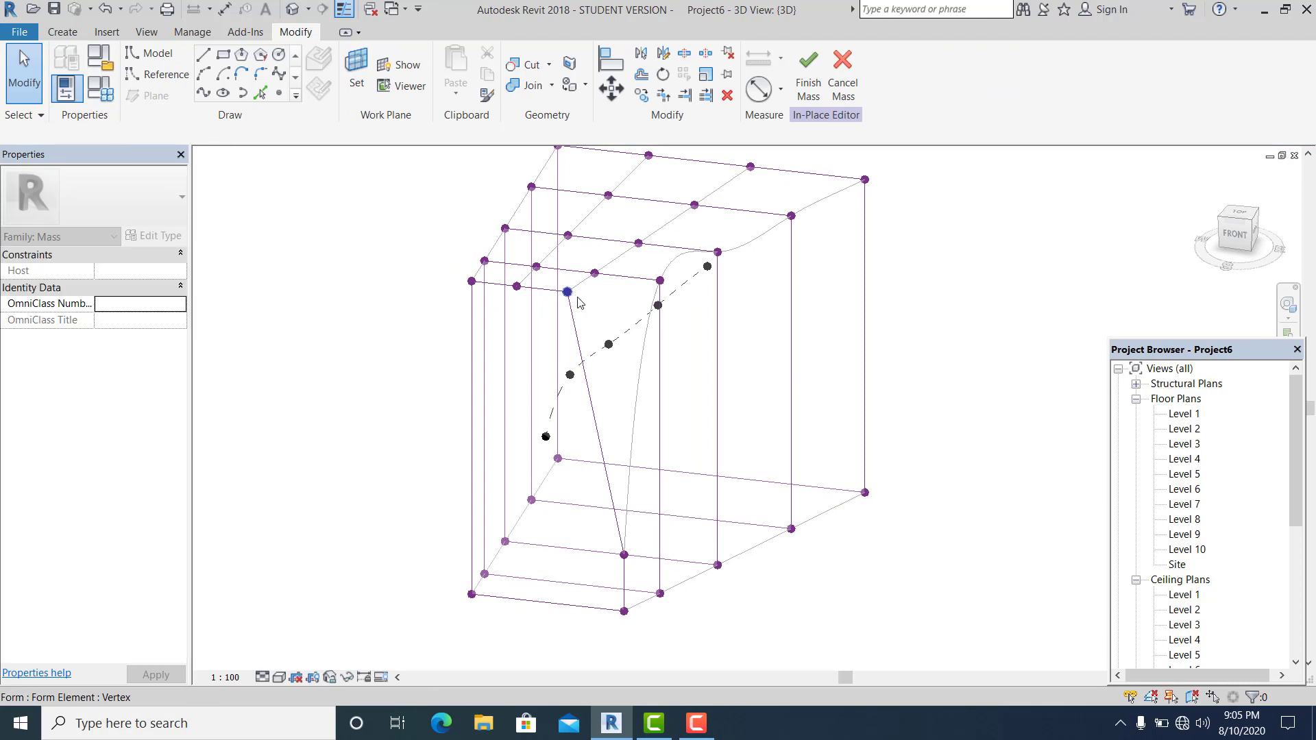
pyautogui.click(566, 290)
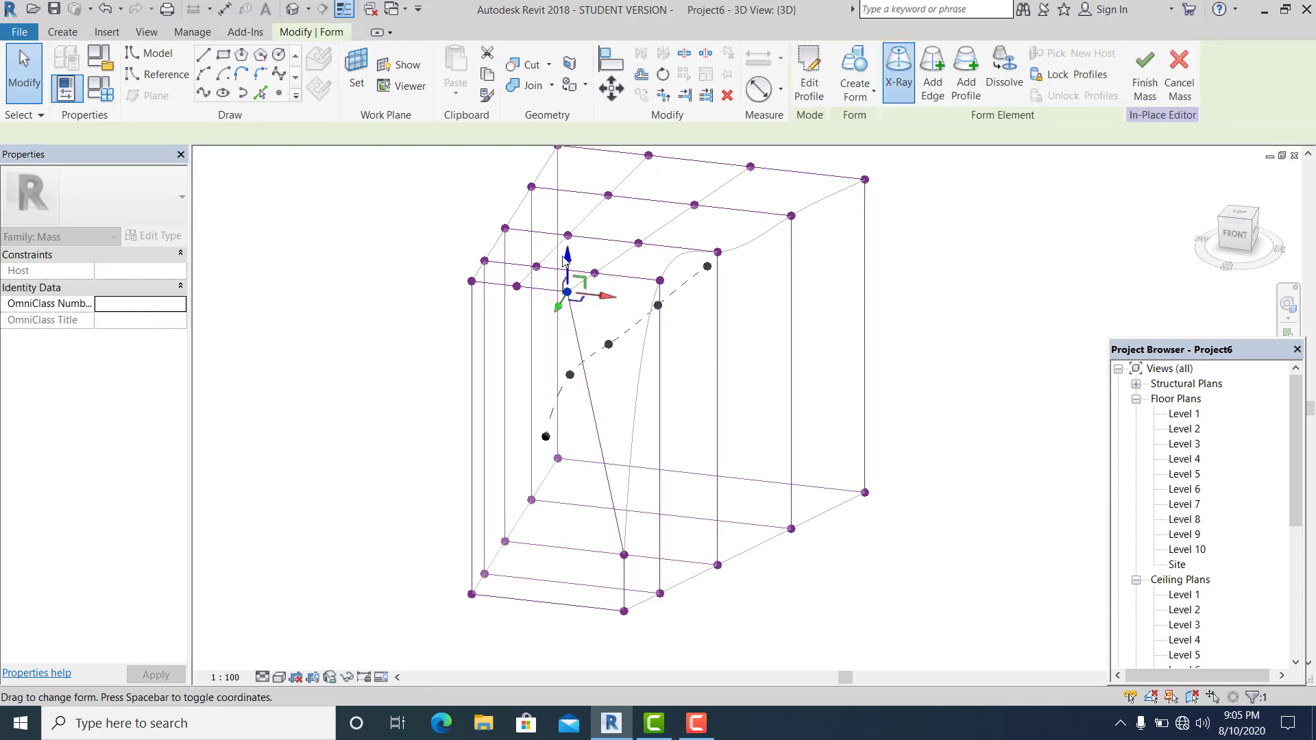
pyautogui.click(560, 323)
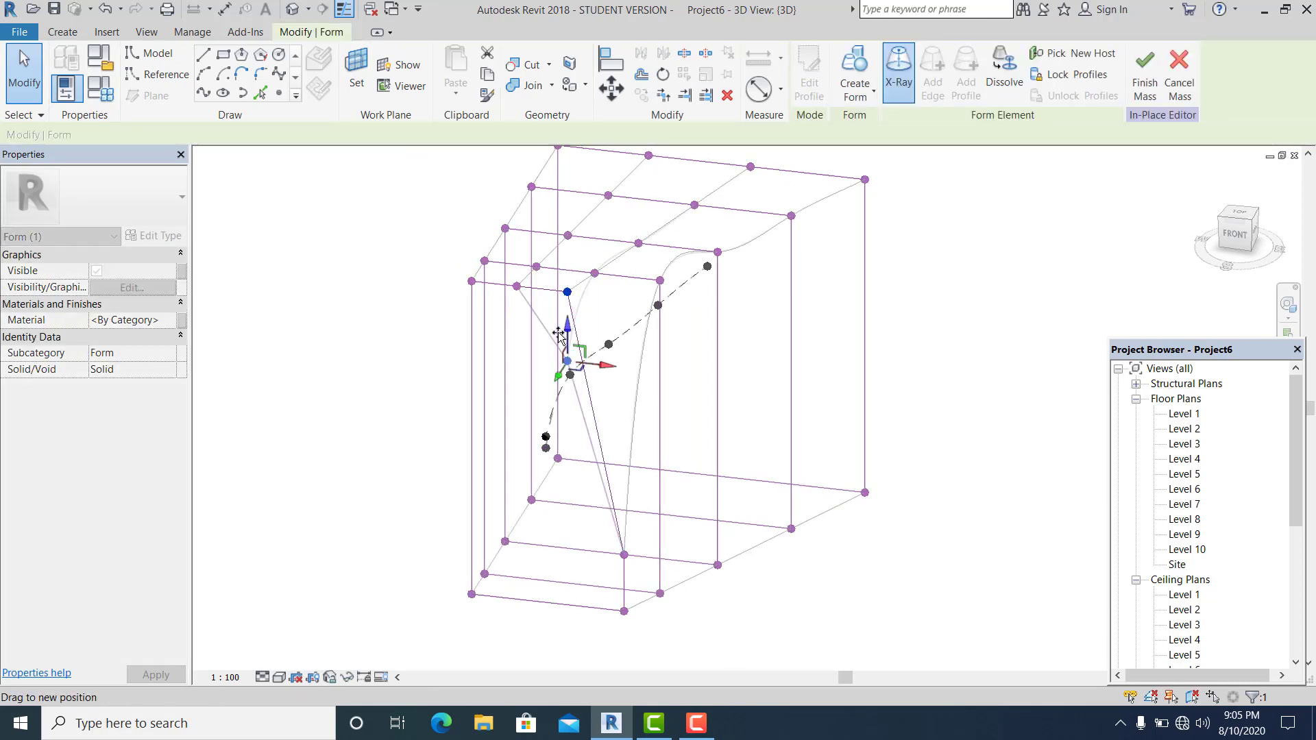
pyautogui.moveTo(558, 338); pyautogui.dragTo(566, 382)
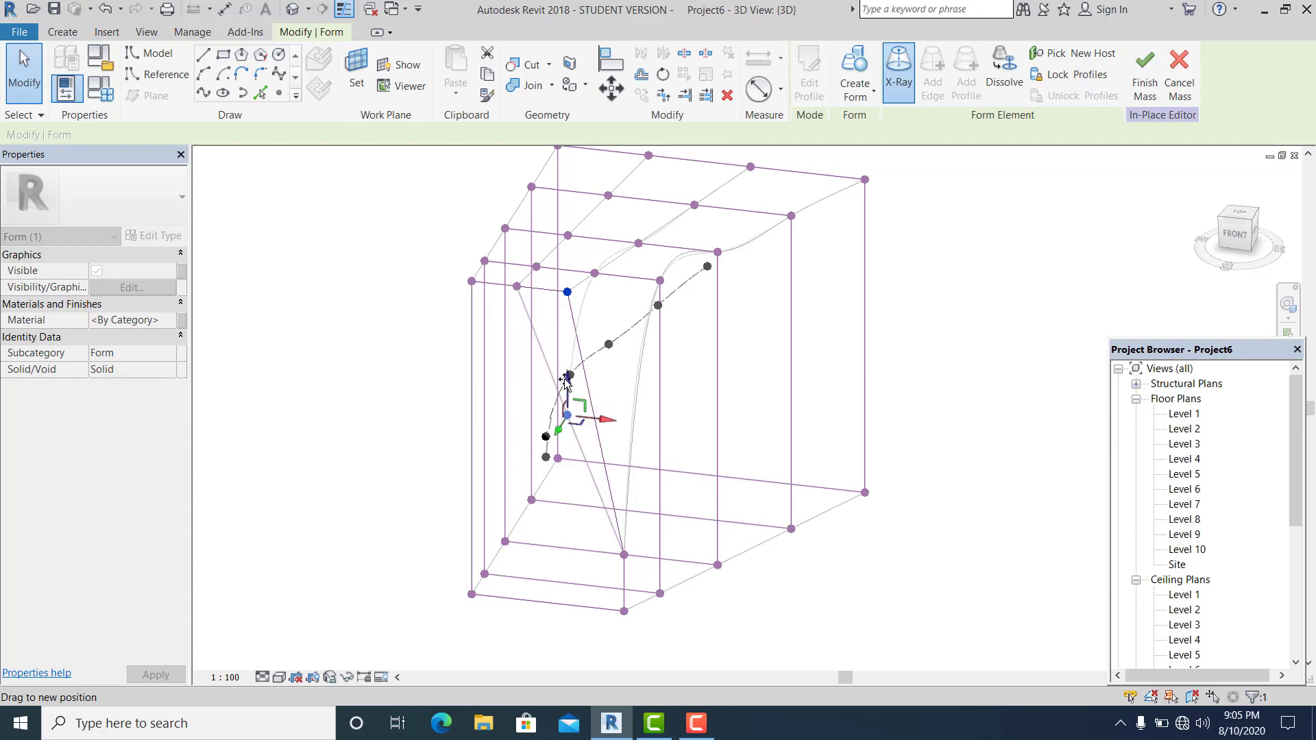
pyautogui.click(729, 382)
# Lower the second profile's upper right corner to about a third of the form's height and the top vertex beside it to about three quarters
pyautogui.keyDown('shift'); pyautogui.moveTo(729, 382); pyautogui.dragTo(632, 297, button='middle'); pyautogui.keyUp('shift')
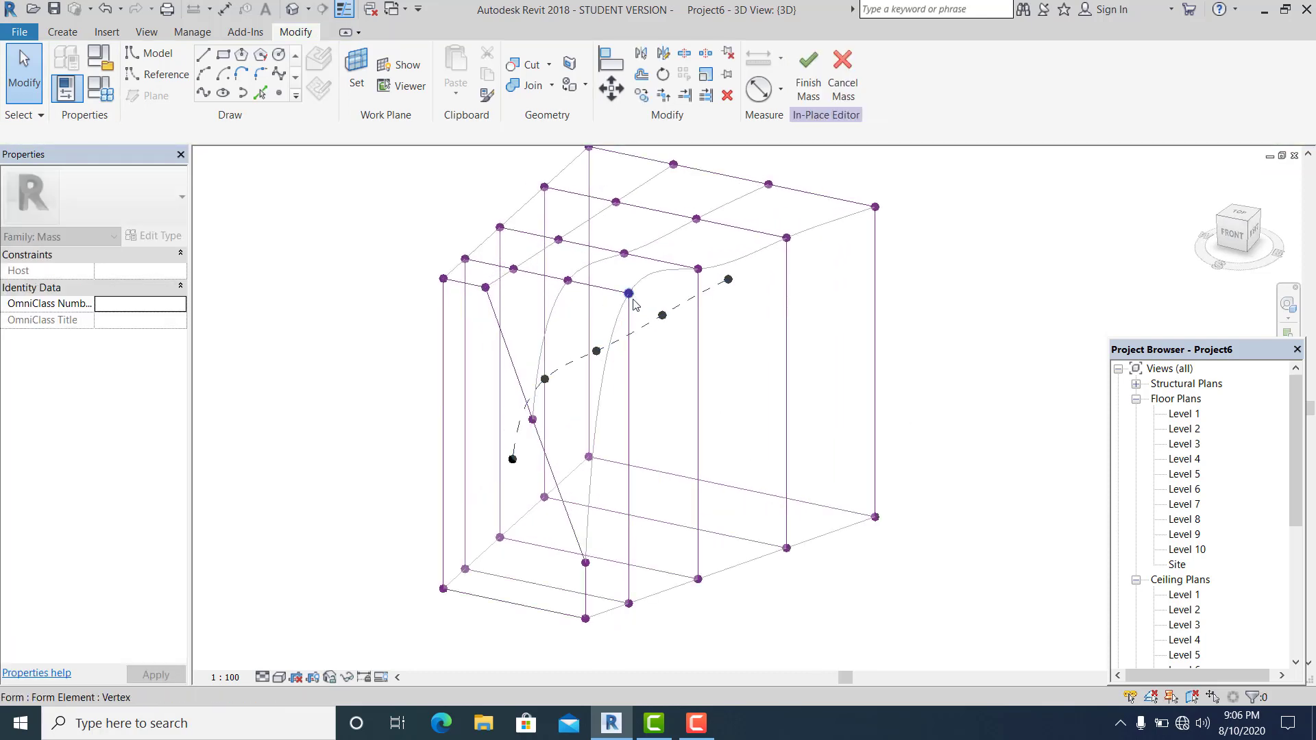
pyautogui.click(628, 293)
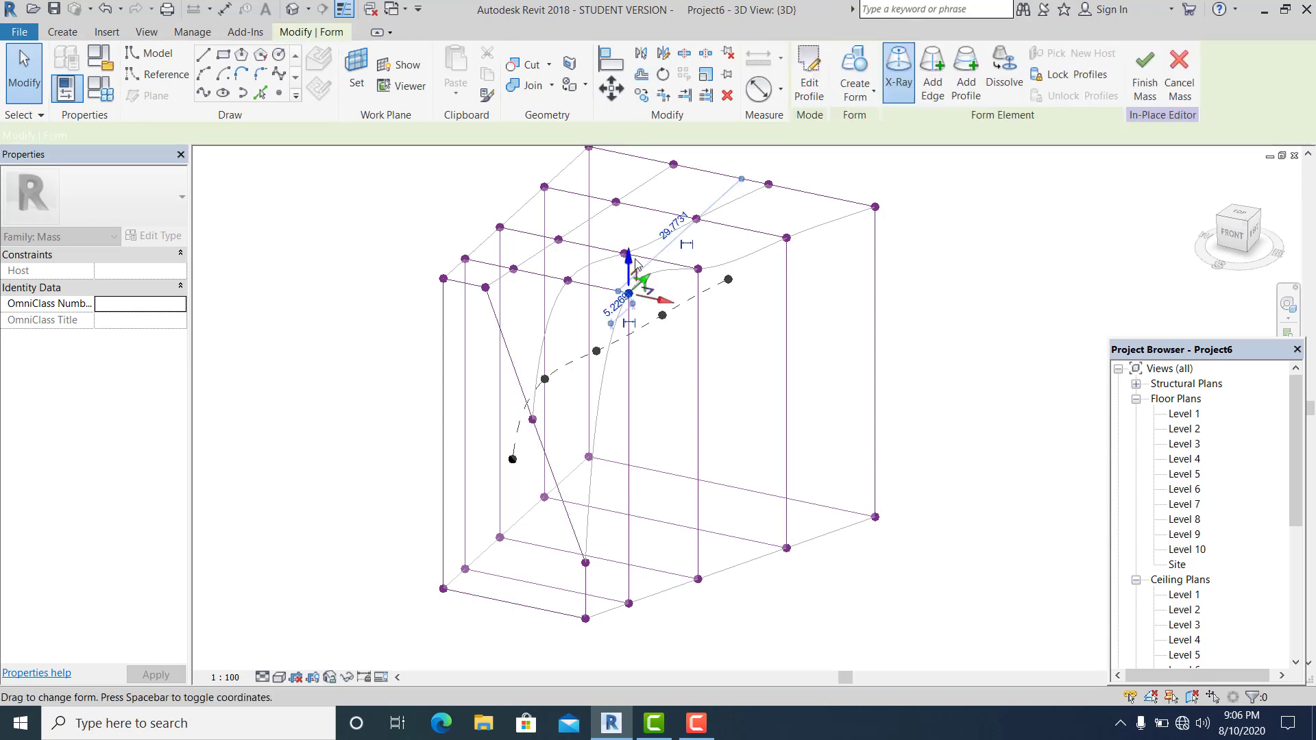
pyautogui.moveTo(629, 368); pyautogui.dragTo(628, 469)
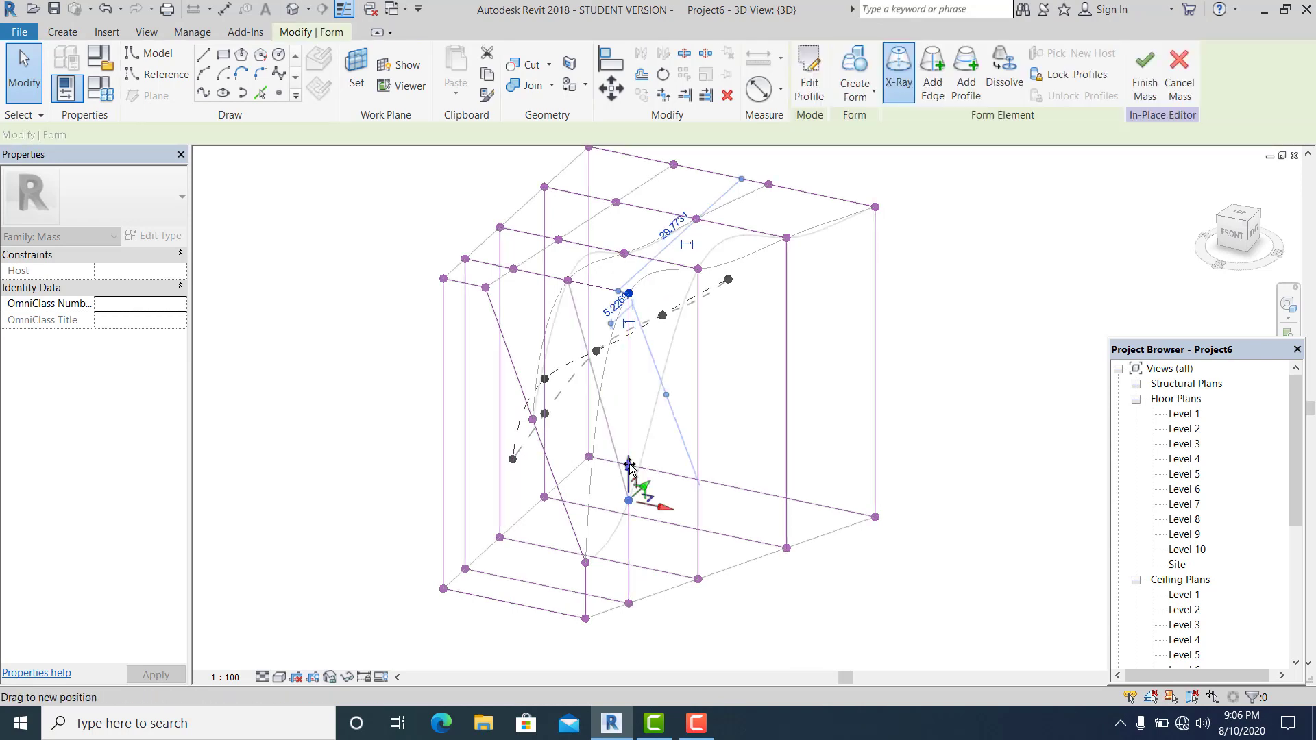
pyautogui.click(569, 281)
pyautogui.moveTo(567, 286); pyautogui.dragTo(569, 325)
pyautogui.press('Escape')
pyautogui.keyDown('shift'); pyautogui.moveTo(709, 567); pyautogui.dragTo(679, 405, button='middle'); pyautogui.keyUp('shift')
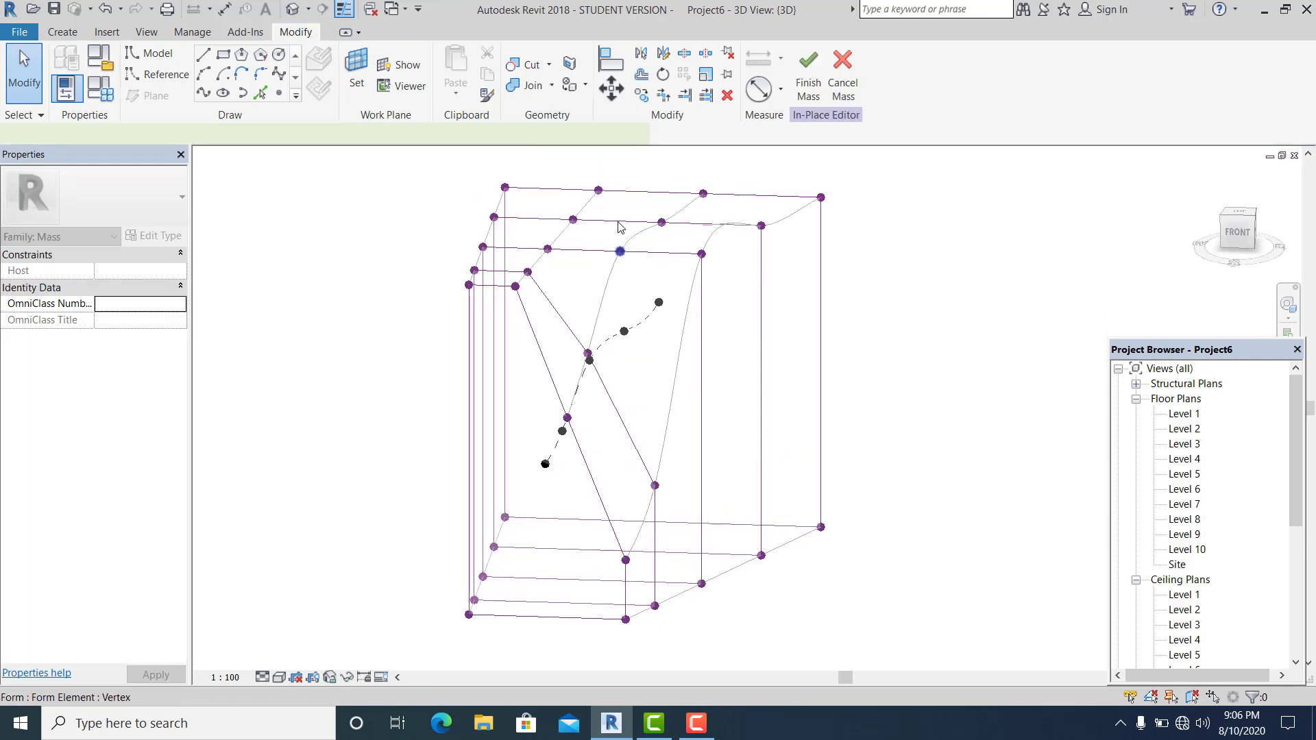
# Lower the middle profile's upper right corner to just above half the form's height and the top vertex beside it to about four fifths
pyautogui.click(620, 251)
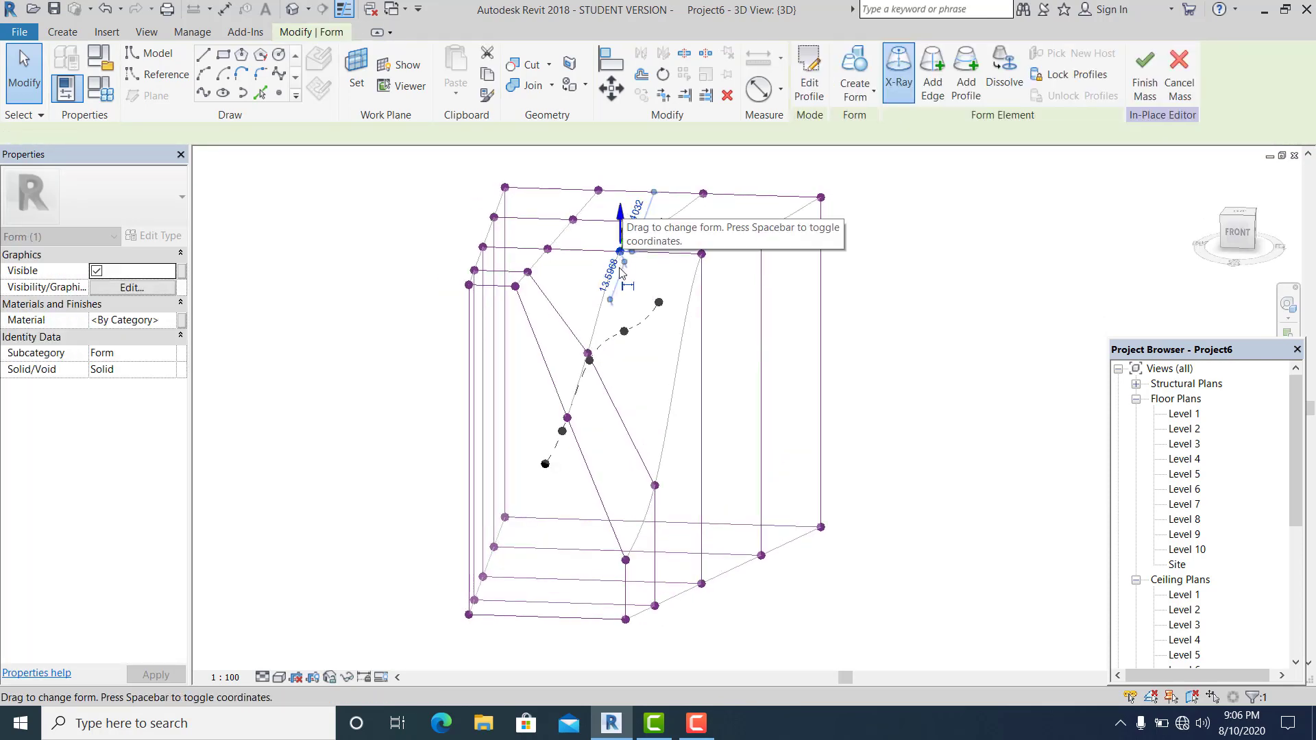
pyautogui.moveTo(620, 281); pyautogui.dragTo(708, 368)
pyautogui.click(701, 253)
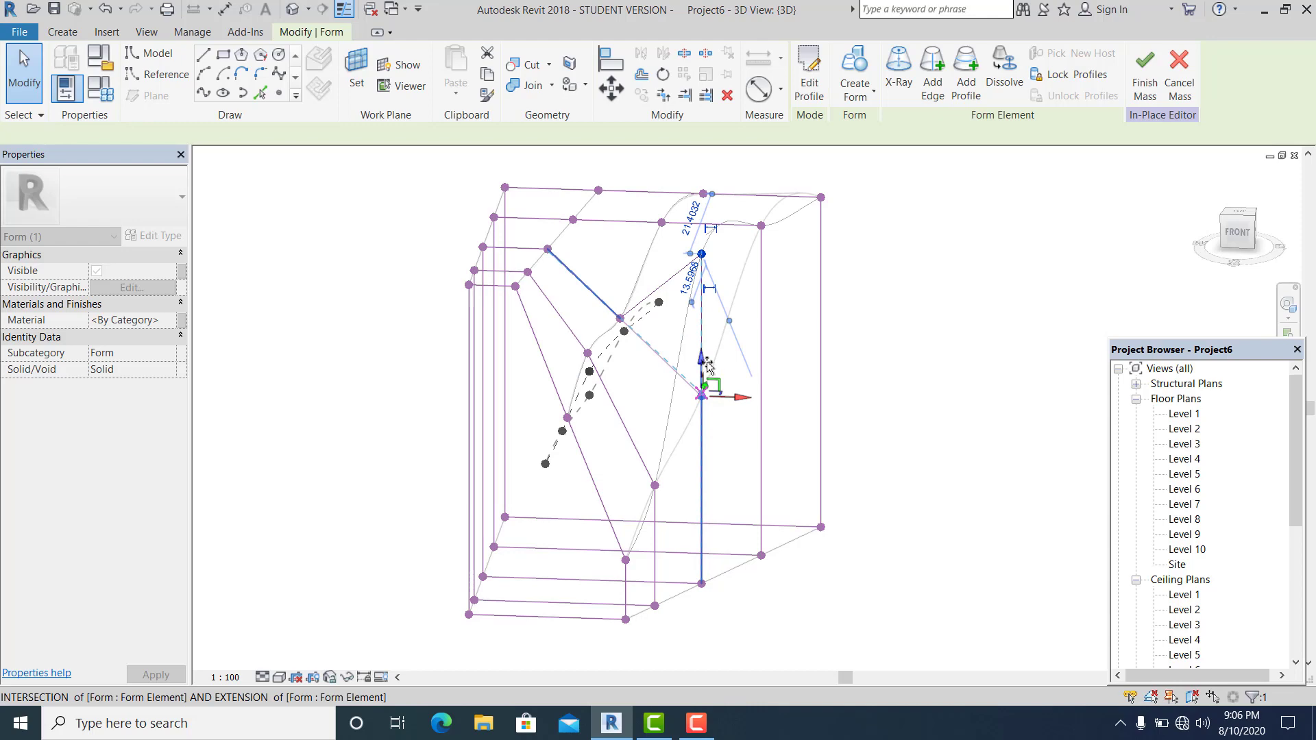
pyautogui.click(887, 502)
pyautogui.keyDown('shift'); pyautogui.moveTo(887, 502); pyautogui.dragTo(740, 506, button='middle'); pyautogui.keyUp('shift')
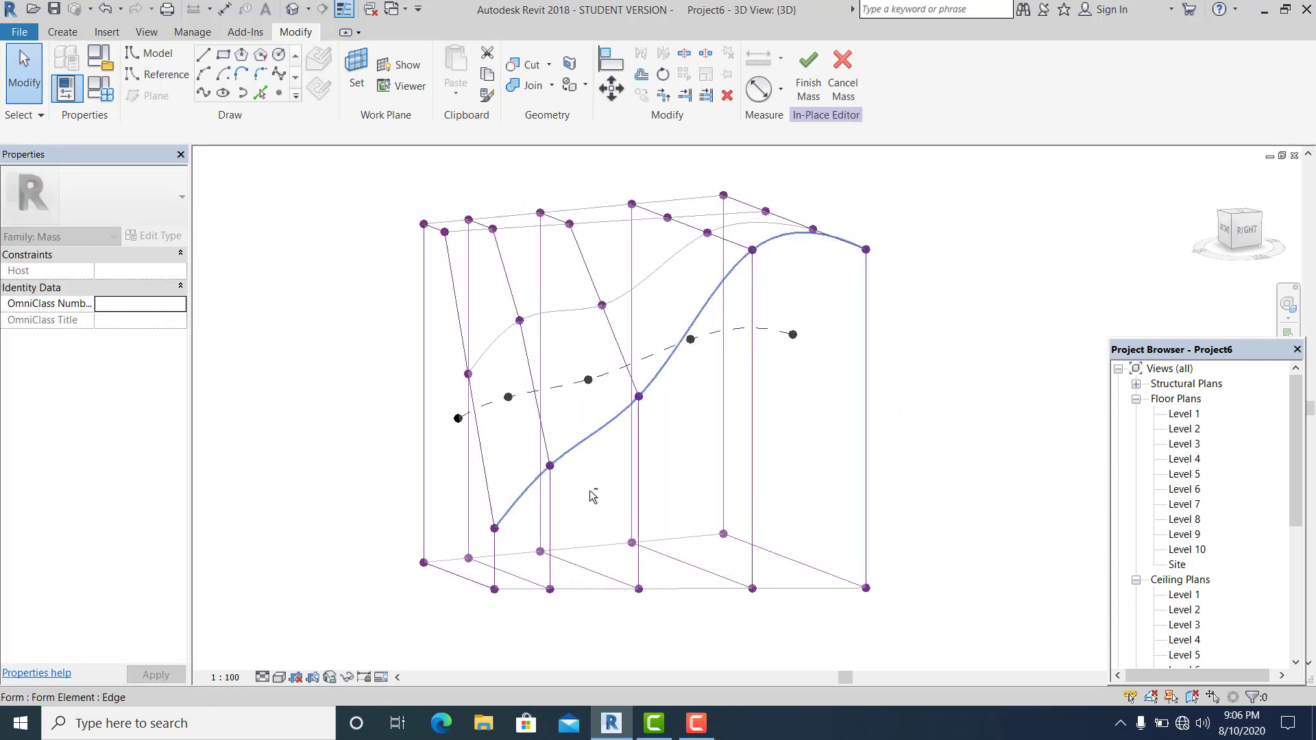
# Lower the front profile's remaining inner top vertex, next to the upper left corner, slightly below the top edge
pyautogui.keyDown('shift'); pyautogui.moveTo(590, 496); pyautogui.dragTo(559, 453, button='middle'); pyautogui.keyUp('shift')
pyautogui.scroll(1, 491, 397)
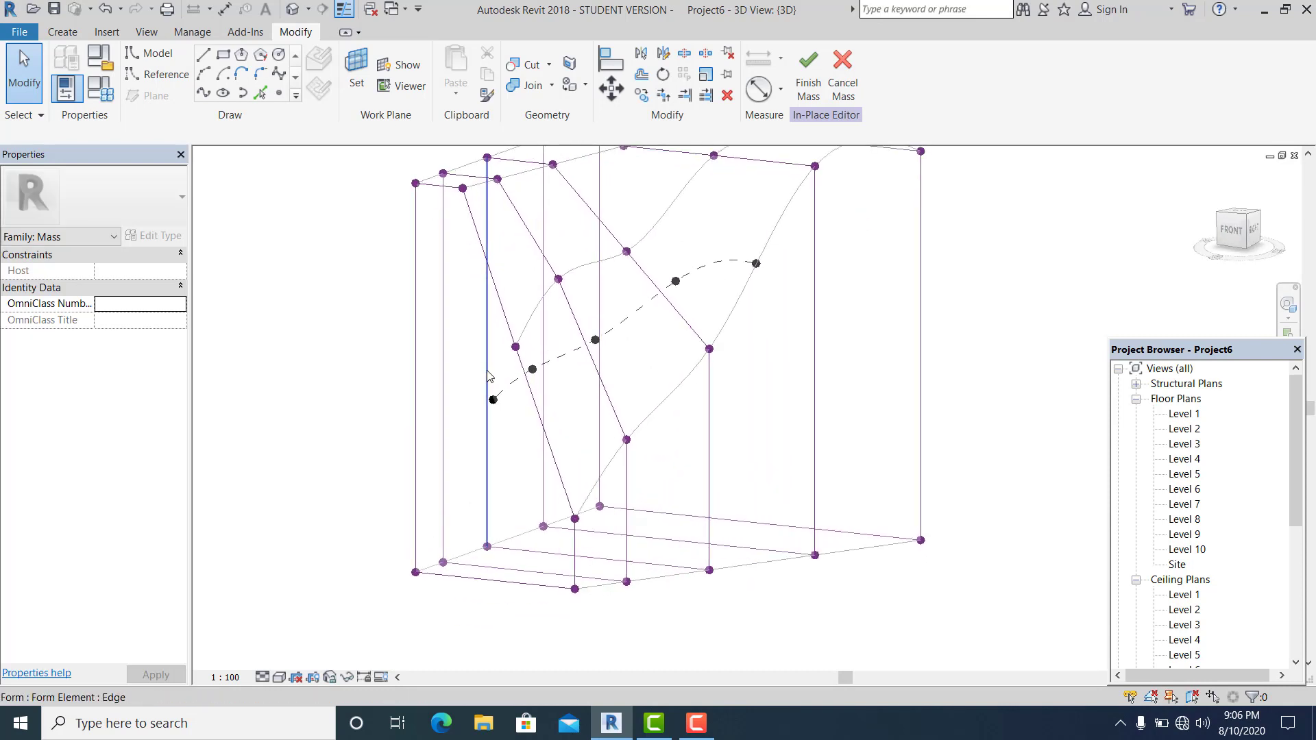
pyautogui.scroll(2, 464, 201)
pyautogui.click(464, 187)
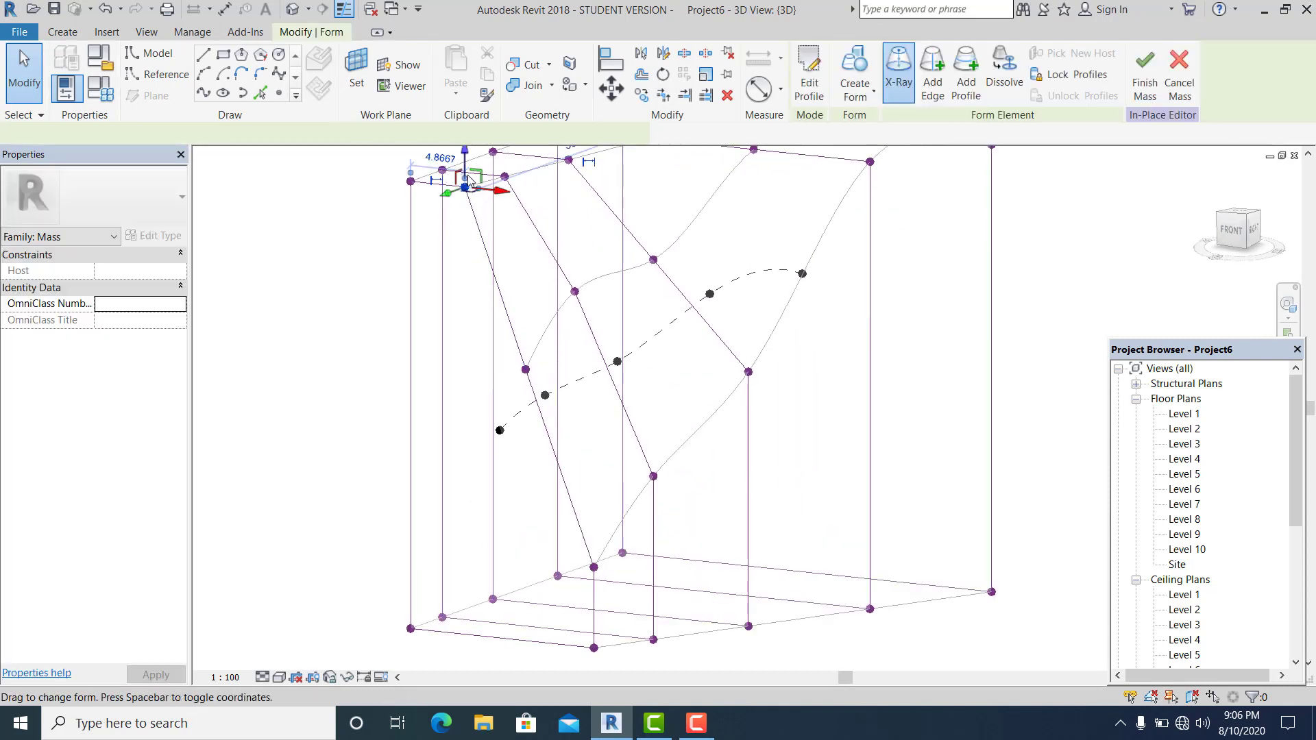
pyautogui.moveTo(465, 171); pyautogui.dragTo(465, 199)
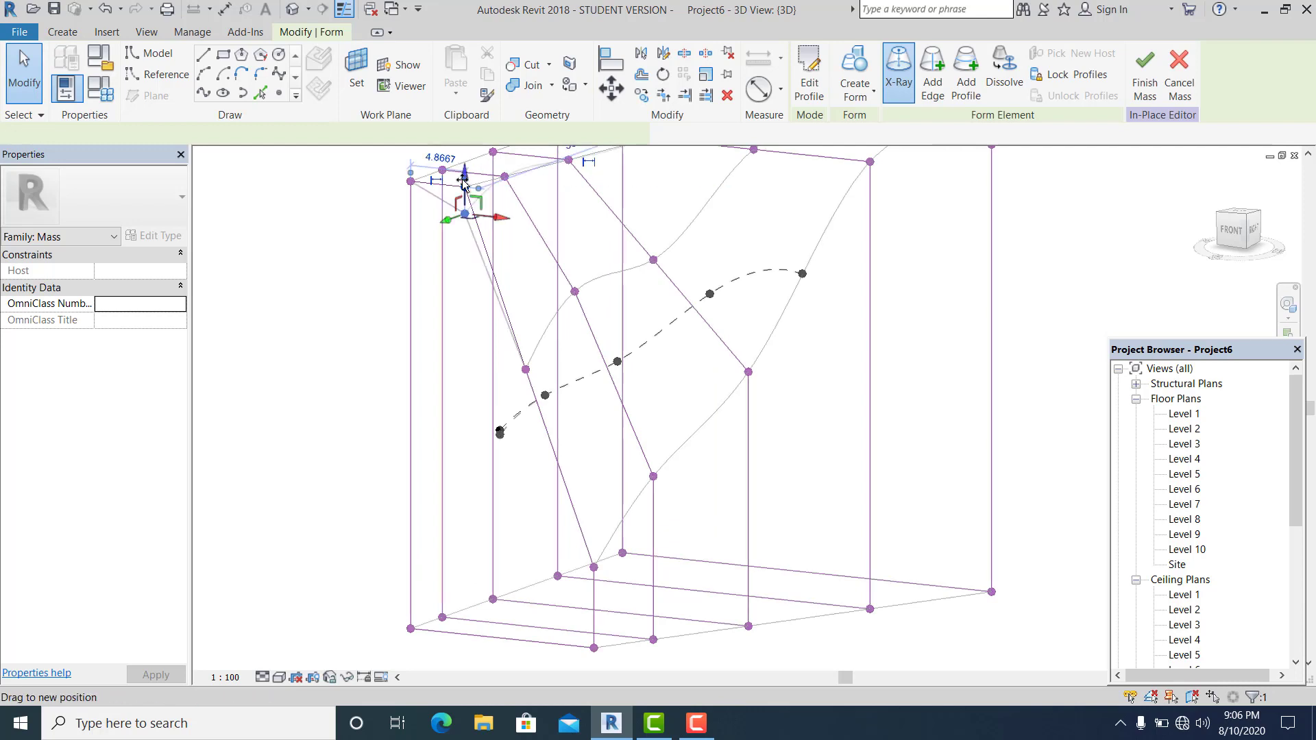
pyautogui.scroll(-2, 333, 305)
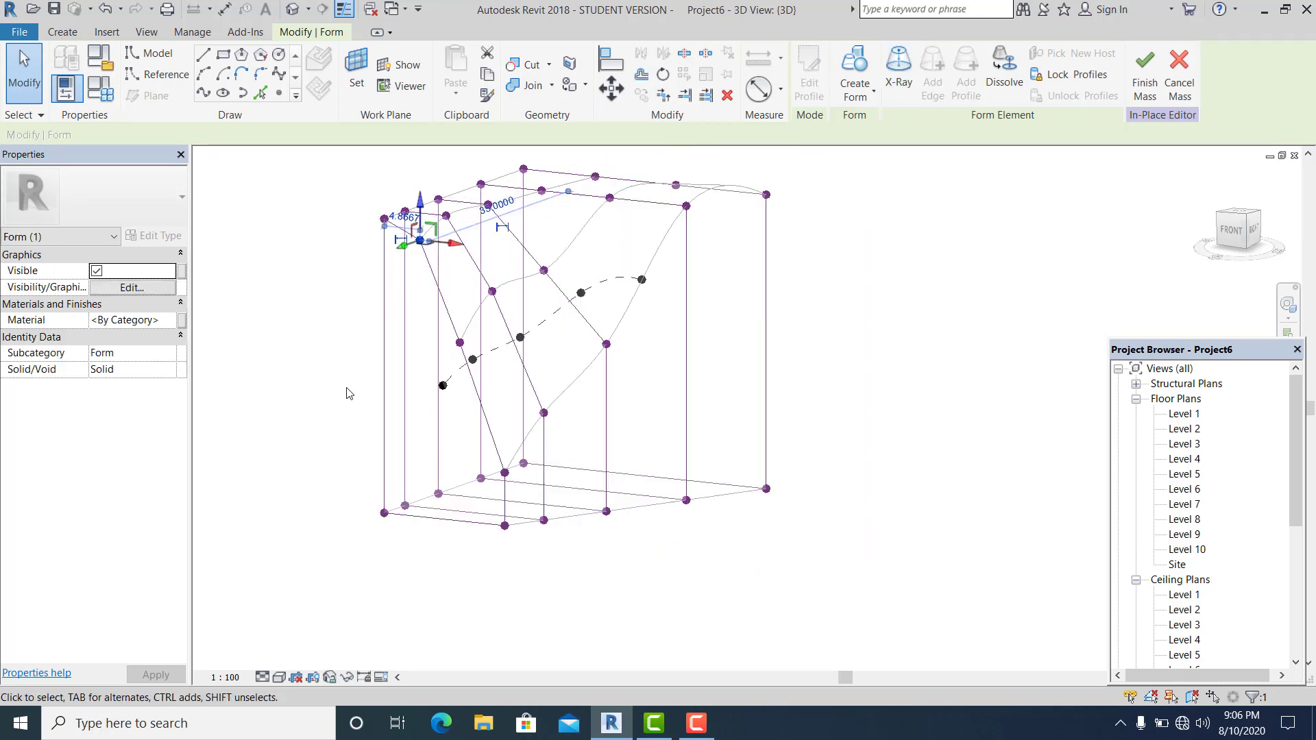
pyautogui.click(412, 583)
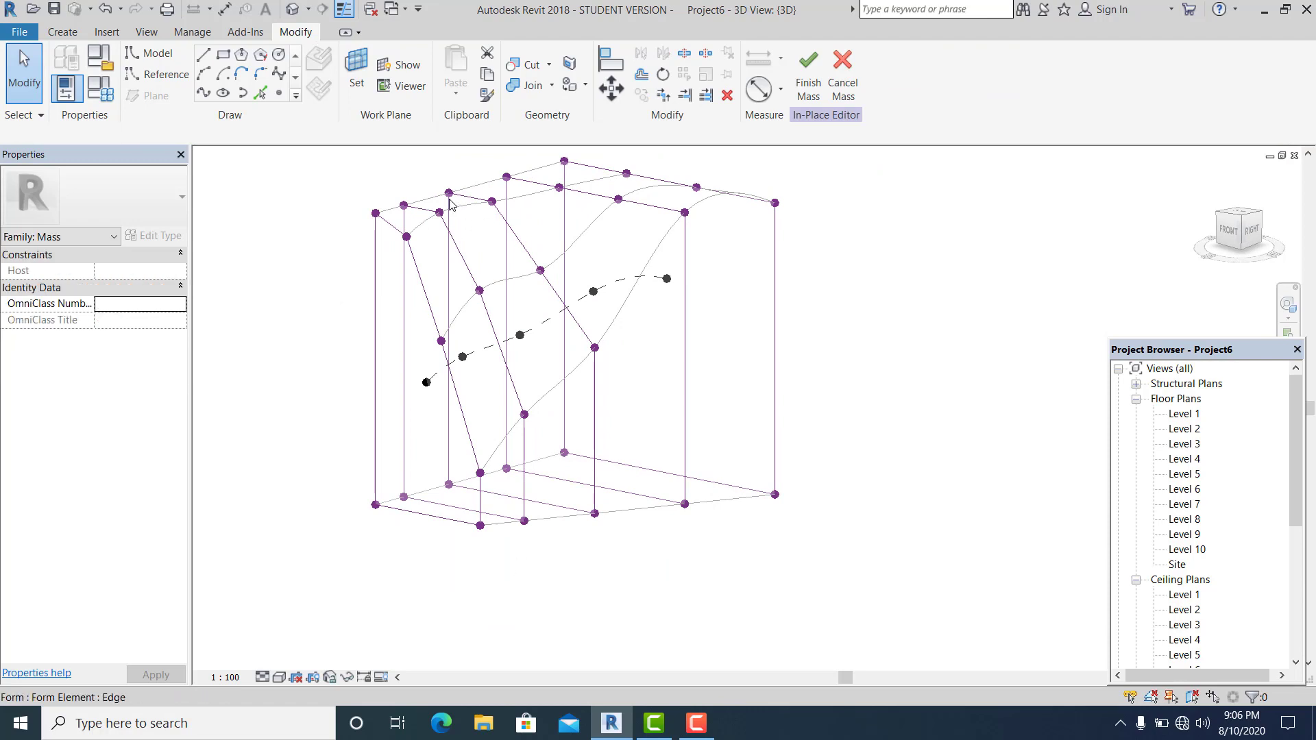
# Select the whole form and turn off its X-Ray display
pyautogui.scroll(2, 462, 250)
pyautogui.keyDown('shift'); pyautogui.moveTo(461, 250); pyautogui.dragTo(485, 358, button='middle'); pyautogui.keyUp('shift')
pyautogui.scroll(-2, 484, 358)
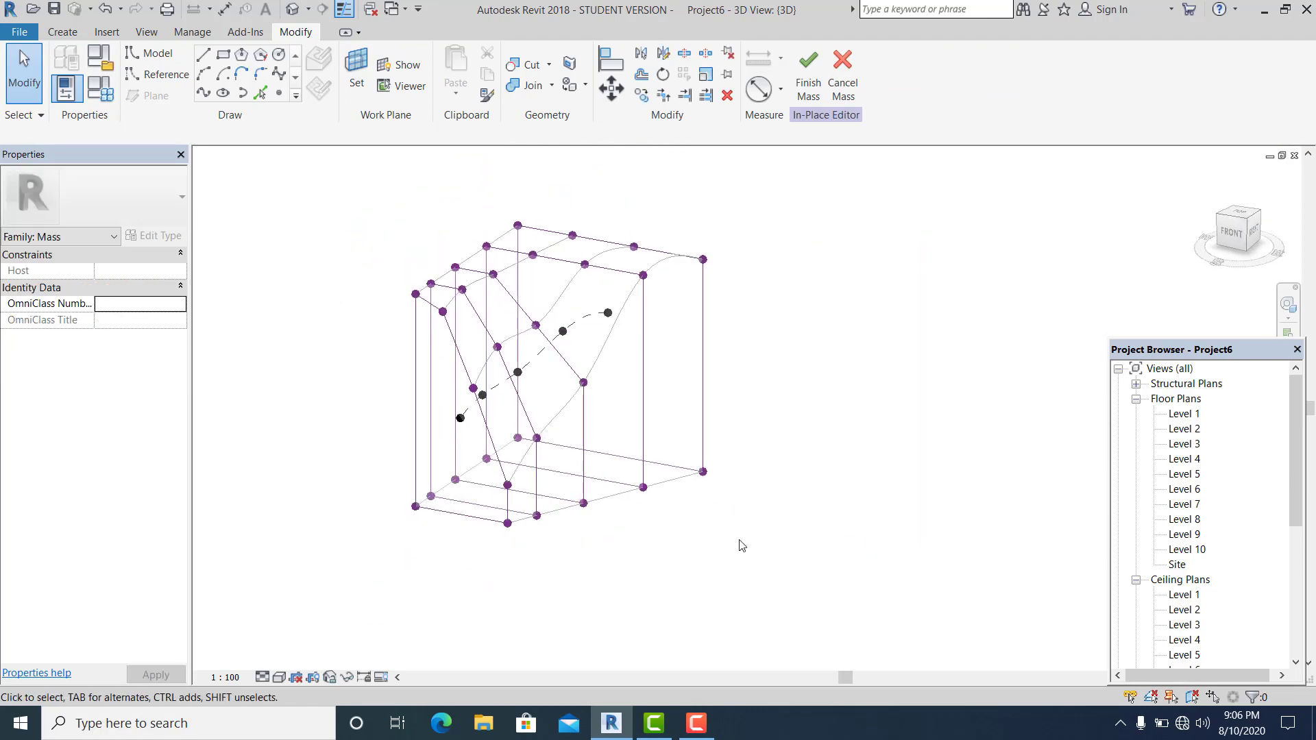
pyautogui.keyDown('shift'); pyautogui.moveTo(652, 540); pyautogui.dragTo(718, 530, button='middle'); pyautogui.keyUp('shift')
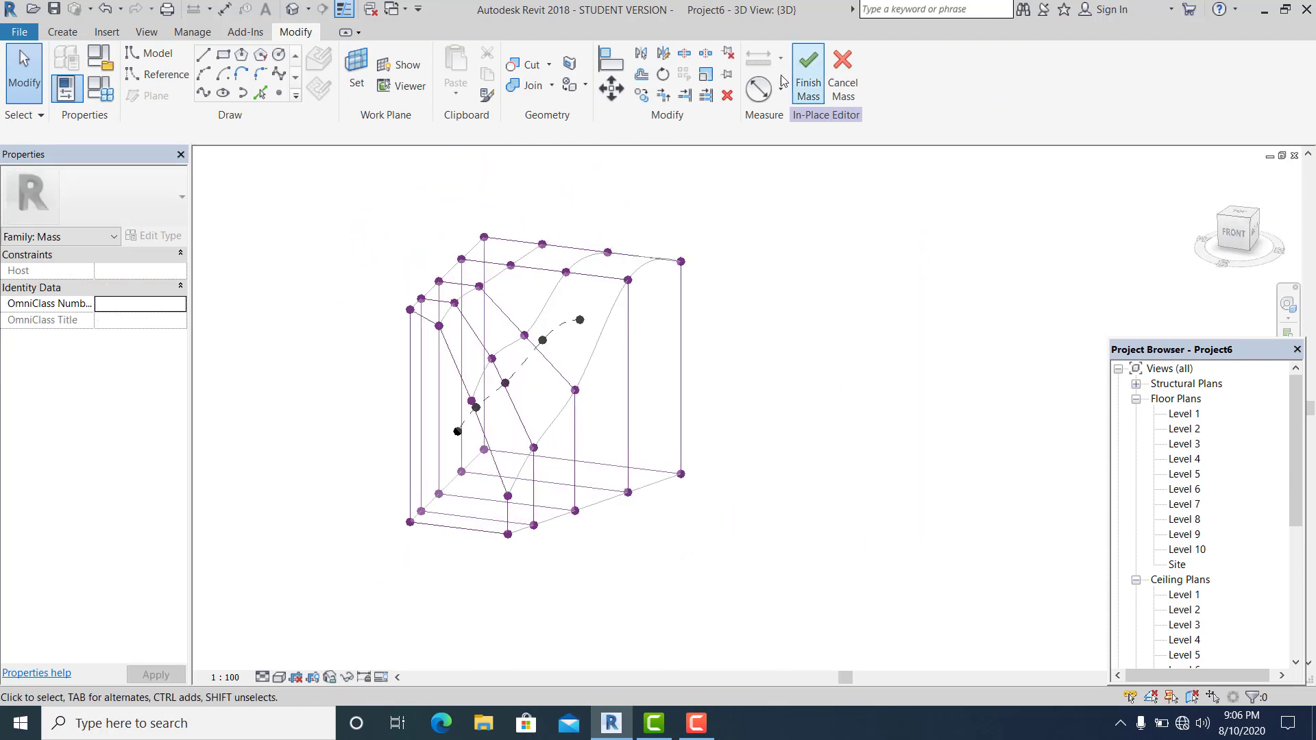
pyautogui.press('Tab')
pyautogui.click(682, 346)
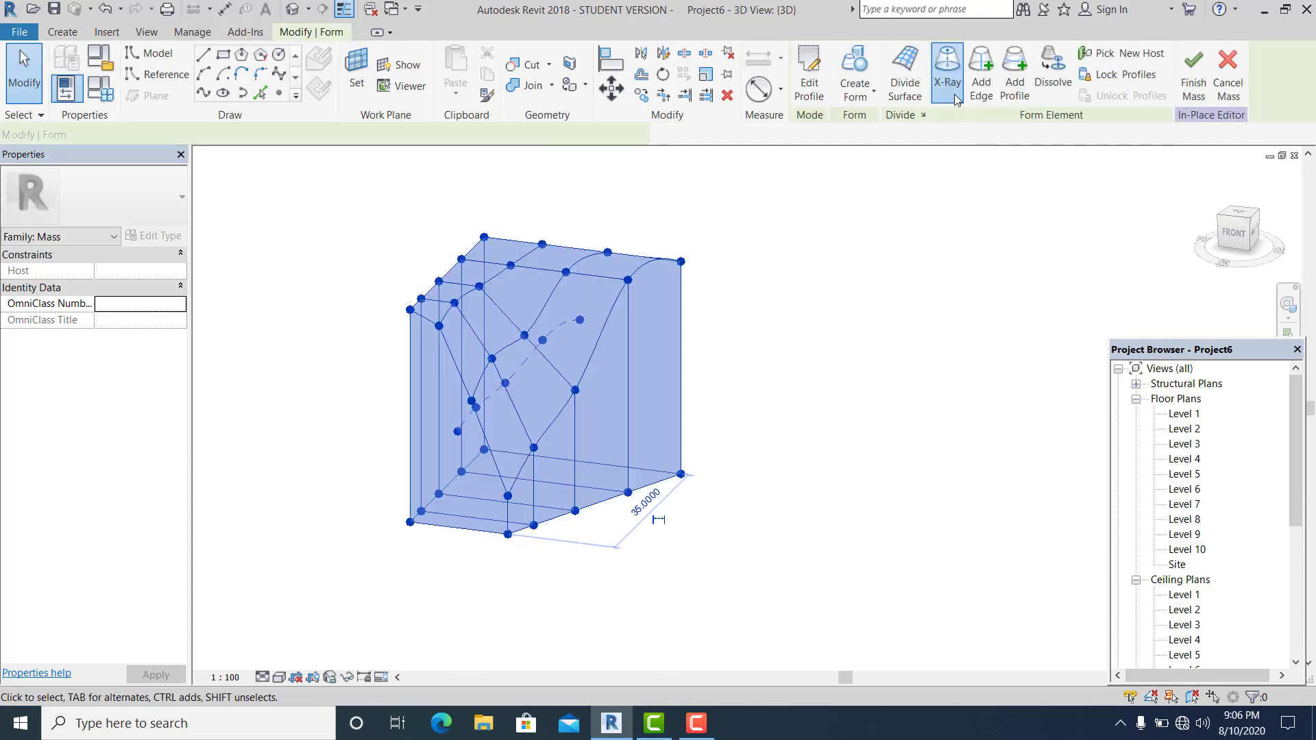
pyautogui.click(811, 408)
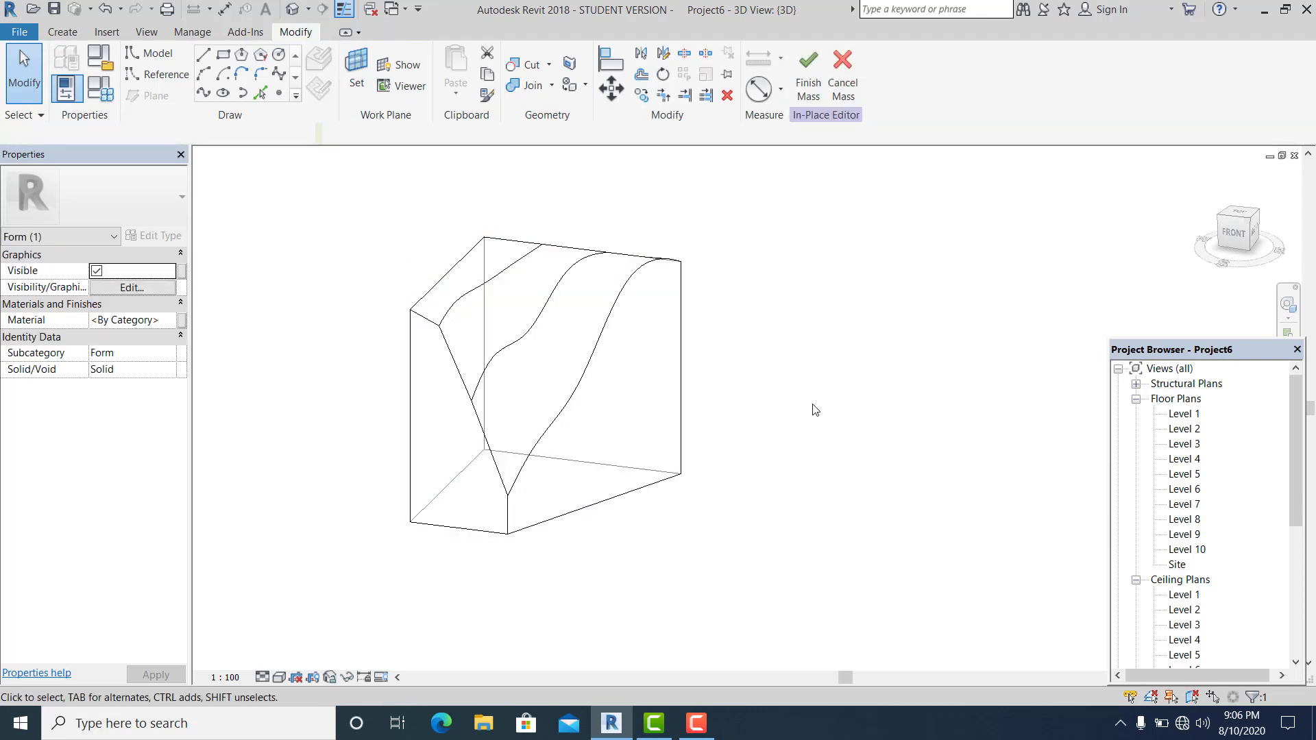
# Delete the two added inner edges running across the form's sculpted top surface
pyautogui.click(545, 327)
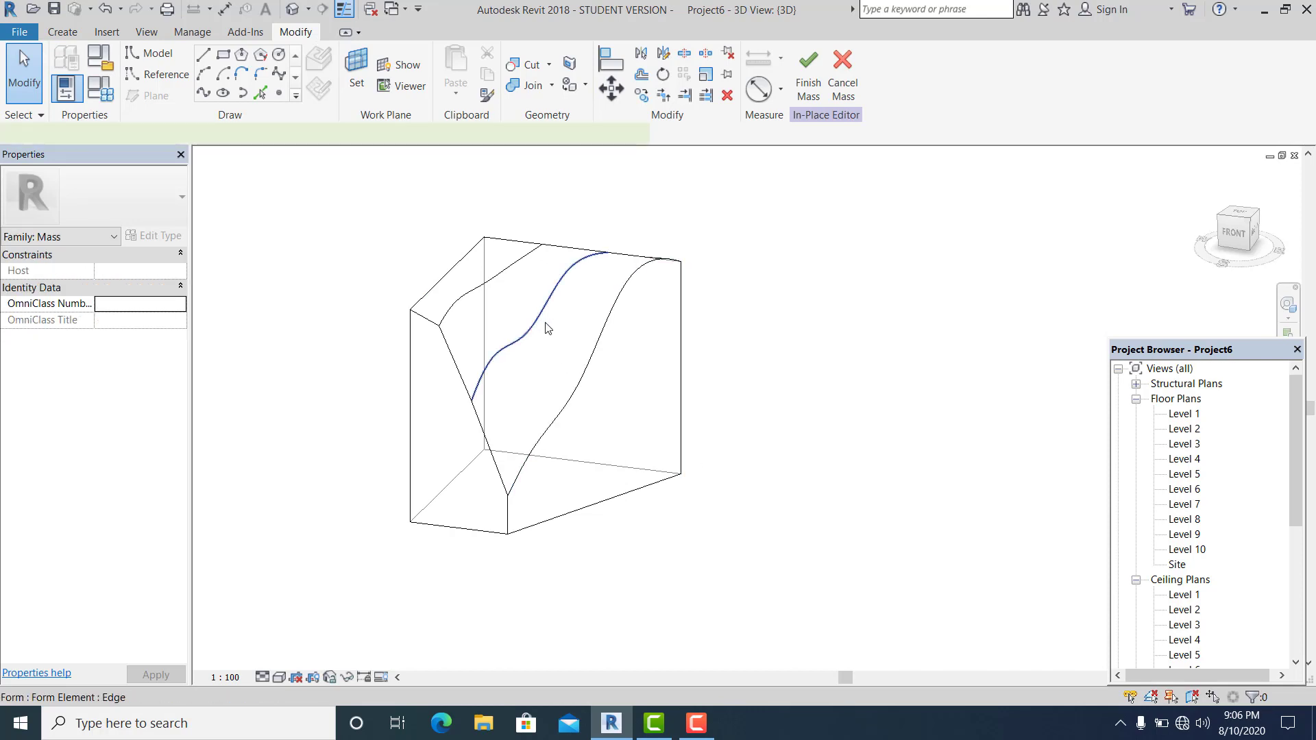
pyautogui.click(510, 272)
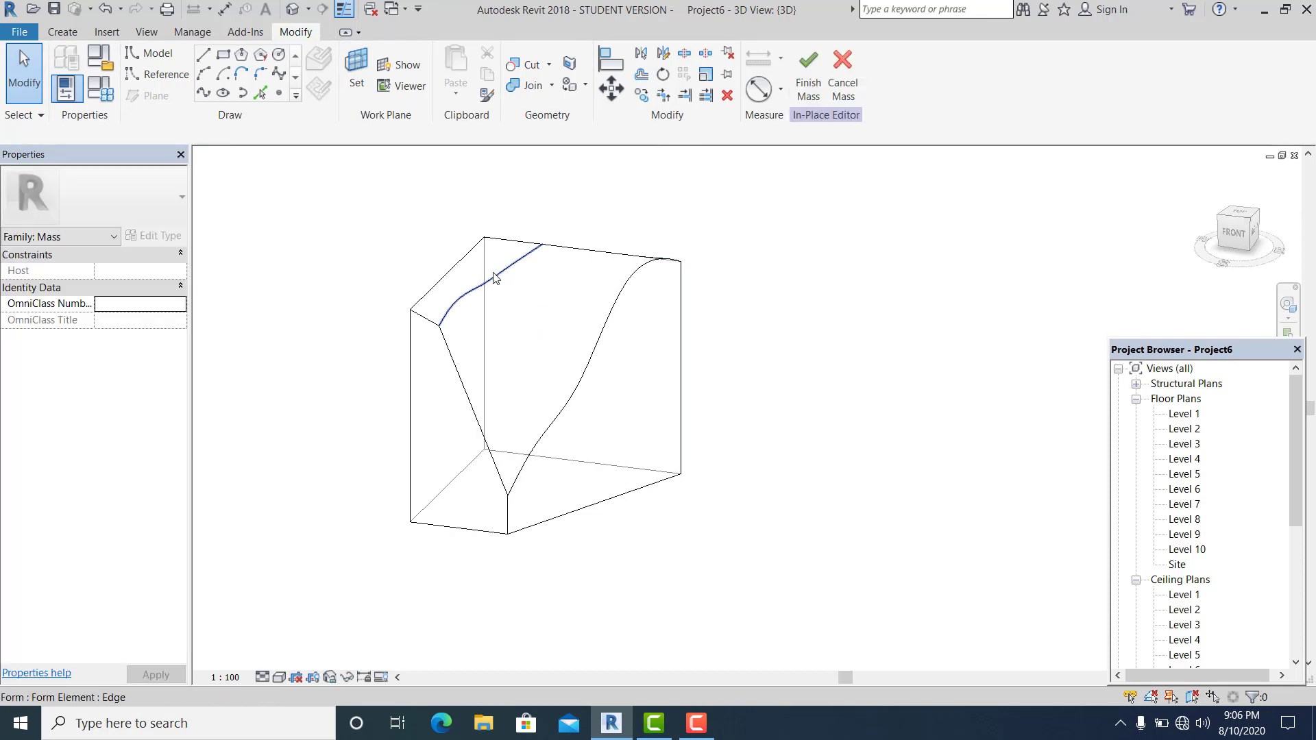
pyautogui.click(492, 279)
pyautogui.click(771, 467)
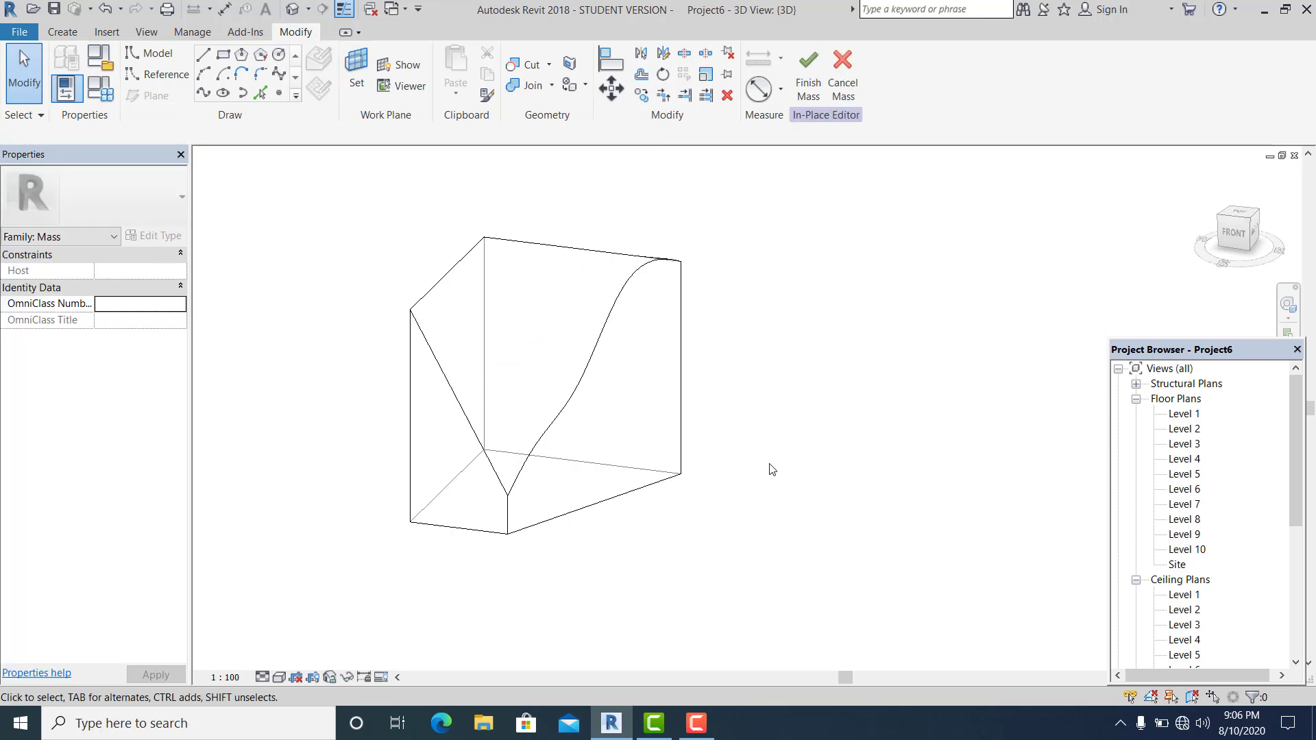
# Set the 3D view's visual style to Shaded and its detail level to Fine
pyautogui.click(278, 677)
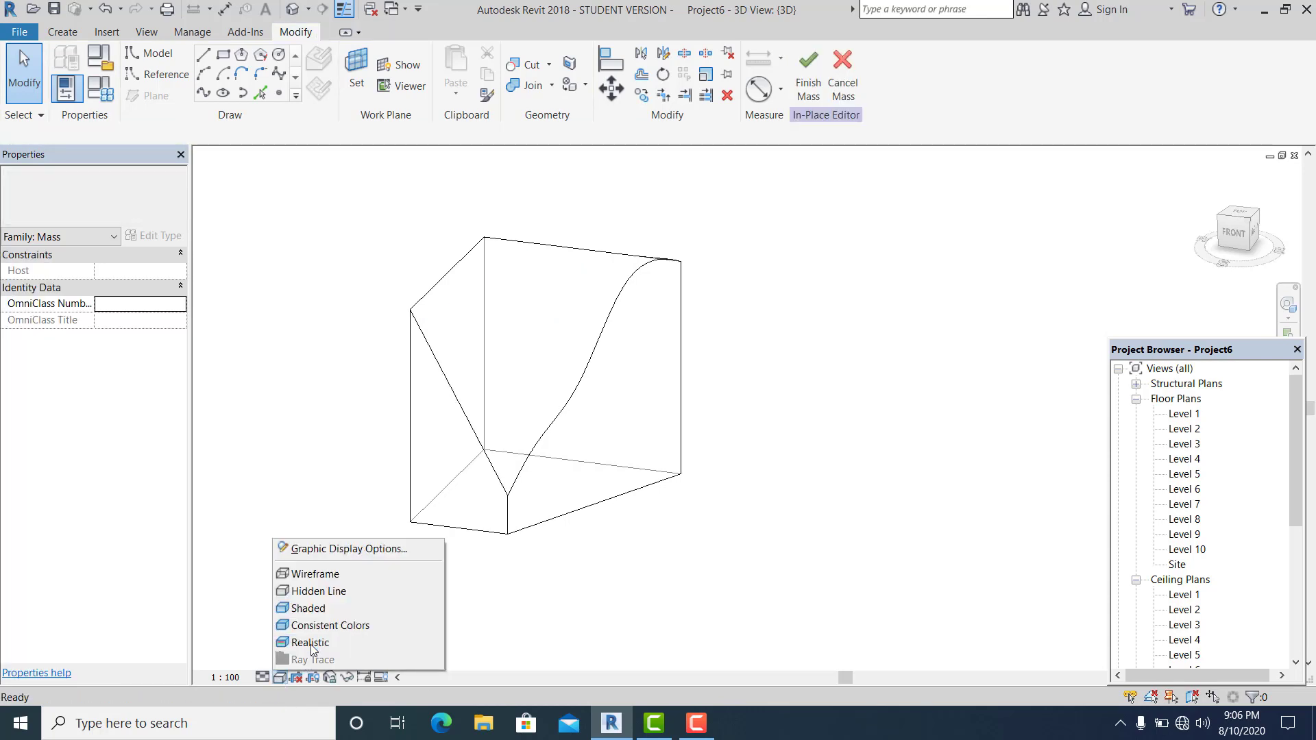
pyautogui.click(306, 610)
pyautogui.click(263, 678)
pyautogui.click(282, 660)
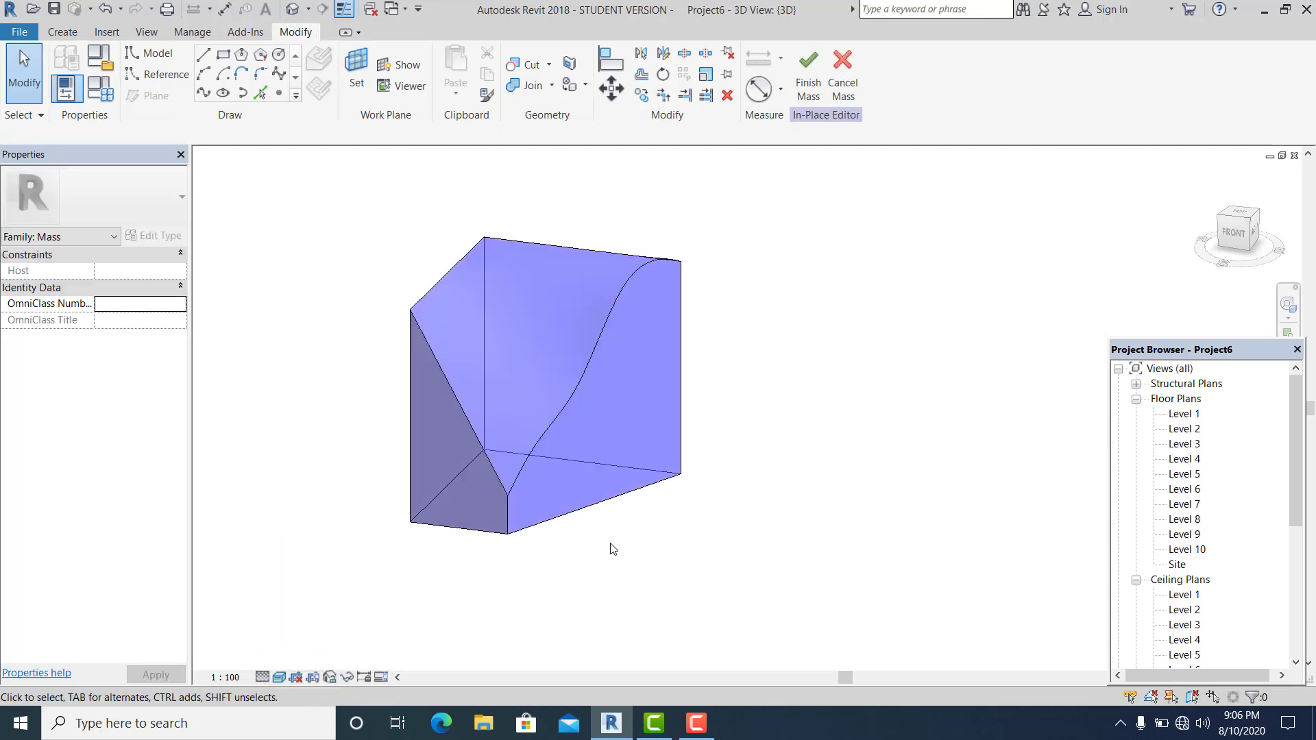
# Inspect the sculpted form from several sides and finish the in-place mass
pyautogui.keyDown('shift'); pyautogui.moveTo(611, 546); pyautogui.dragTo(680, 493, button='middle'); pyautogui.keyUp('shift')
pyautogui.scroll(2, 499, 339)
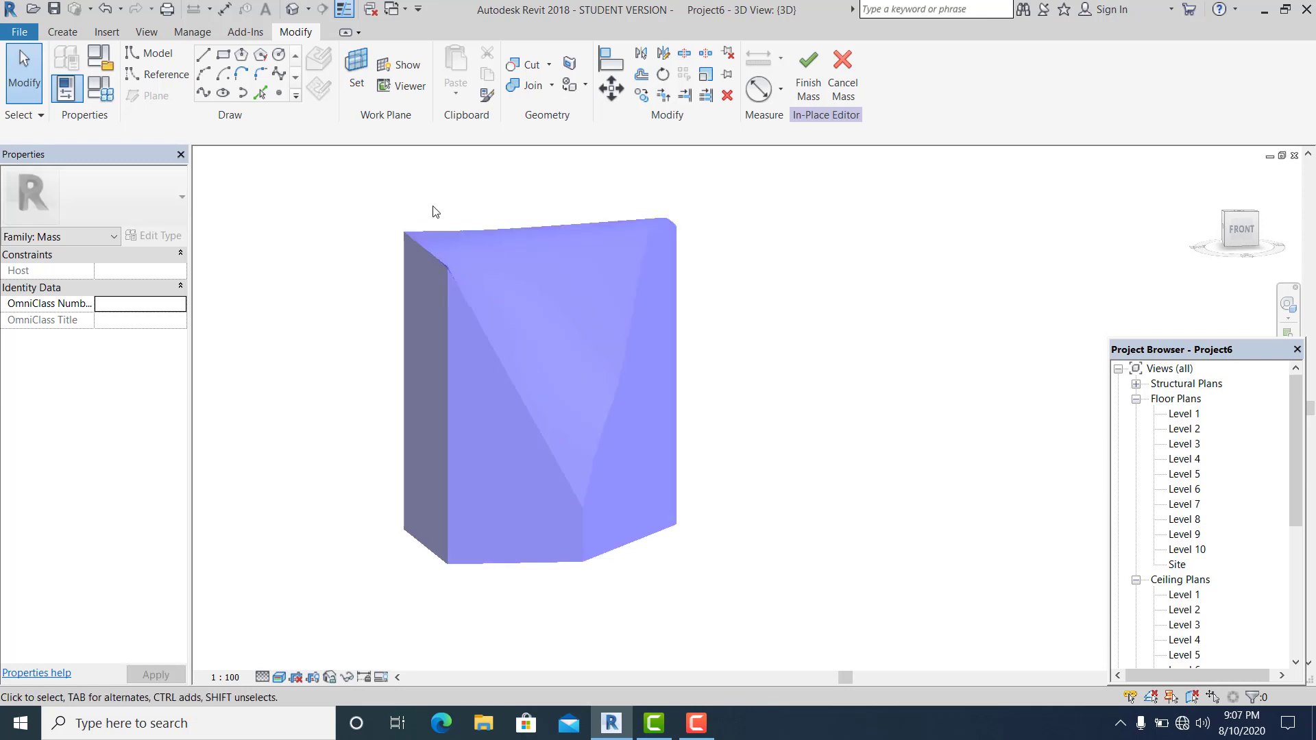
pyautogui.moveTo(618, 381)
pyautogui.keyDown('shift'); pyautogui.mouseDown(button='middle')
pyautogui.moveTo(529, 538)
pyautogui.moveTo(352, 511)
pyautogui.moveTo(506, 582)
pyautogui.moveTo(585, 558)
pyautogui.moveTo(728, 605)
pyautogui.moveTo(661, 614)
pyautogui.moveTo(590, 591)
pyautogui.moveTo(442, 468)
pyautogui.mouseUp(button='middle'); pyautogui.keyUp('shift')
pyautogui.keyDown('shift'); pyautogui.moveTo(499, 291); pyautogui.dragTo(494, 488, button='middle'); pyautogui.keyUp('shift')
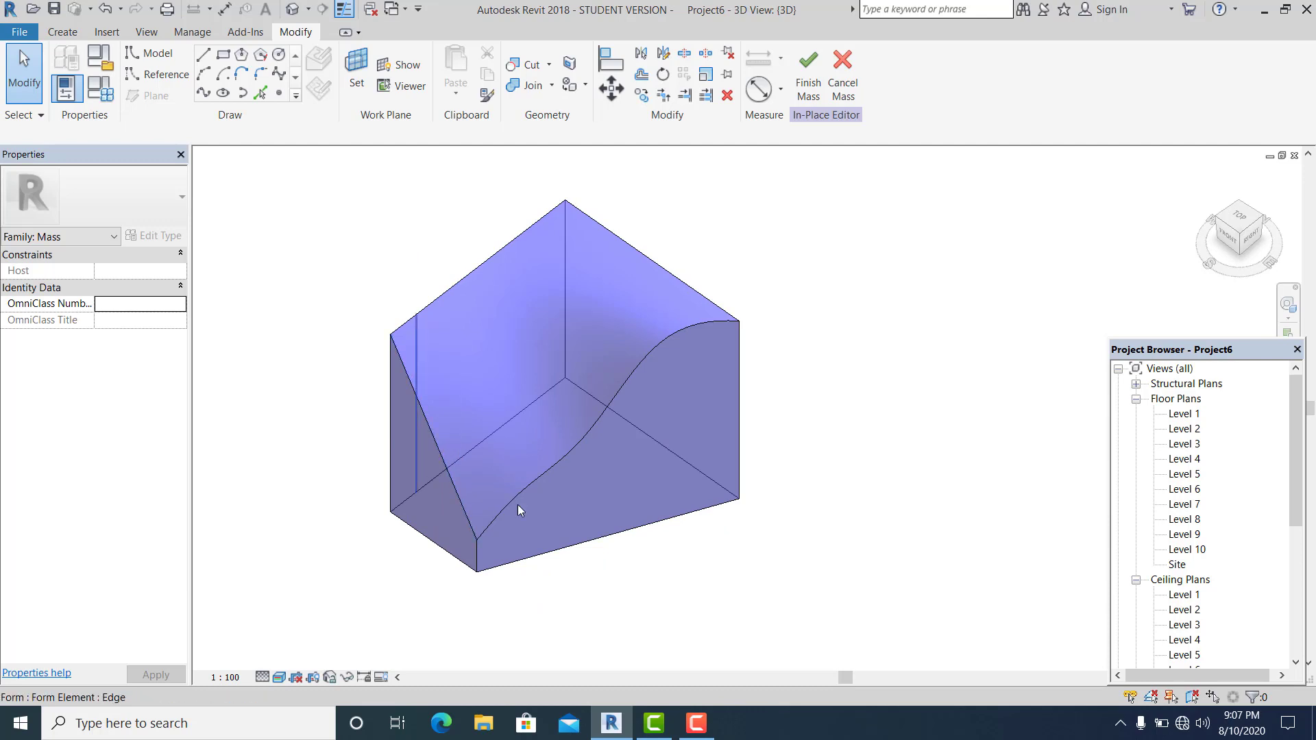
pyautogui.keyDown('shift'); pyautogui.moveTo(619, 557); pyautogui.dragTo(815, 642, button='middle'); pyautogui.keyUp('shift')
pyautogui.keyDown('shift'); pyautogui.moveTo(785, 555); pyautogui.dragTo(802, 528, button='middle'); pyautogui.keyUp('shift')
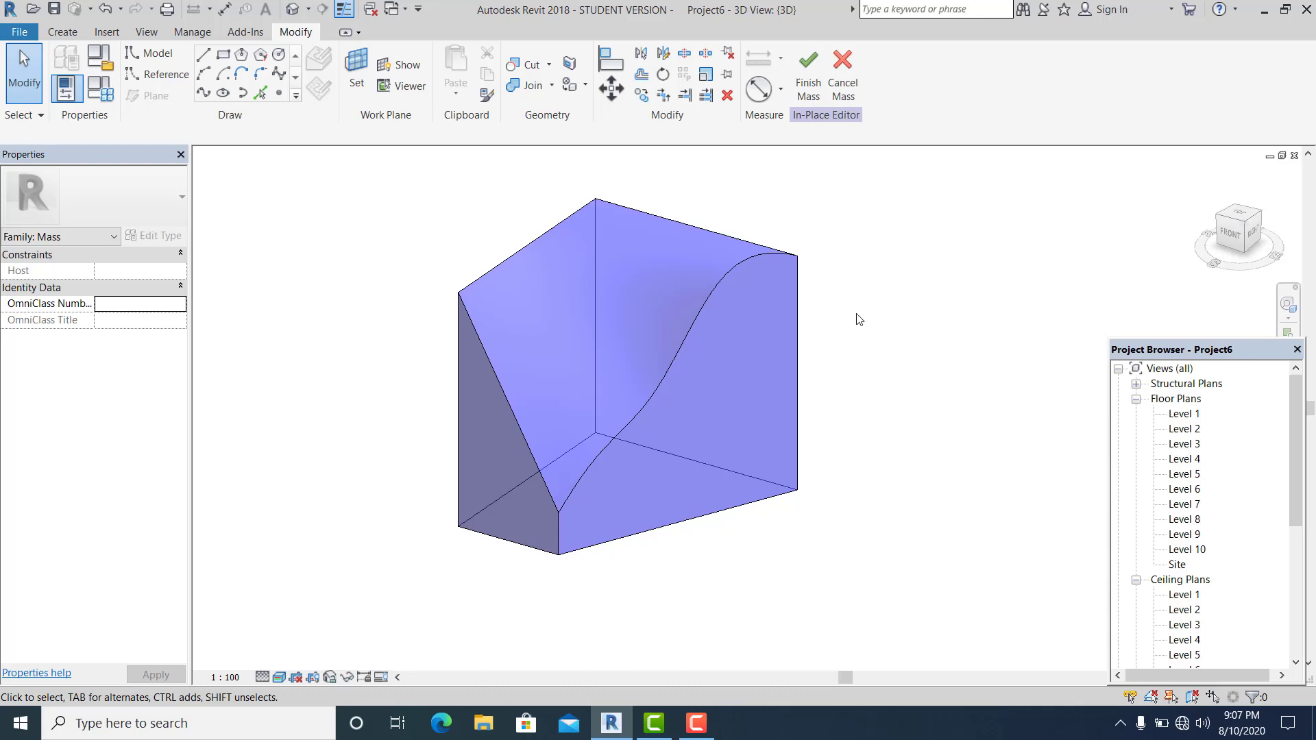
pyautogui.click(807, 91)
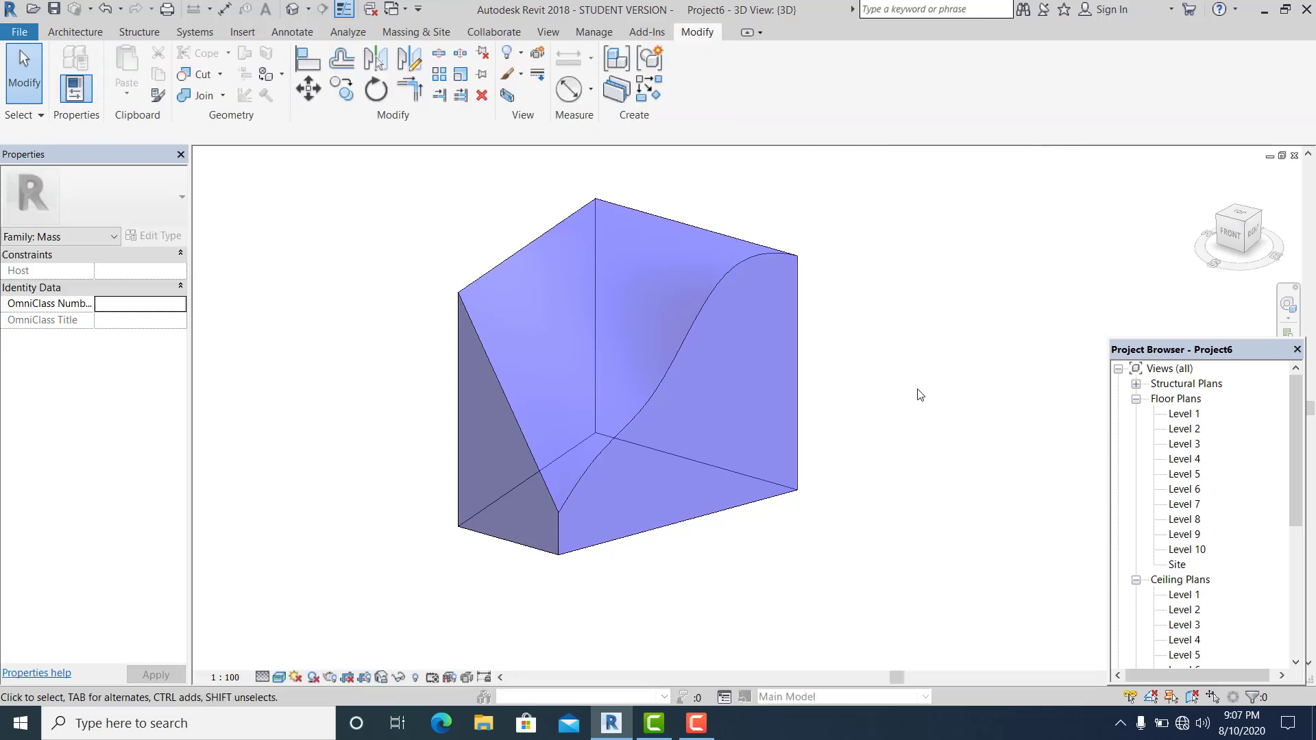
# Start a roof by face and set the picked faces location to Faces at Bottom of the Roof
pyautogui.keyDown('shift'); pyautogui.moveTo(794, 488); pyautogui.dragTo(514, 471, button='middle'); pyautogui.keyUp('shift')
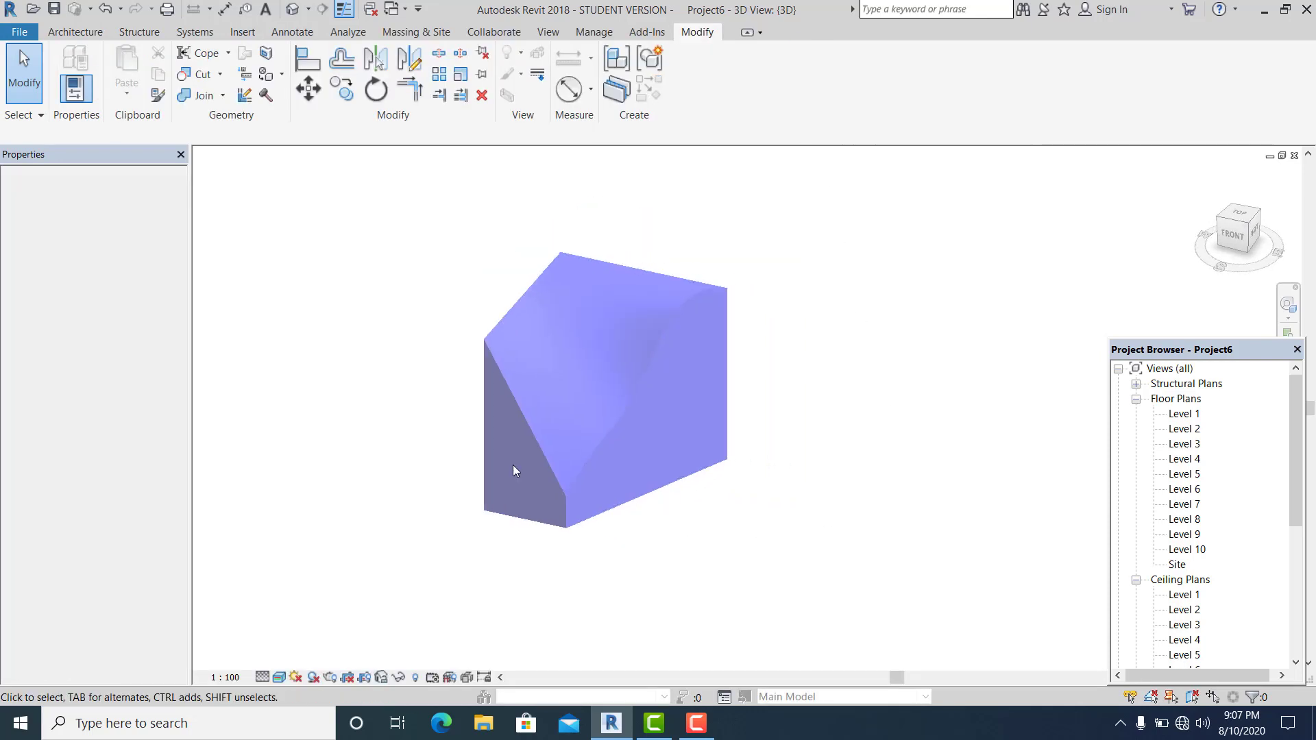
pyautogui.click(415, 32)
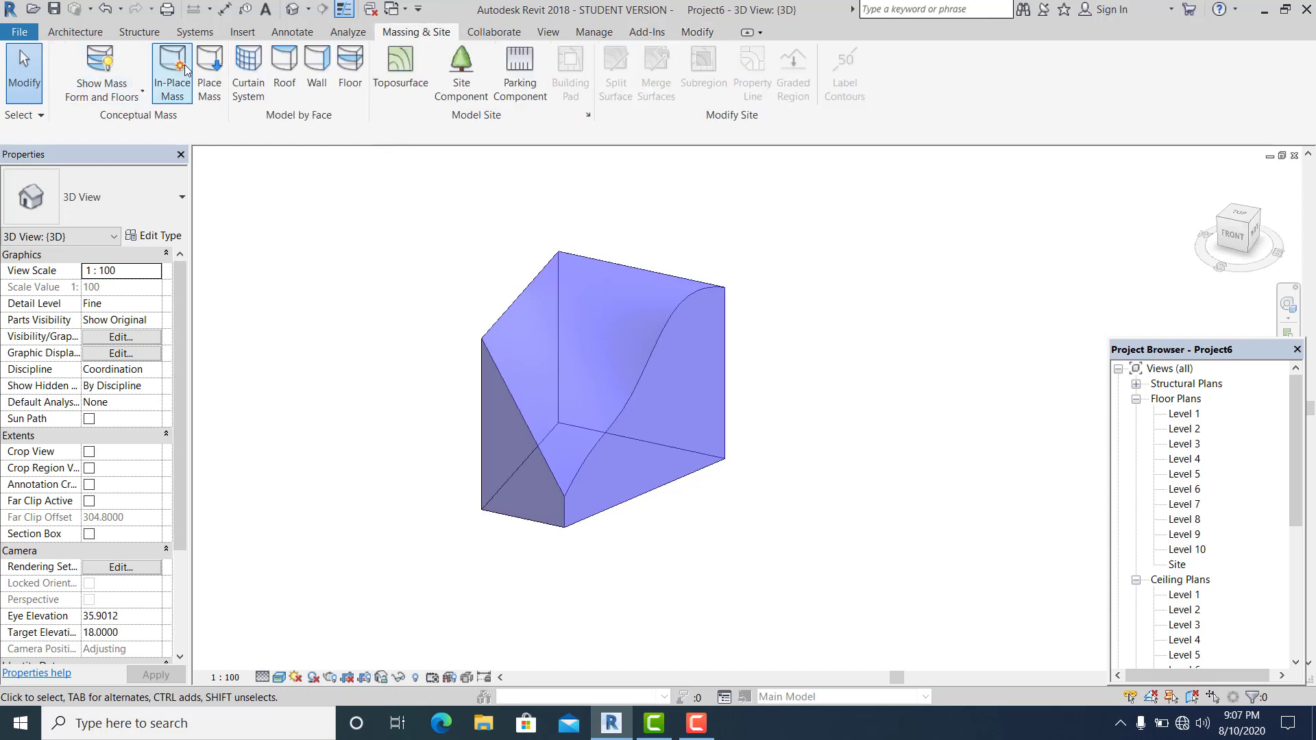
pyautogui.click(286, 74)
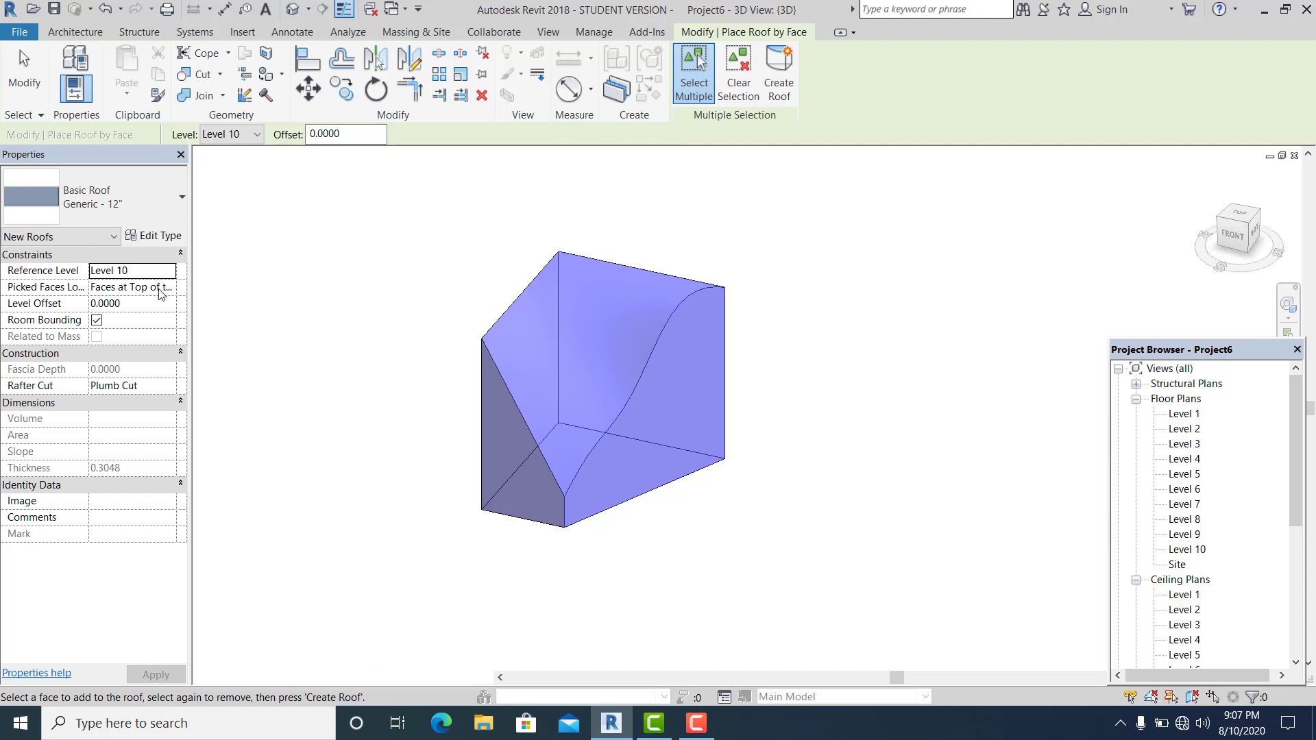
pyautogui.click(161, 291)
pyautogui.click(169, 288)
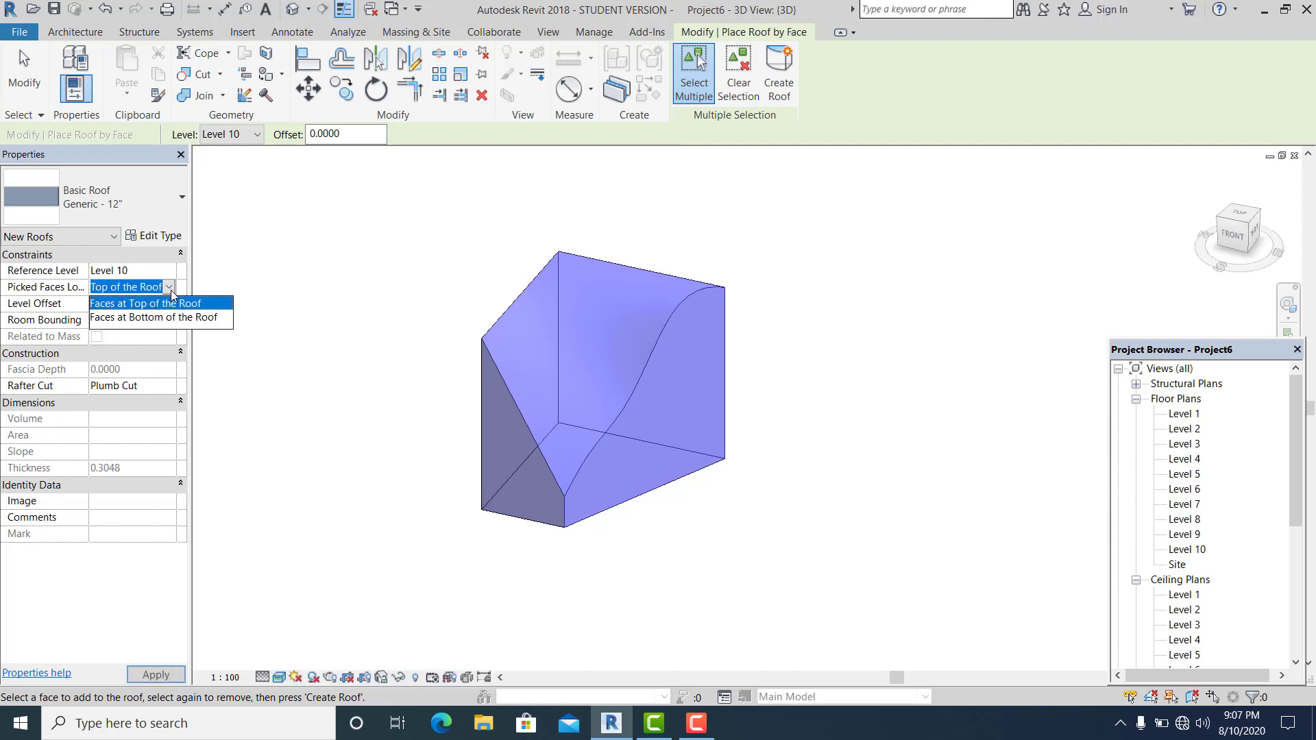
pyautogui.click(165, 318)
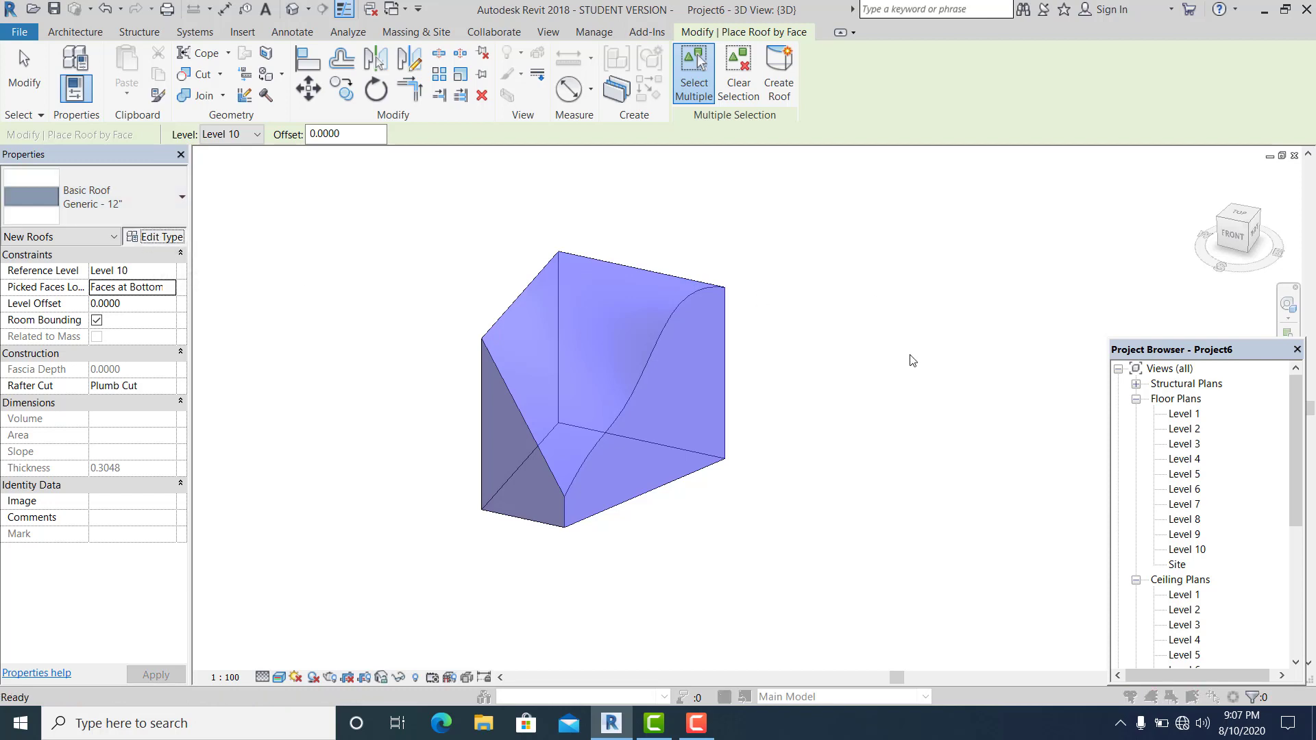
# Duplicate the Generic - 12" roof type as "roof" and set its structure layer thickness to 0.5 m
pyautogui.click(974, 165)
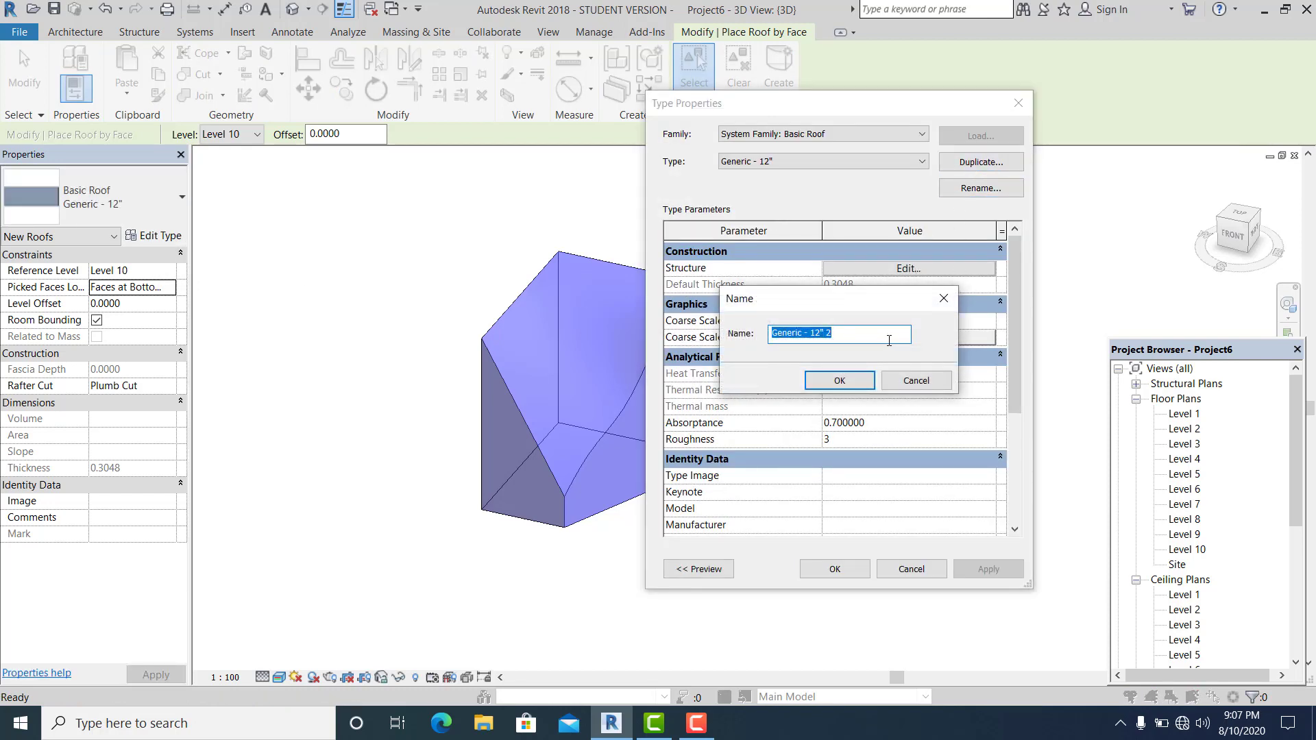
pyautogui.click(900, 379)
pyautogui.click(909, 268)
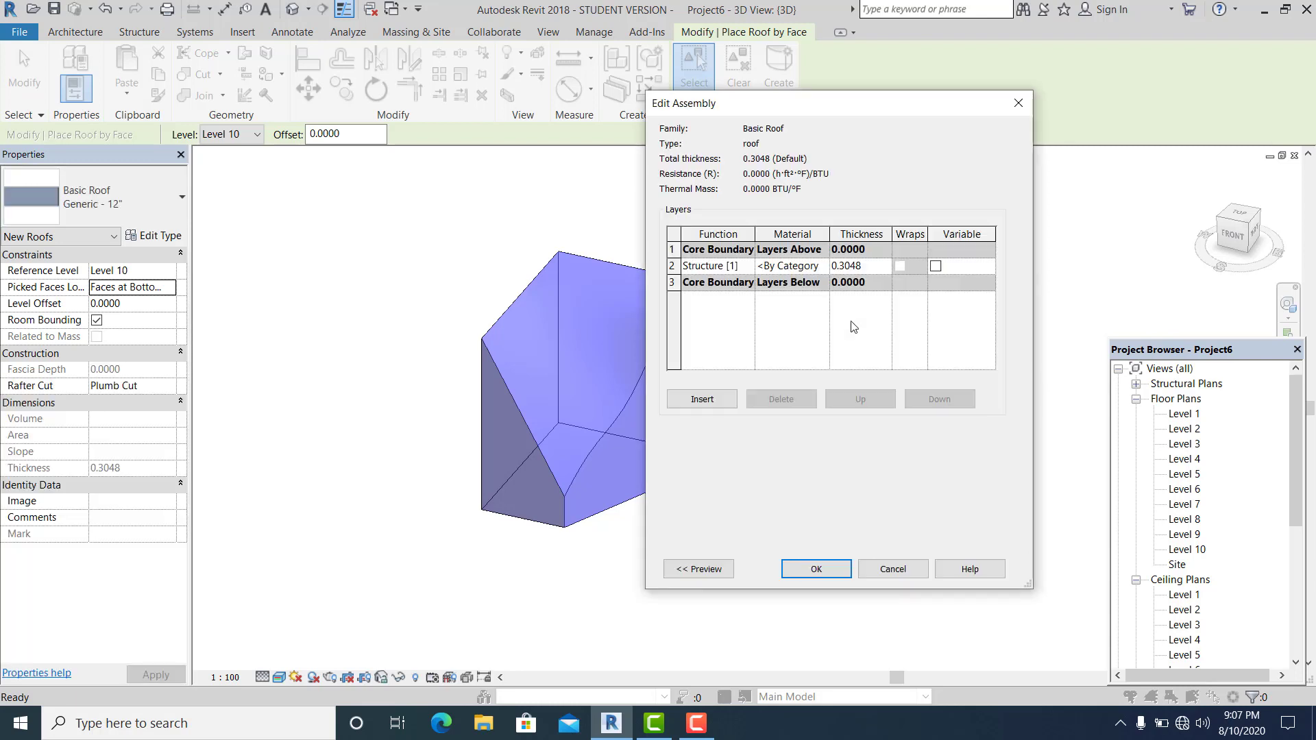
pyautogui.write('.5')
pyautogui.click(815, 571)
pyautogui.click(835, 570)
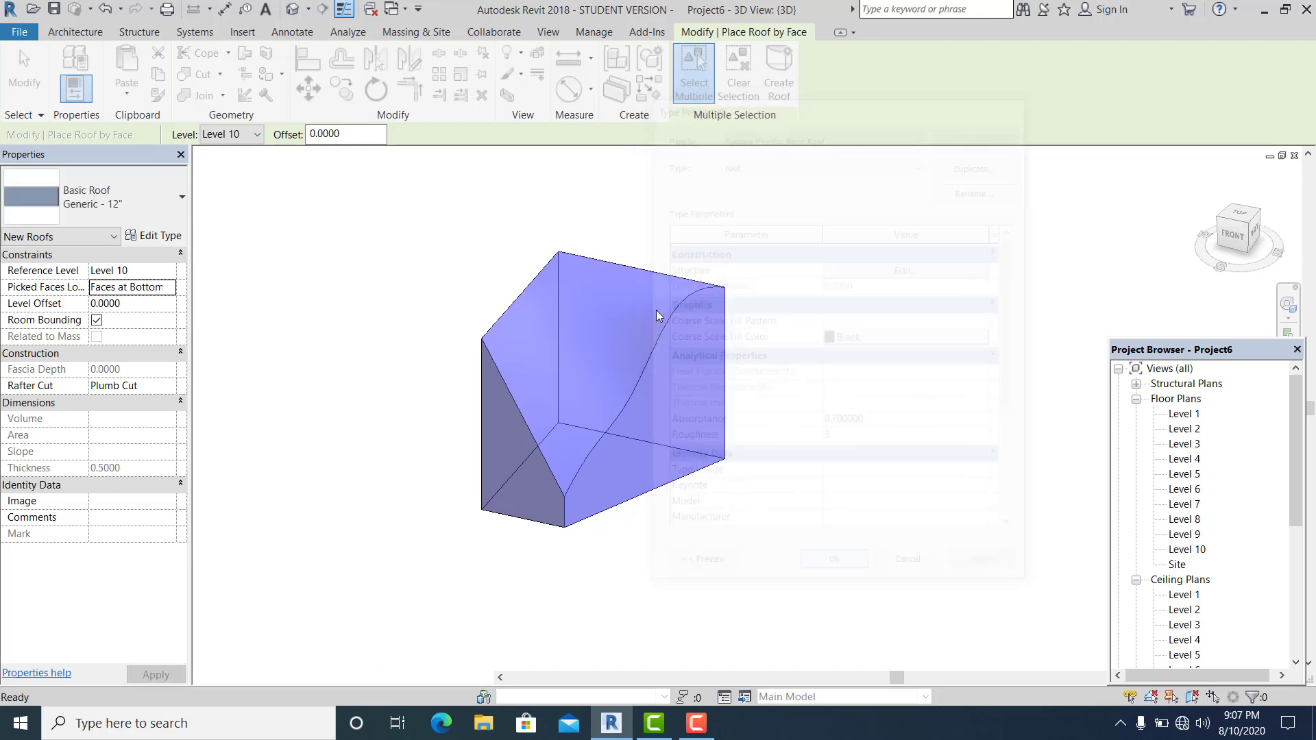
# Create the roof on the mass's curved top face
pyautogui.click(639, 269)
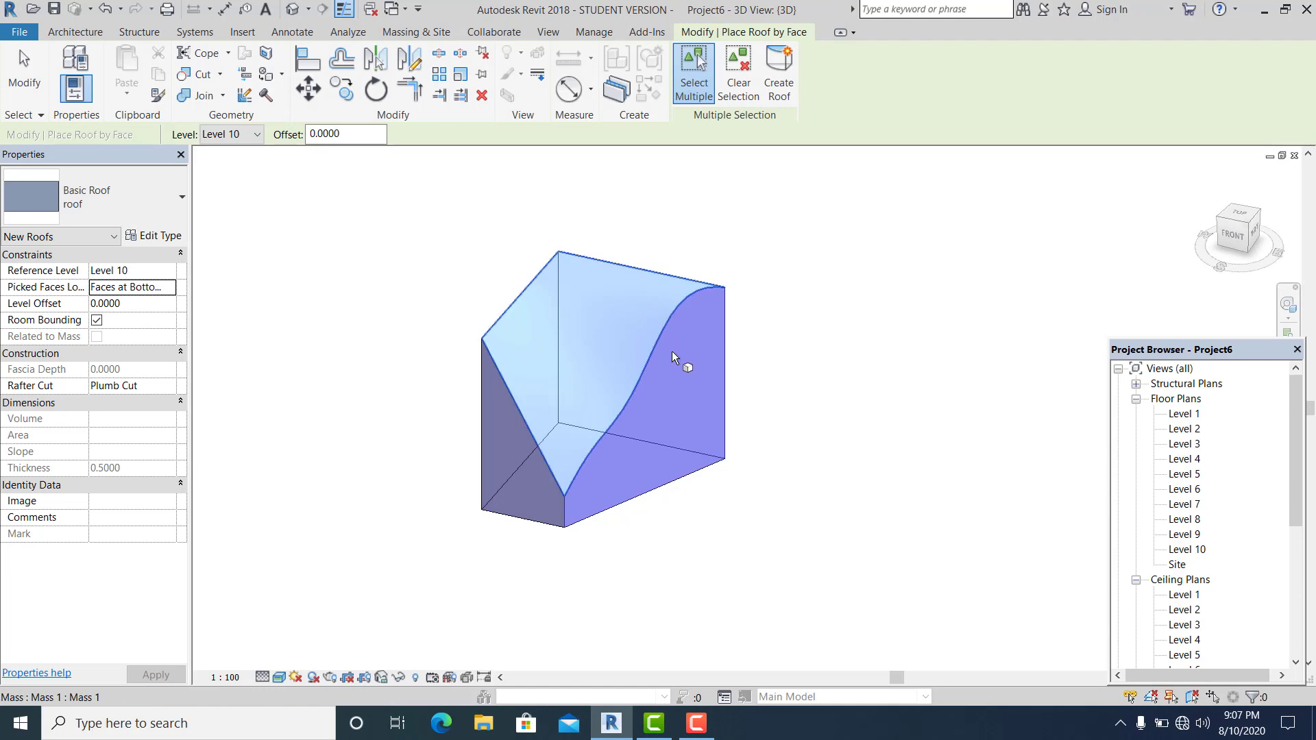
pyautogui.click(782, 96)
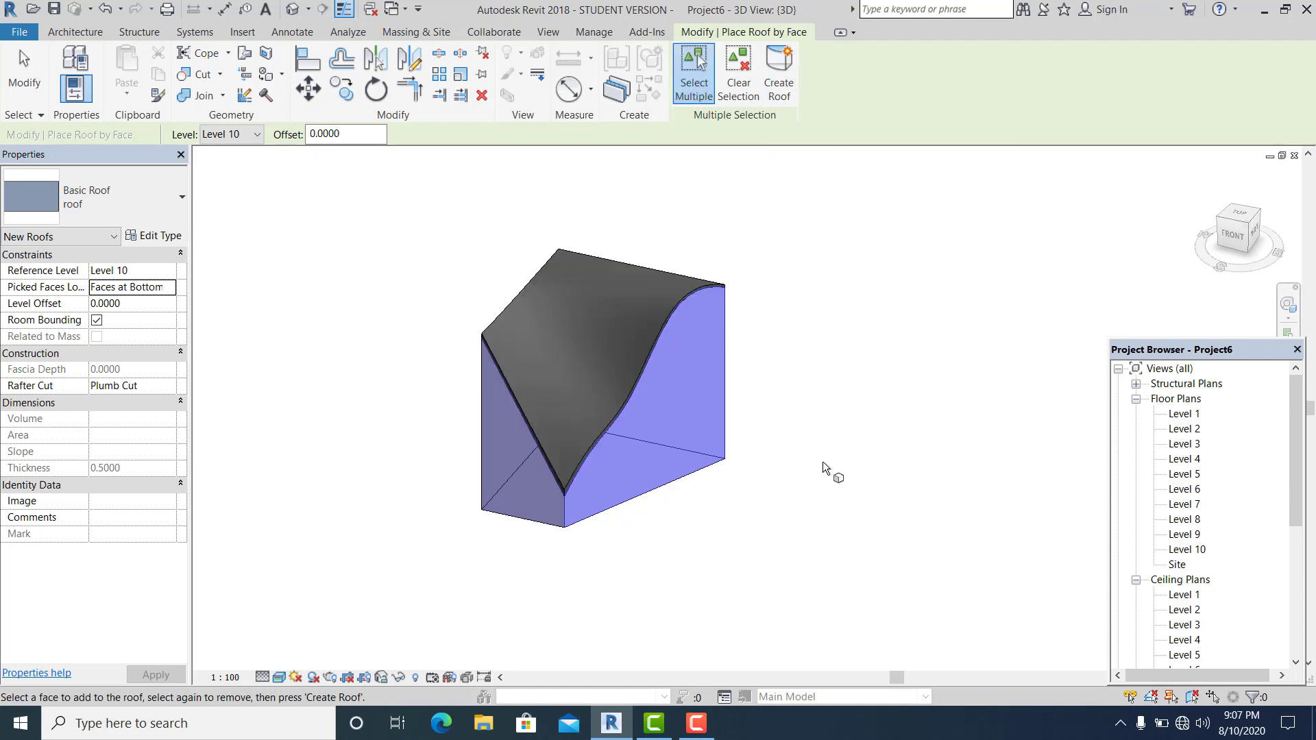
# End the roof by face command and leave the 3D view's type properties unchanged
pyautogui.moveTo(690, 505); pyautogui.dragTo(715, 334, button='middle')
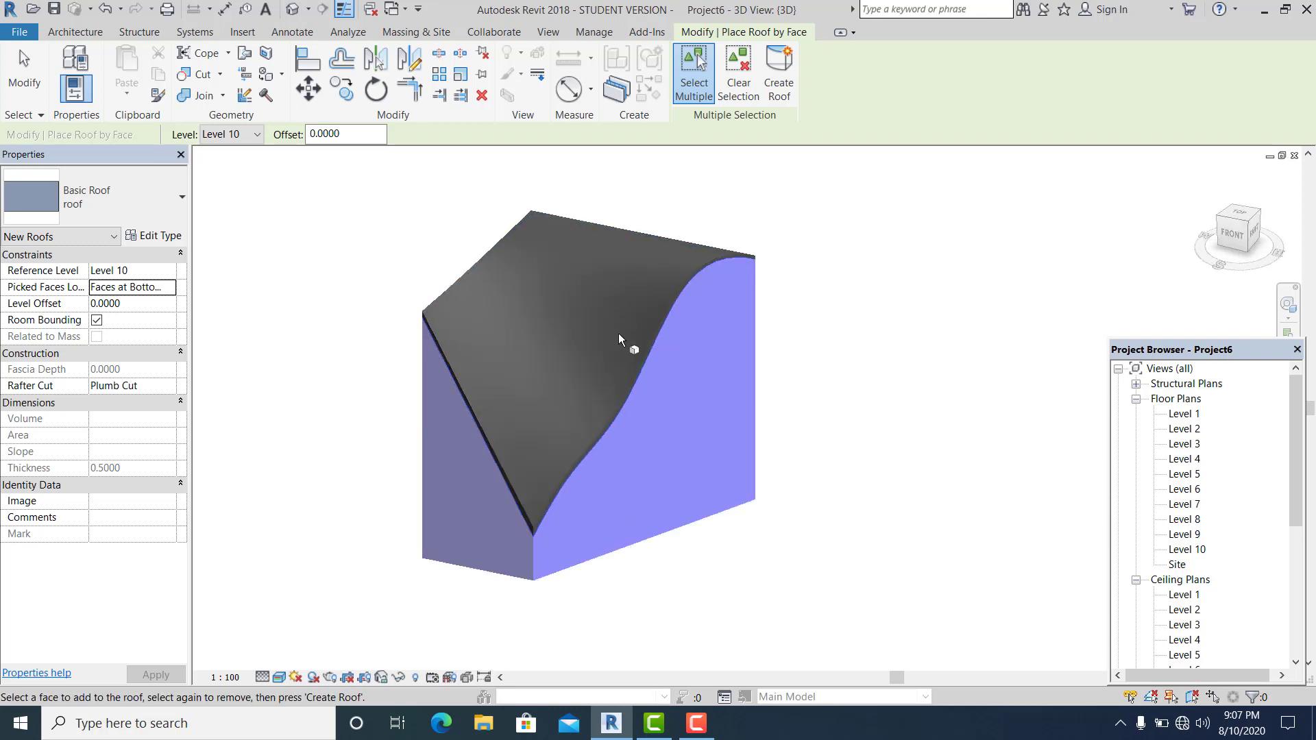
pyautogui.click(29, 89)
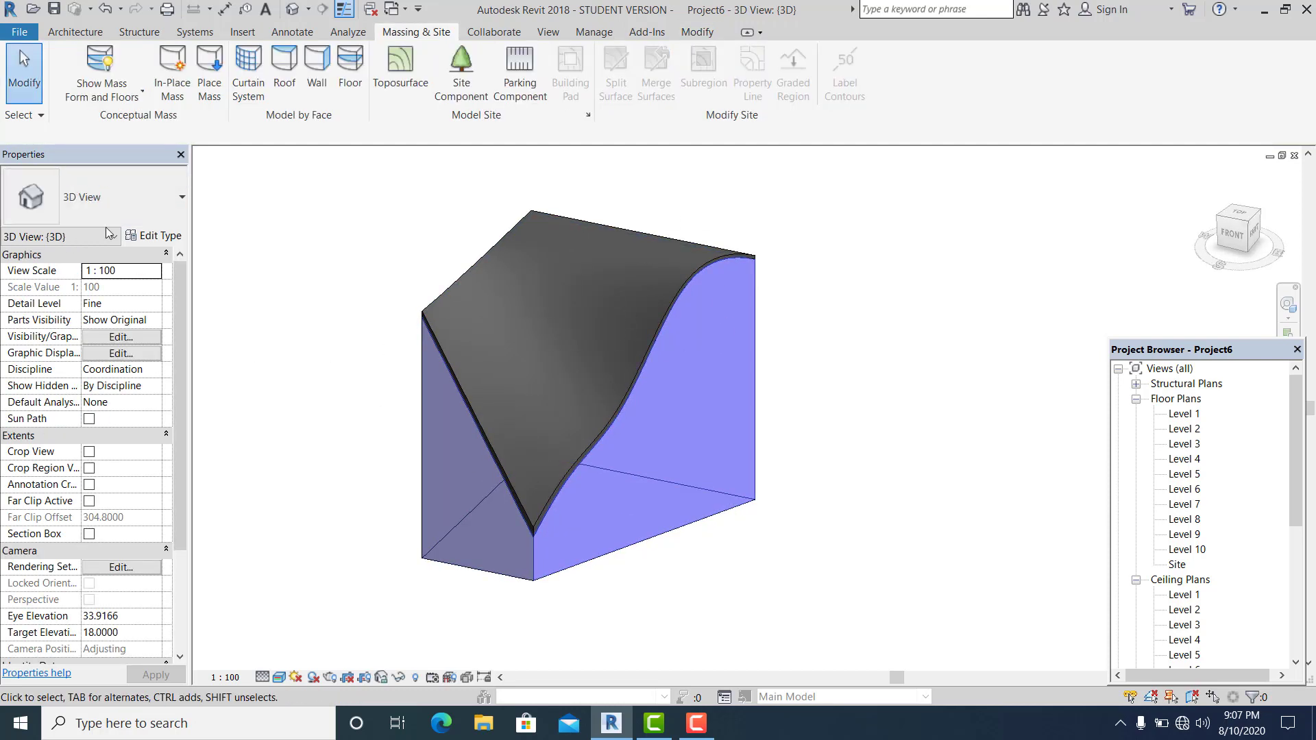
pyautogui.click(157, 237)
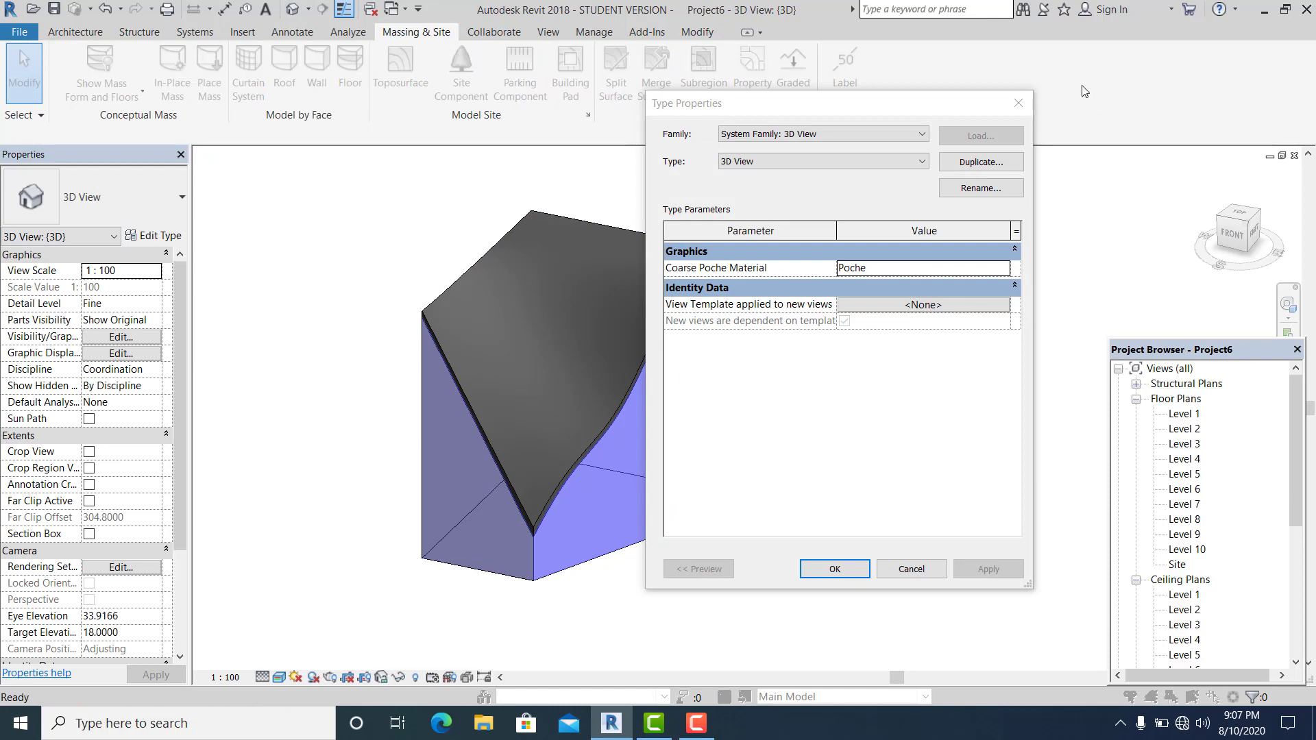
pyautogui.click(1019, 103)
# Set the structure layer material of the curved roof's type to Gypsum Wall Board
pyautogui.click(546, 212)
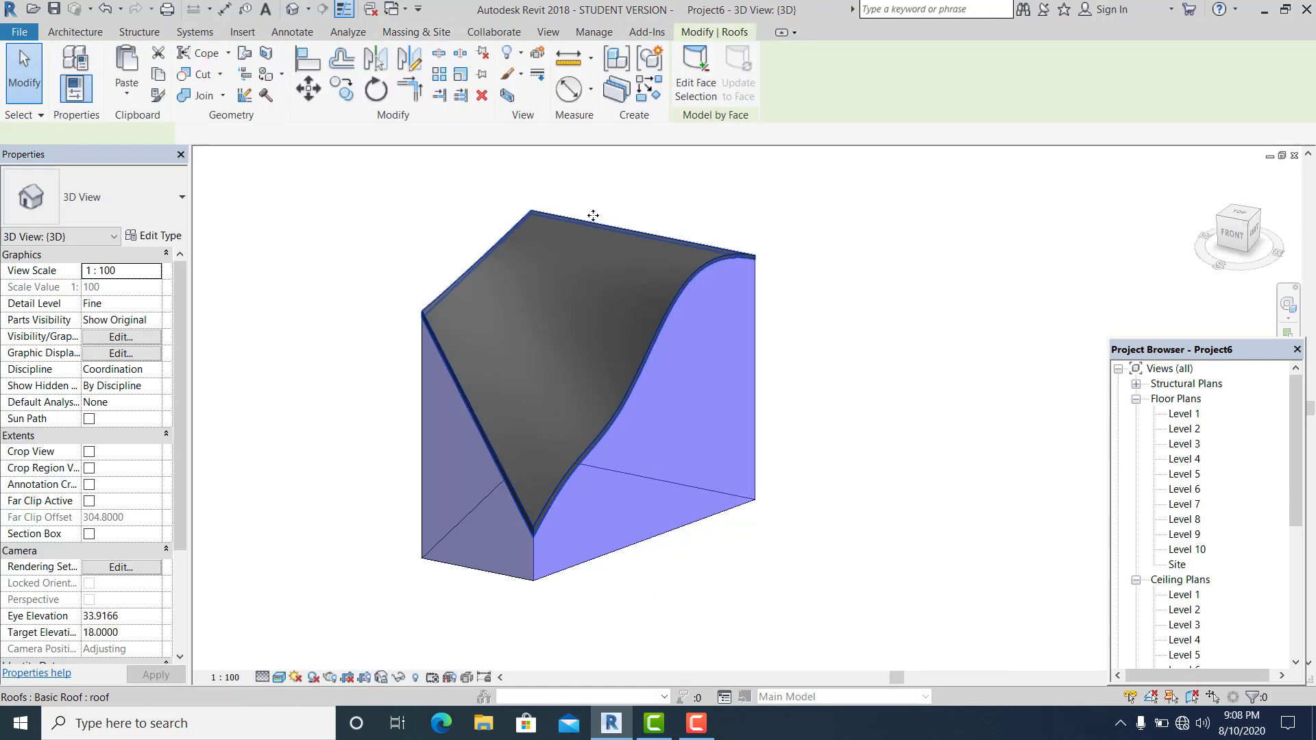
pyautogui.click(593, 215)
pyautogui.click(155, 236)
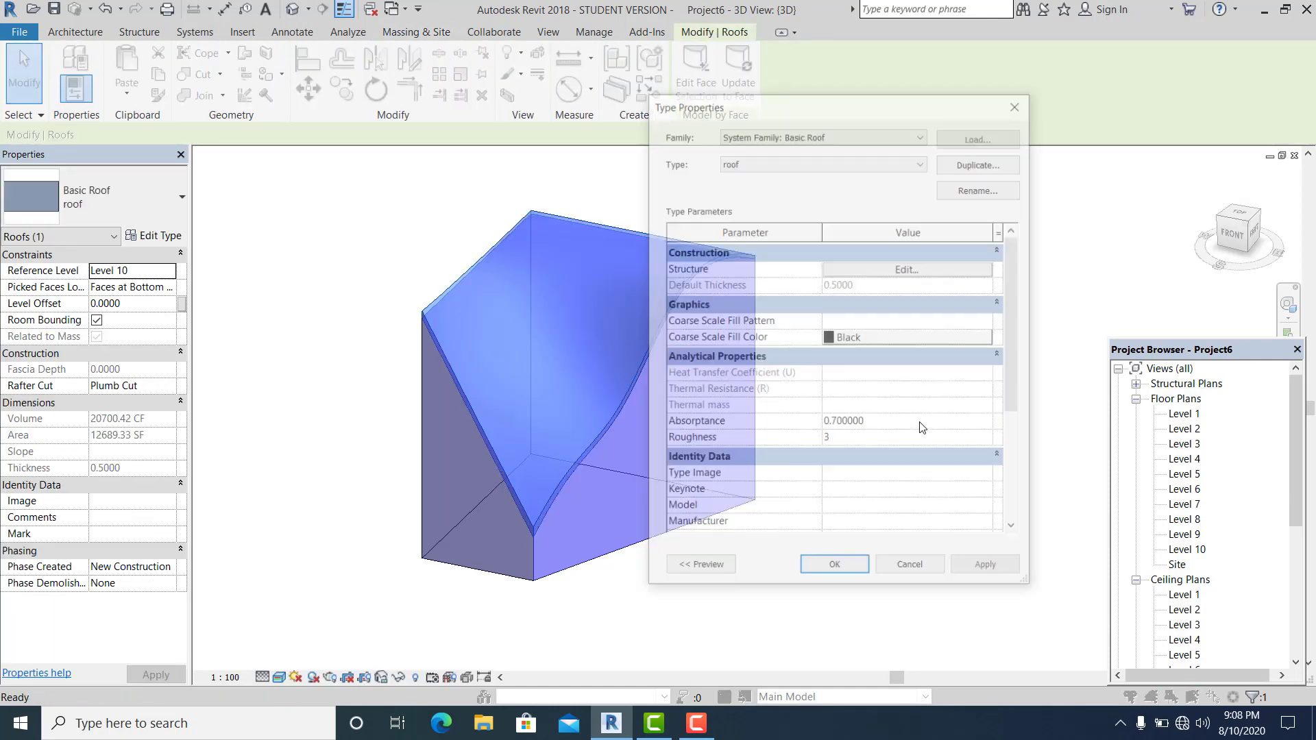
pyautogui.click(918, 270)
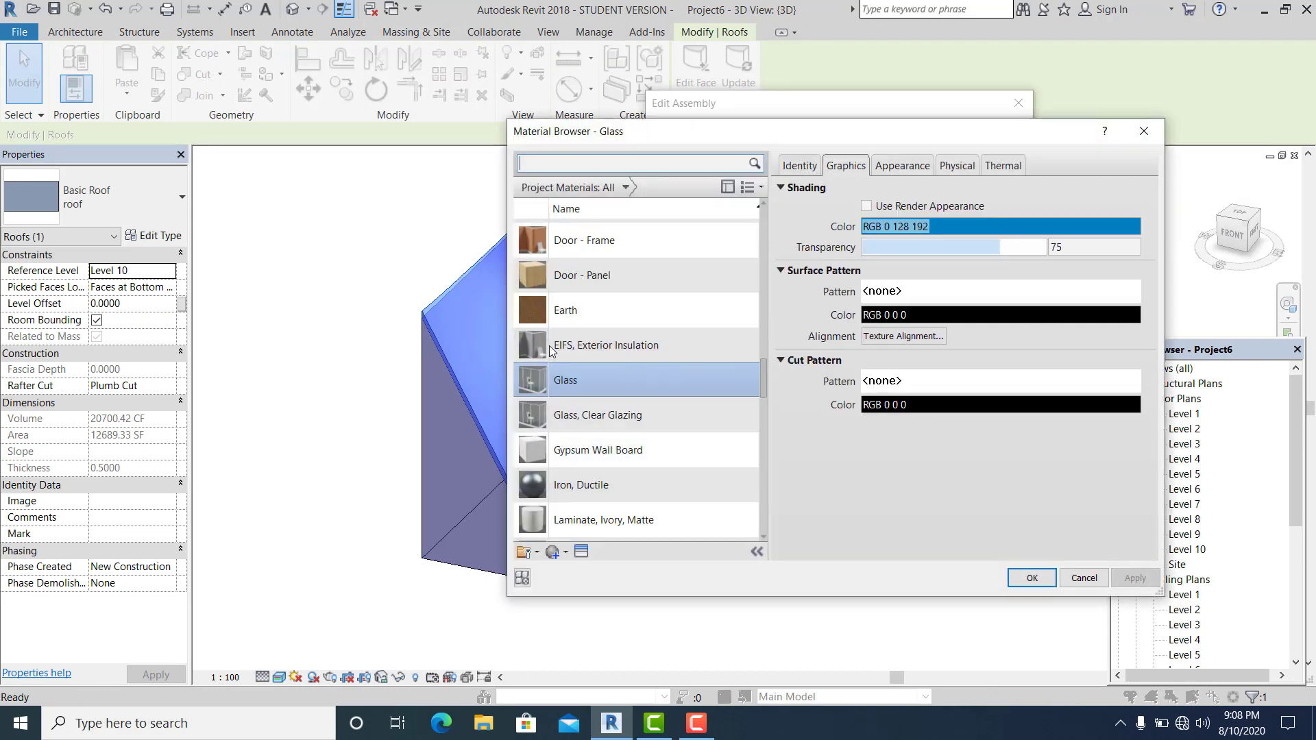
pyautogui.click(649, 450)
pyautogui.press('Return')
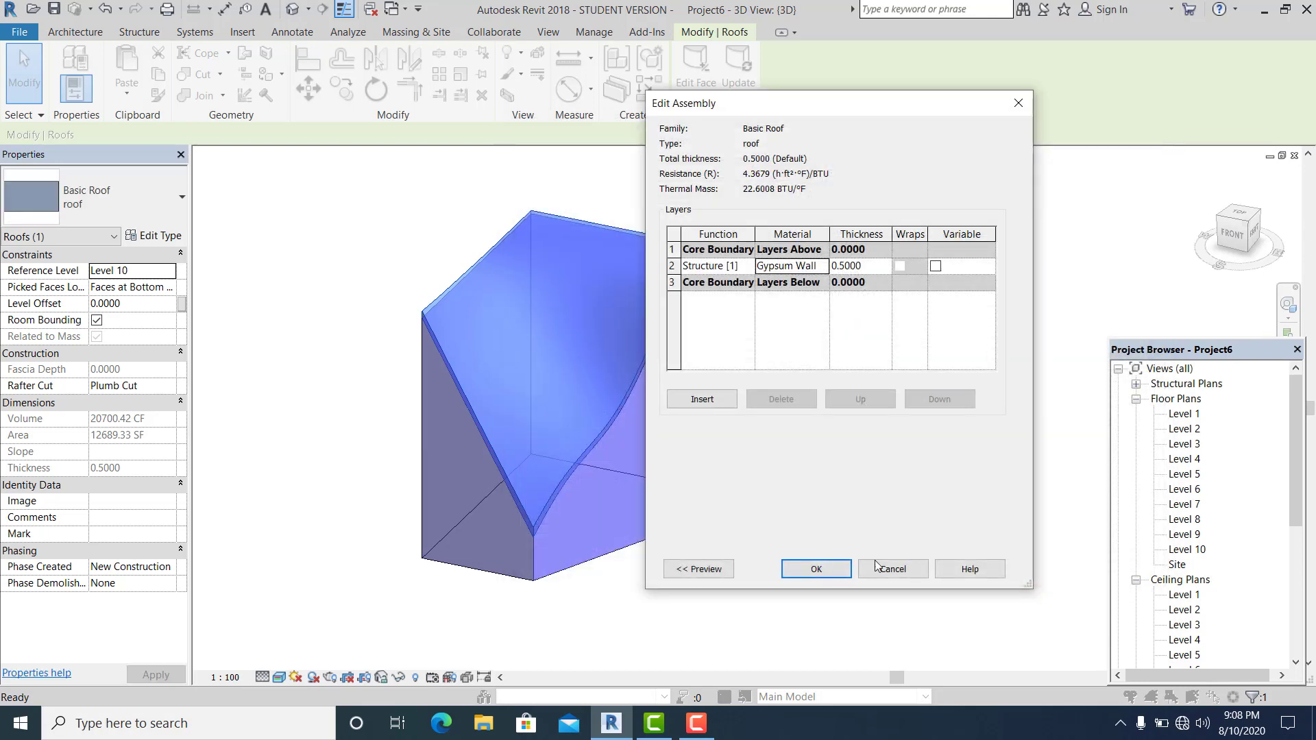
pyautogui.click(816, 569)
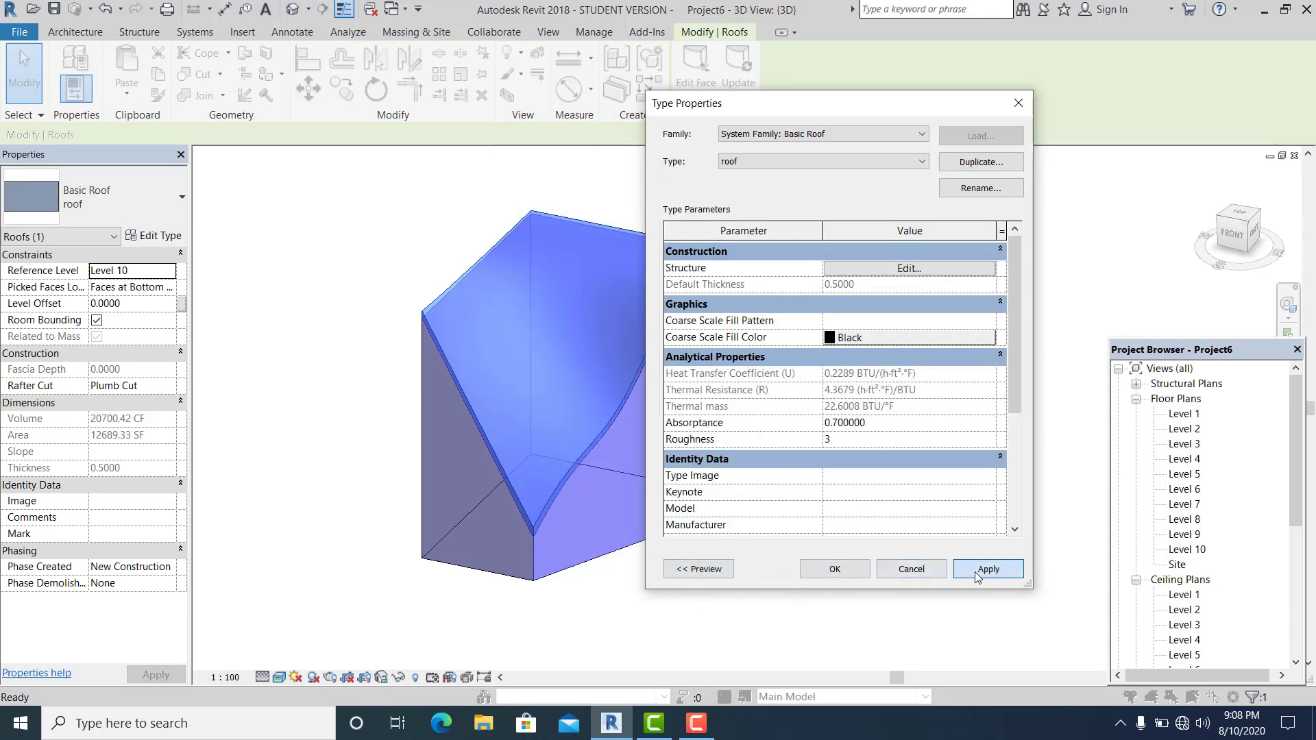
pyautogui.click(975, 572)
pyautogui.click(835, 569)
pyautogui.click(799, 597)
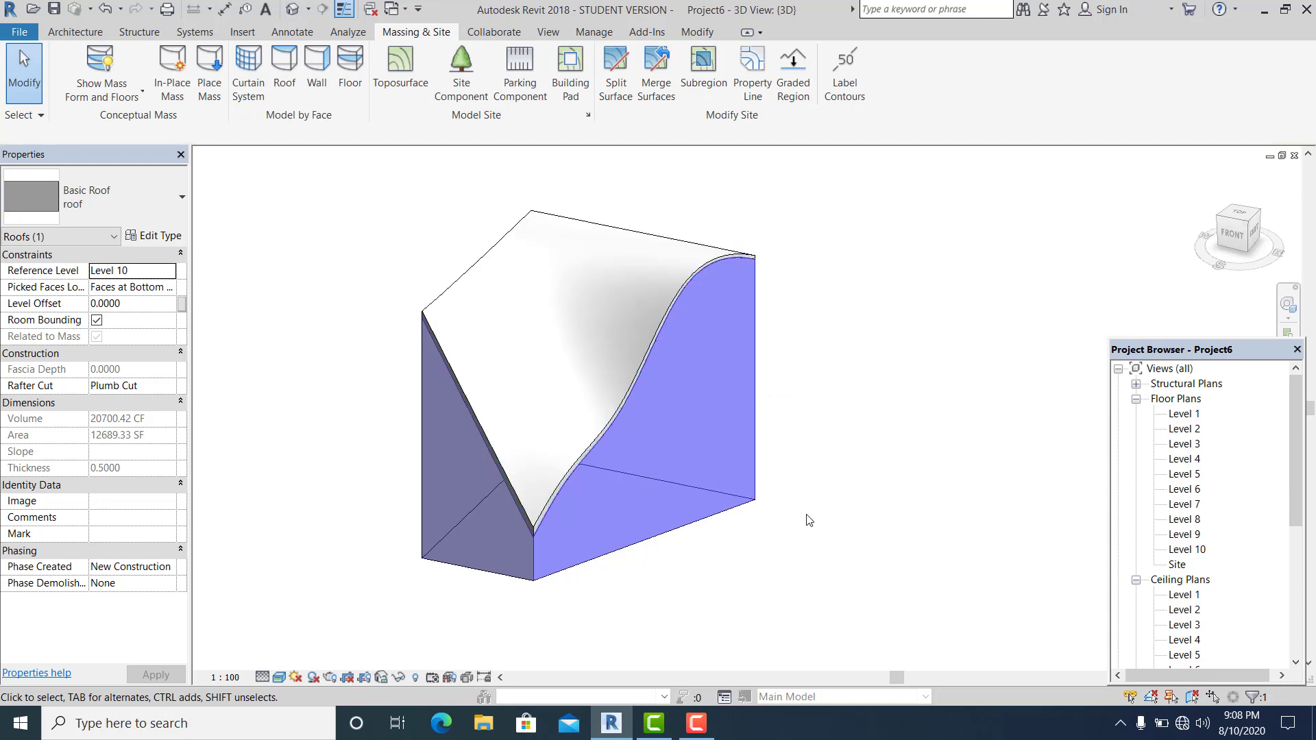
pyautogui.keyDown('shift'); pyautogui.moveTo(842, 513); pyautogui.dragTo(892, 480, button='middle'); pyautogui.keyUp('shift')
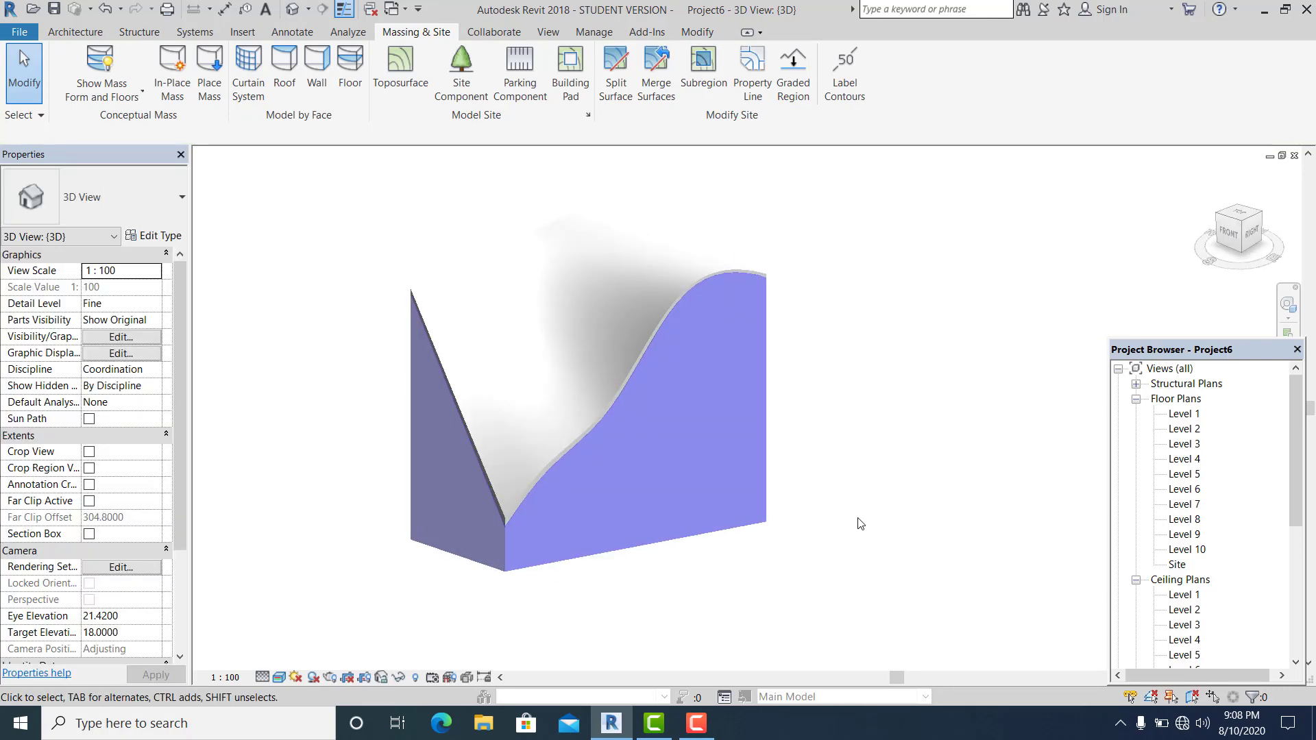
# On the Level 1 floor plan, create a Generic - 12" floor bounded by the four picked edges of the mass footprint
pyautogui.doubleClick(1185, 414)
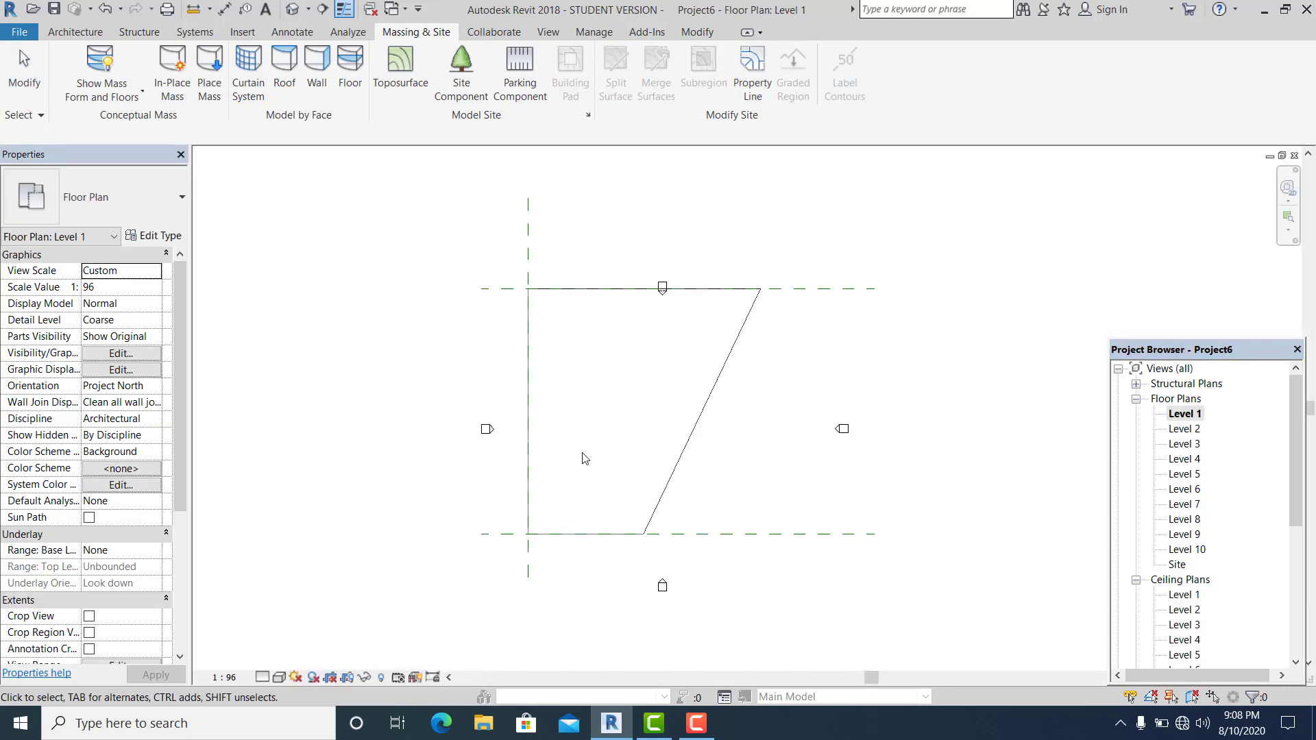
pyautogui.scroll(1, 594, 469)
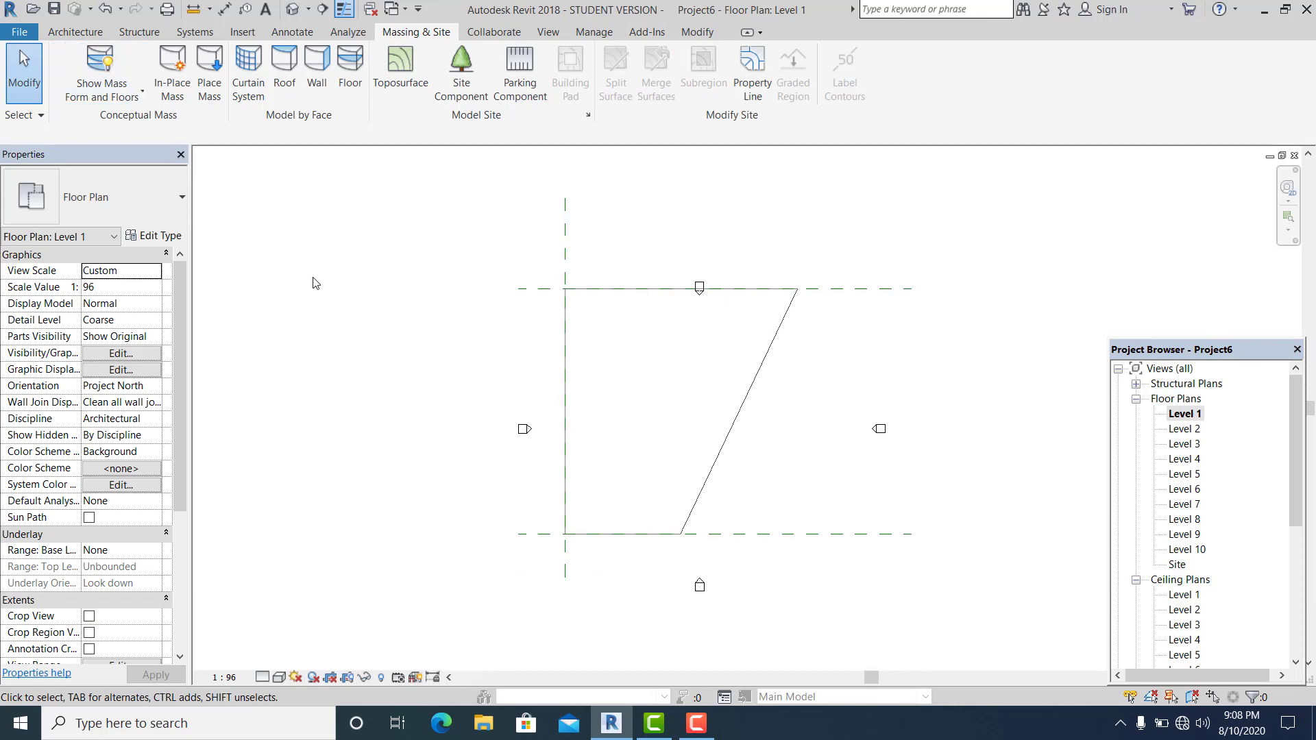
pyautogui.click(75, 31)
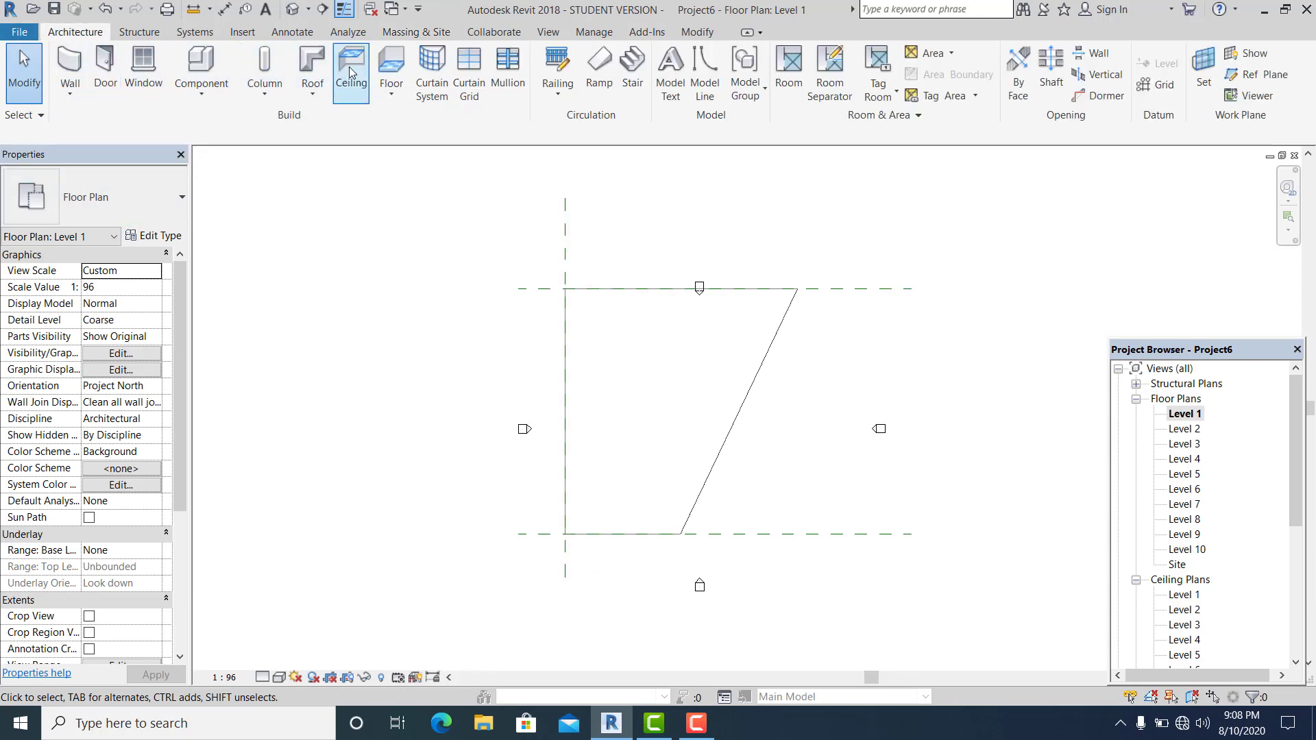
pyautogui.click(397, 74)
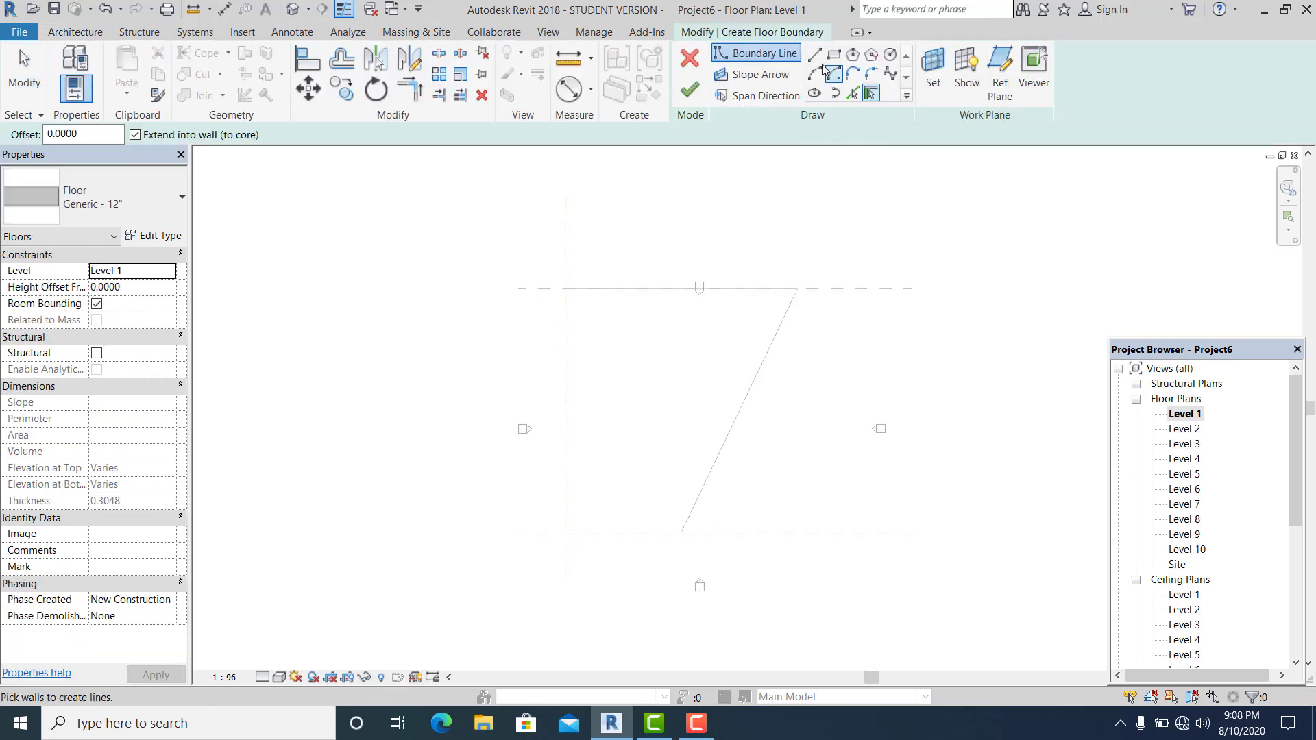
pyautogui.click(854, 93)
pyautogui.click(565, 318)
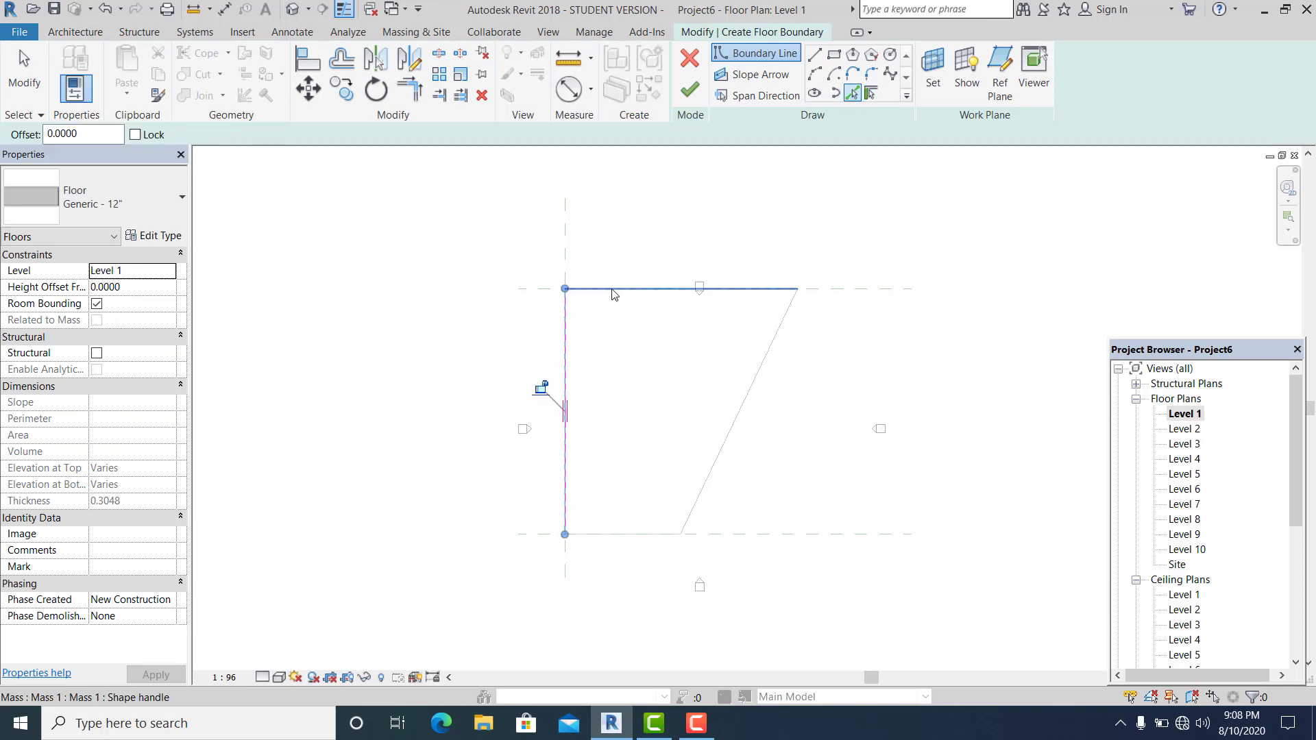
pyautogui.click(611, 290)
pyautogui.click(770, 363)
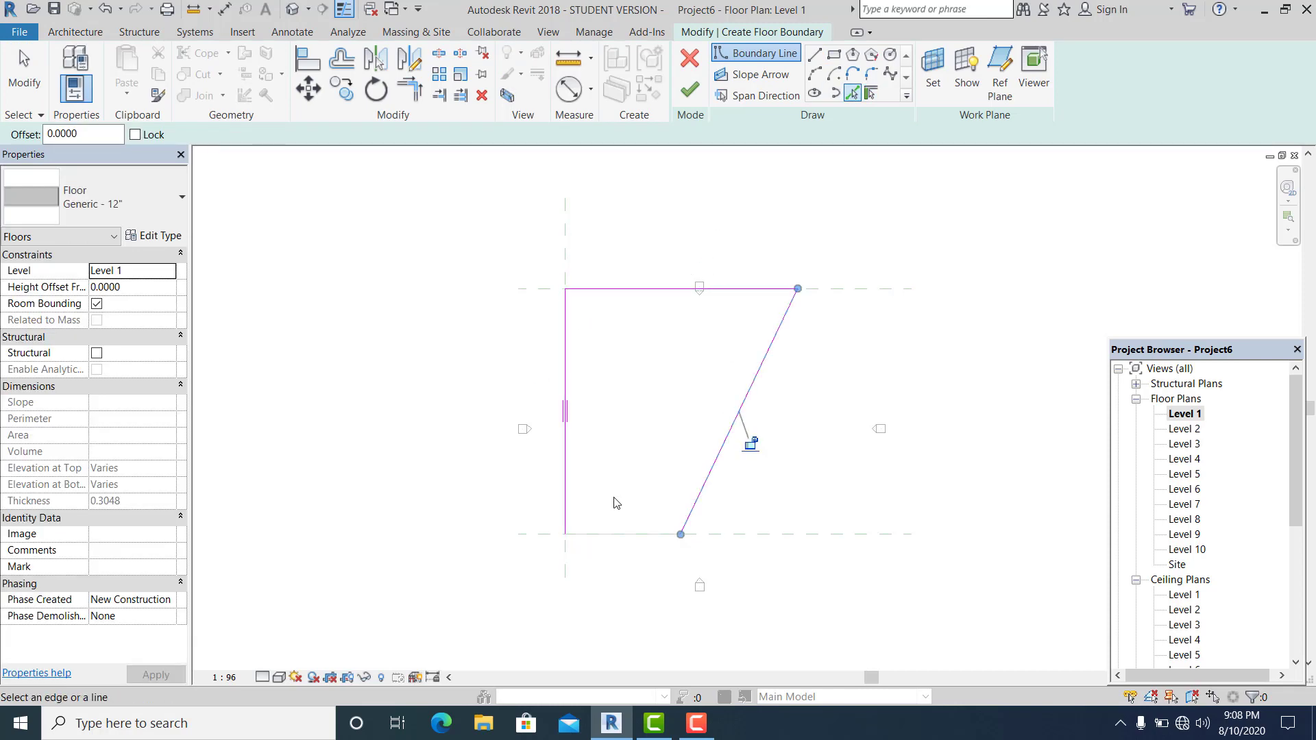
pyautogui.click(622, 535)
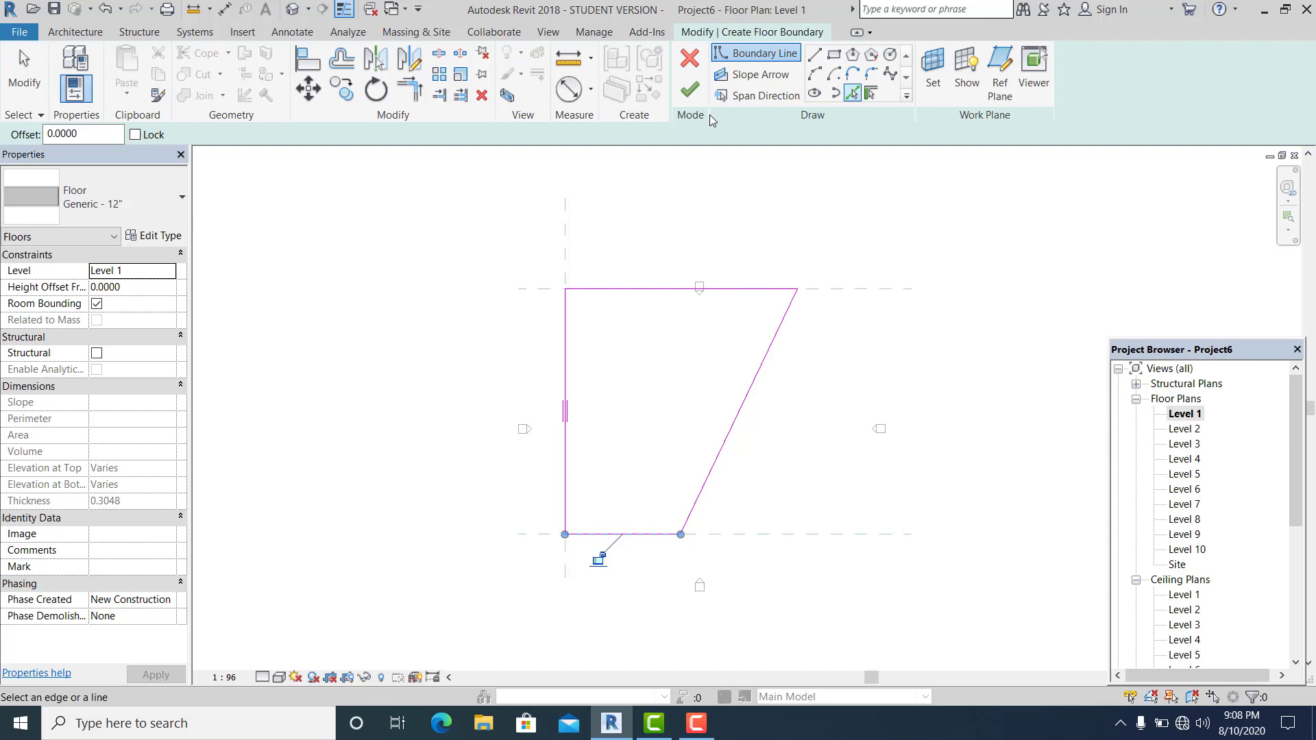
pyautogui.click(689, 89)
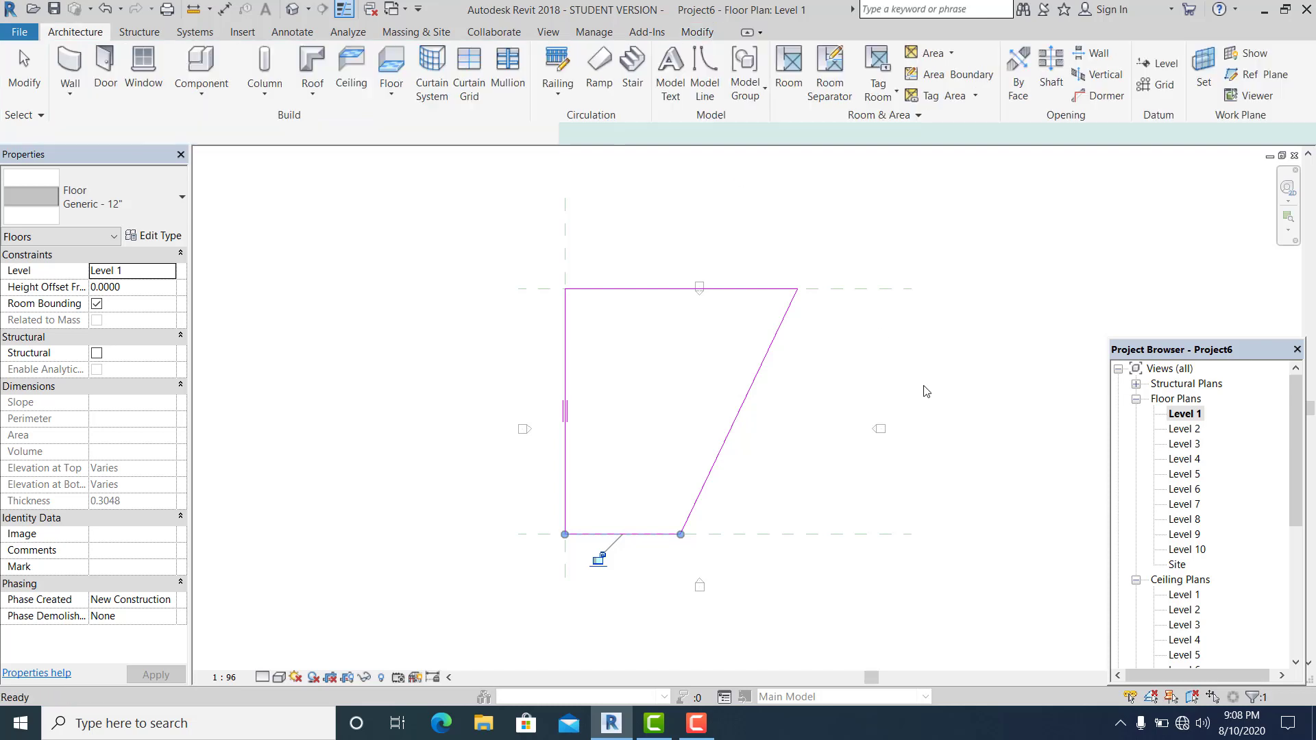
pyautogui.click(925, 391)
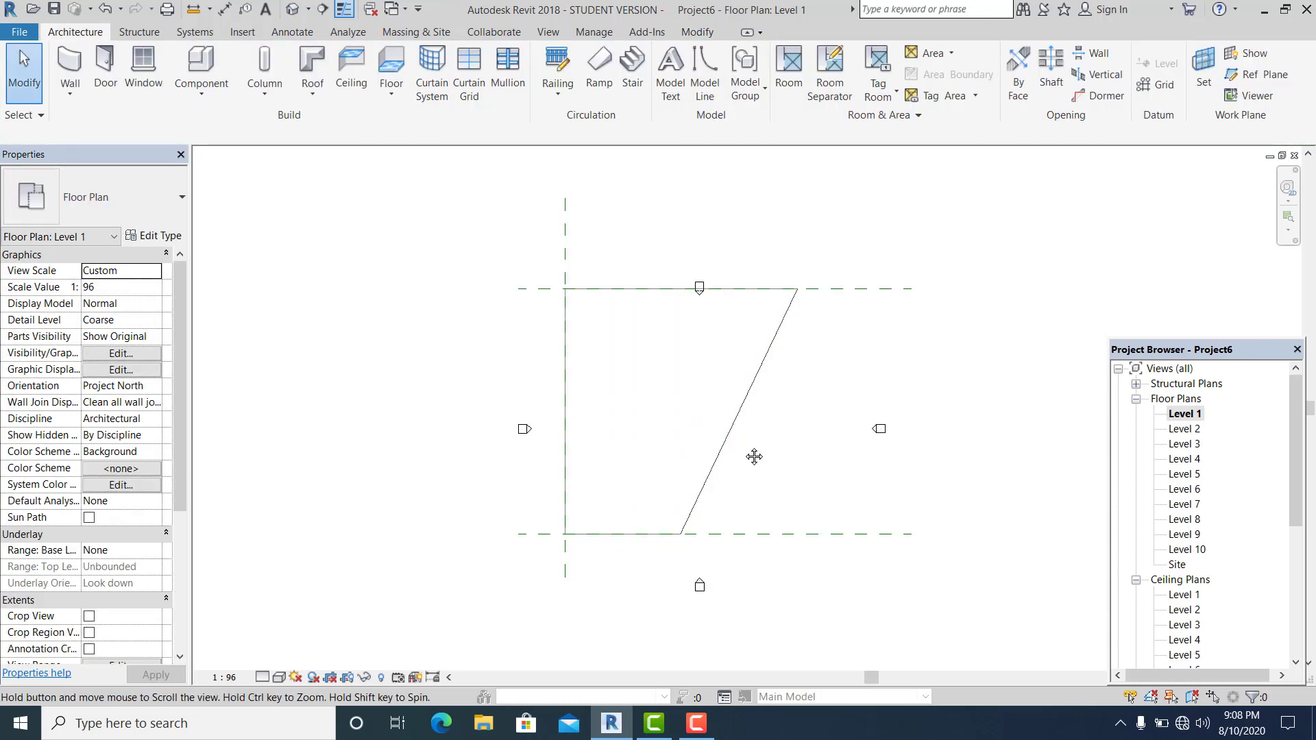
# Return to the 3D view, start a wall by face and duplicate the Generic - 8" wall type as "wall"
pyautogui.moveTo(755, 455); pyautogui.dragTo(690, 436, button='middle')
pyautogui.click(293, 9)
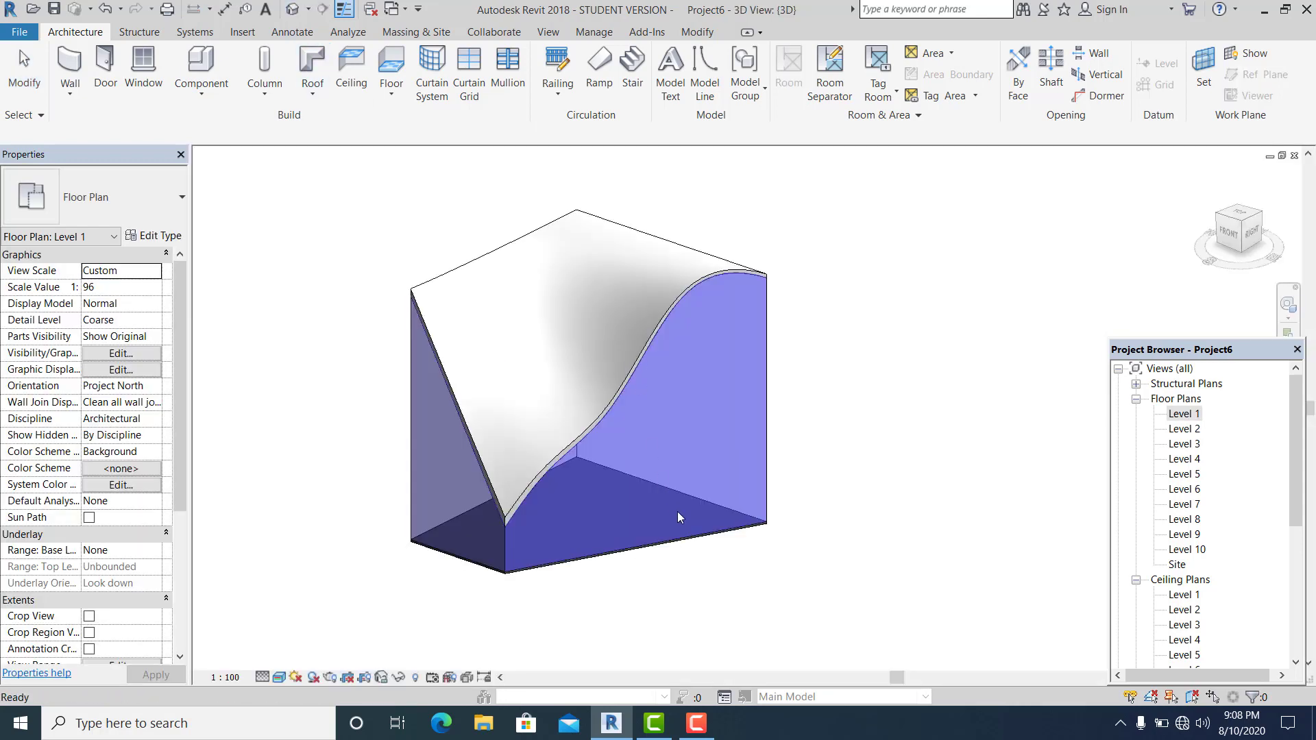
pyautogui.keyDown('shift'); pyautogui.moveTo(686, 579); pyautogui.dragTo(480, 525, button='middle'); pyautogui.keyUp('shift')
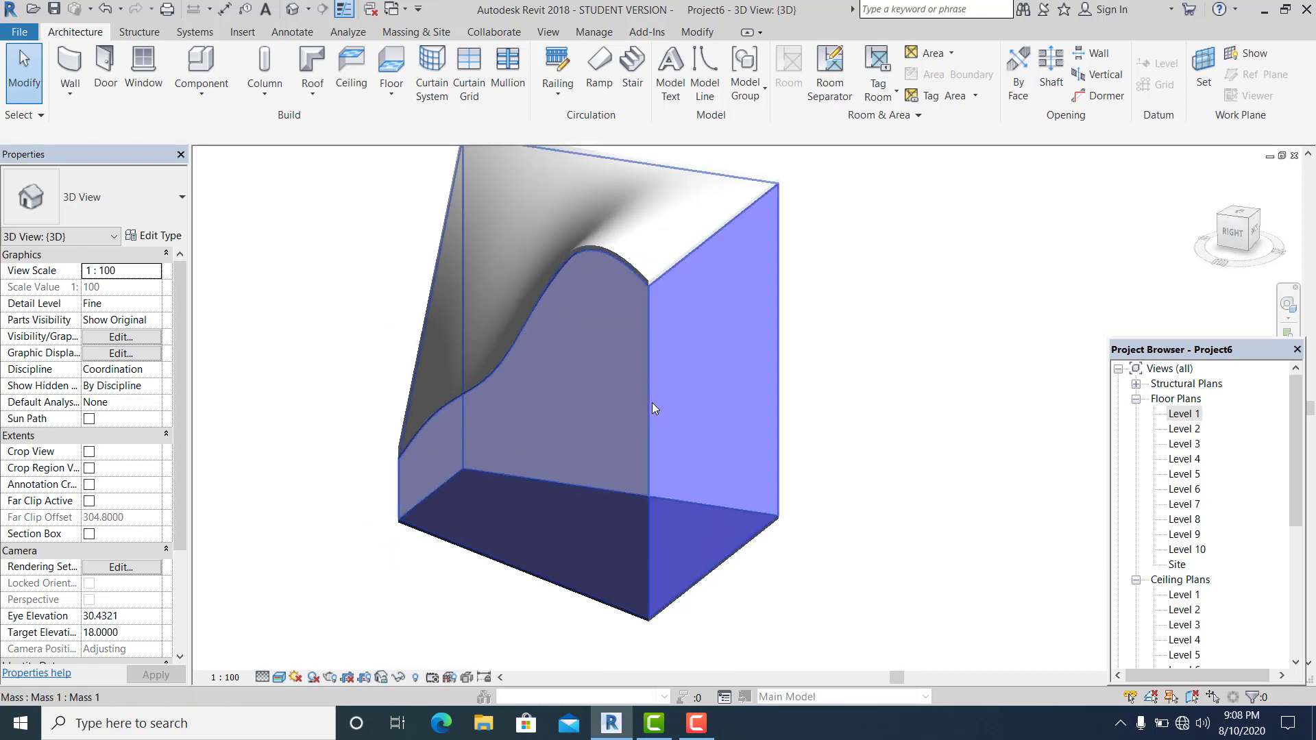
pyautogui.scroll(-1, 501, 322)
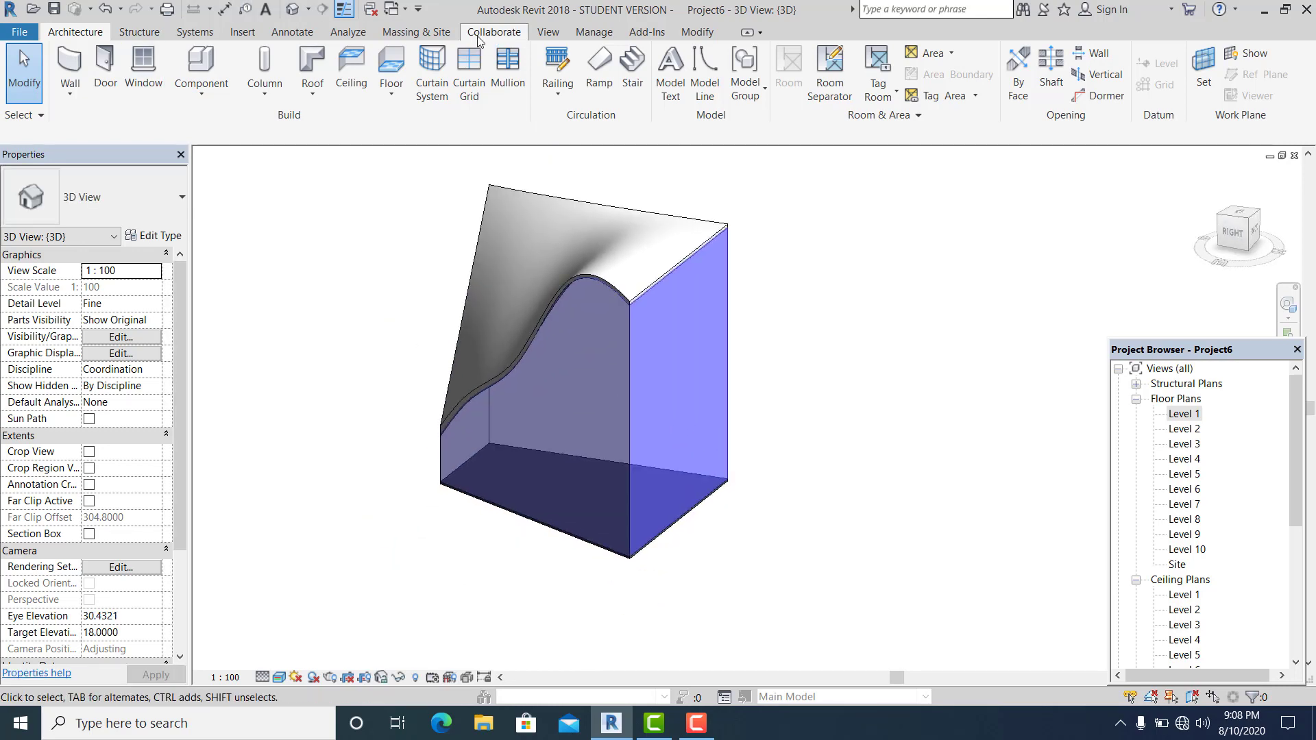
pyautogui.click(436, 34)
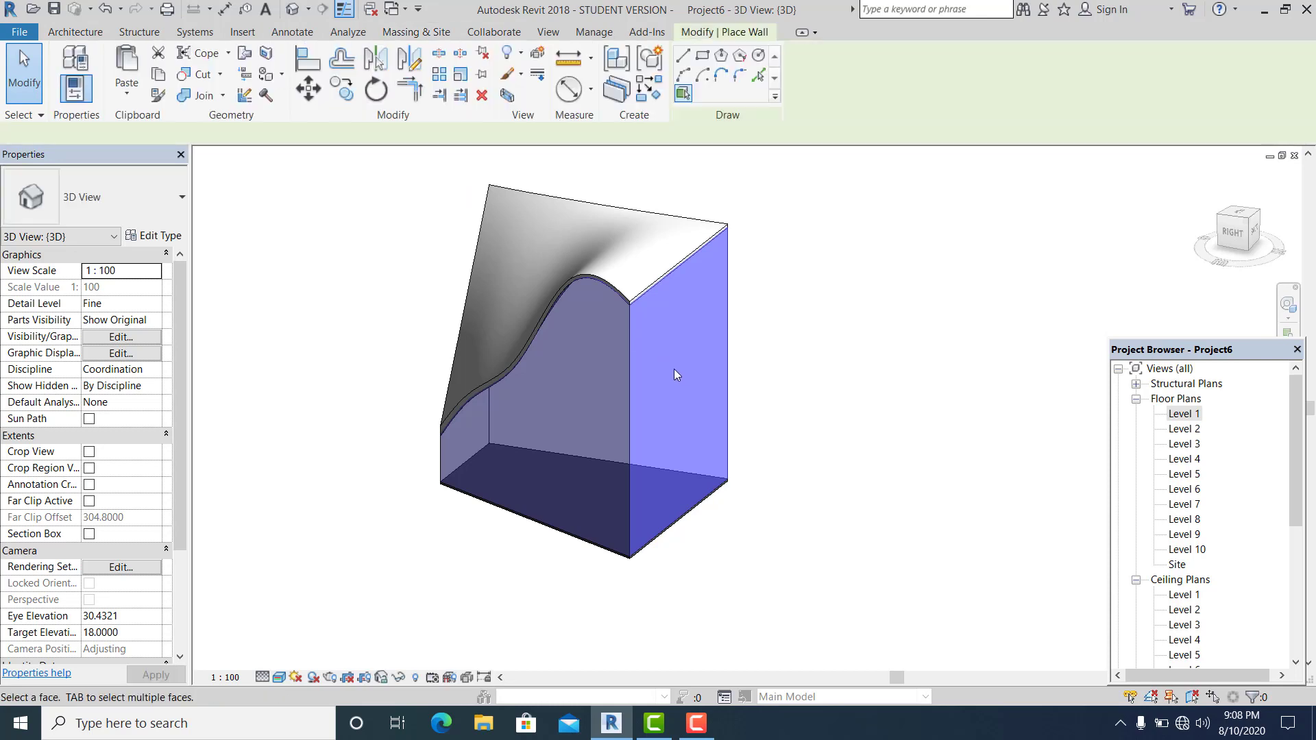
pyautogui.click(158, 237)
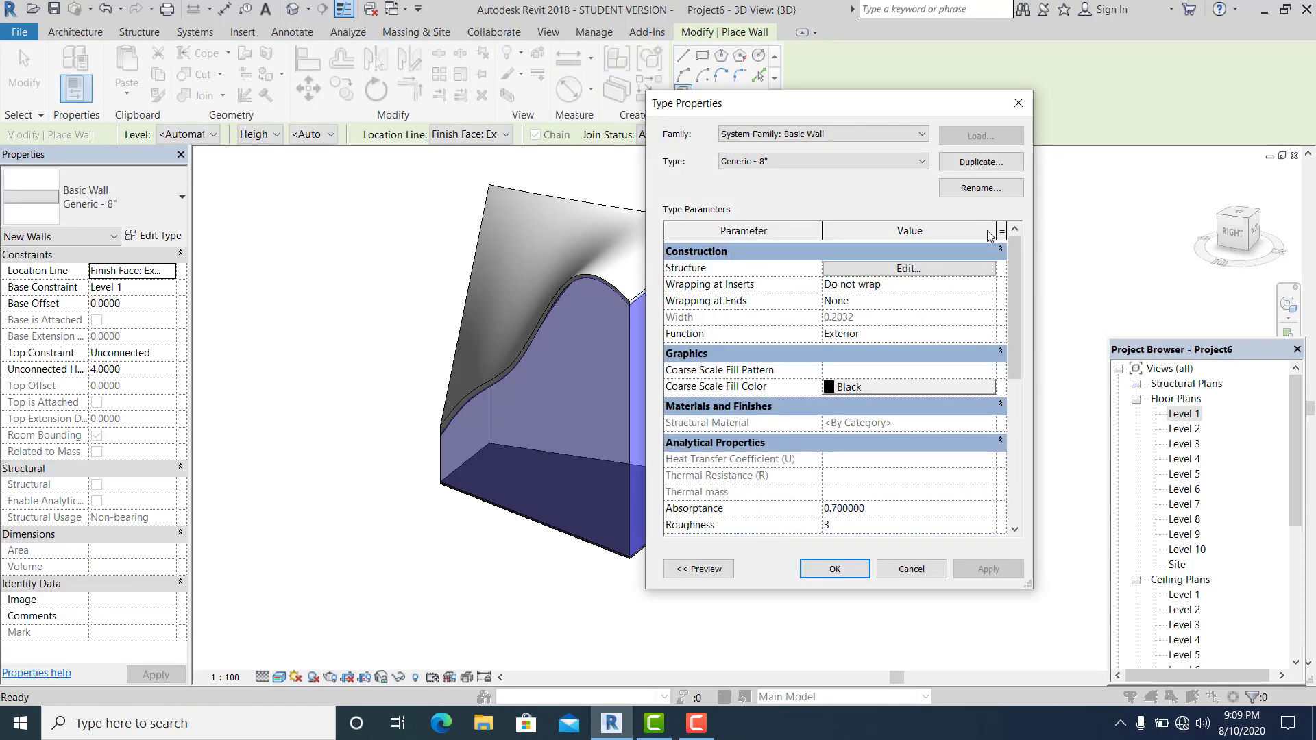
pyautogui.click(981, 163)
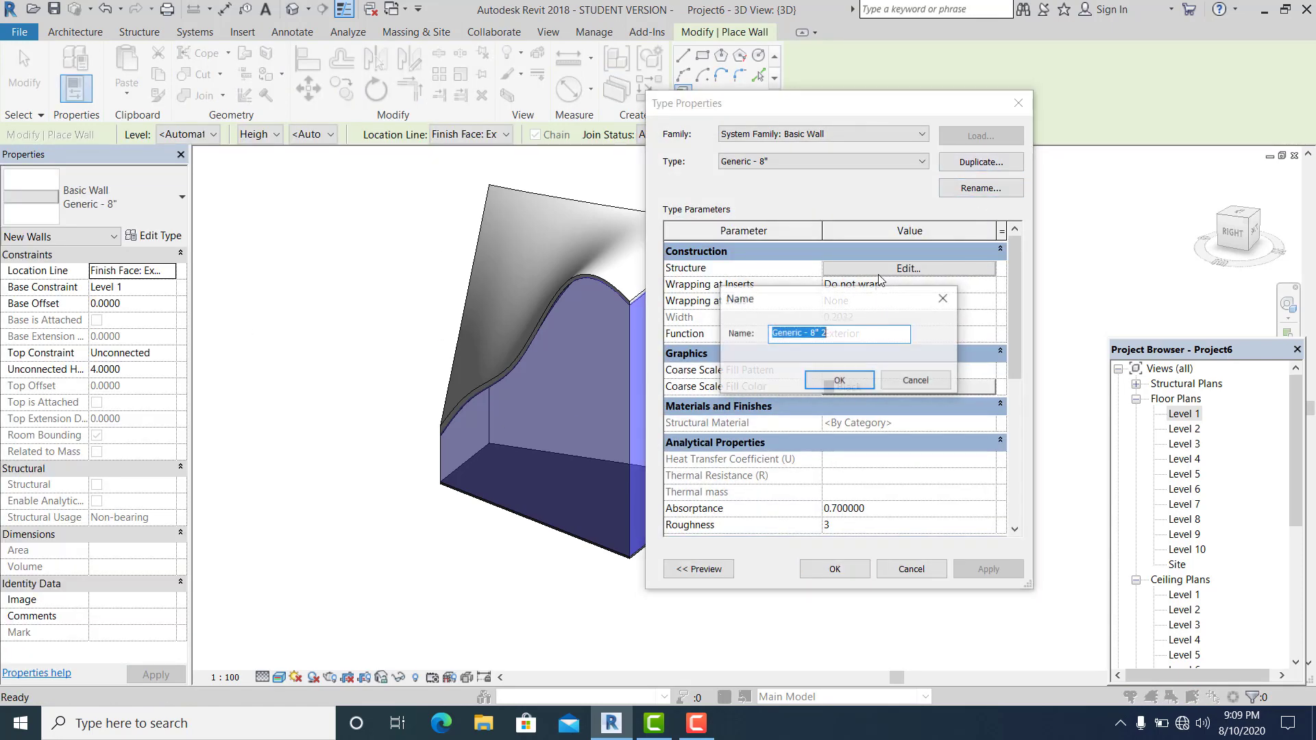
pyautogui.click(838, 381)
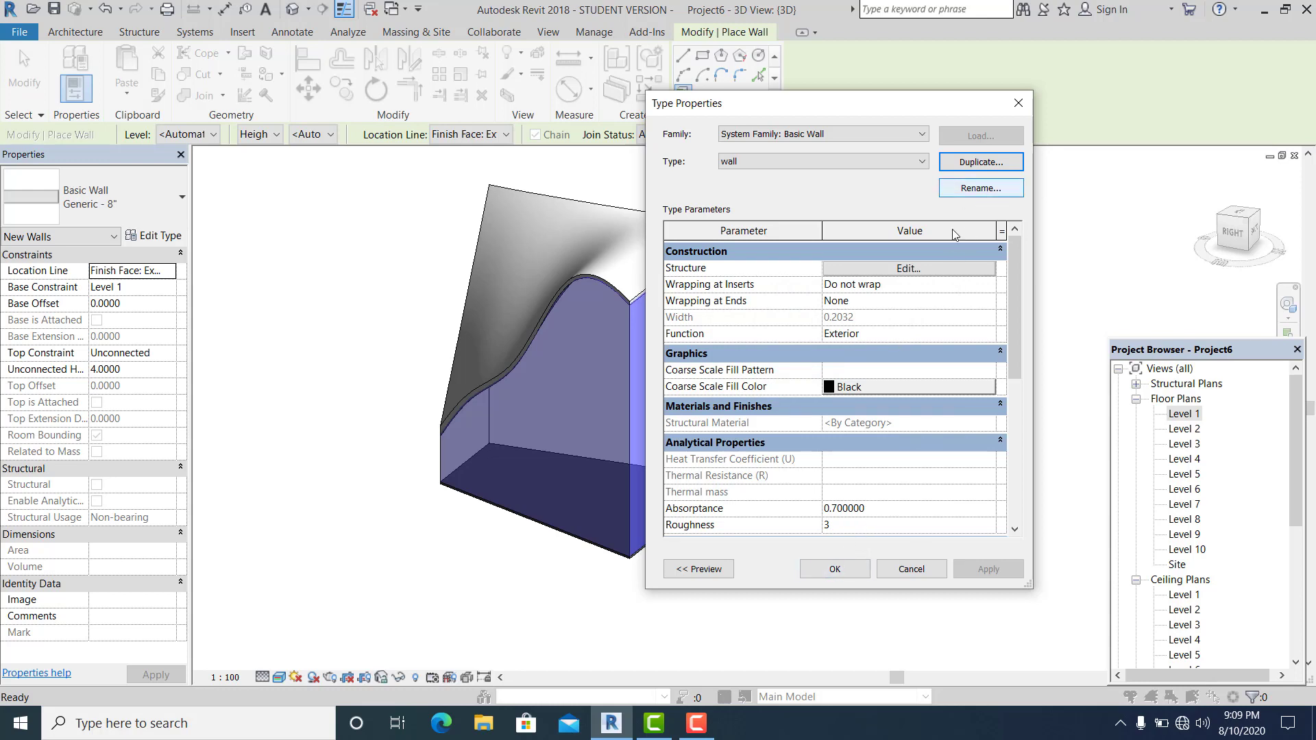
# Set the structure layer material of the "wall" type to Gypsum Wall Board
pyautogui.click(925, 284)
pyautogui.click(909, 268)
pyautogui.click(815, 280)
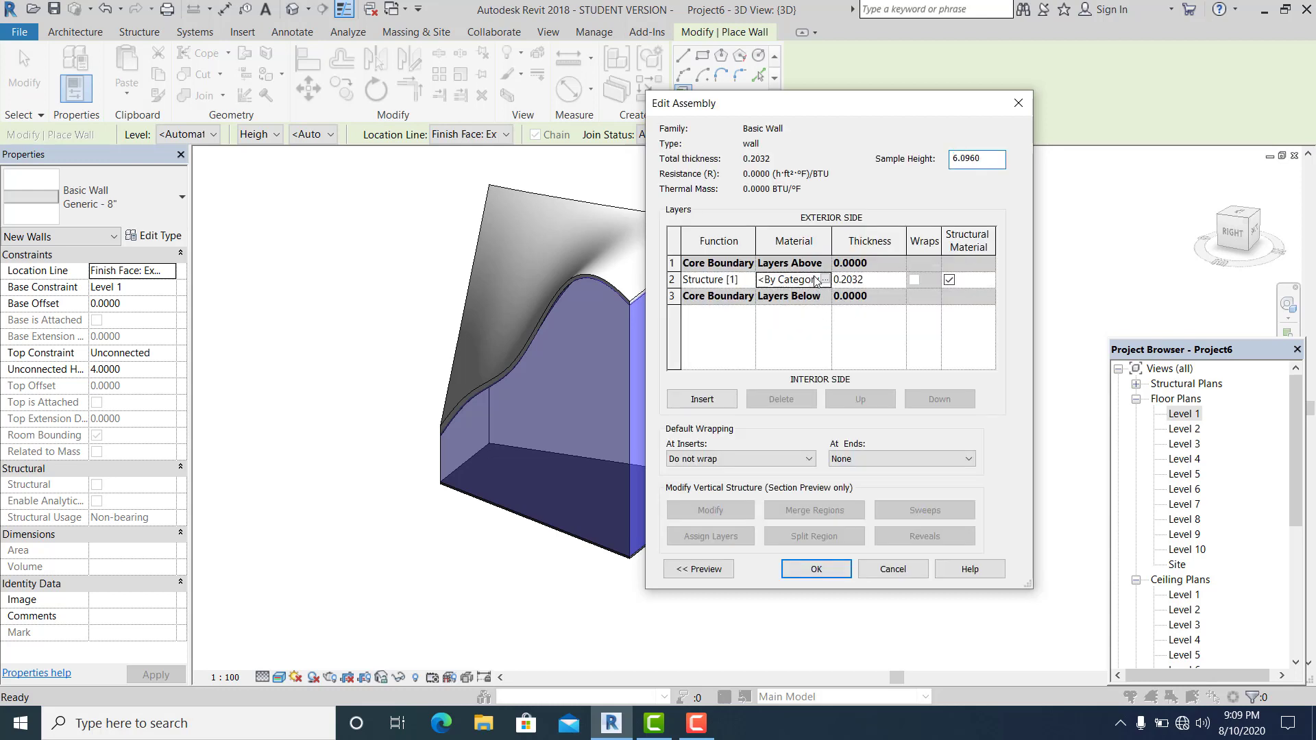
pyautogui.click(826, 279)
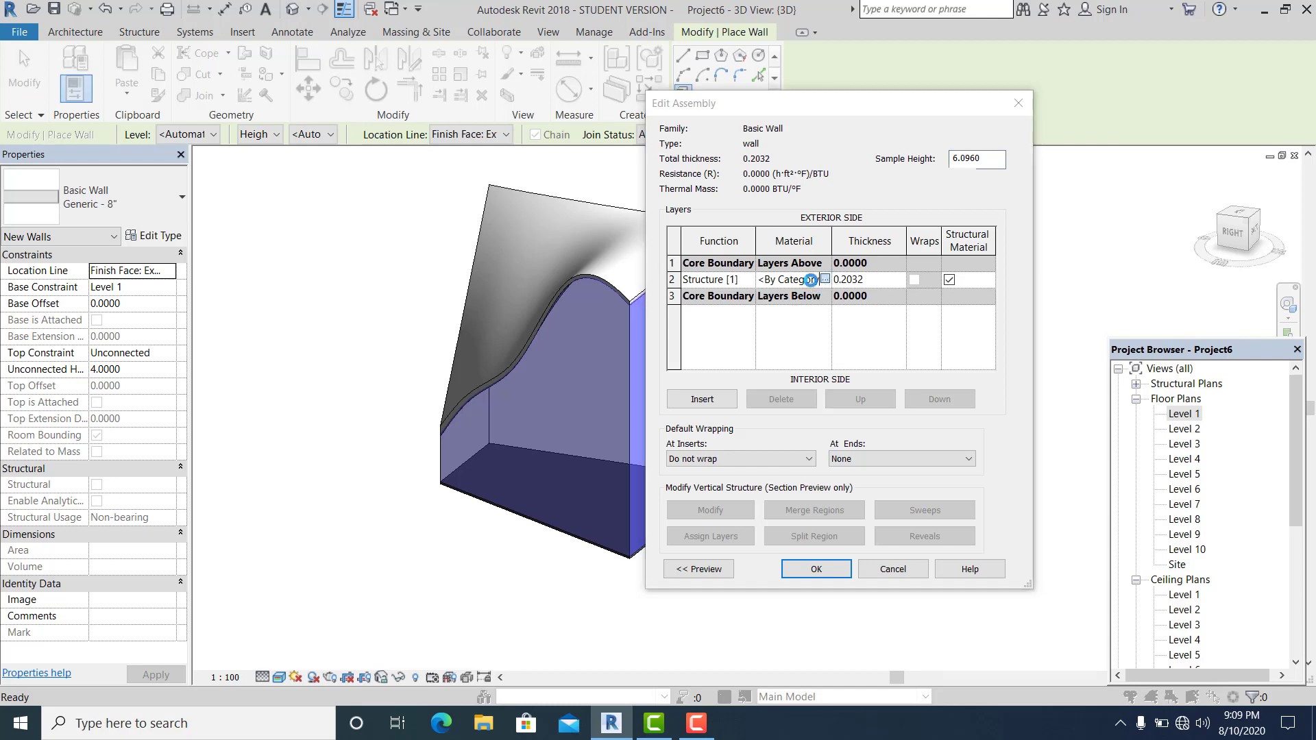
pyautogui.scroll(-1, 609, 388)
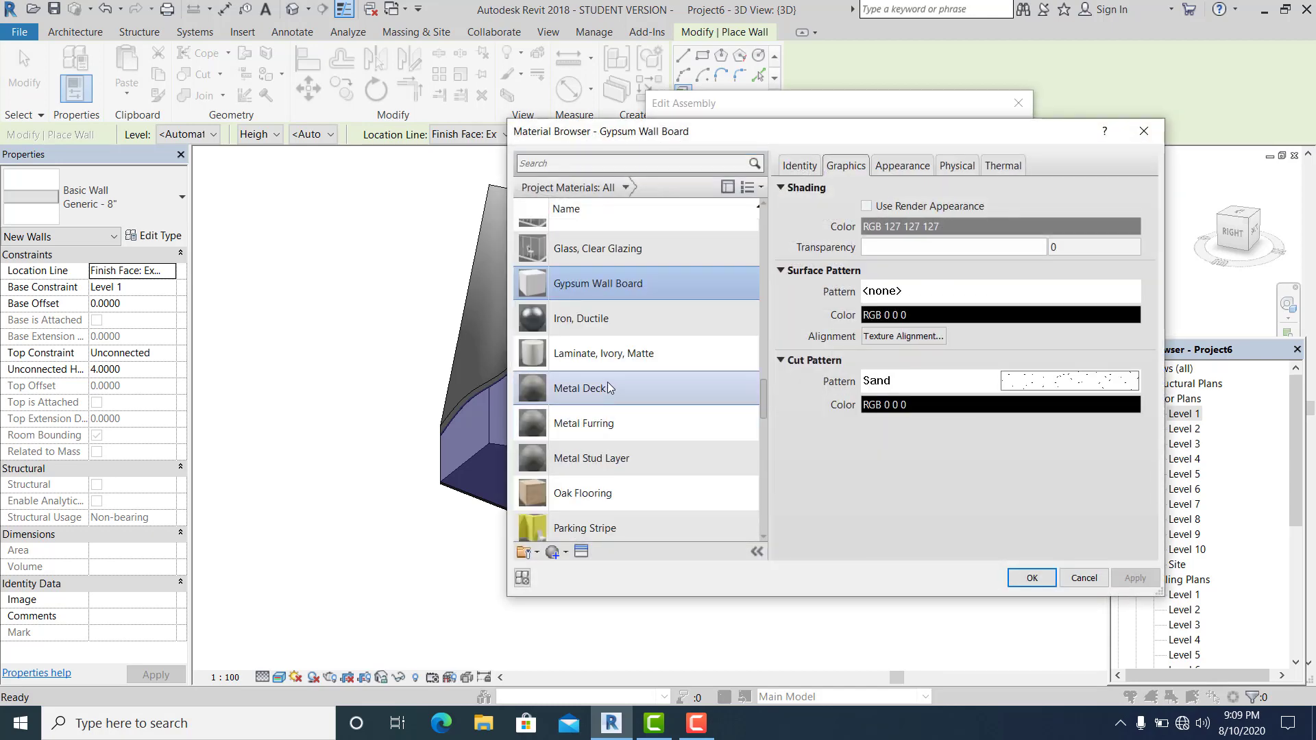
pyautogui.doubleClick(611, 290)
pyautogui.click(819, 576)
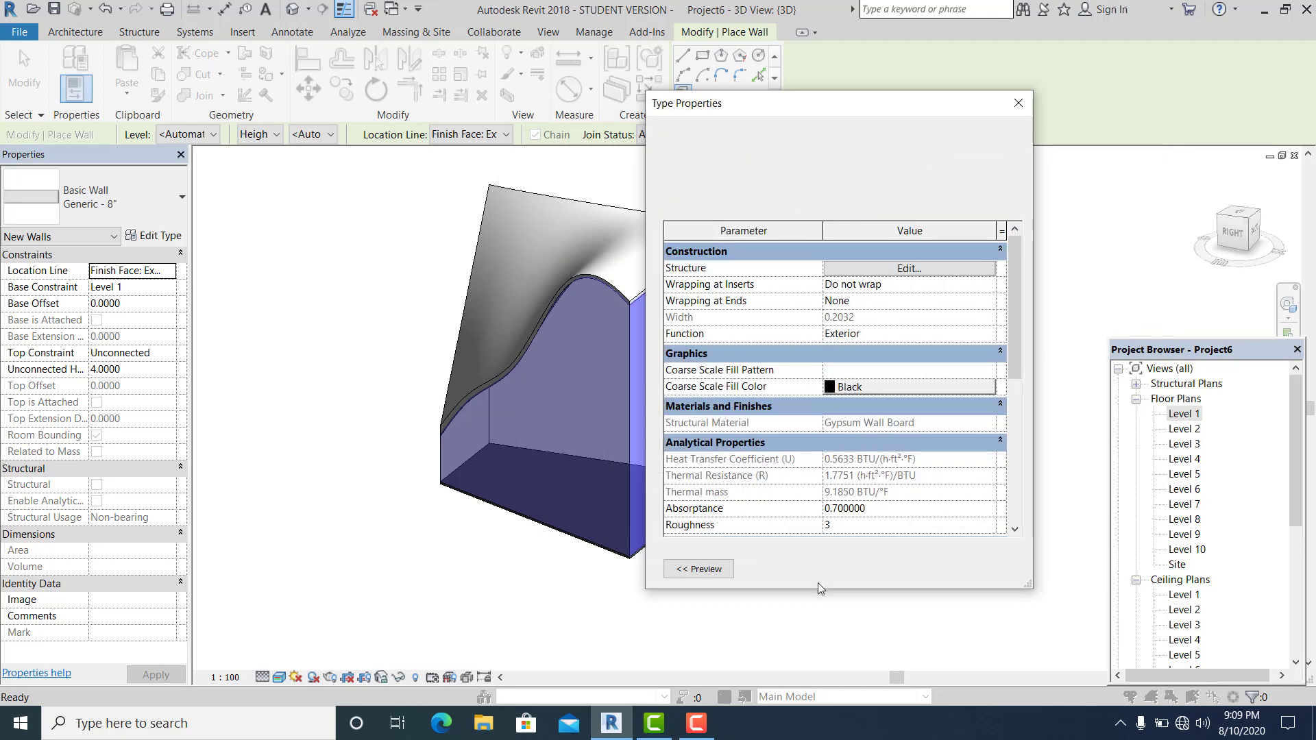
pyautogui.click(835, 572)
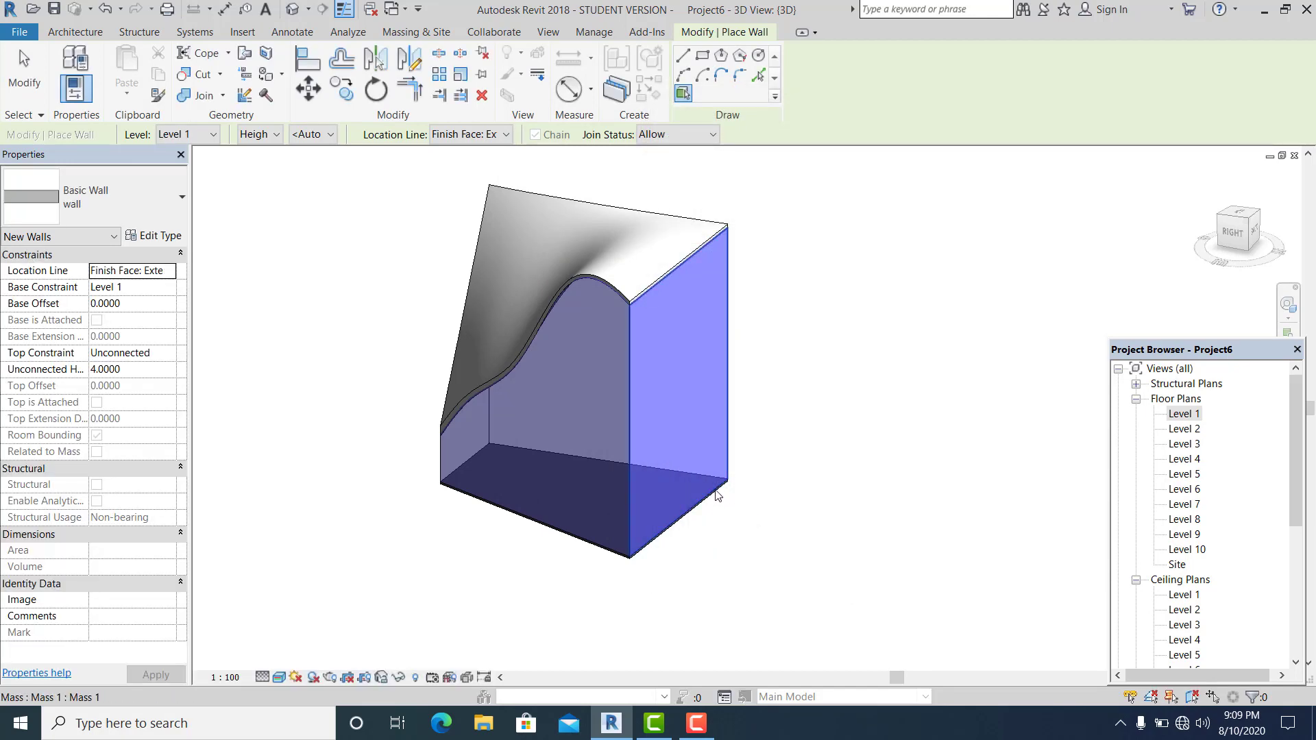
# Place a wall on the picked base edge of the mass's left face, raise its top to a 36 m height, and select it
pyautogui.click(764, 83)
pyautogui.moveTo(825, 508)
pyautogui.keyDown('shift'); pyautogui.mouseDown(button='middle')
pyautogui.moveTo(880, 527)
pyautogui.moveTo(689, 515)
pyautogui.mouseUp(button='middle'); pyautogui.keyUp('shift')
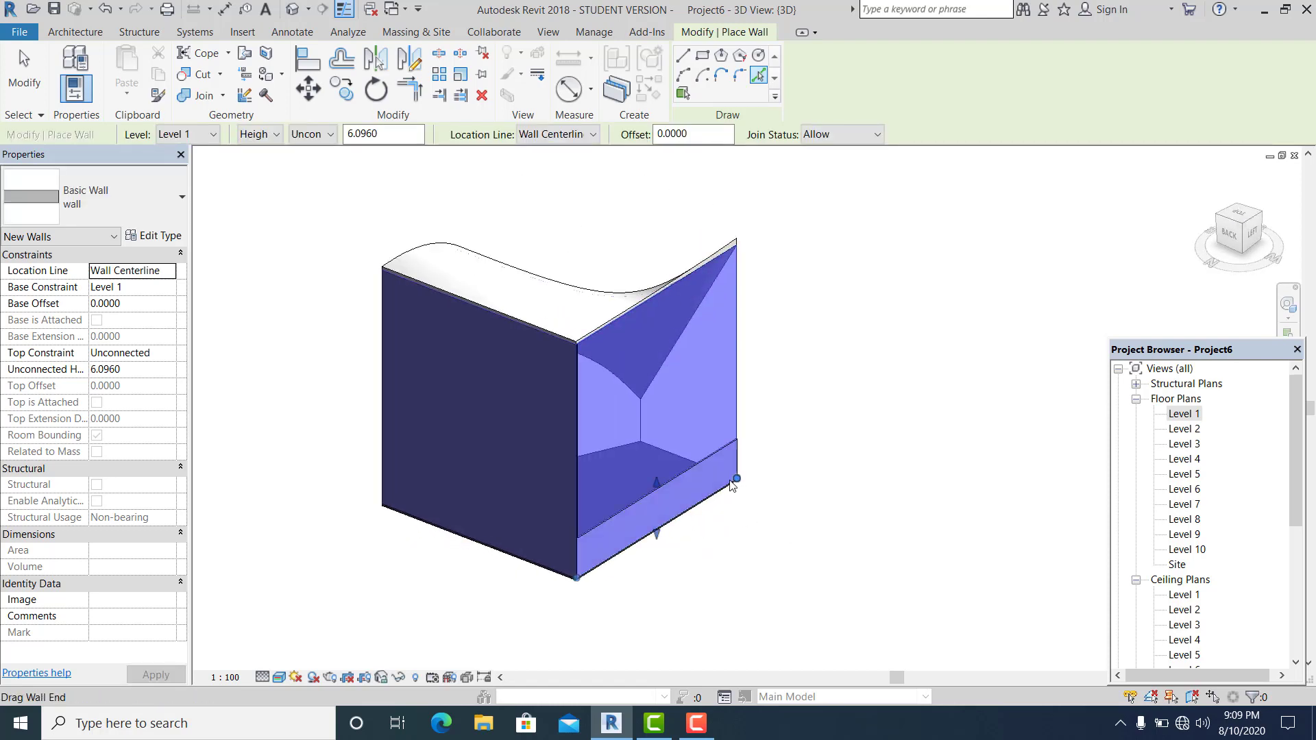
pyautogui.click(653, 288)
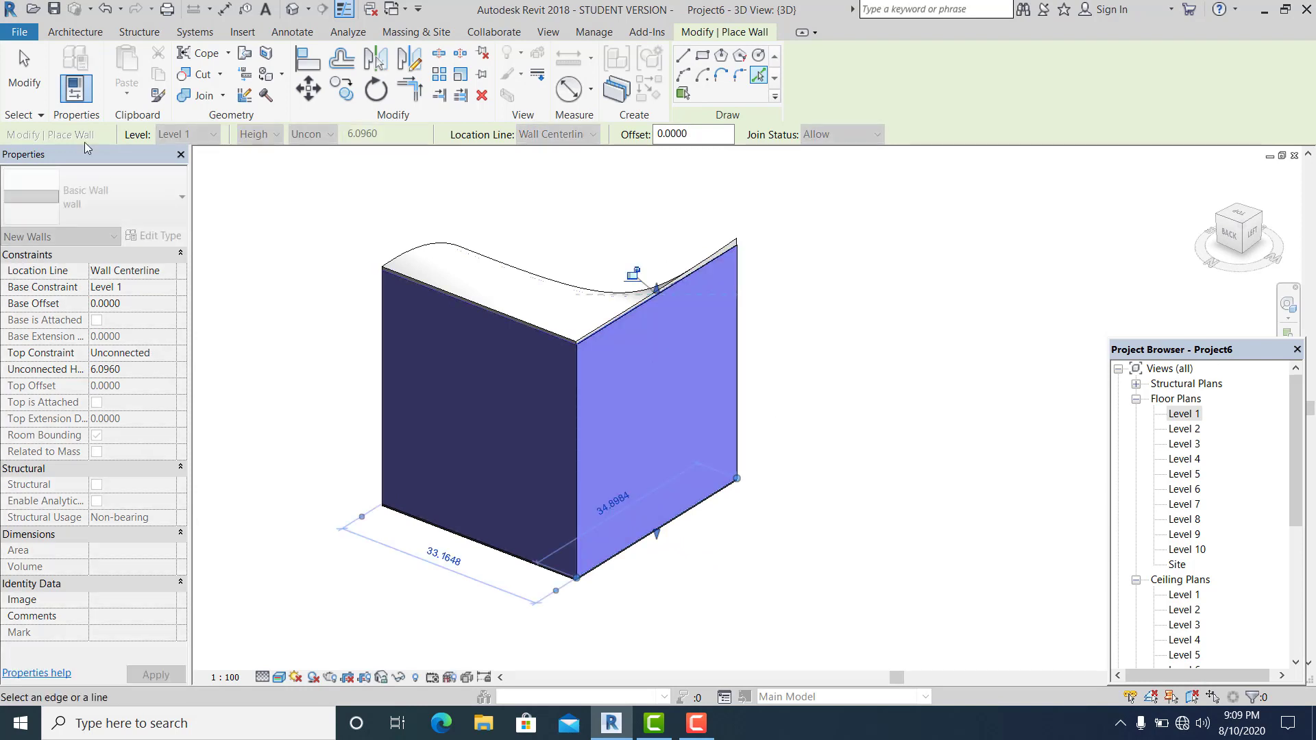
pyautogui.click(24, 75)
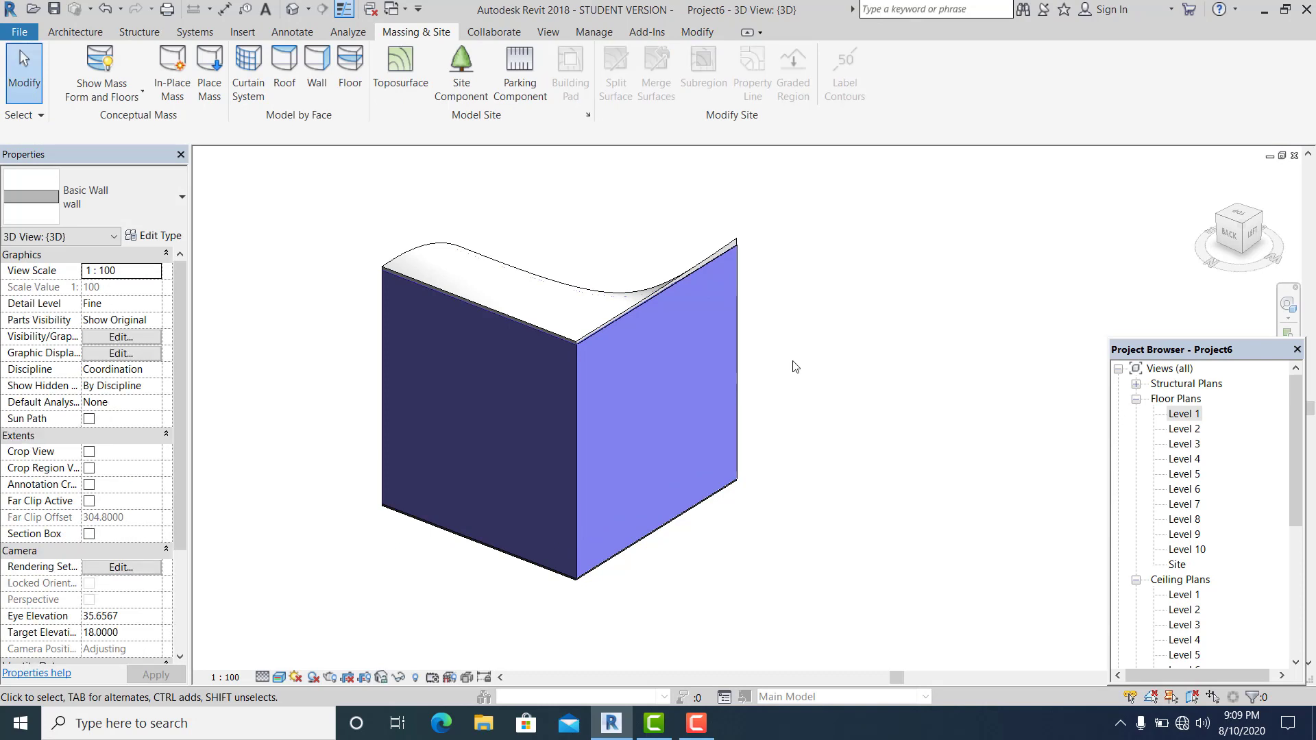
pyautogui.click(735, 294)
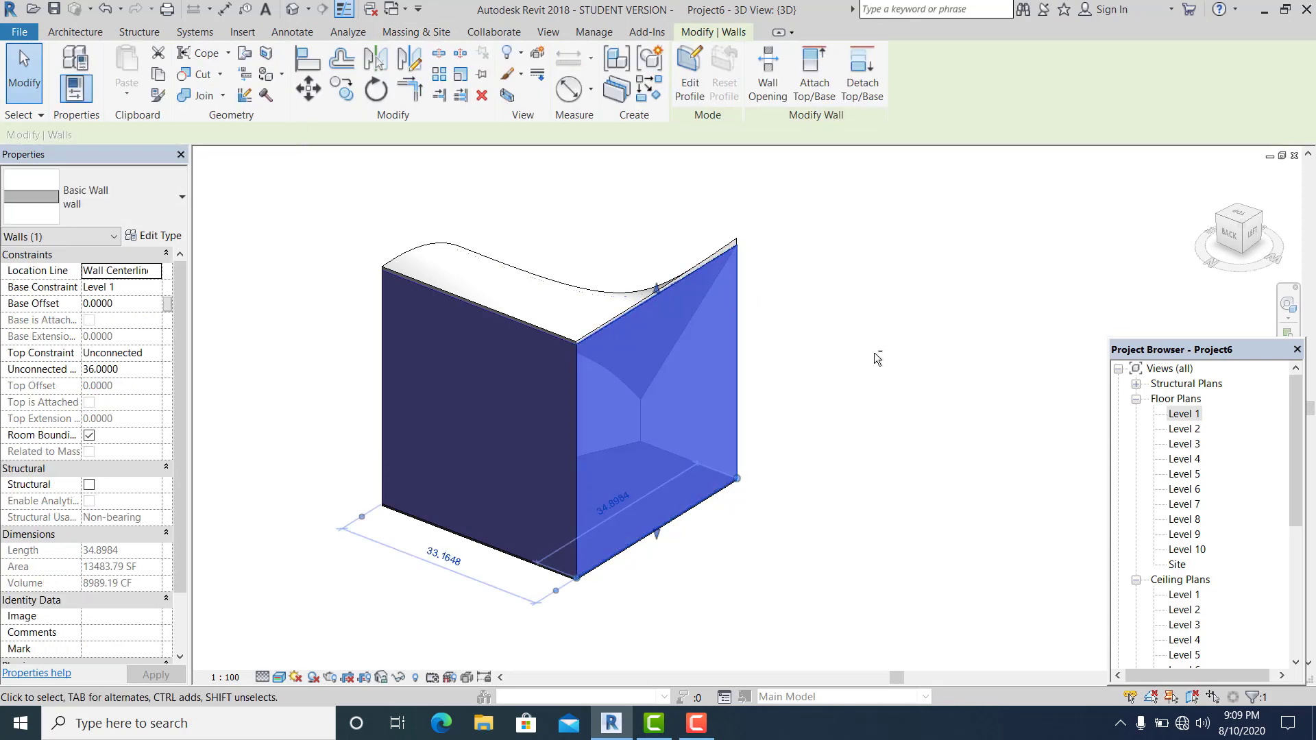
# Place walls by face of the "wall" type on the mass's triangular front face and its curved-top right face
pyautogui.keyDown('shift'); pyautogui.moveTo(741, 292); pyautogui.dragTo(755, 466, button='middle'); pyautogui.keyUp('shift')
pyautogui.click(847, 607)
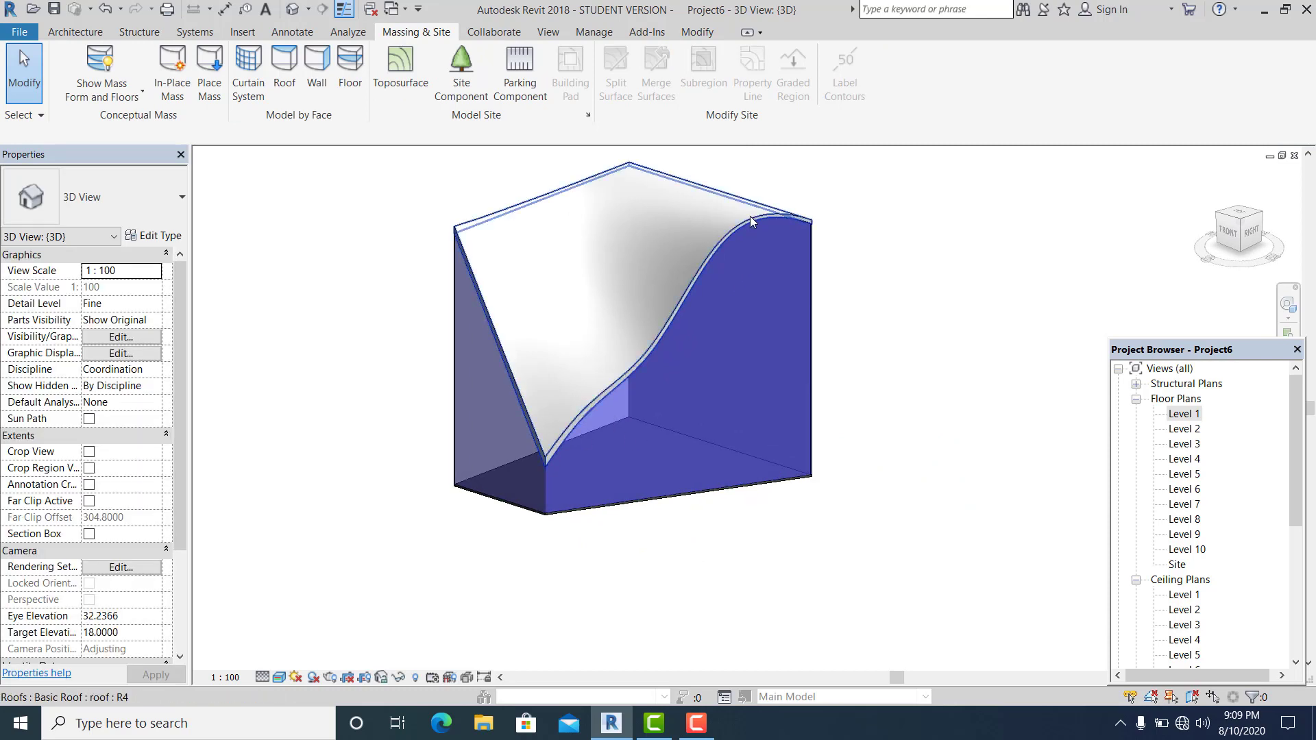
pyautogui.keyDown('shift'); pyautogui.moveTo(668, 576); pyautogui.dragTo(729, 581, button='middle'); pyautogui.keyUp('shift')
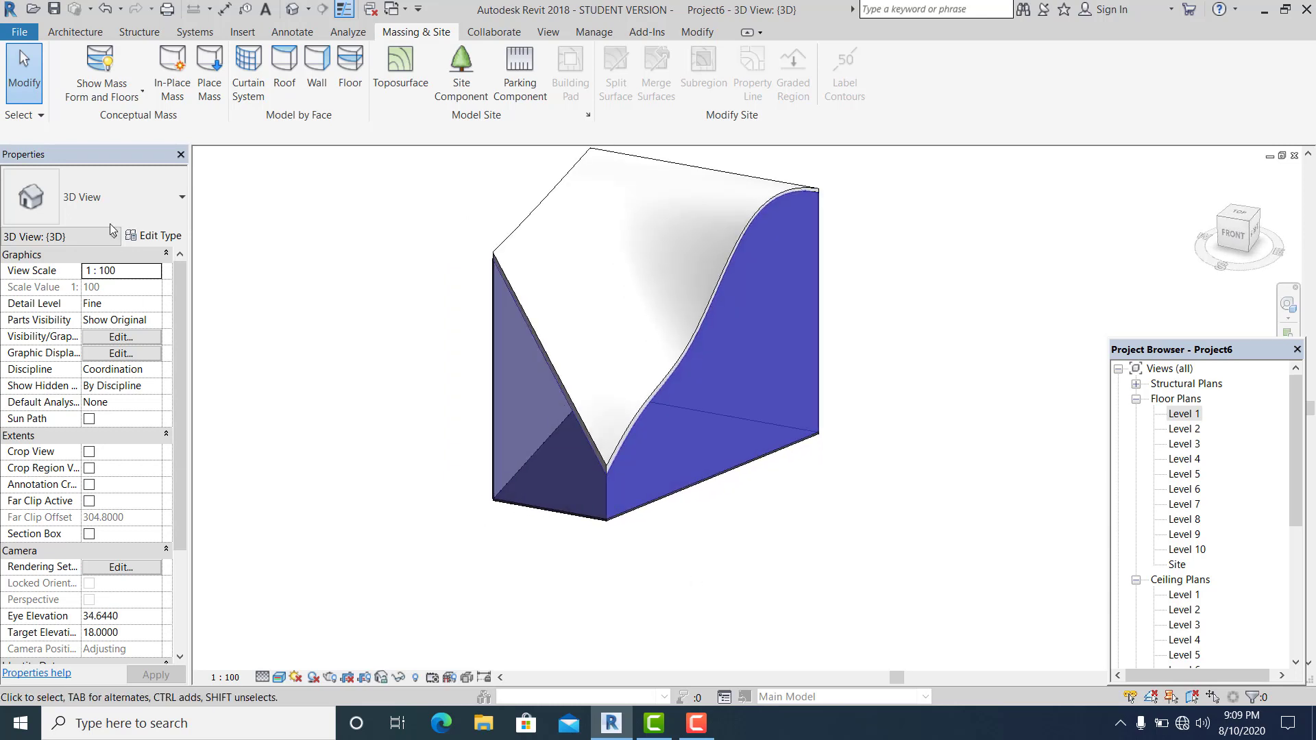
pyautogui.click(317, 65)
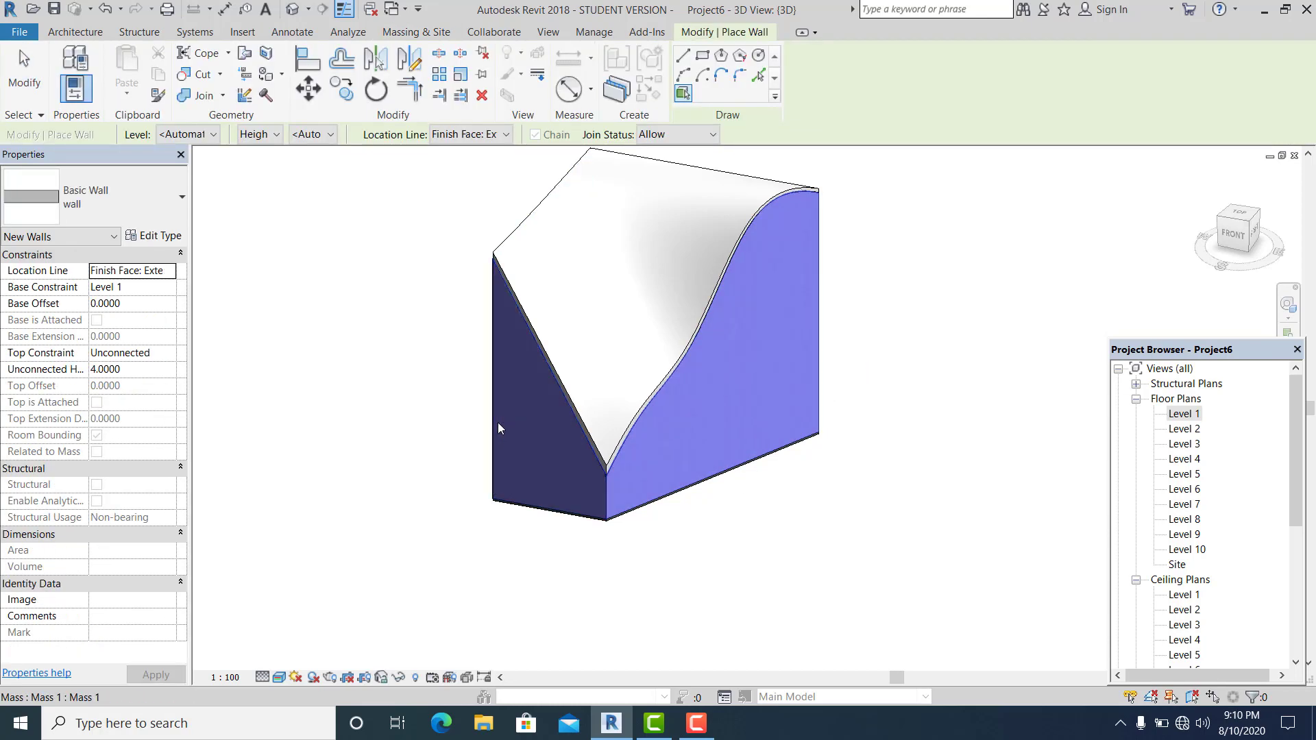
pyautogui.click(34, 77)
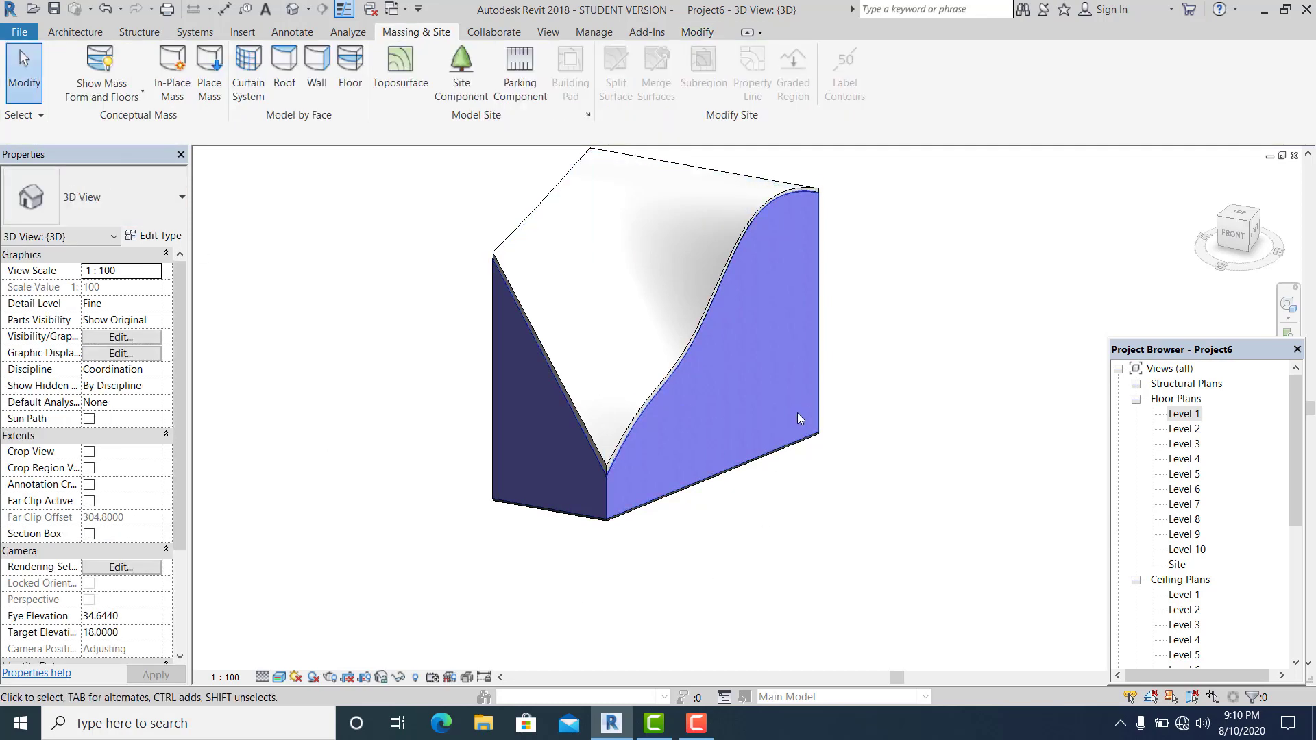
# Change the front and right face walls to the Storefront curtain wall type, unjoining the elements that conflict
pyautogui.click(707, 449)
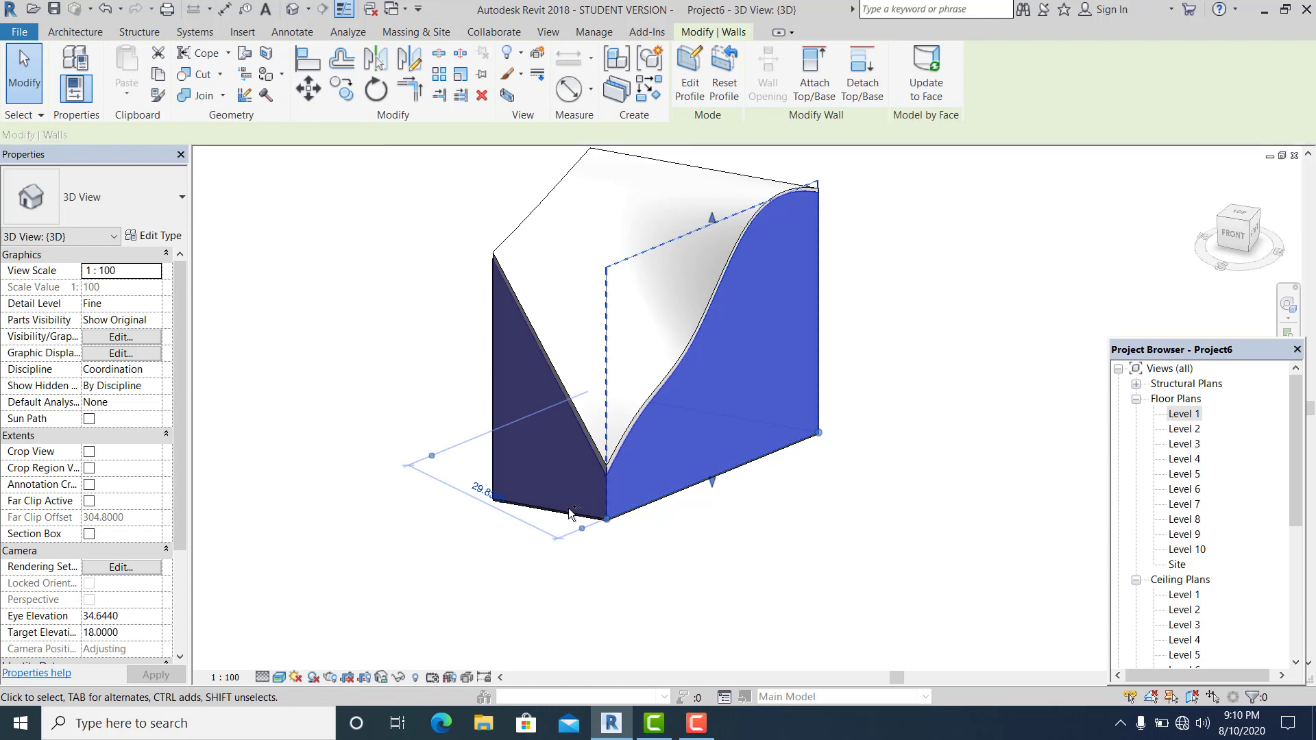
pyautogui.keyDown('ctrl'); pyautogui.click(566, 515); pyautogui.keyUp('ctrl')
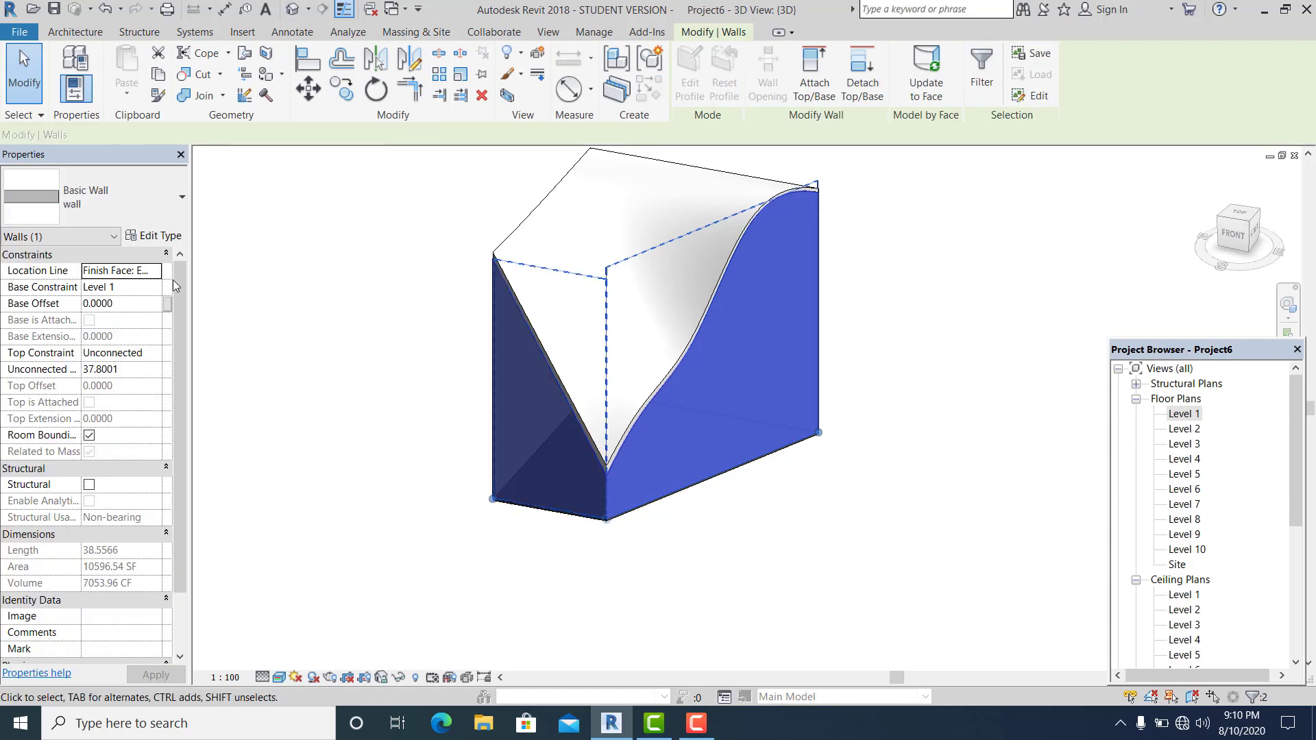
pyautogui.click(172, 206)
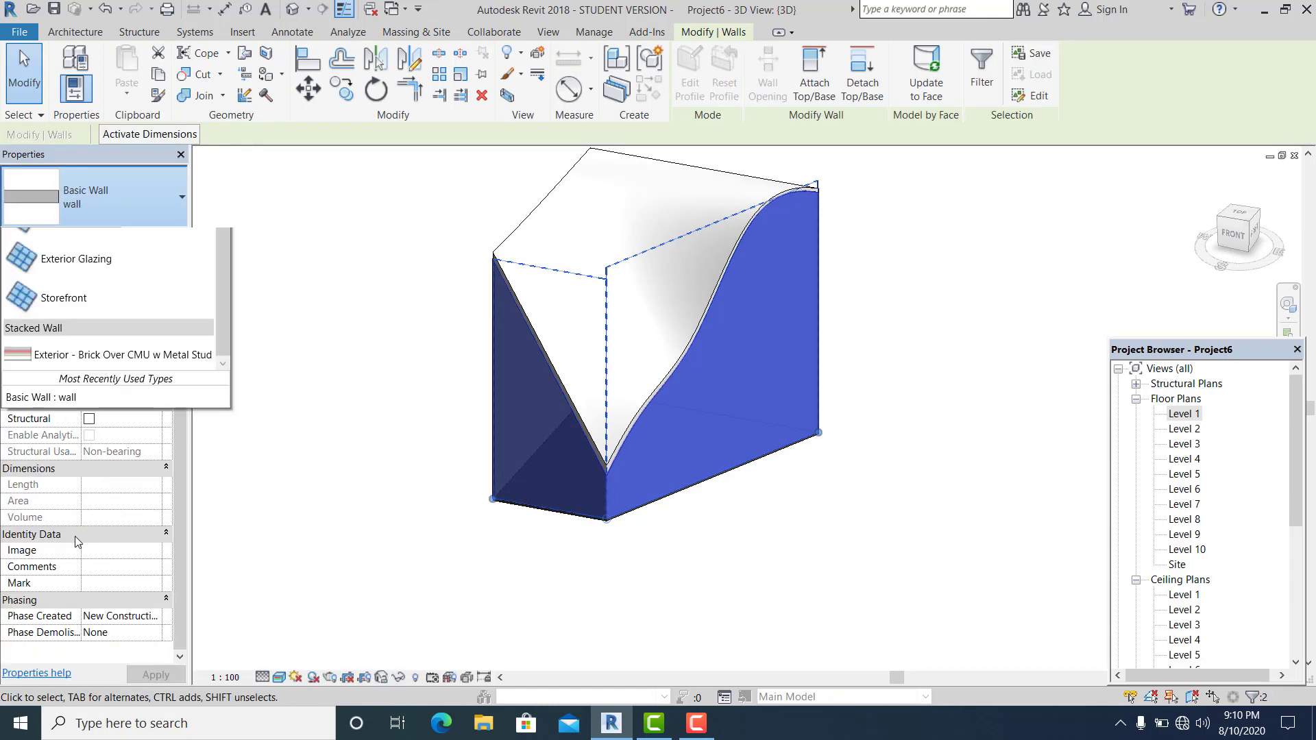
pyautogui.press('Escape')
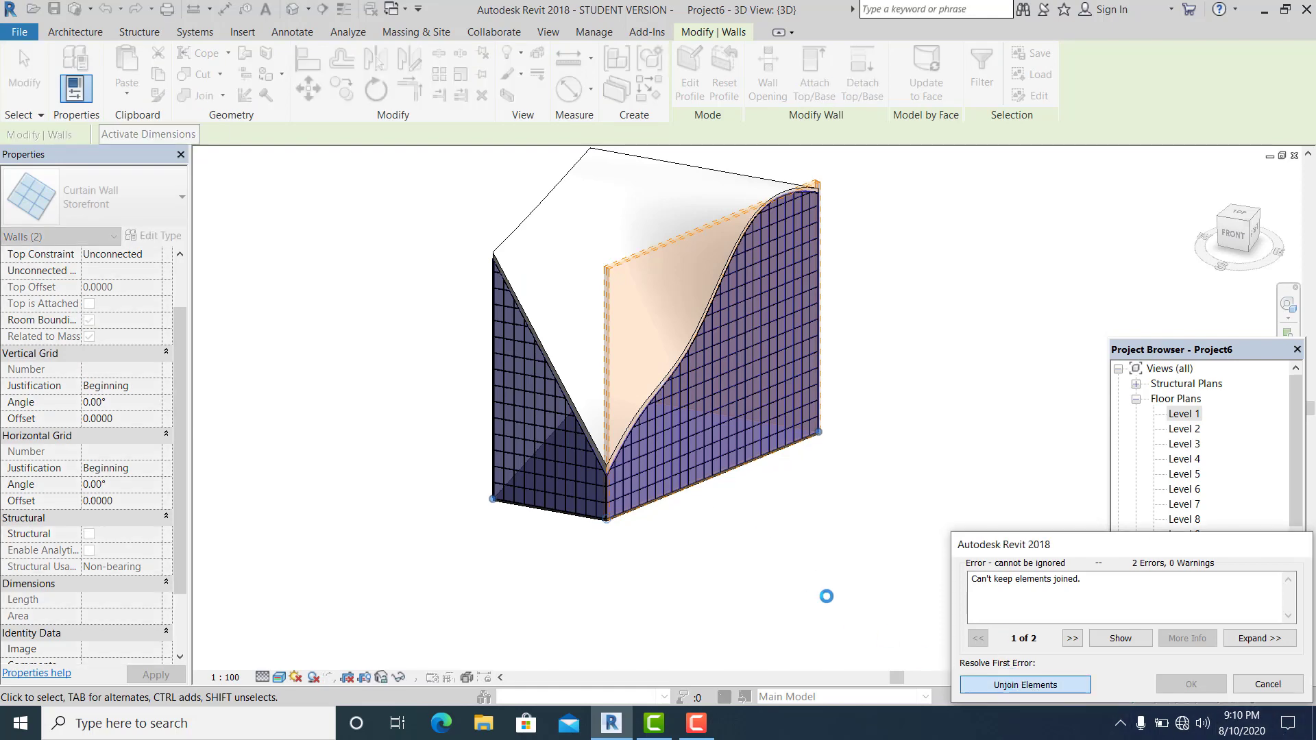
pyautogui.keyDown('shift'); pyautogui.moveTo(826, 595); pyautogui.dragTo(772, 532, button='middle'); pyautogui.keyUp('shift')
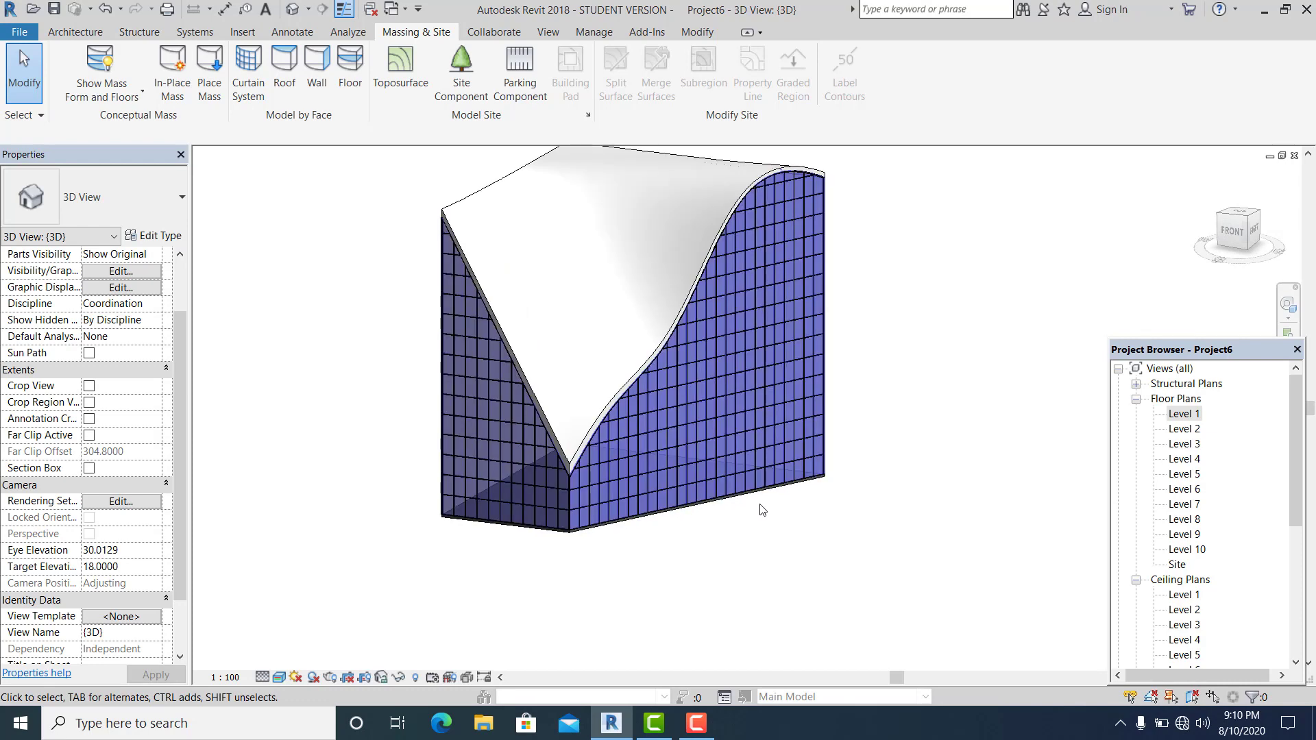
# Turn on shadows in the 3D view of the building
pyautogui.keyDown('shift'); pyautogui.moveTo(755, 358); pyautogui.dragTo(773, 481, button='middle'); pyautogui.keyUp('shift')
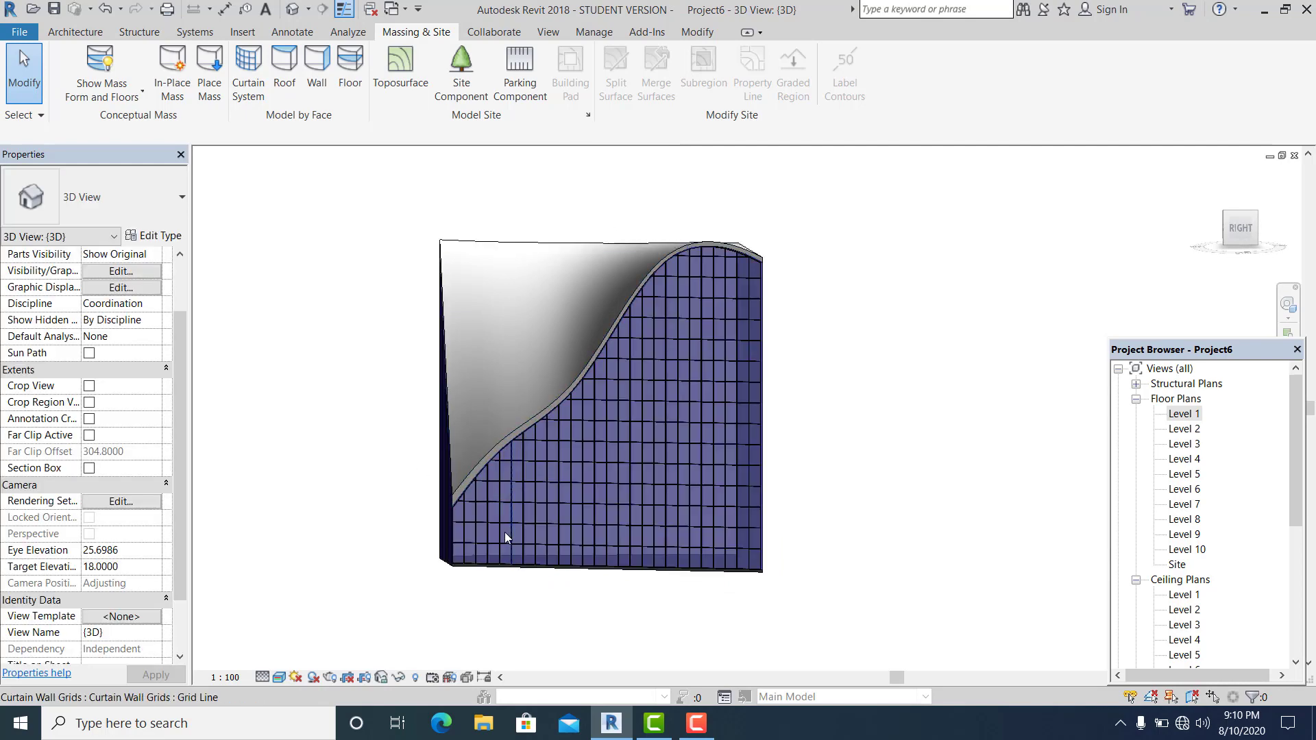
pyautogui.keyDown('shift'); pyautogui.moveTo(505, 532); pyautogui.dragTo(626, 607, button='middle'); pyautogui.keyUp('shift')
pyautogui.keyDown('shift'); pyautogui.moveTo(680, 606); pyautogui.dragTo(33, 164, button='middle'); pyautogui.keyUp('shift')
pyautogui.keyDown('shift'); pyautogui.moveTo(512, 475); pyautogui.dragTo(749, 588, button='middle'); pyautogui.keyUp('shift')
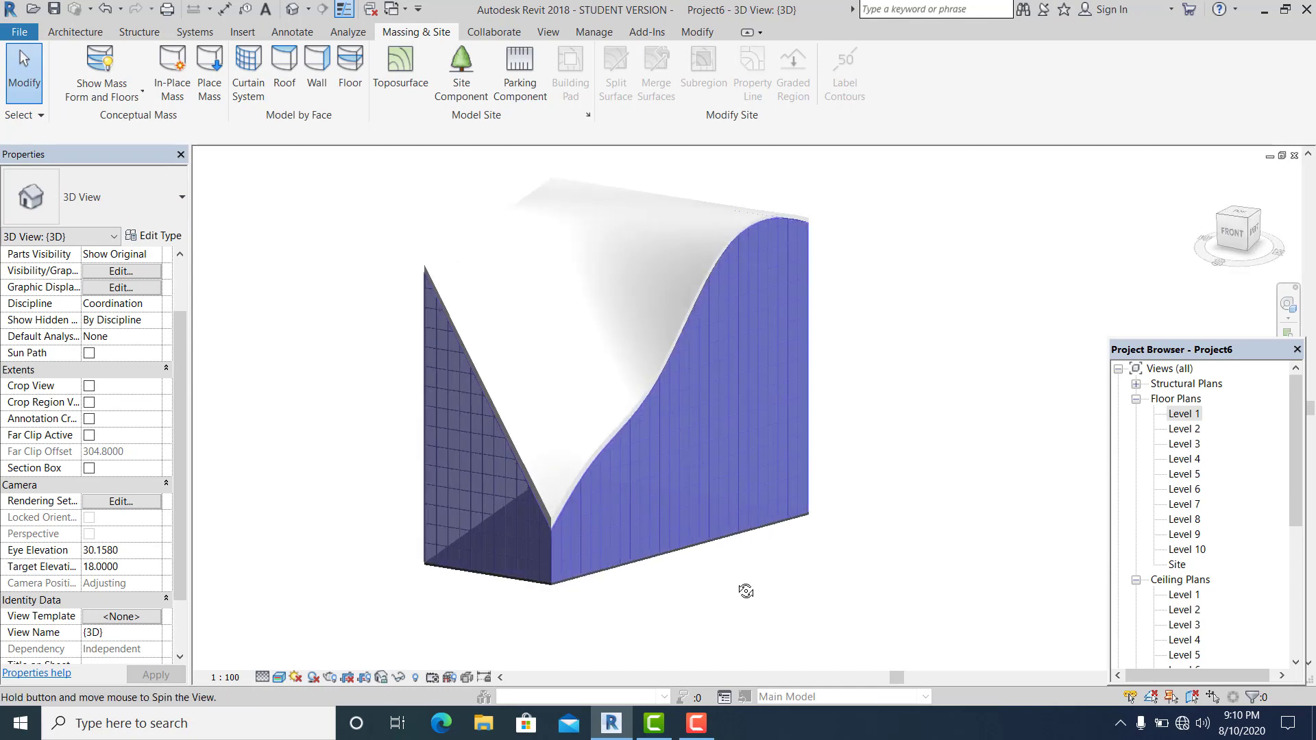
pyautogui.click(314, 677)
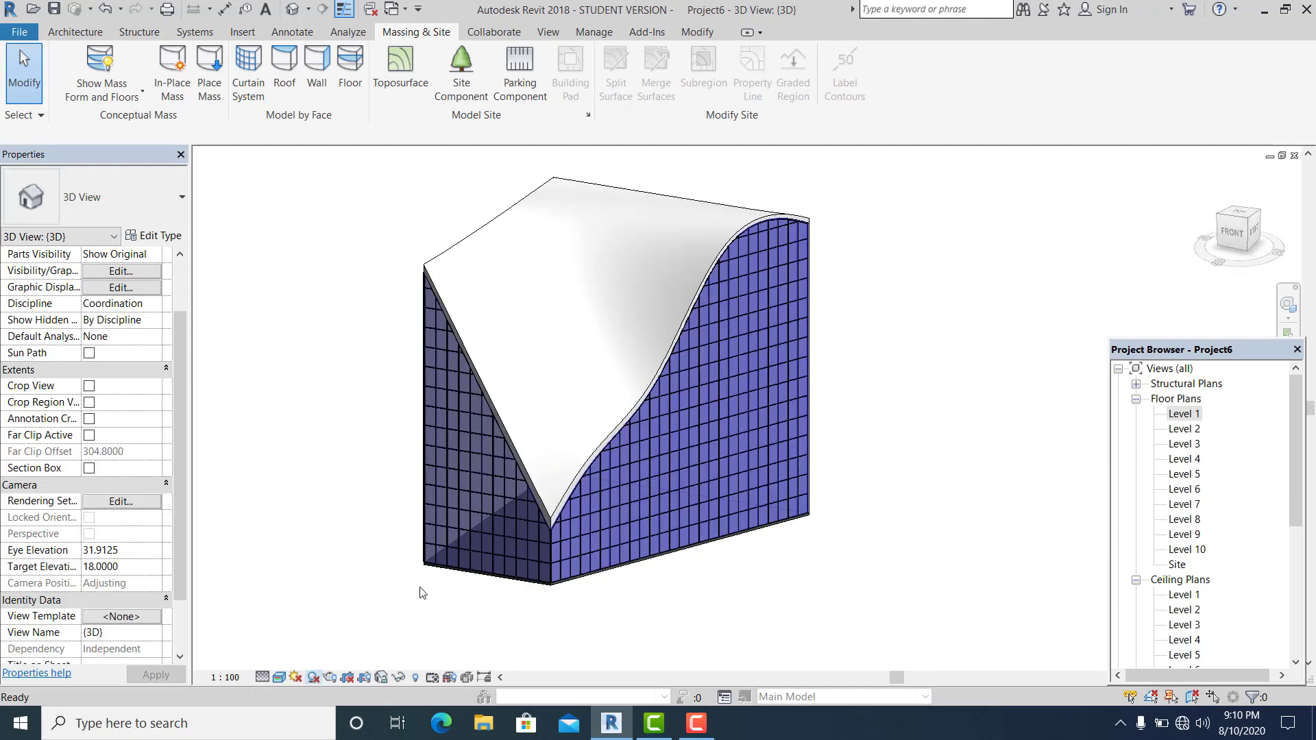
pyautogui.keyDown('shift'); pyautogui.moveTo(802, 550); pyautogui.dragTo(865, 521, button='middle'); pyautogui.keyUp('shift')
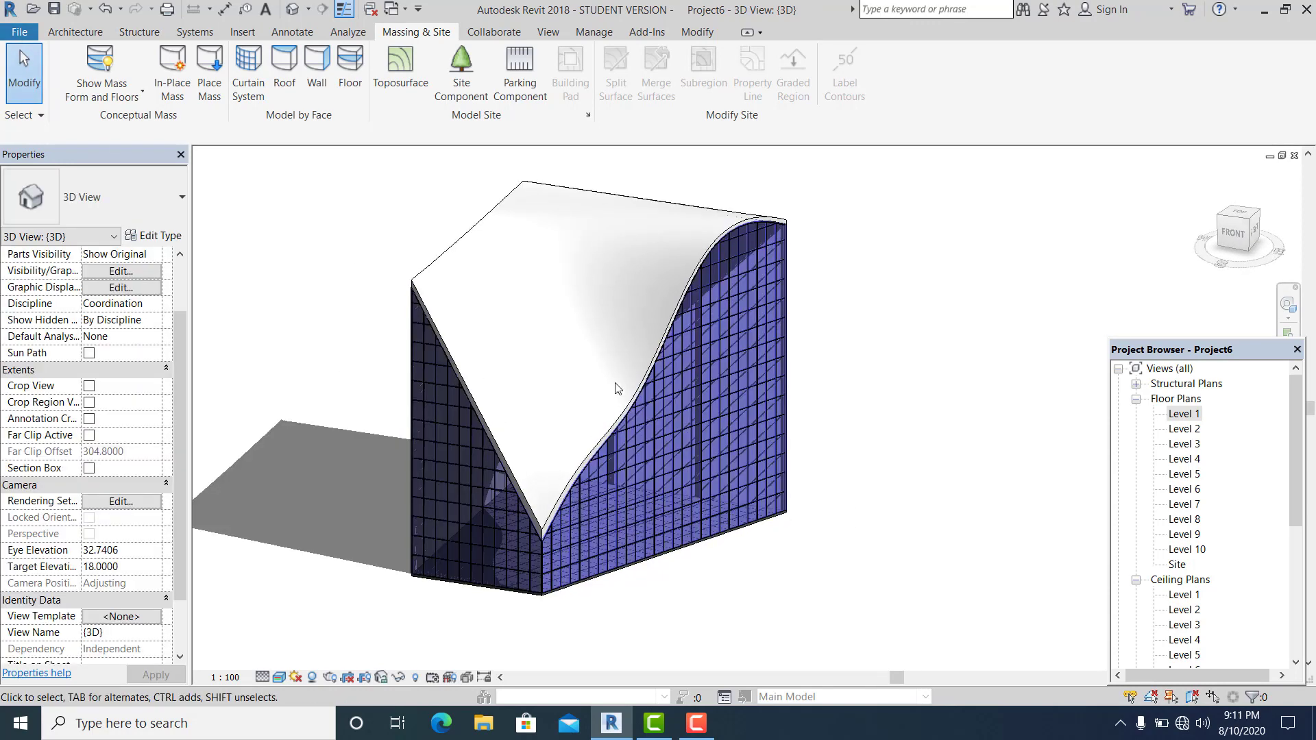
pyautogui.keyDown('shift'); pyautogui.moveTo(615, 389); pyautogui.dragTo(864, 367, button='middle'); pyautogui.keyUp('shift')
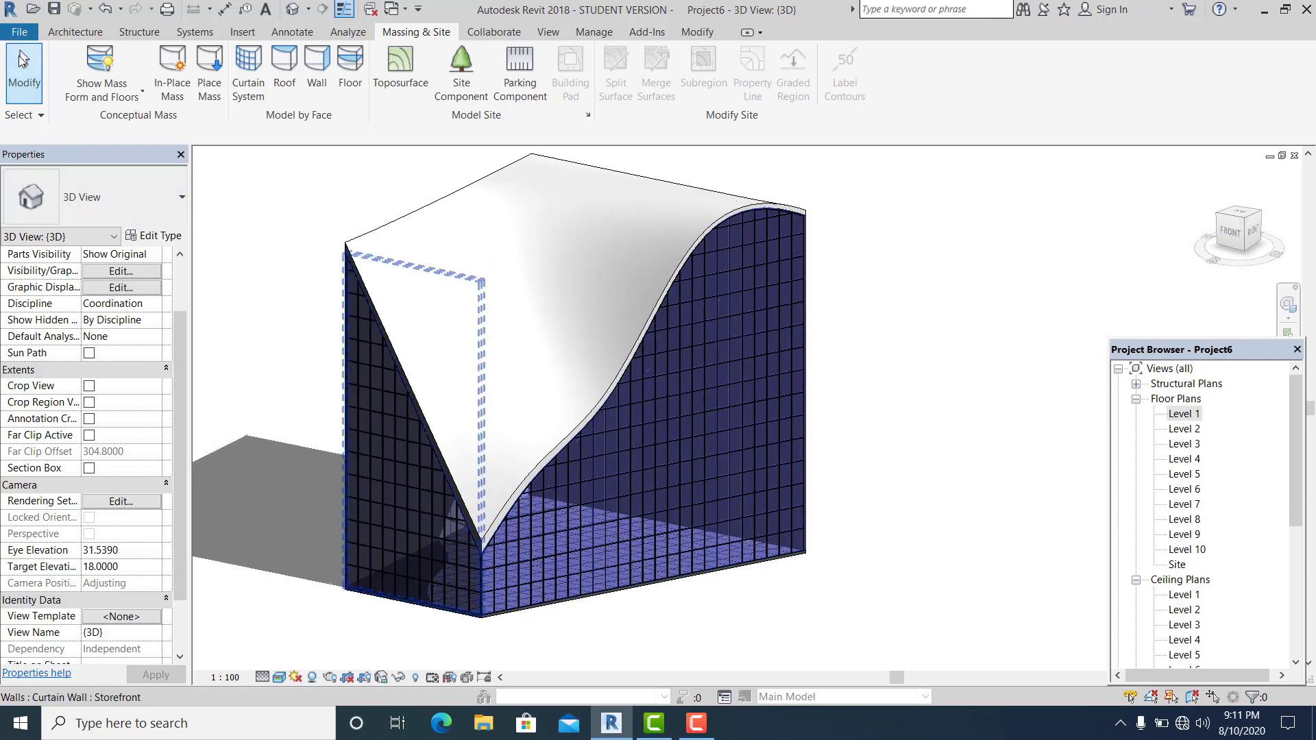
# Select the roof and extend its curved edge outward so it overhangs the right storefront wall
pyautogui.click(679, 269)
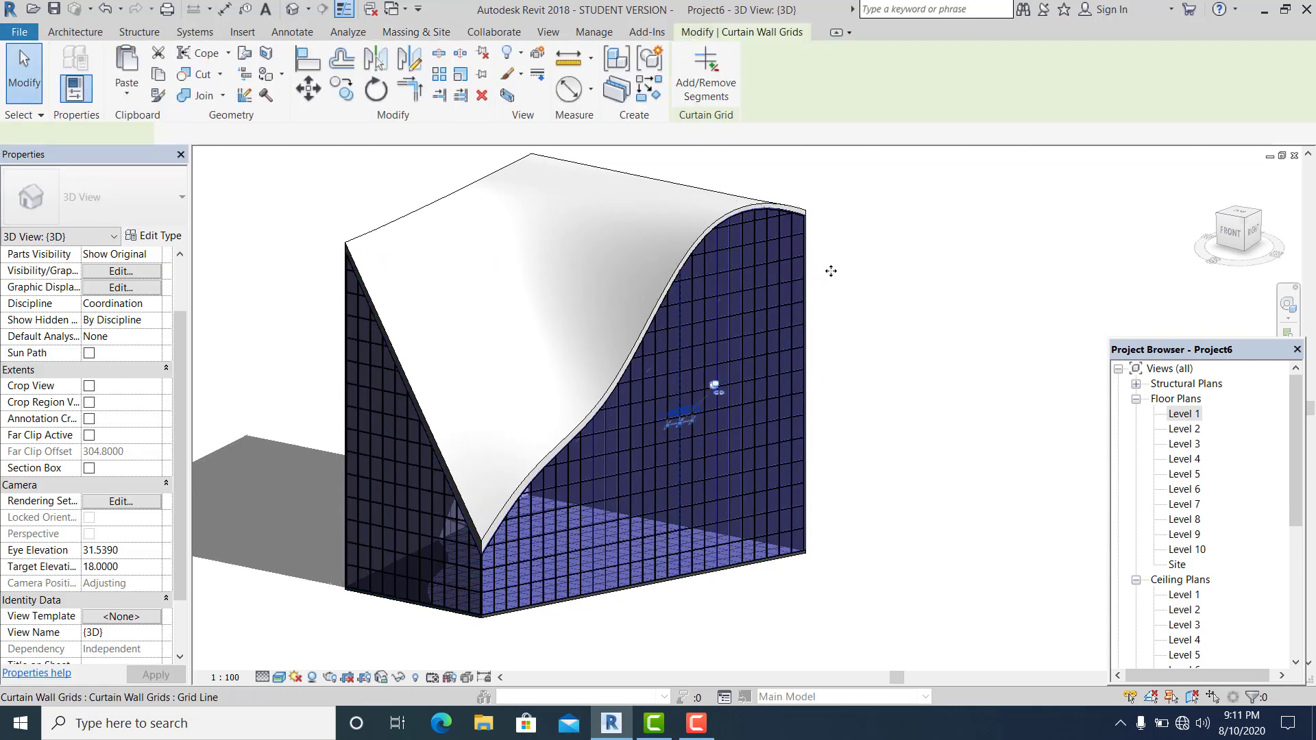
pyautogui.click(831, 271)
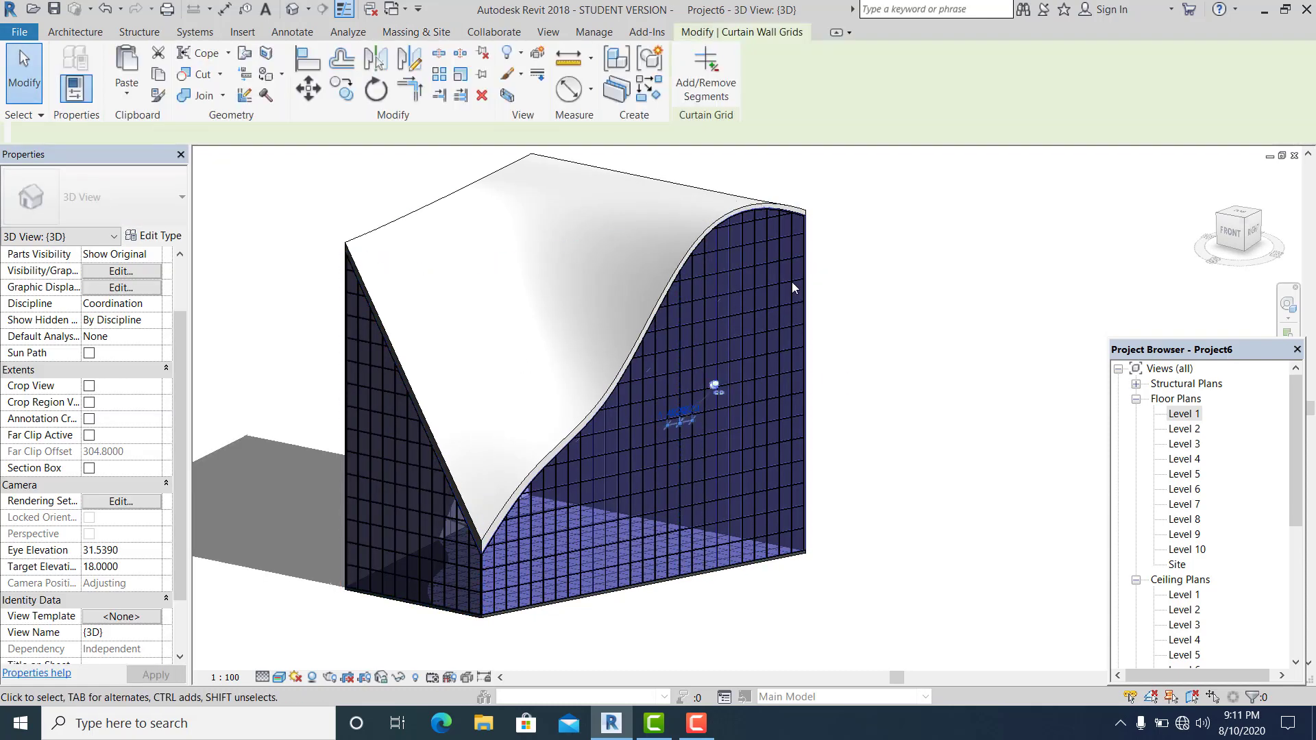
pyautogui.click(664, 286)
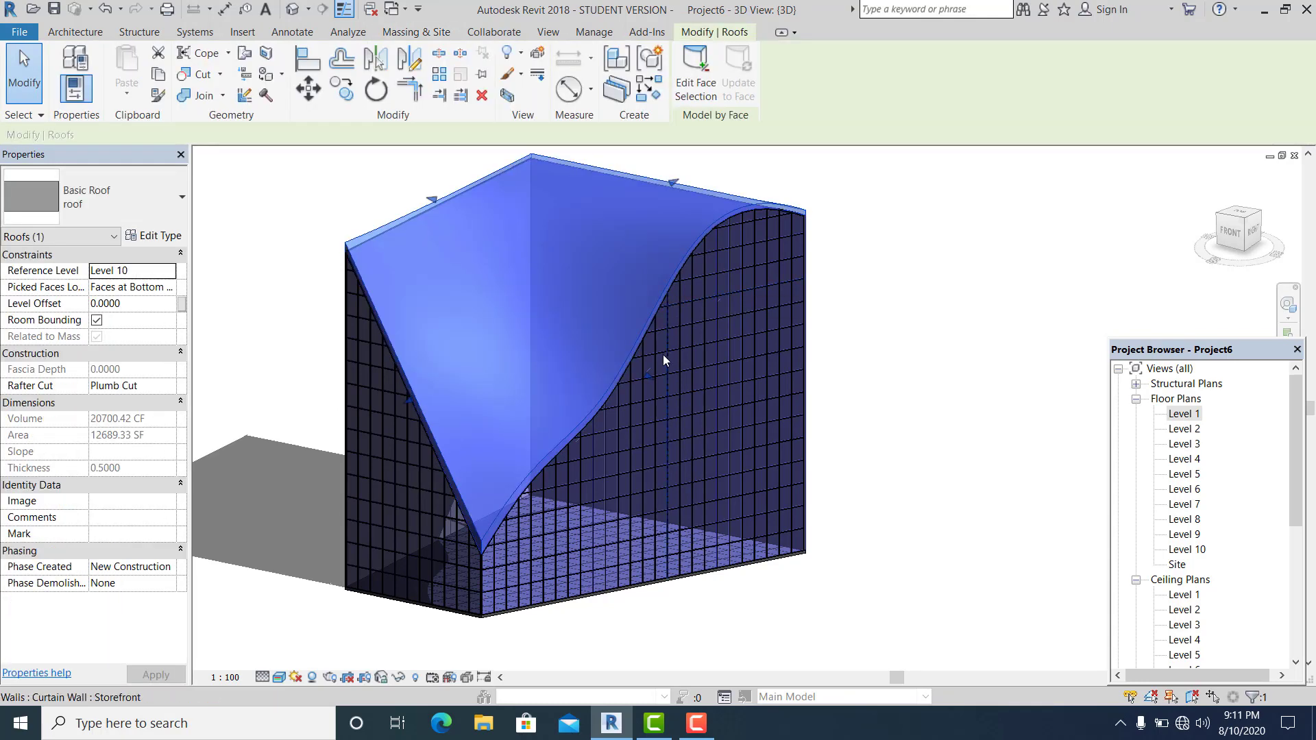
pyautogui.moveTo(648, 376); pyautogui.dragTo(657, 382)
pyautogui.click(852, 385)
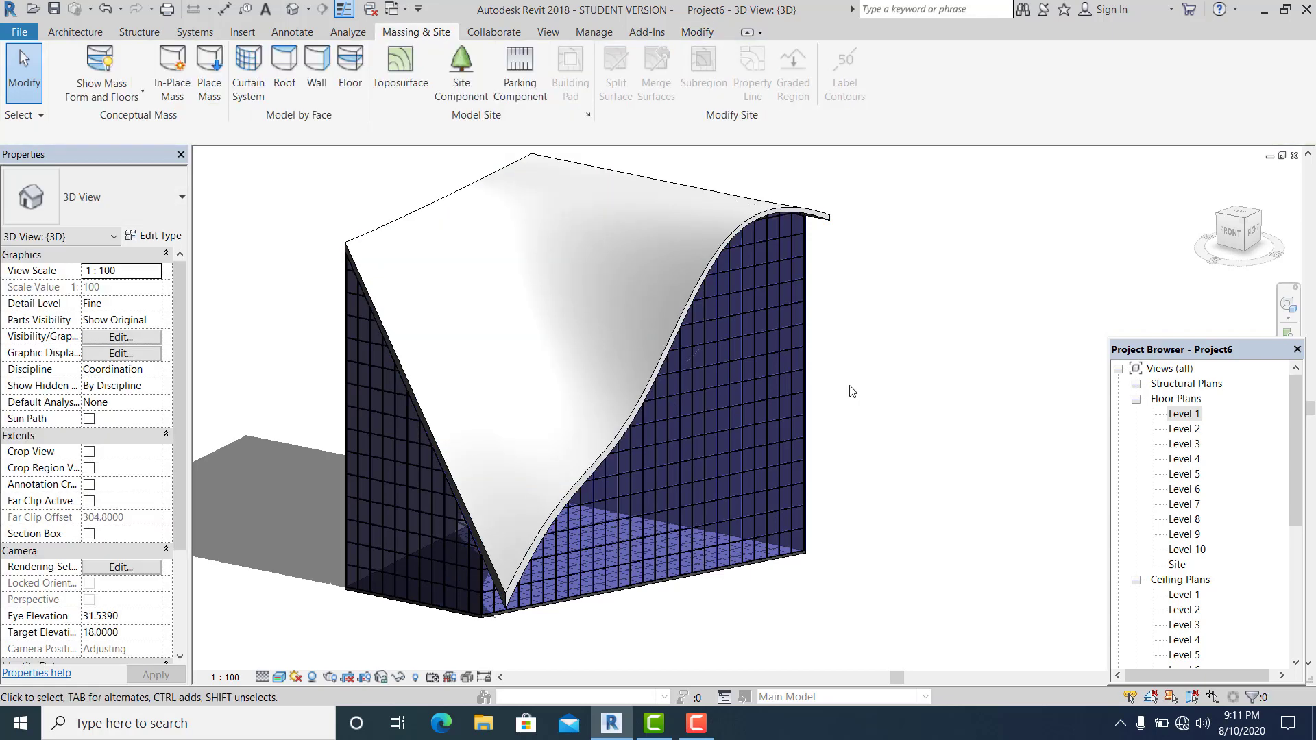
# Temporarily hide the storefront curtain wall on the right face beneath the curved roof overhang
pyautogui.keyDown('shift'); pyautogui.moveTo(841, 504); pyautogui.dragTo(485, 491, button='middle'); pyautogui.keyUp('shift')
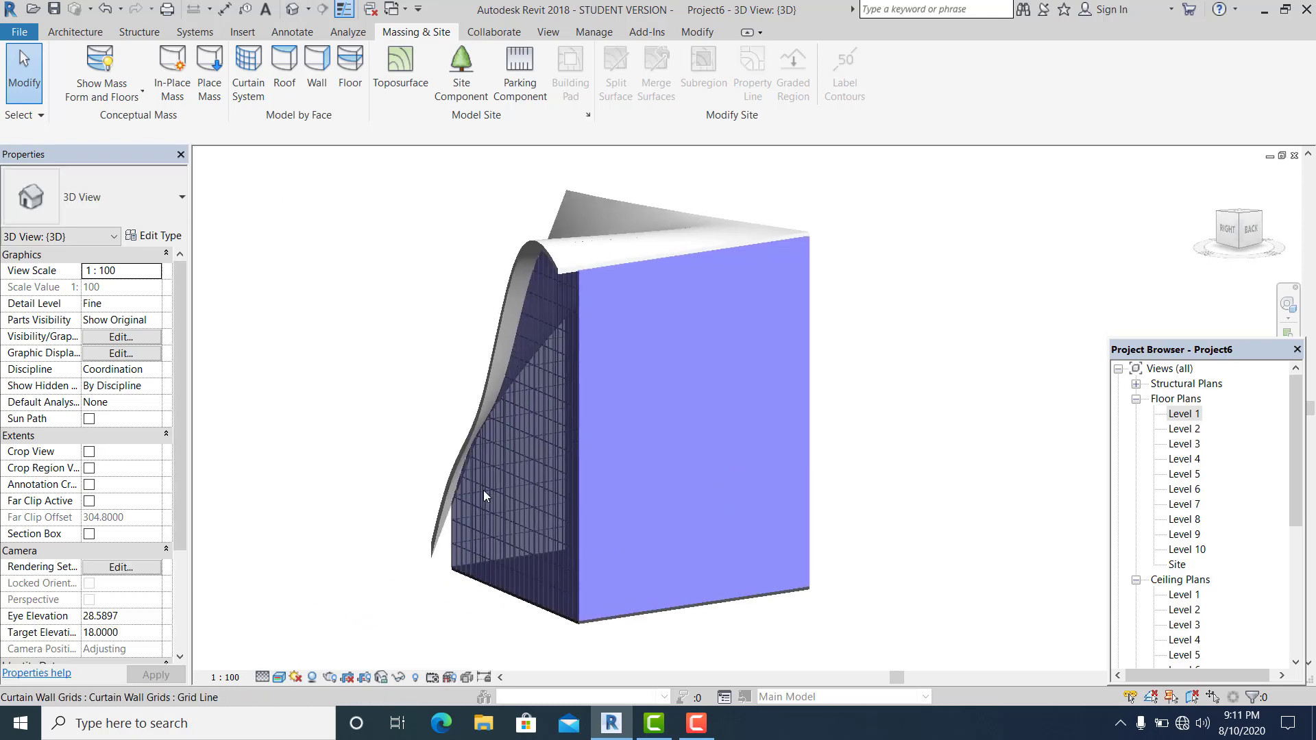
pyautogui.scroll(2, 491, 492)
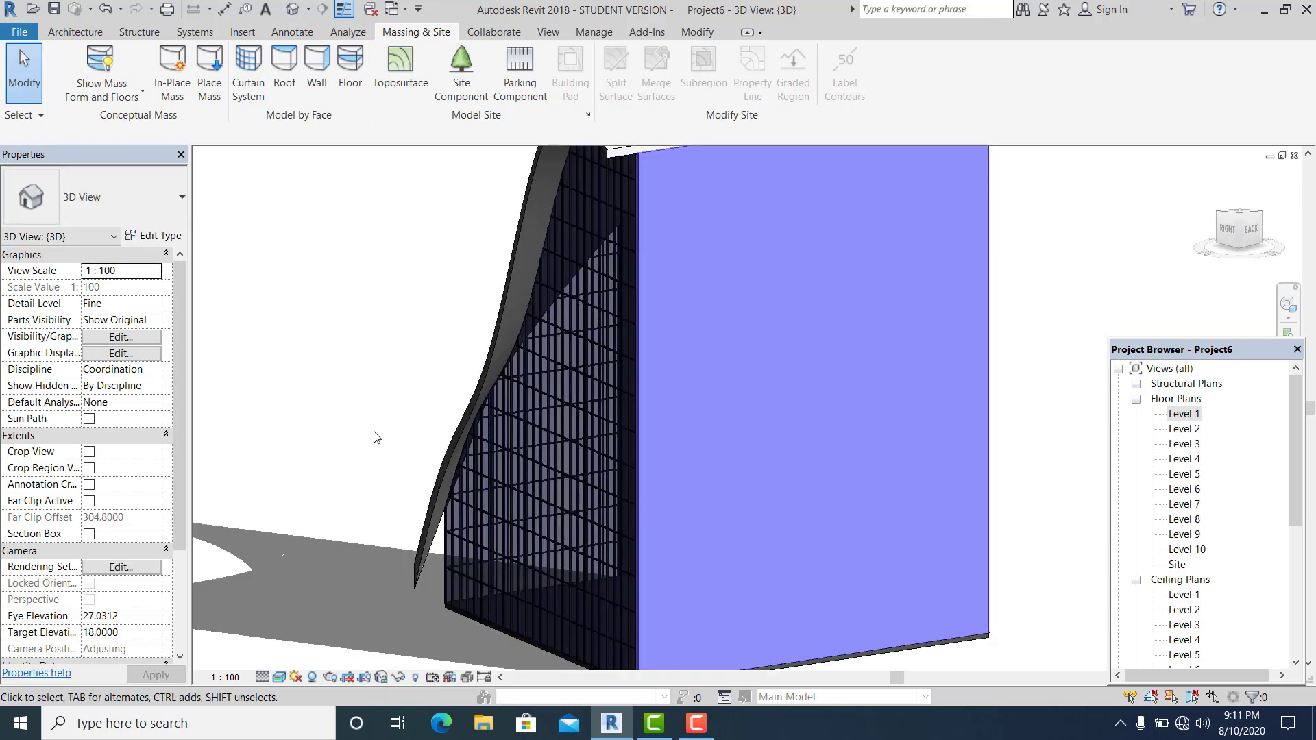
pyautogui.scroll(-2, 373, 435)
pyautogui.keyDown('shift'); pyautogui.moveTo(386, 498); pyautogui.dragTo(642, 506, button='middle'); pyautogui.keyUp('shift')
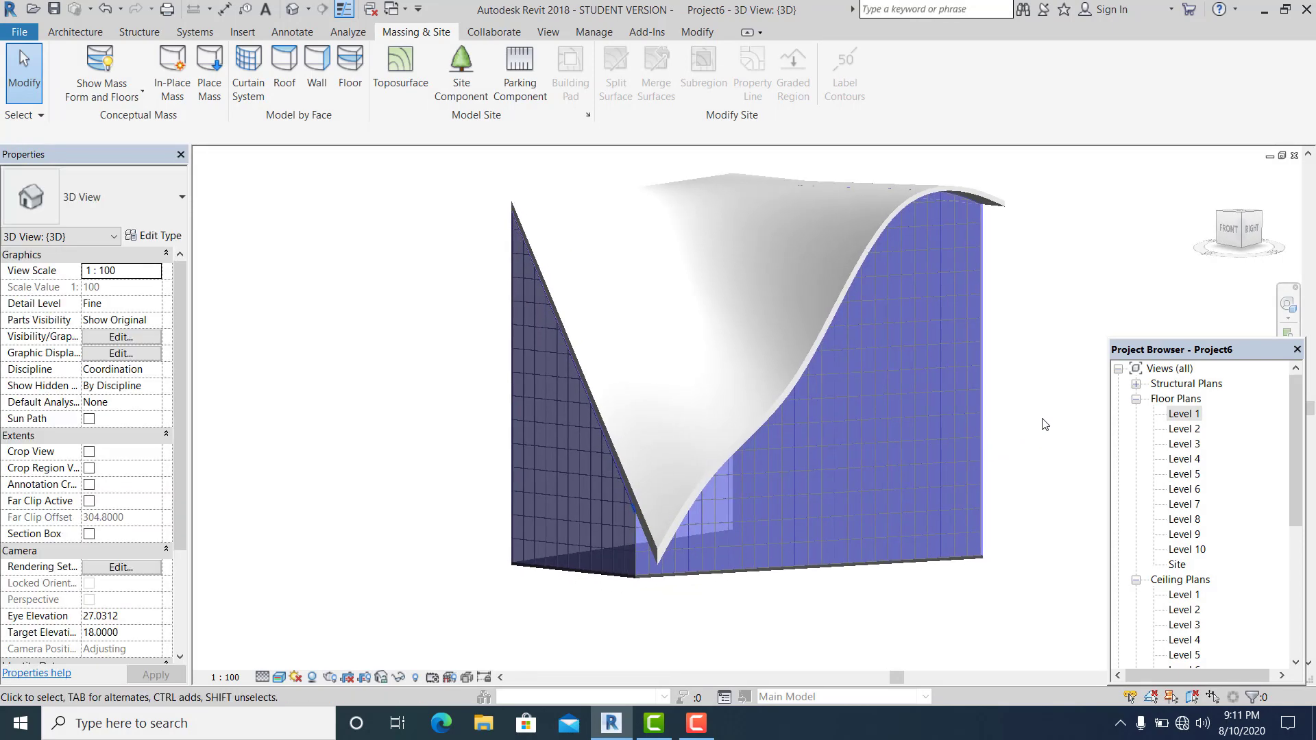
pyautogui.keyDown('shift'); pyautogui.moveTo(1006, 435); pyautogui.dragTo(905, 532, button='middle'); pyautogui.keyUp('shift')
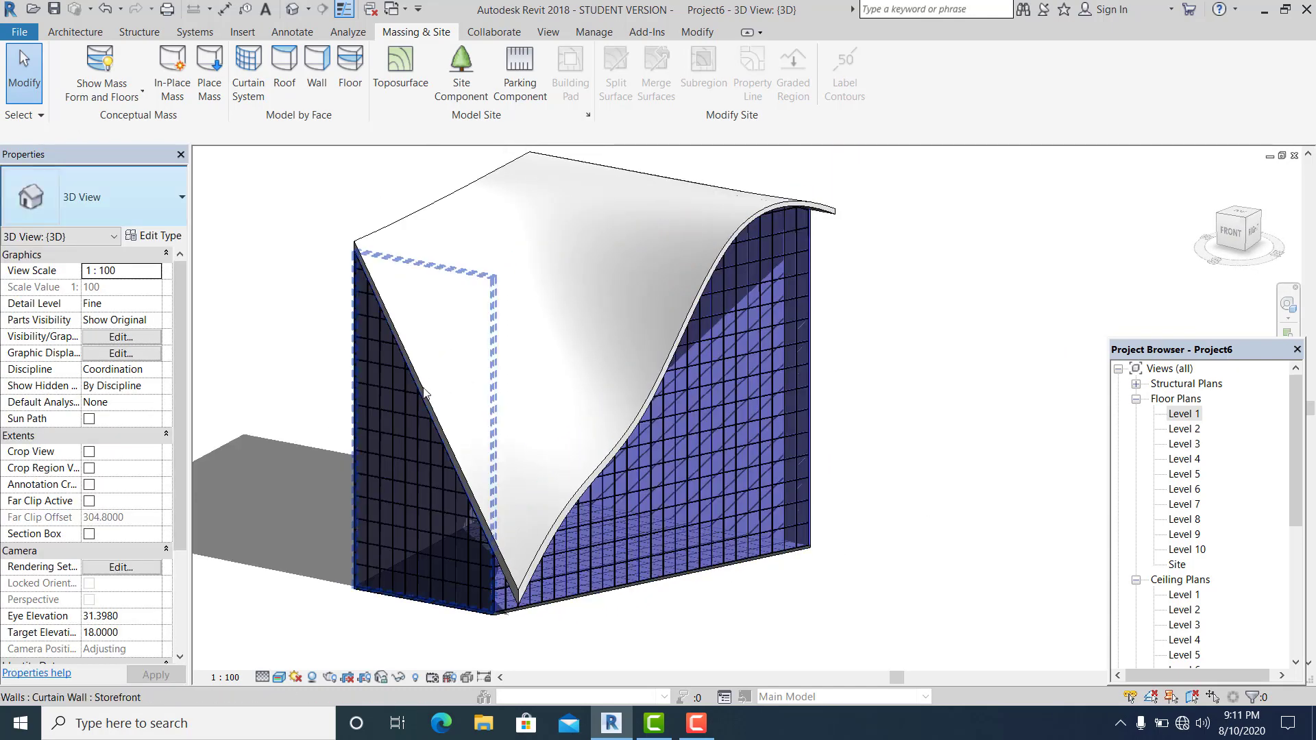
pyautogui.moveTo(782, 636); pyautogui.dragTo(803, 630, button='middle')
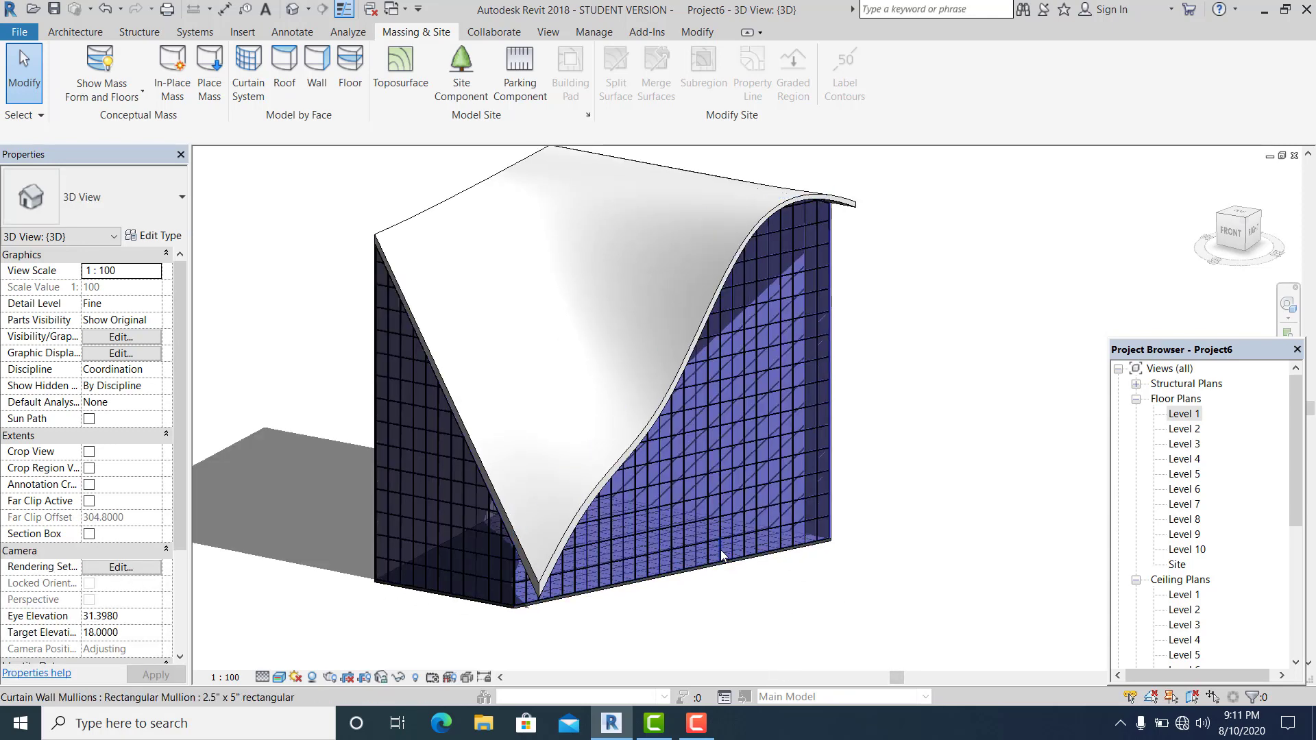
pyautogui.scroll(1, 721, 554)
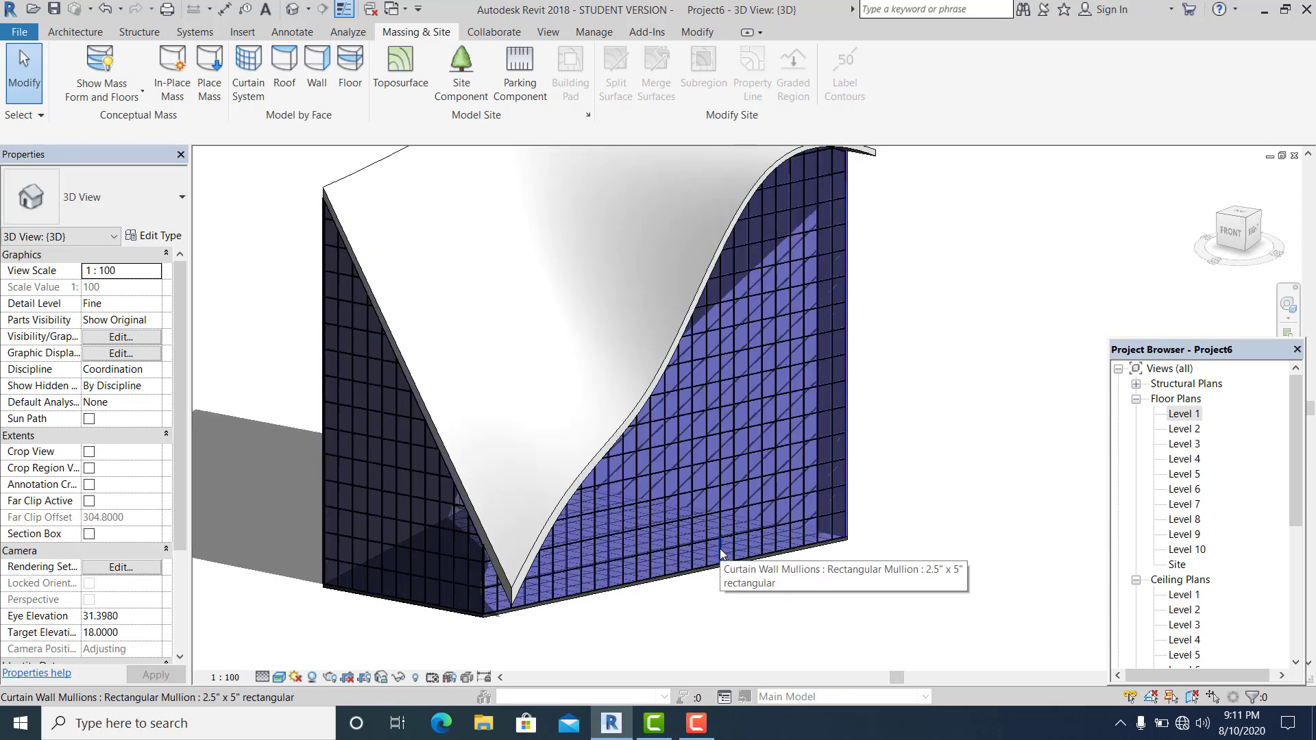
pyautogui.click(837, 517)
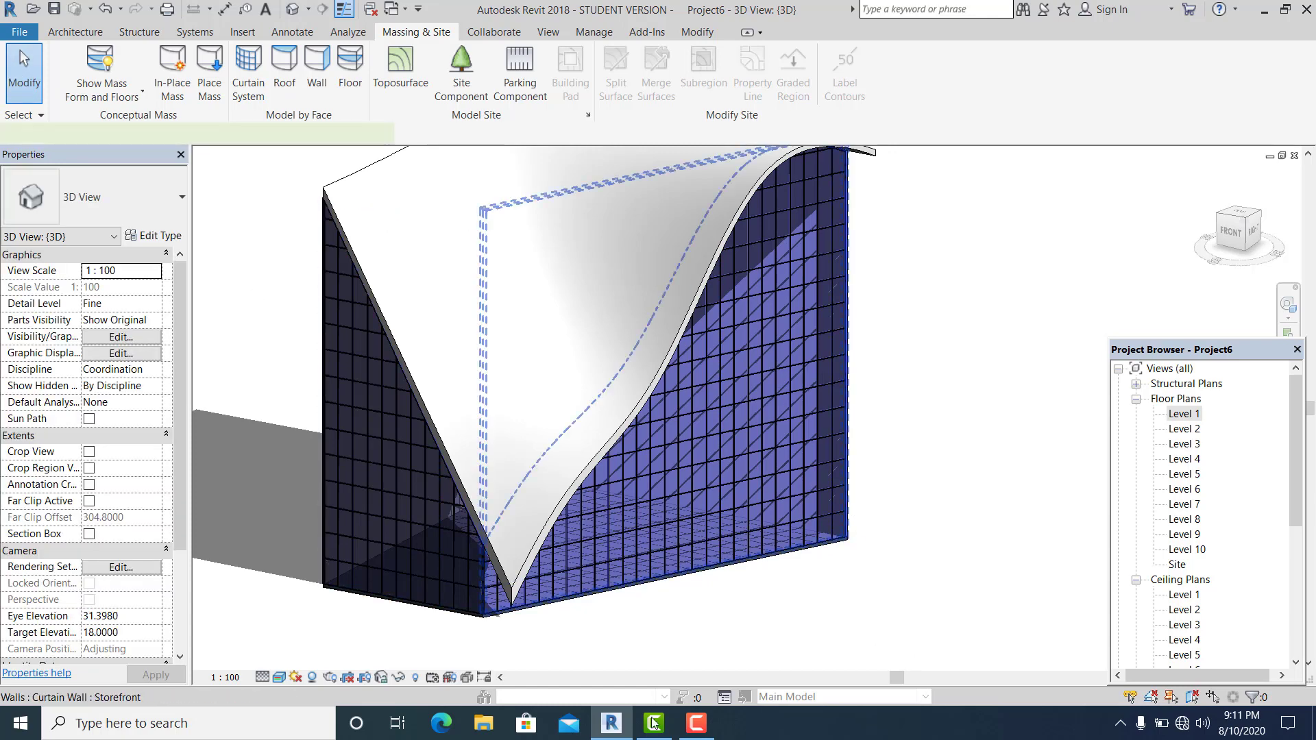
pyautogui.click(398, 677)
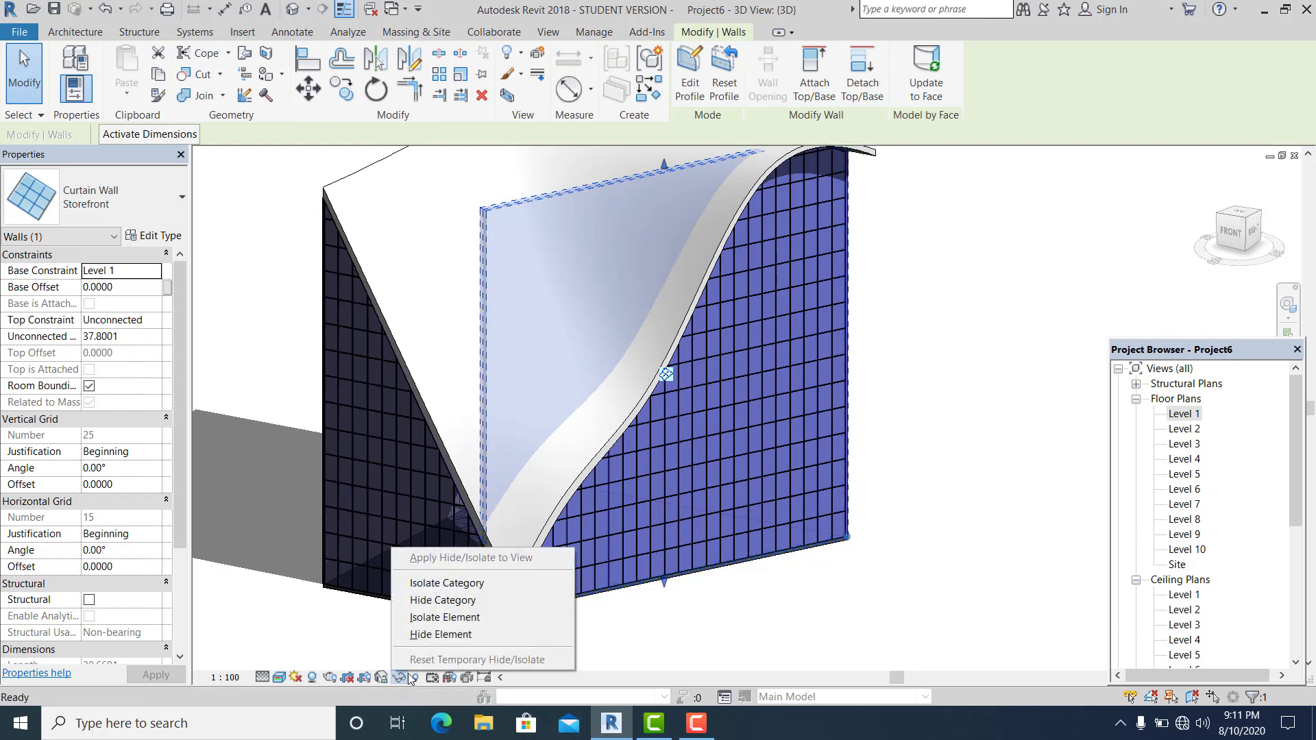
pyautogui.click(445, 635)
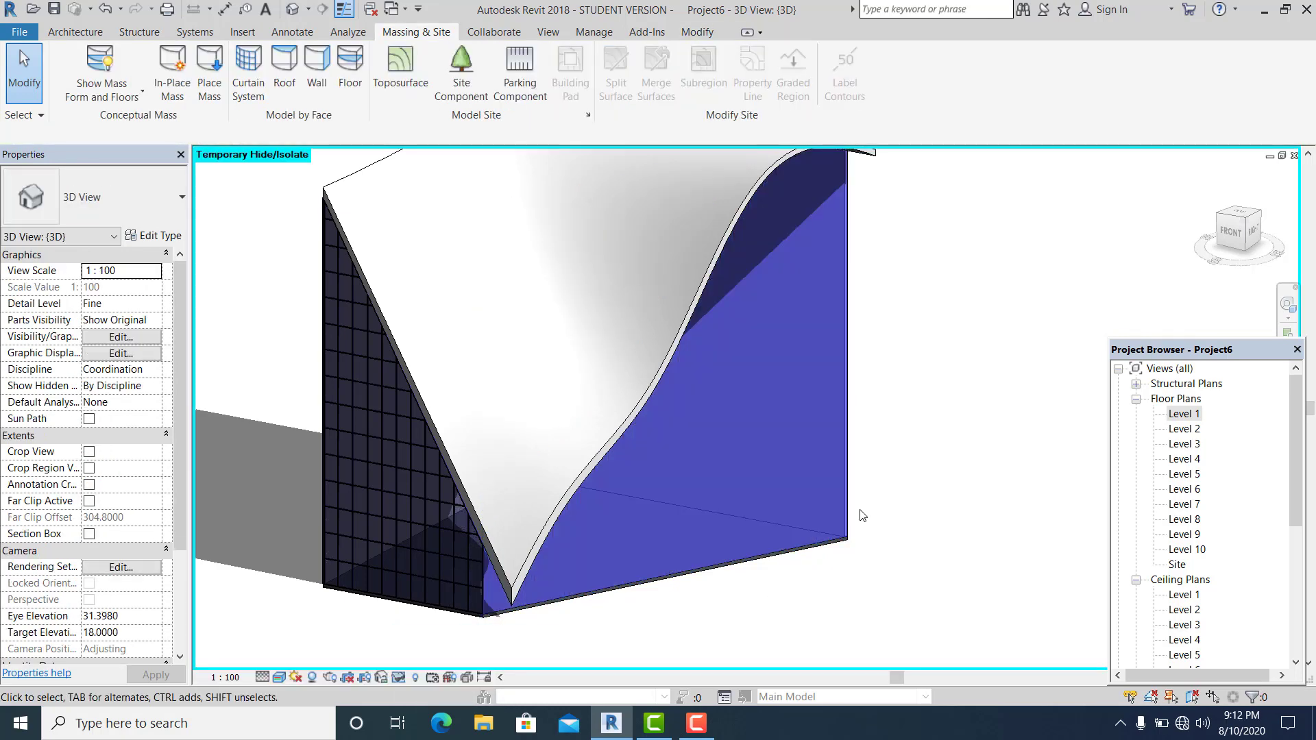
# Create mass floors in the building mass for Level 1 through Level 10
pyautogui.click(837, 460)
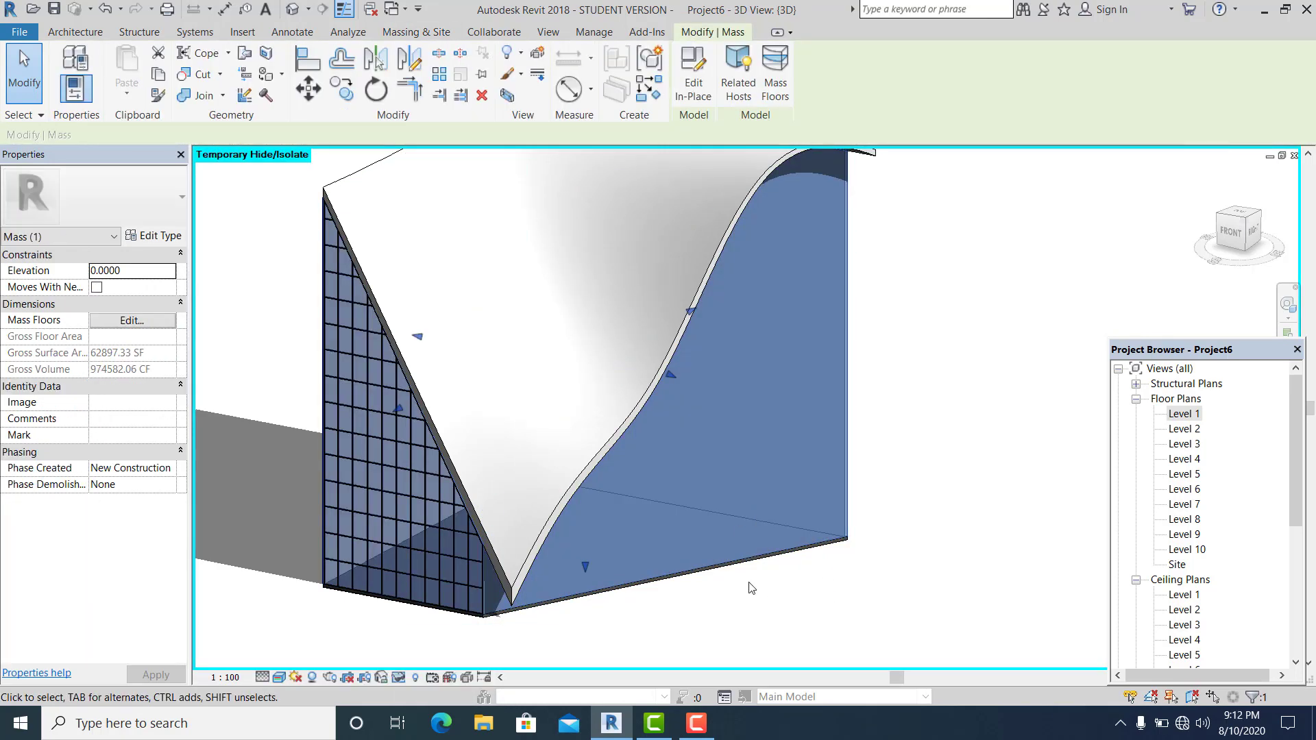
pyautogui.click(776, 76)
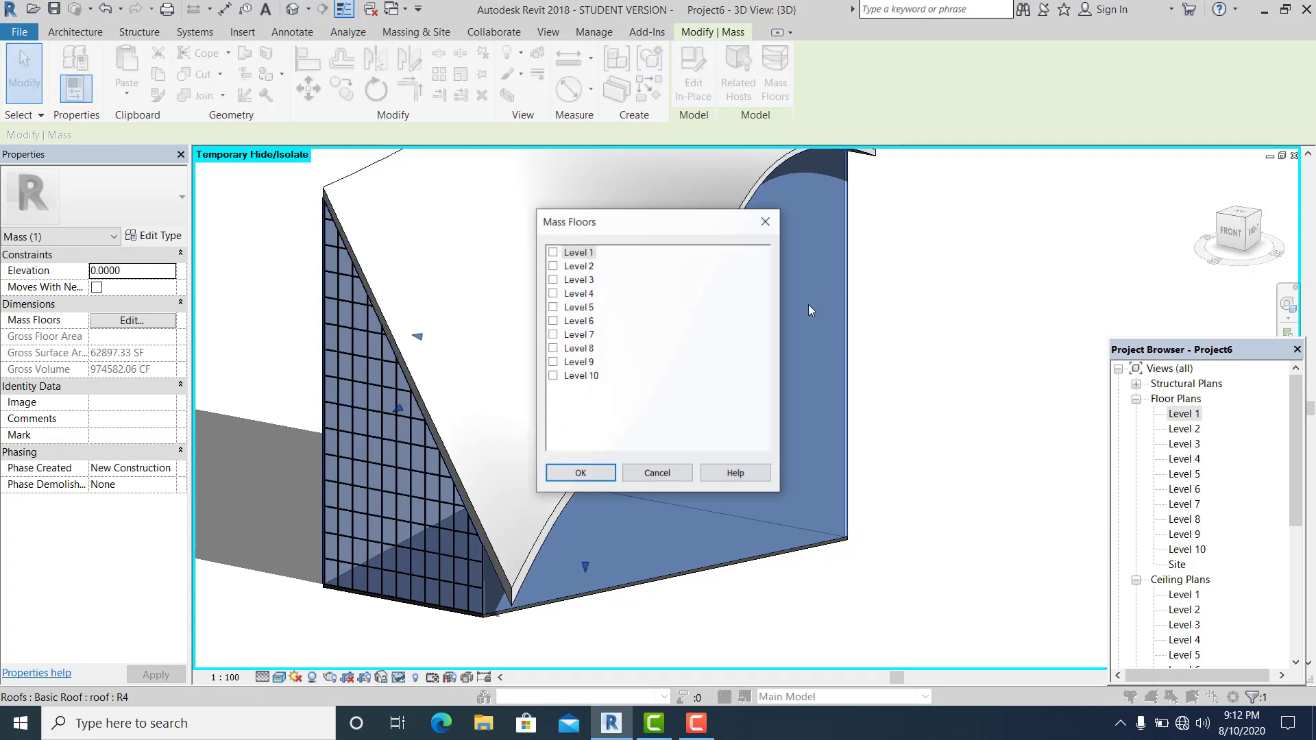
pyautogui.keyDown('shift'); pyautogui.click(590, 378); pyautogui.keyUp('shift')
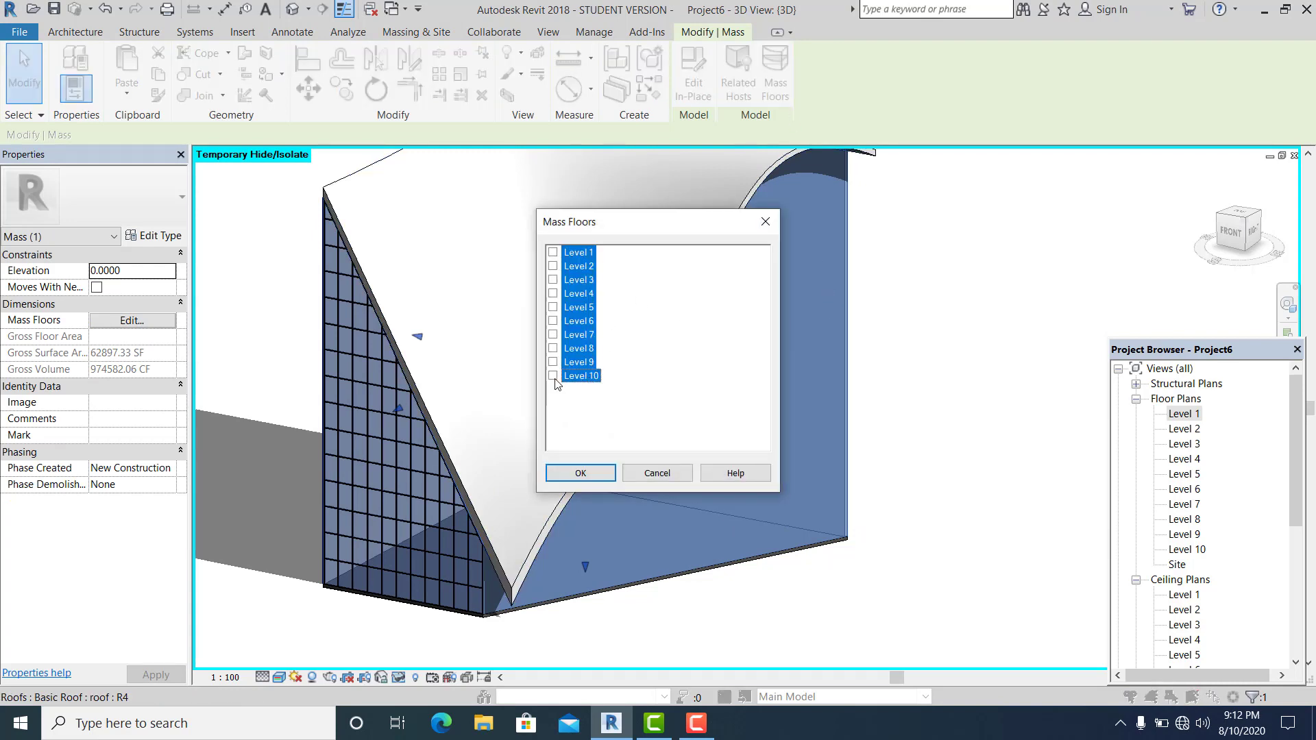
pyautogui.click(582, 473)
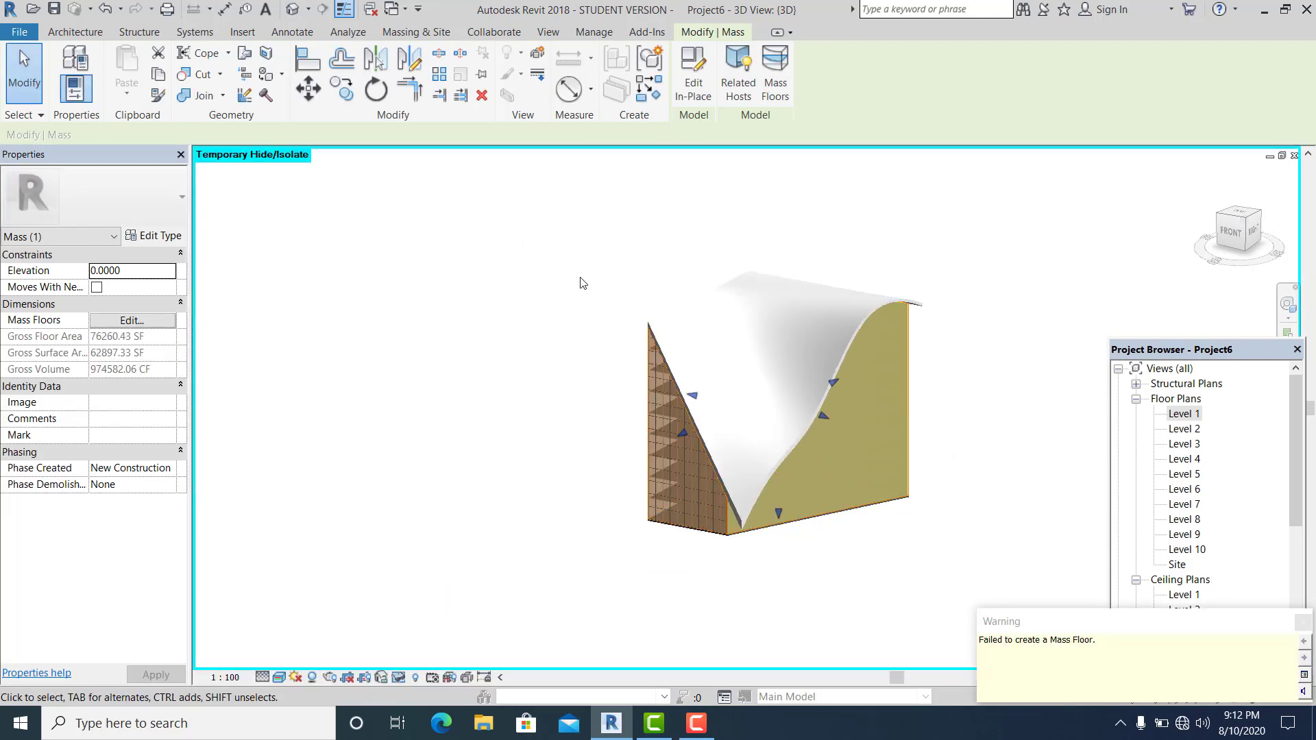
pyautogui.click(450, 177)
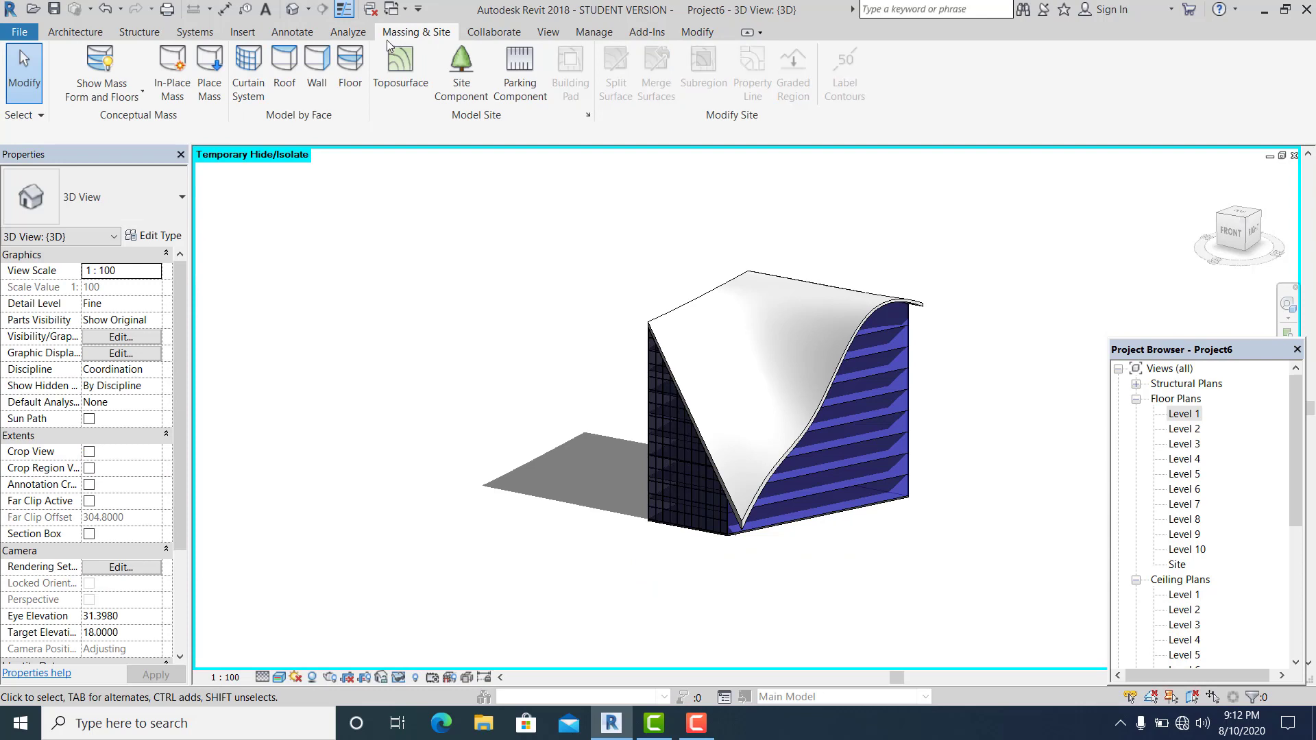
# Create floors by face from all the mass floors of the building
pyautogui.click(361, 68)
pyautogui.moveTo(420, 186); pyautogui.dragTo(1079, 579)
pyautogui.click(788, 82)
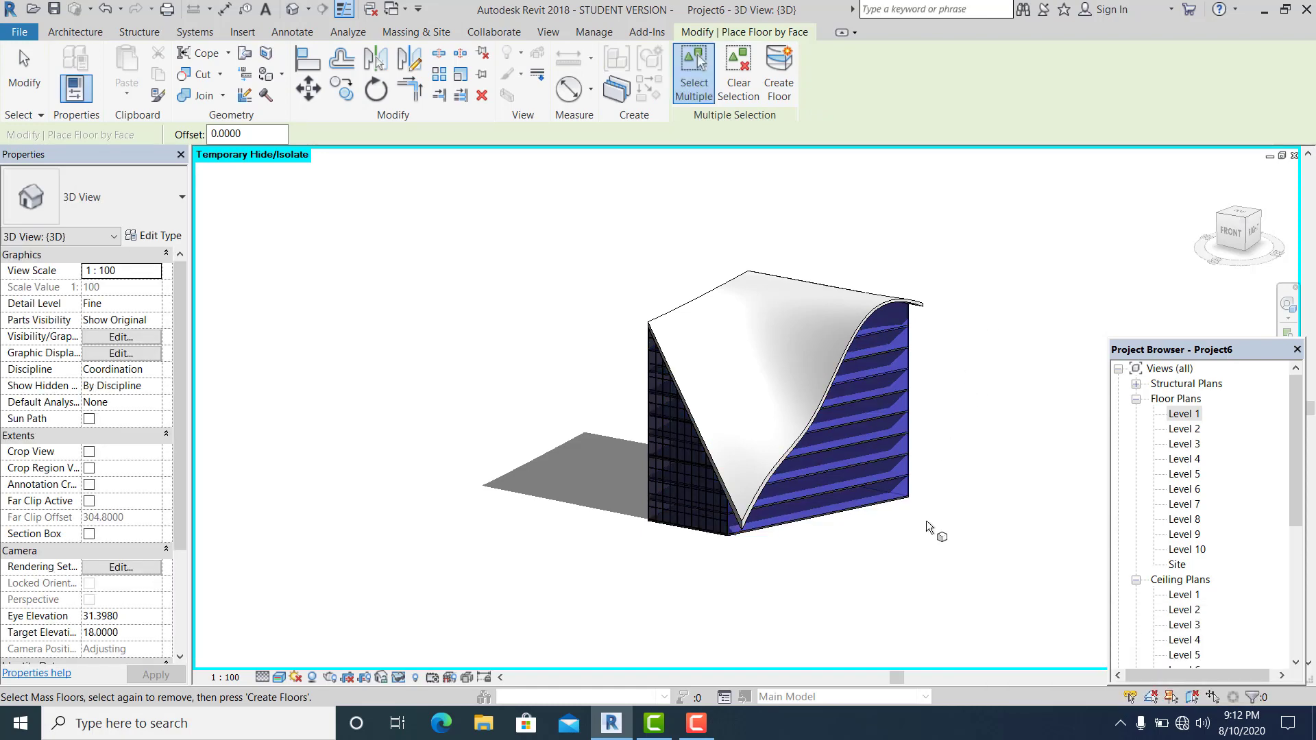
# Reset the temporary hide/isolate to bring back the right storefront curtain wall, and leave the floor-by-face command
pyautogui.scroll(2, 927, 521)
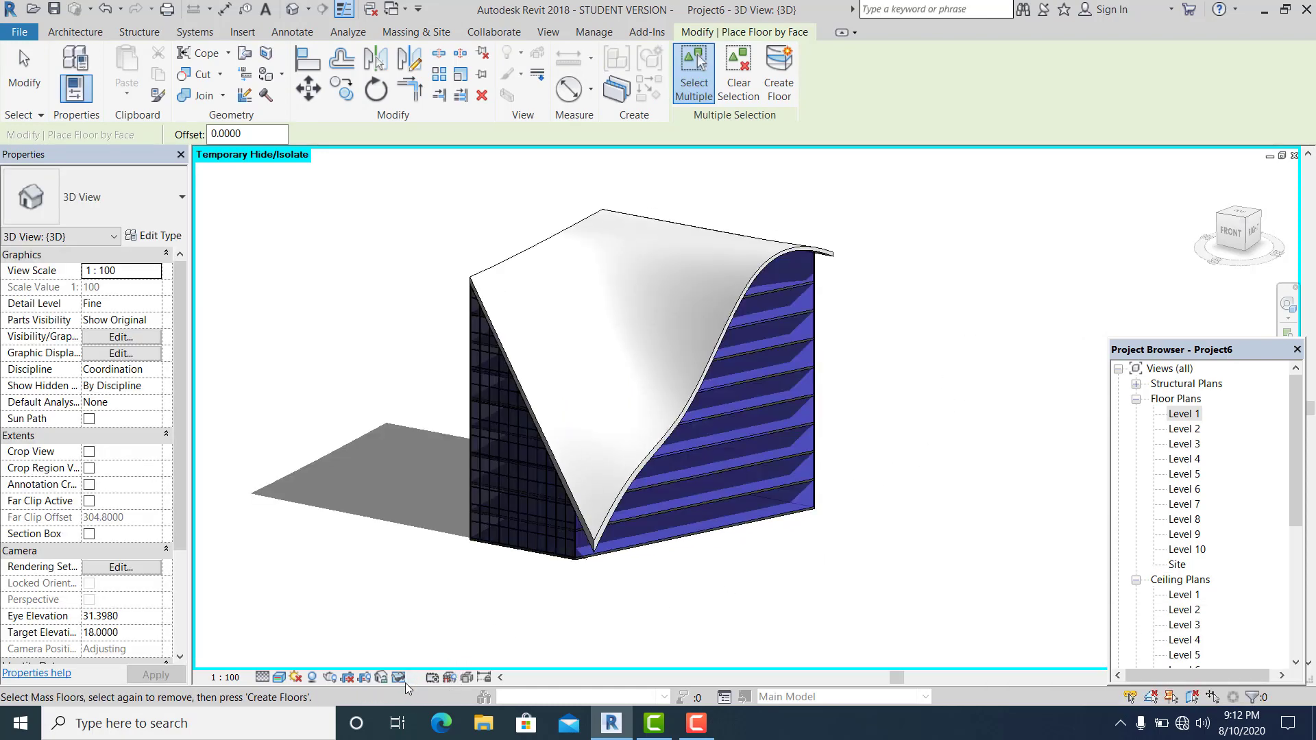
pyautogui.click(400, 677)
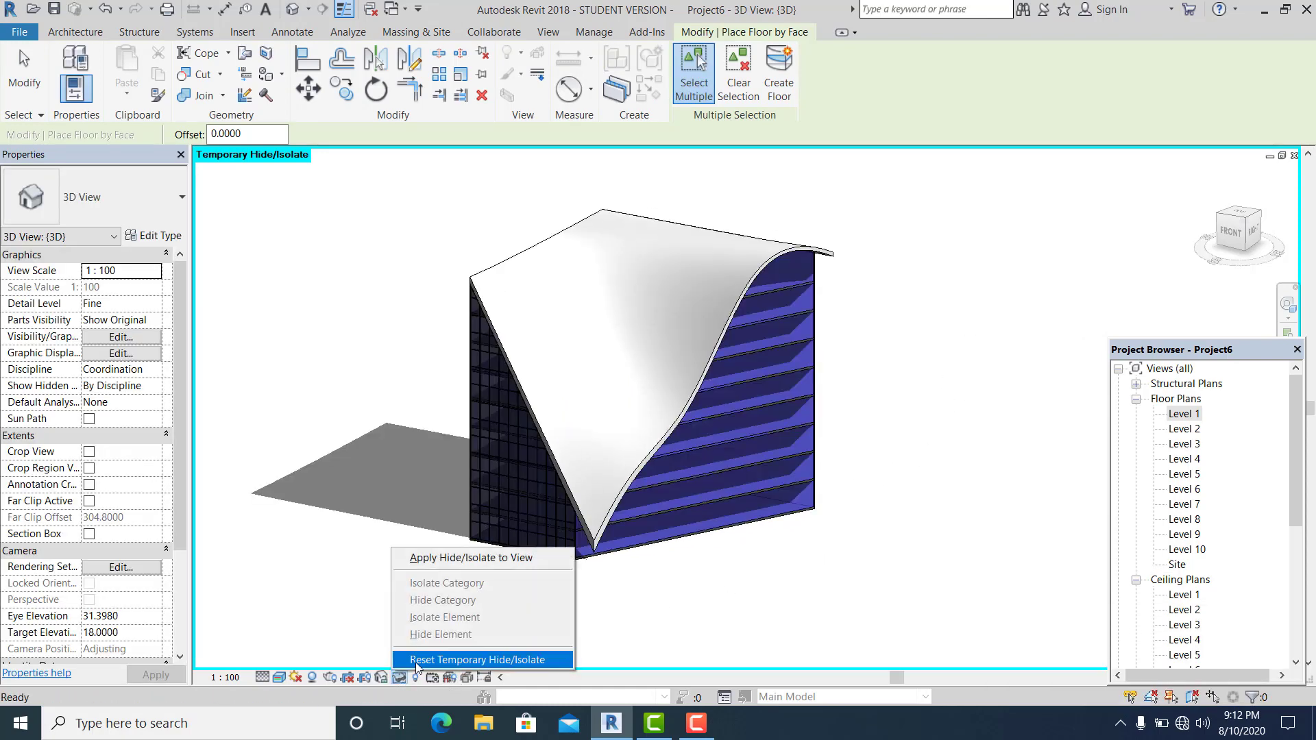
pyautogui.click(416, 662)
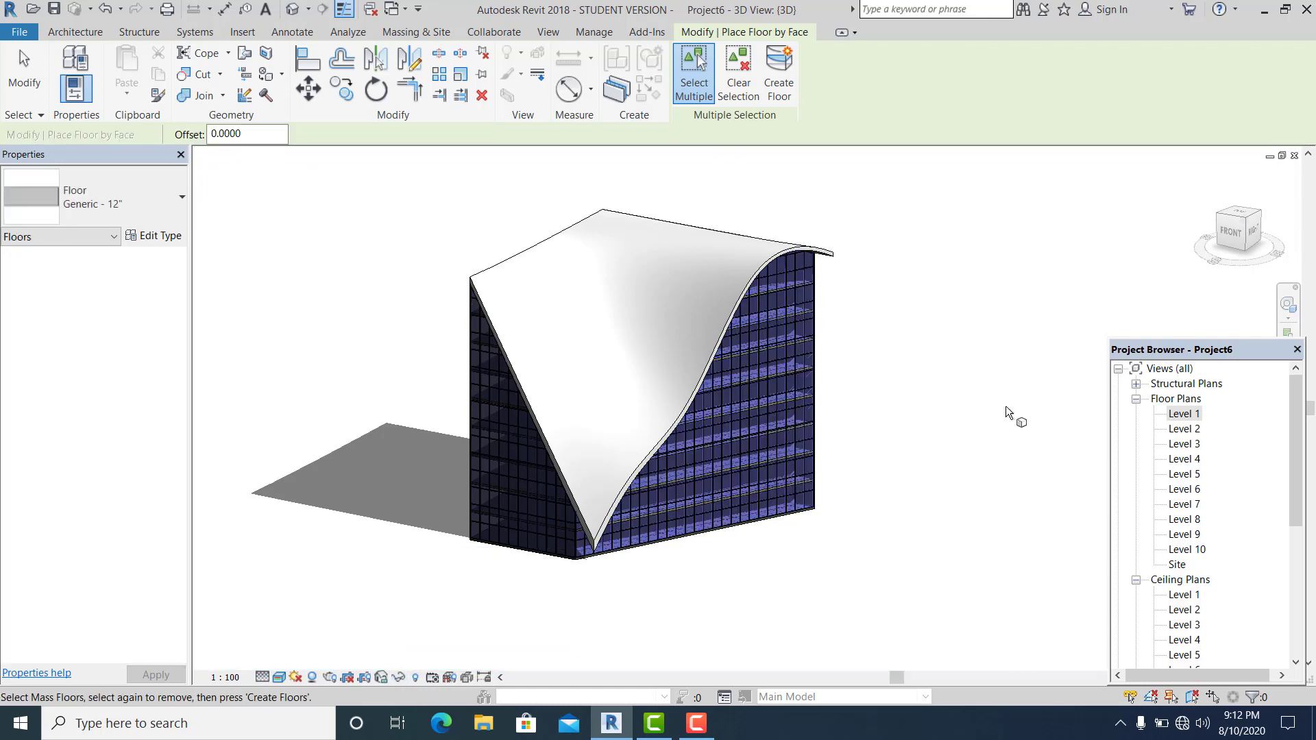
pyautogui.scroll(1, 1006, 406)
pyautogui.click(18, 71)
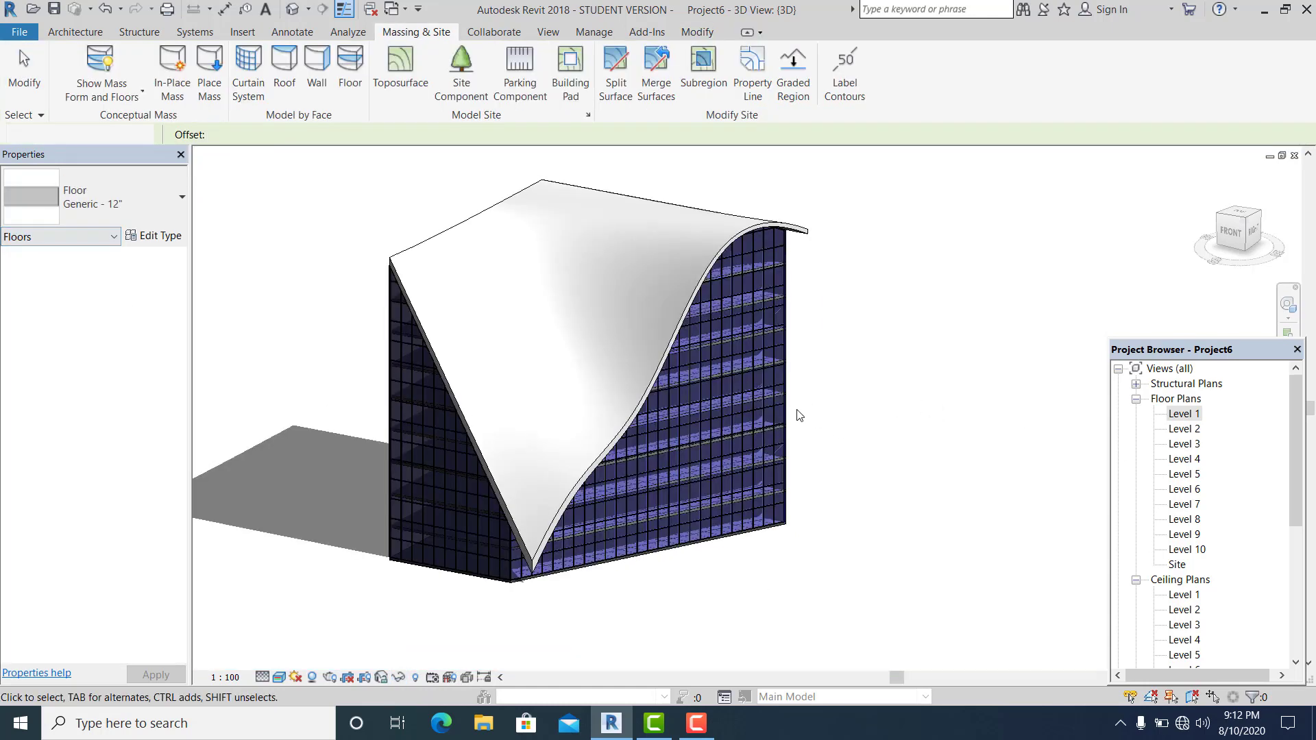
pyautogui.scroll(1, 816, 333)
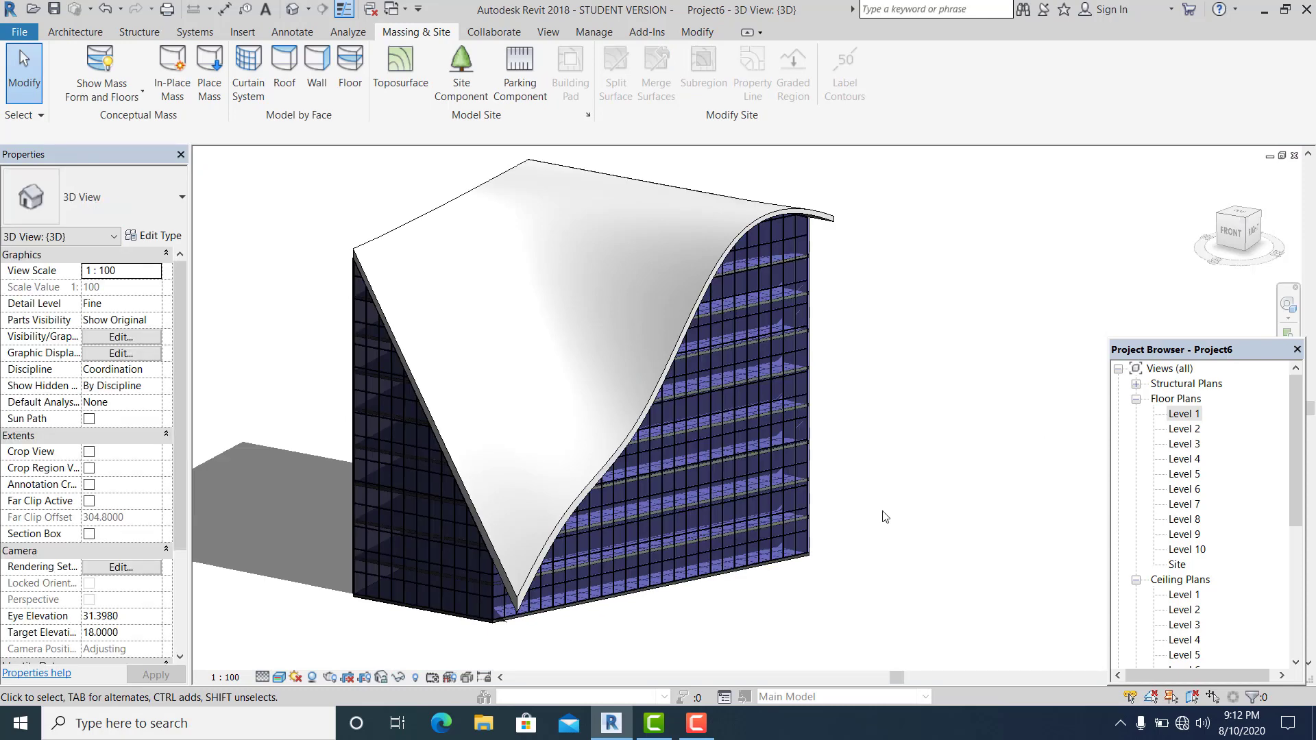
pyautogui.keyDown('shift'); pyautogui.moveTo(888, 542); pyautogui.dragTo(905, 594, button='middle'); pyautogui.keyUp('shift')
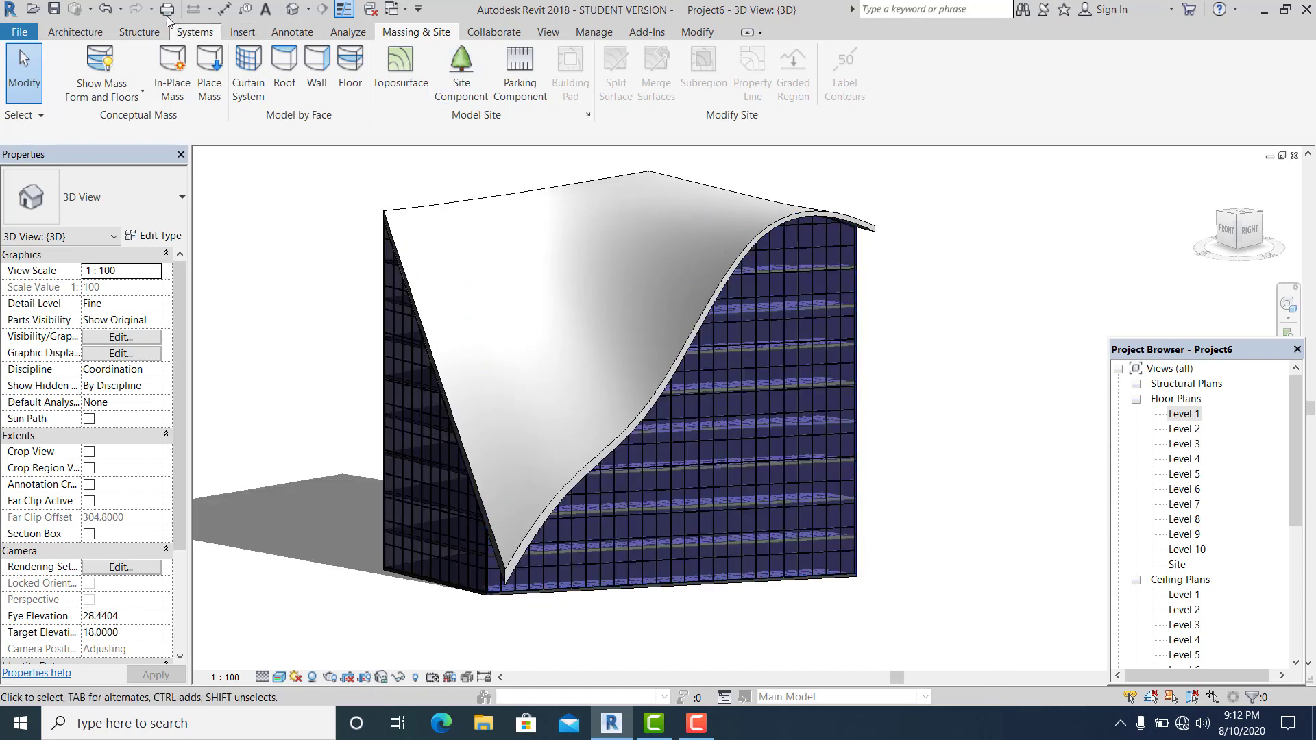
# Set the work plane to the face of a glazed panel on the right storefront curtain wall
pyautogui.click(75, 32)
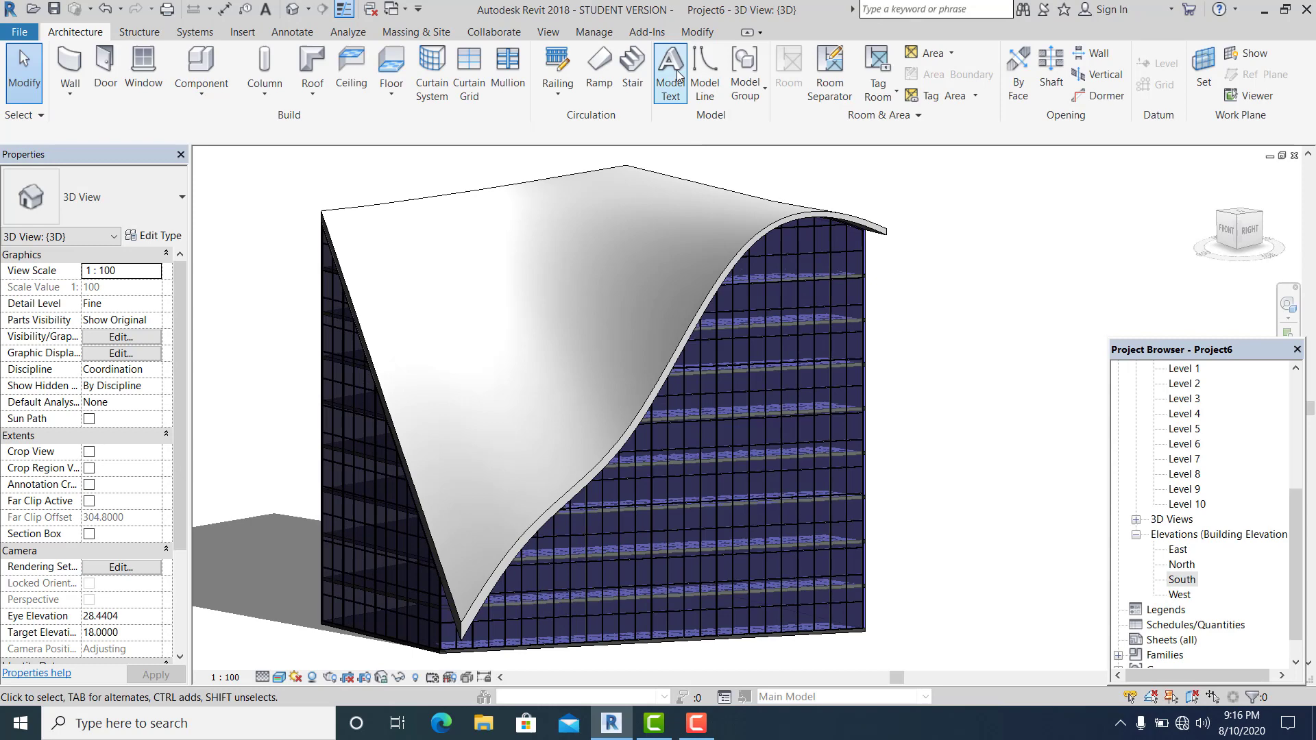
pyautogui.click(677, 74)
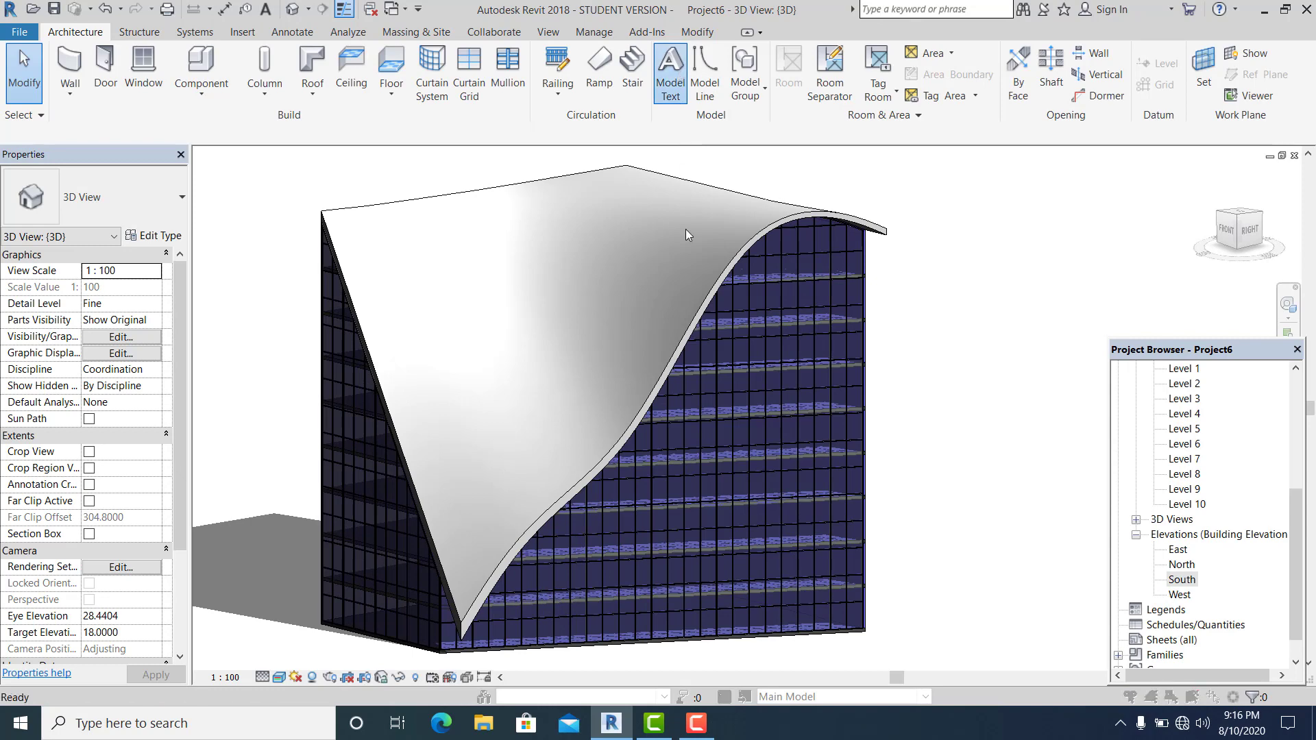
pyautogui.click(786, 225)
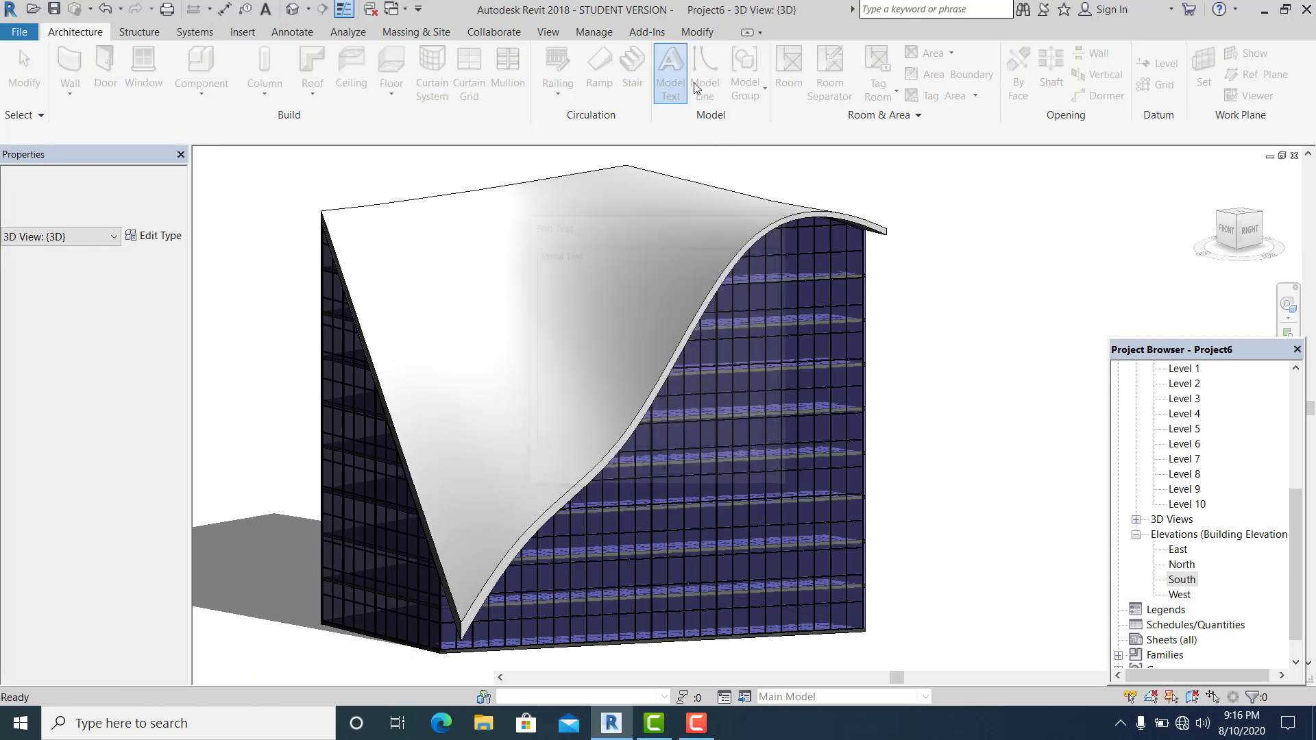
pyautogui.click(1201, 70)
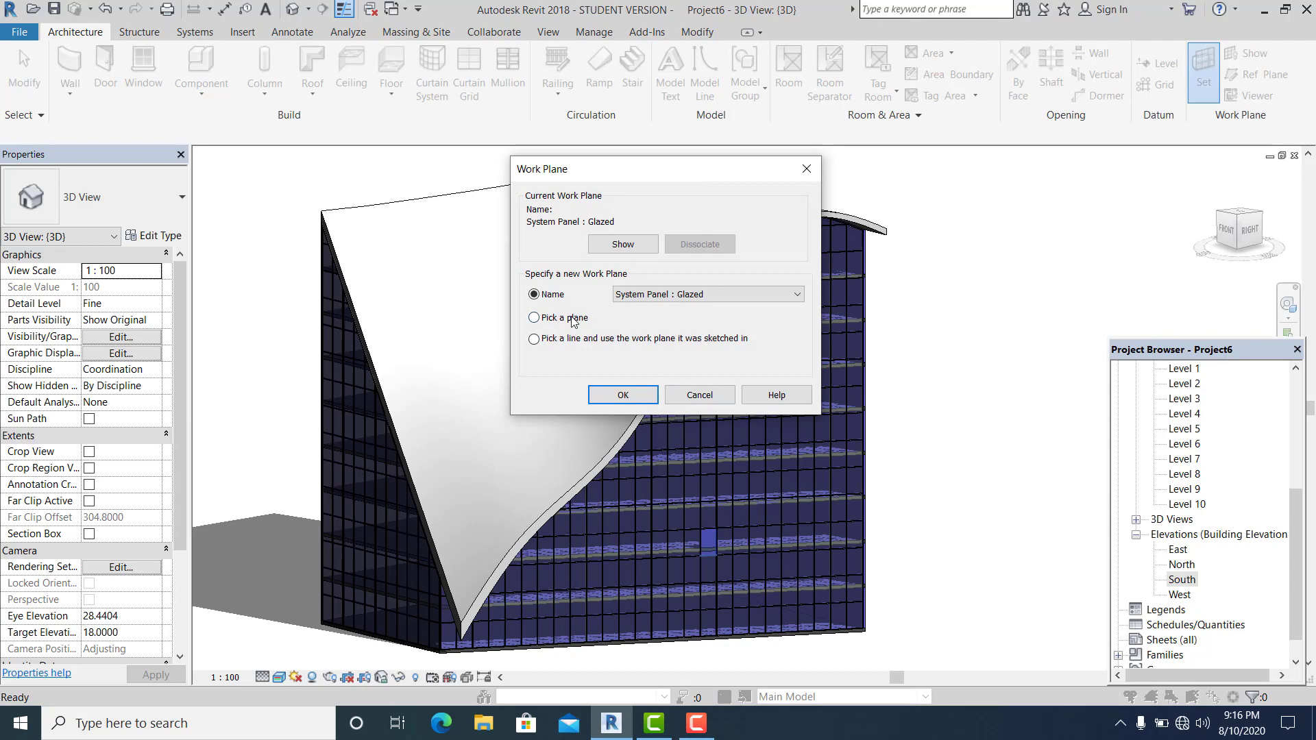
pyautogui.click(623, 395)
pyautogui.scroll(5, 720, 470)
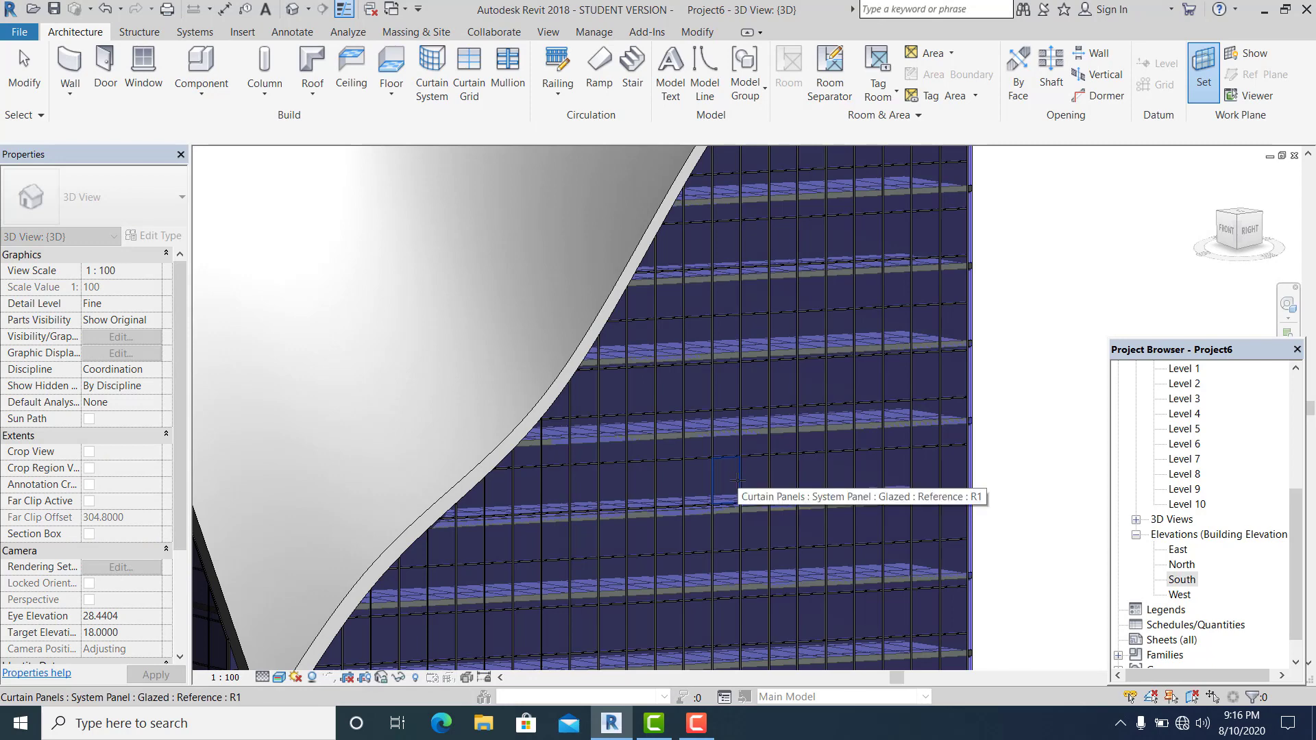
pyautogui.click(738, 479)
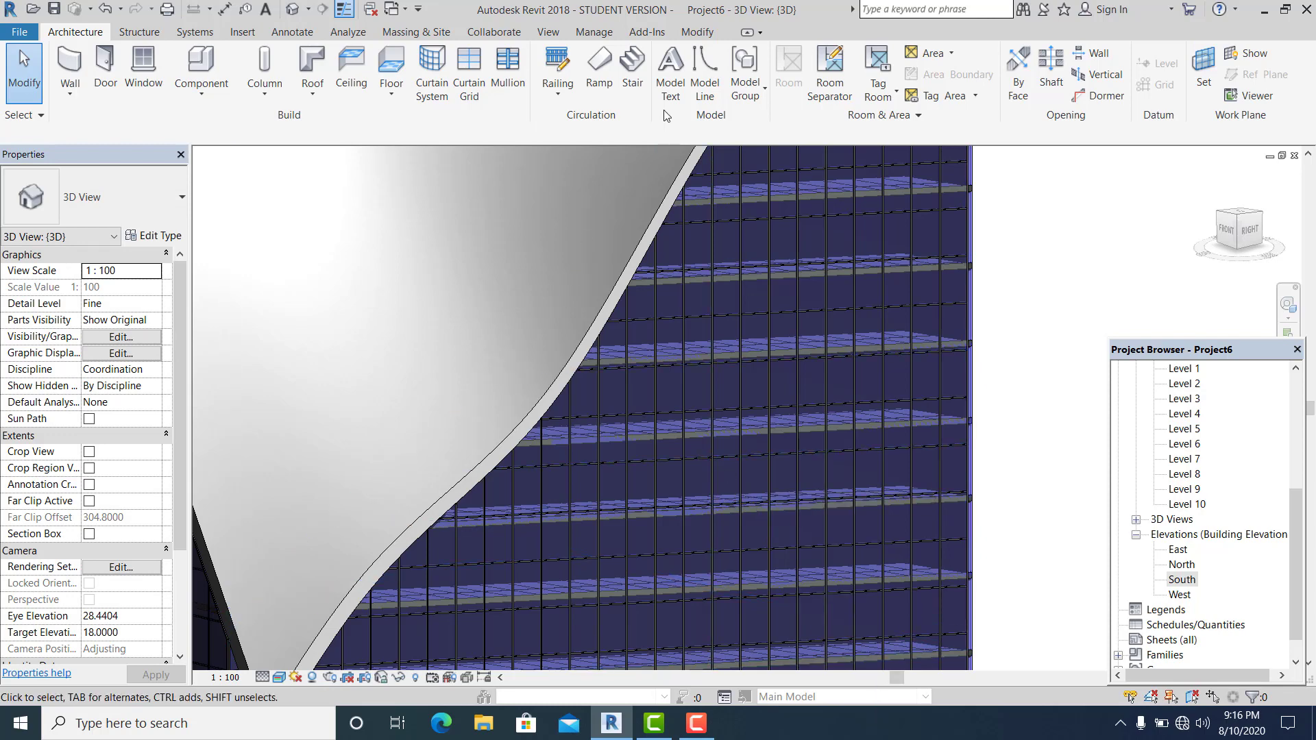
# Place model text with its default wording on the glazed face of the right storefront curtain wall
pyautogui.click(670, 83)
pyautogui.press('Return')
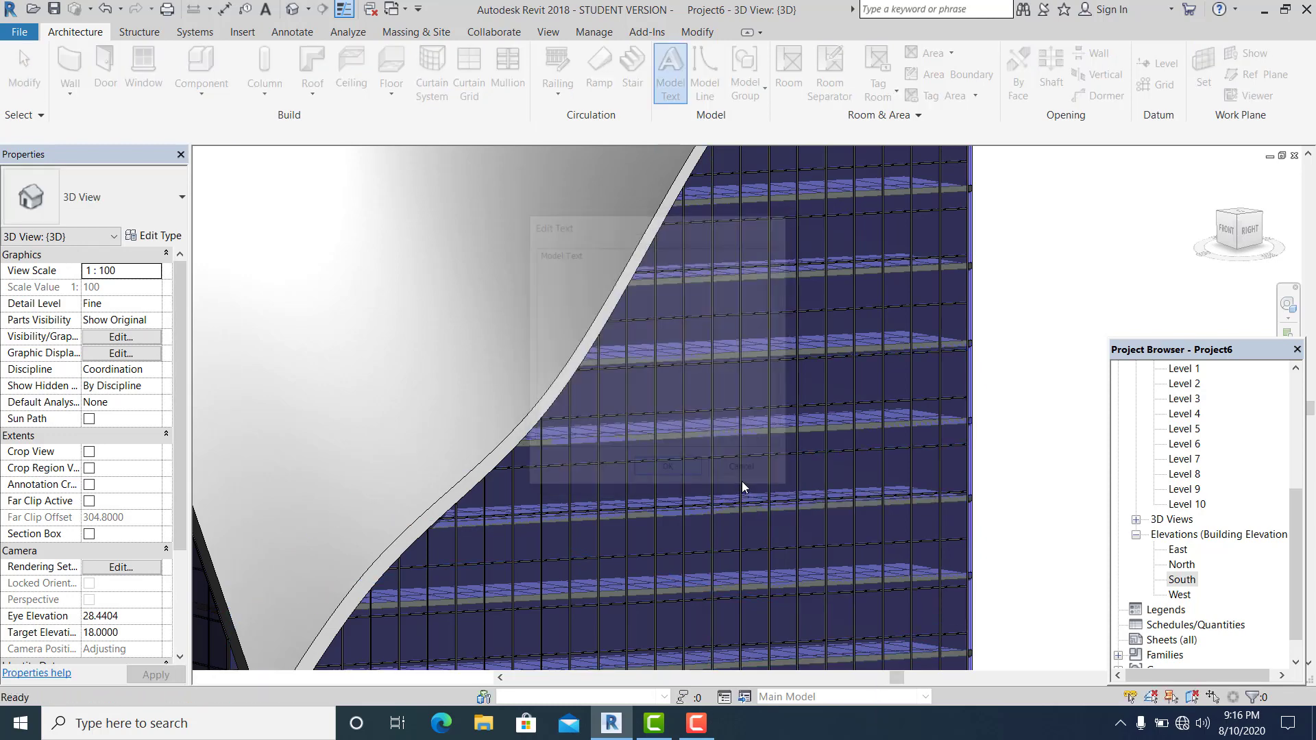
pyautogui.click(712, 479)
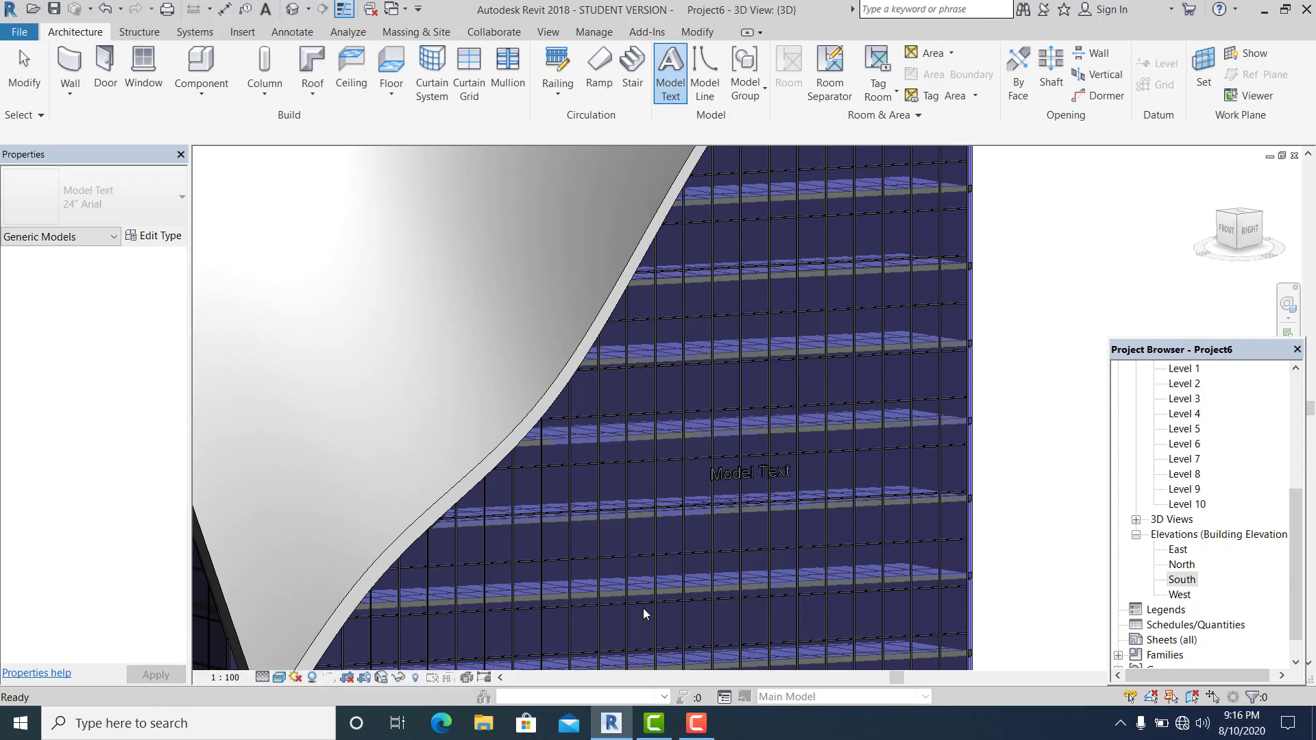
pyautogui.click(20, 55)
# Set the text size of the placed model text's type, 24" Arial, to 1
pyautogui.scroll(3, 731, 493)
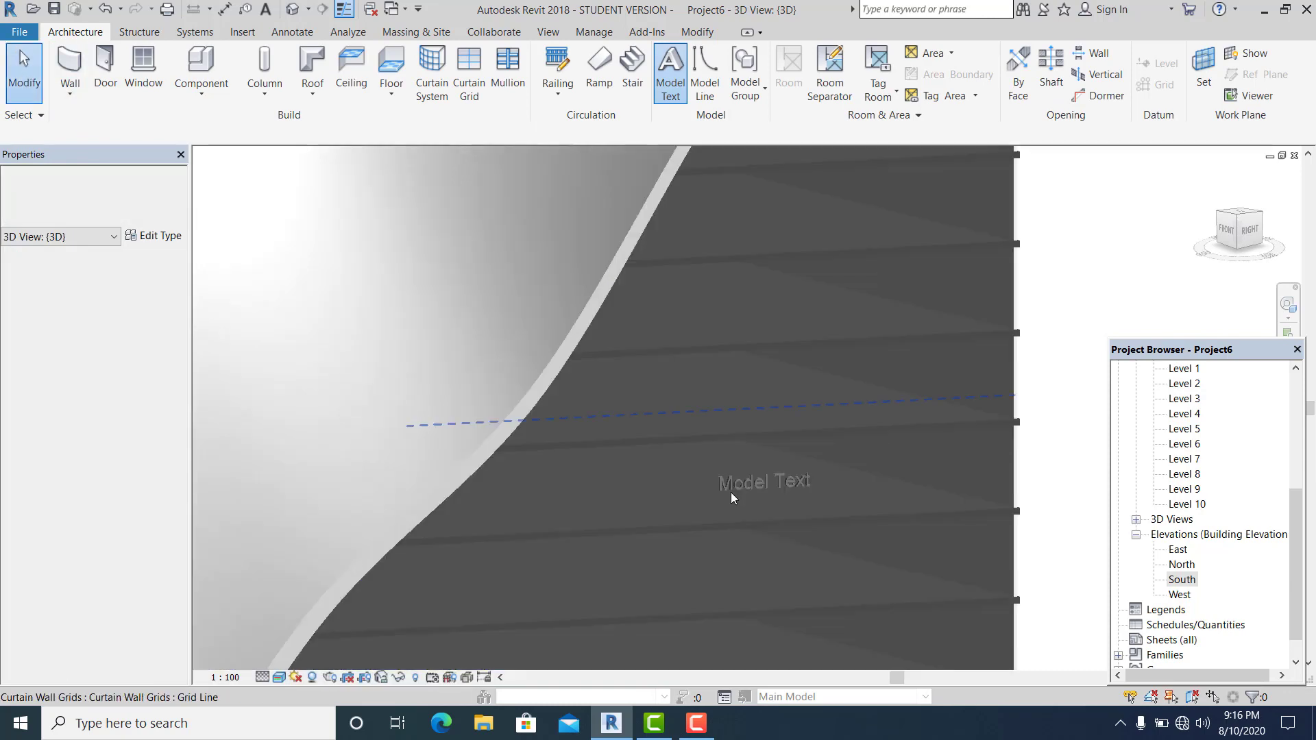
pyautogui.click(742, 490)
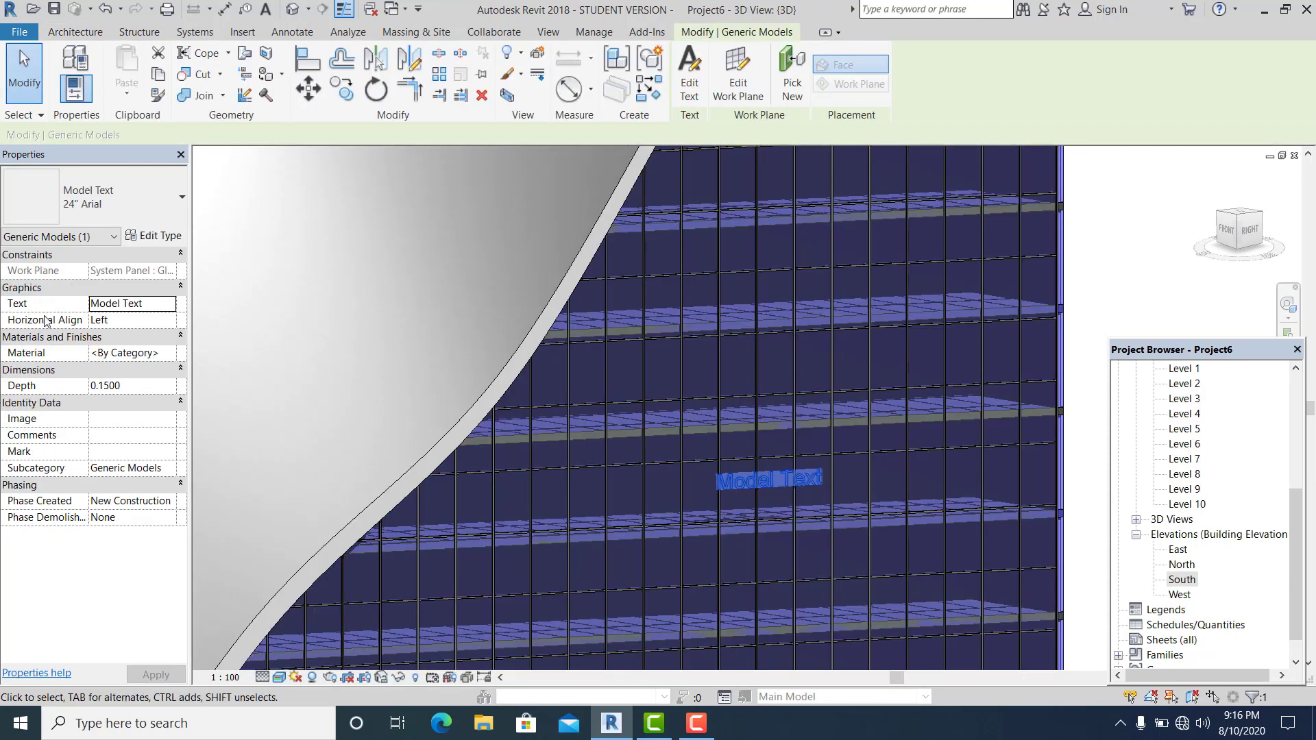
pyautogui.click(140, 393)
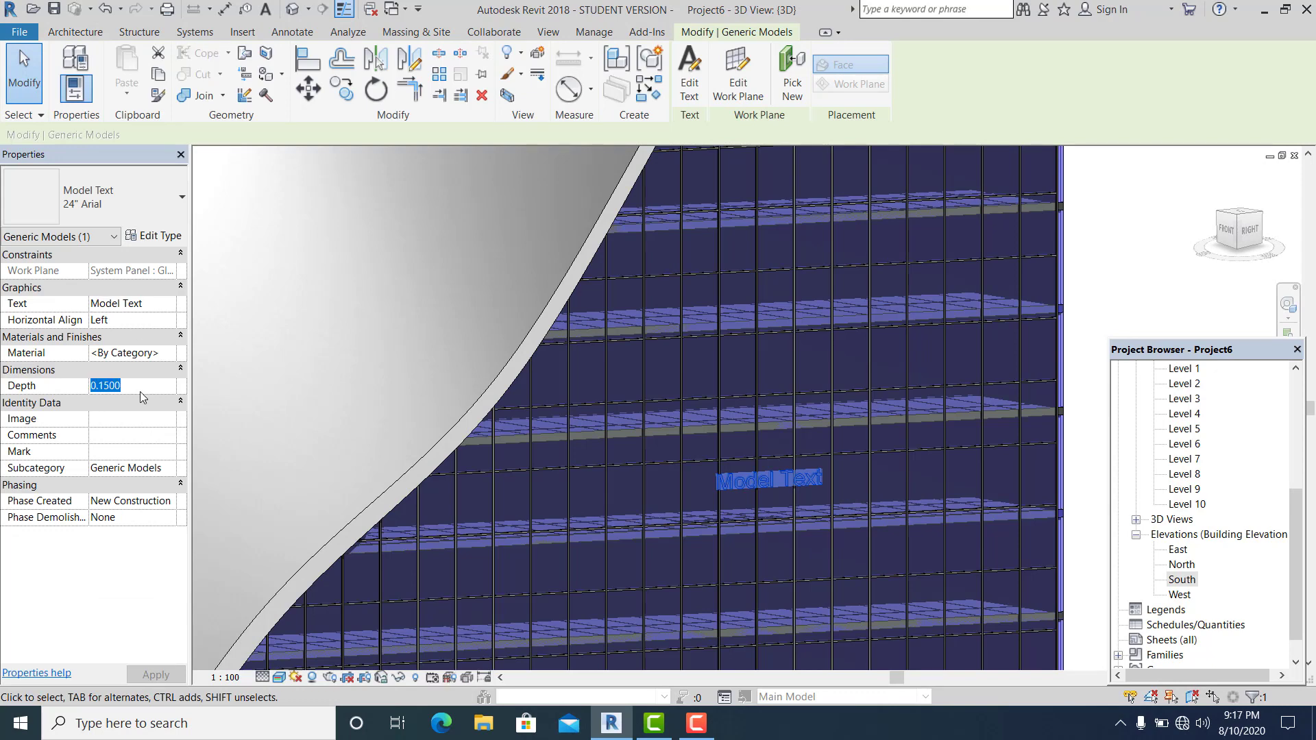
pyautogui.click(173, 248)
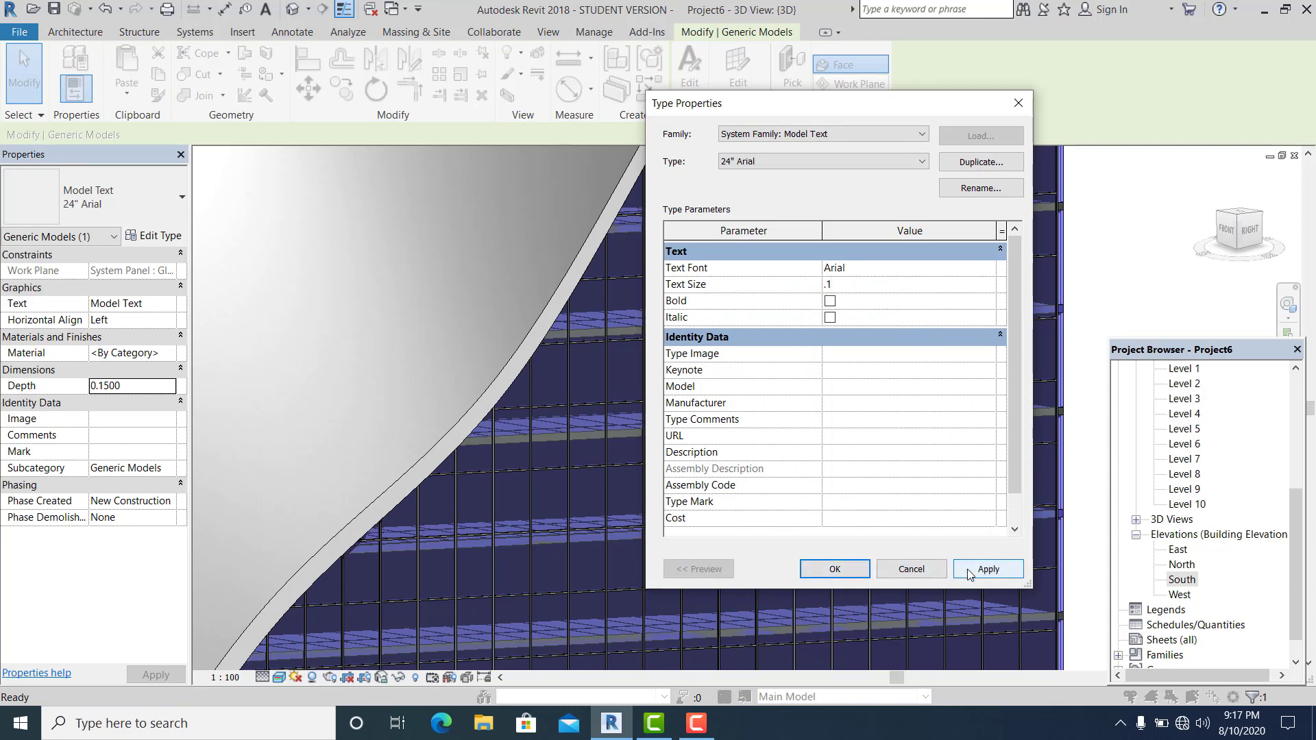
pyautogui.click(965, 571)
pyautogui.moveTo(900, 102); pyautogui.dragTo(542, 141)
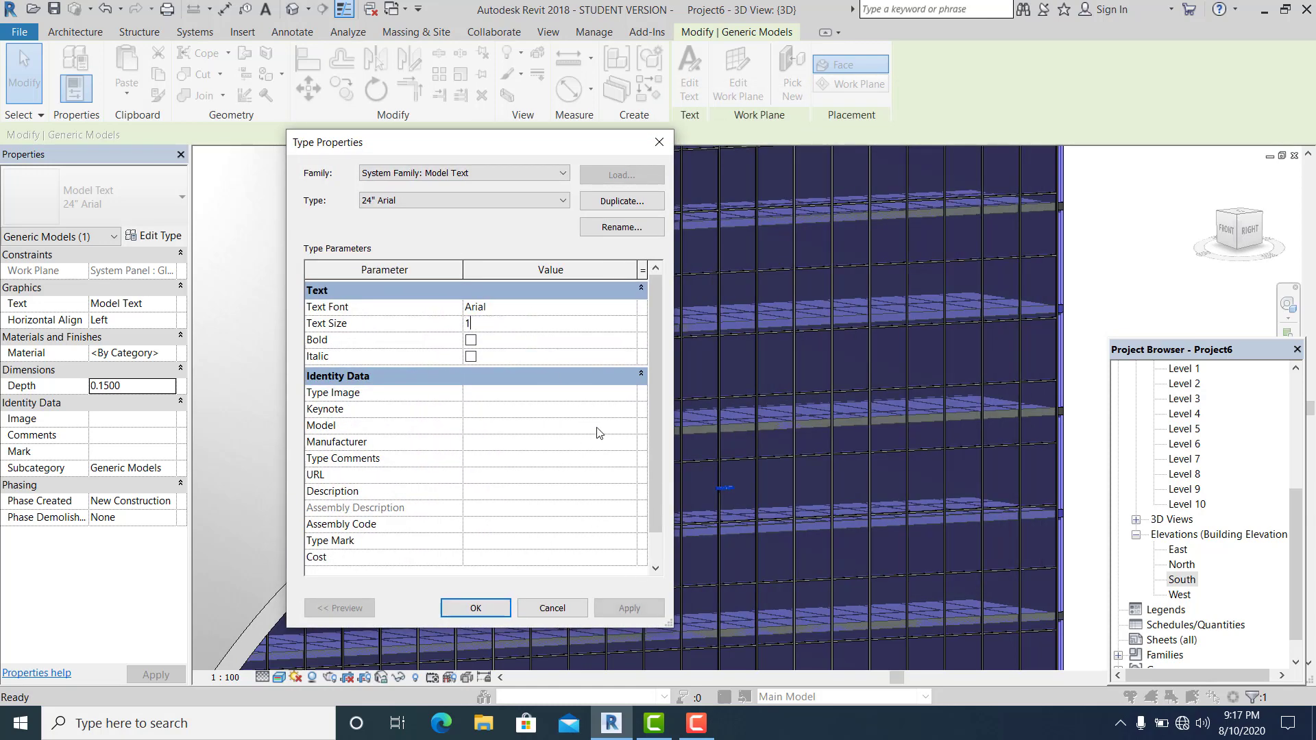
pyautogui.click(632, 609)
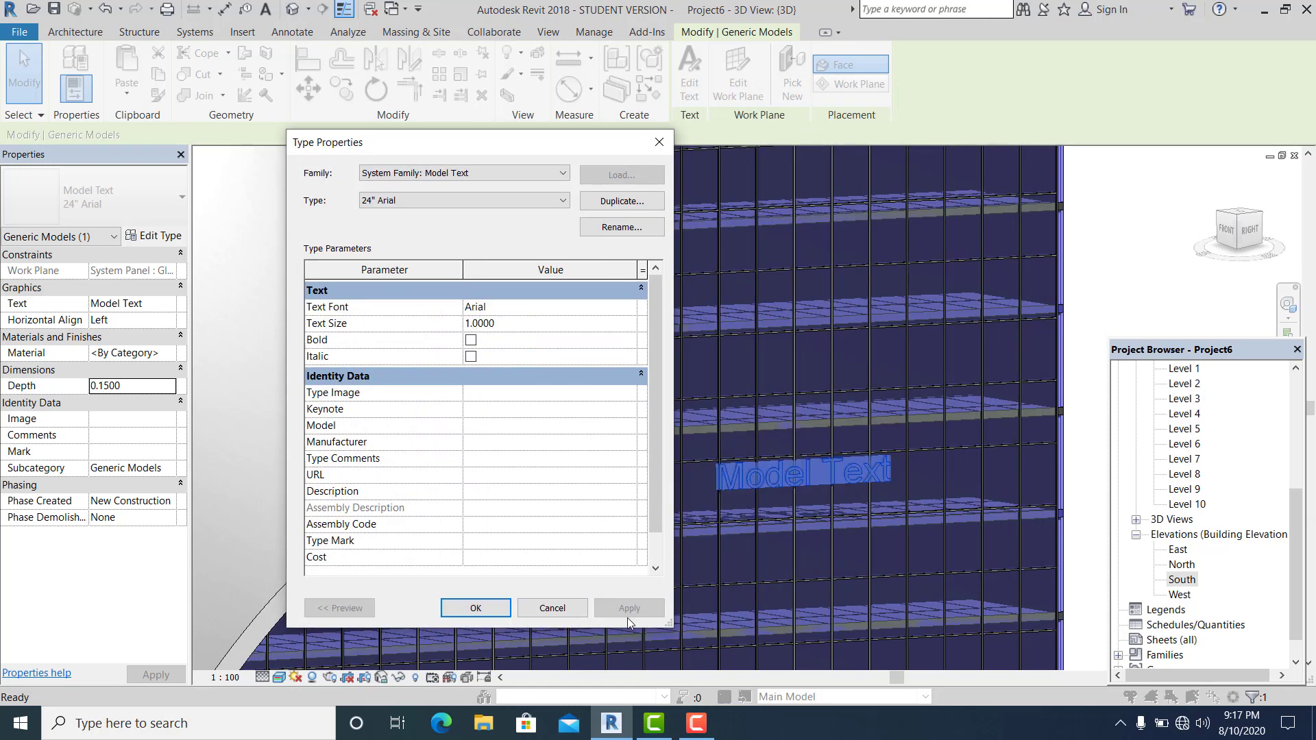
pyautogui.click(480, 608)
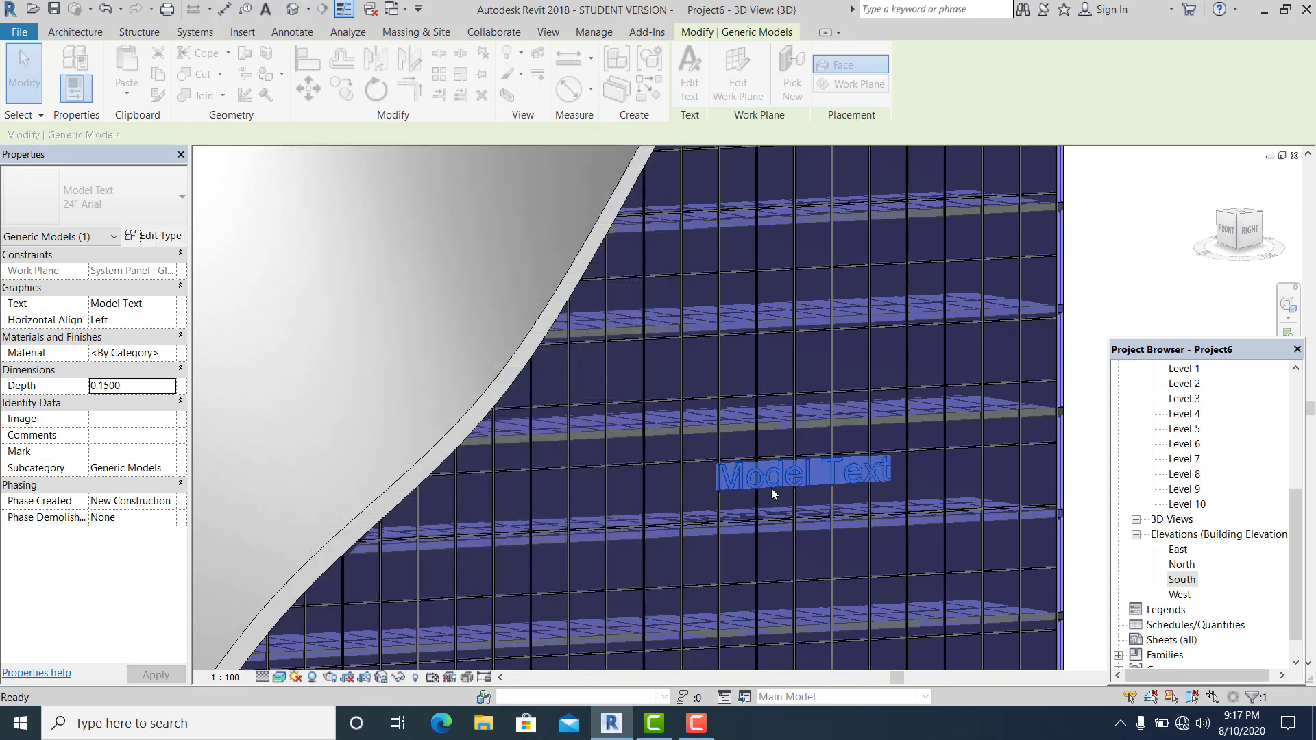
# Change the wording of the model text on the curtain wall to NORT EASTERN COLLEGE
pyautogui.doubleClick(770, 483)
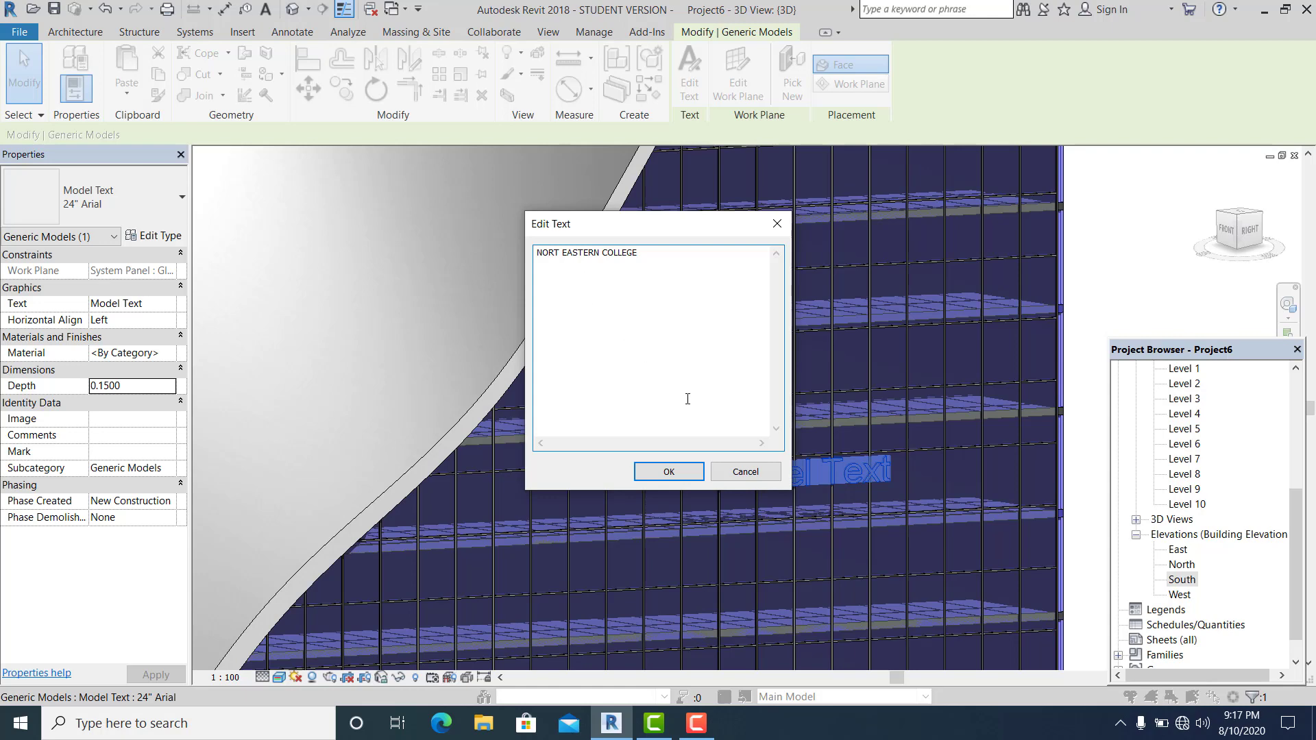
pyautogui.click(663, 472)
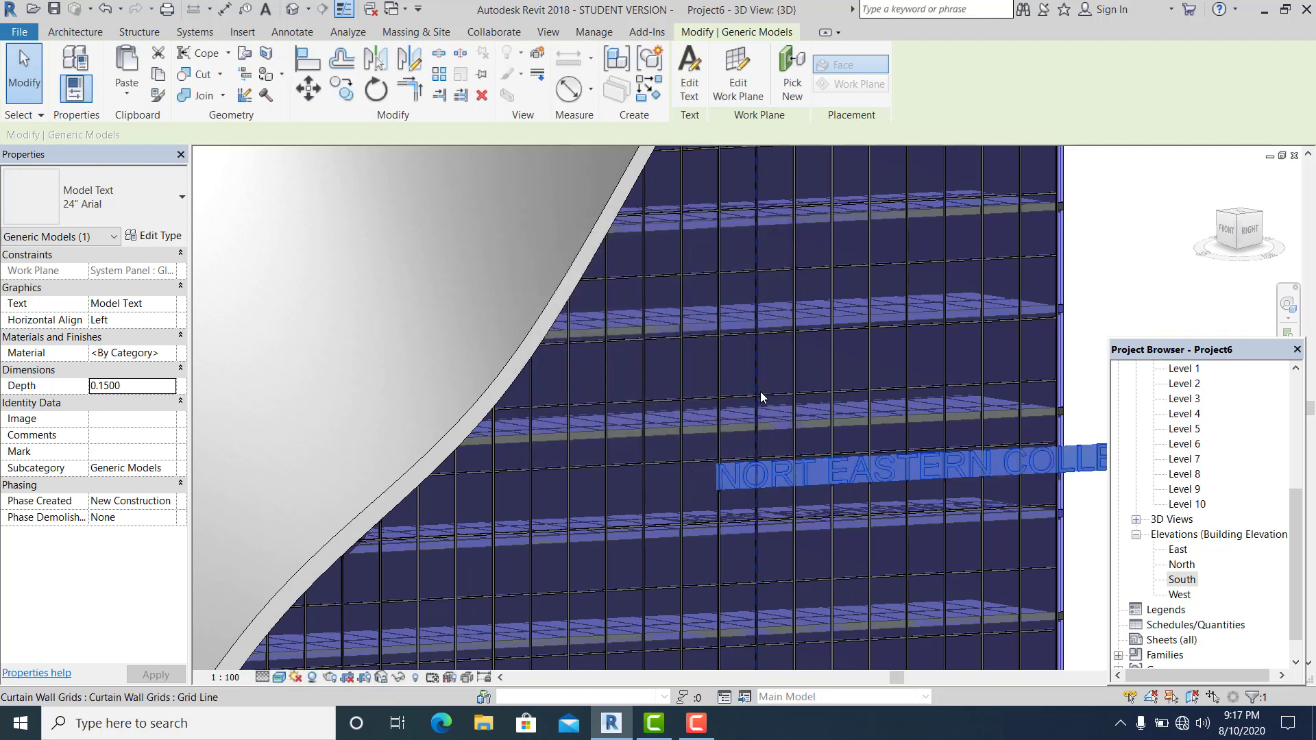
pyautogui.scroll(-2, 726, 382)
pyautogui.press('Escape')
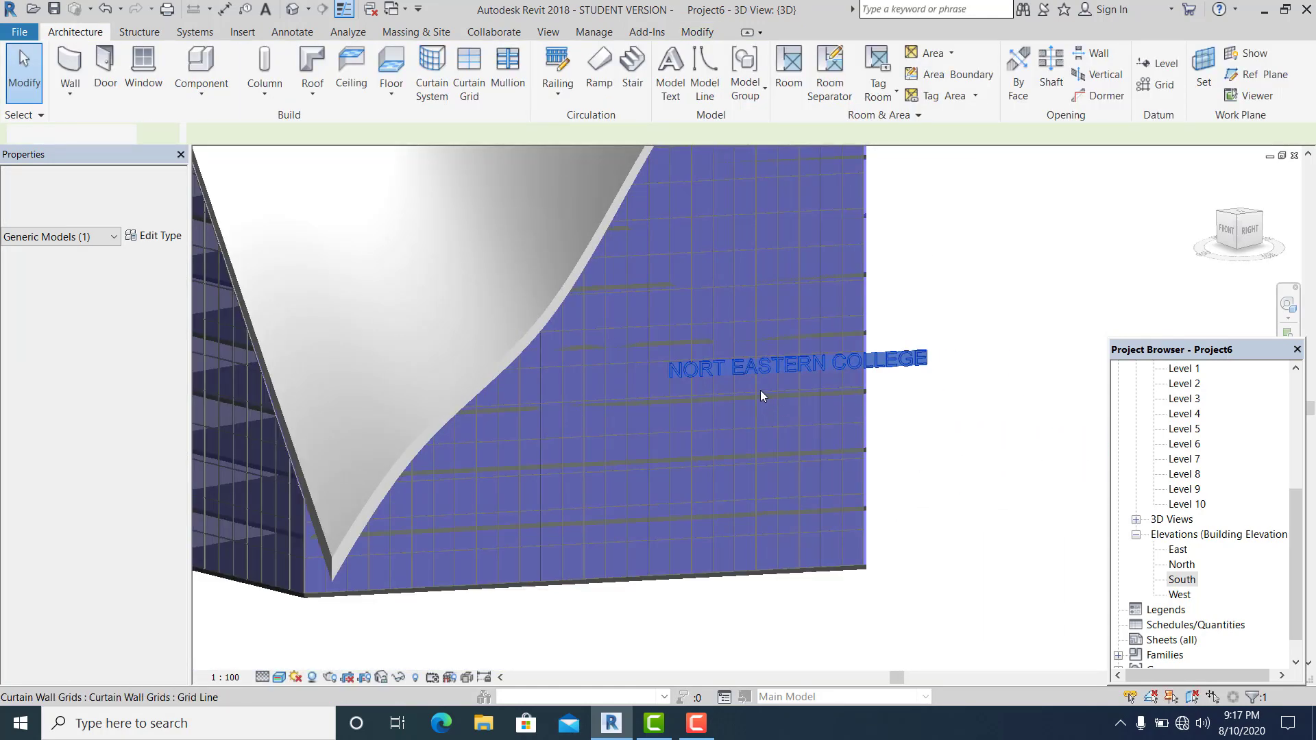
# Move the model text down and inward from the wall's far edge so it lies fully within the right storefront wall
pyautogui.click(772, 368)
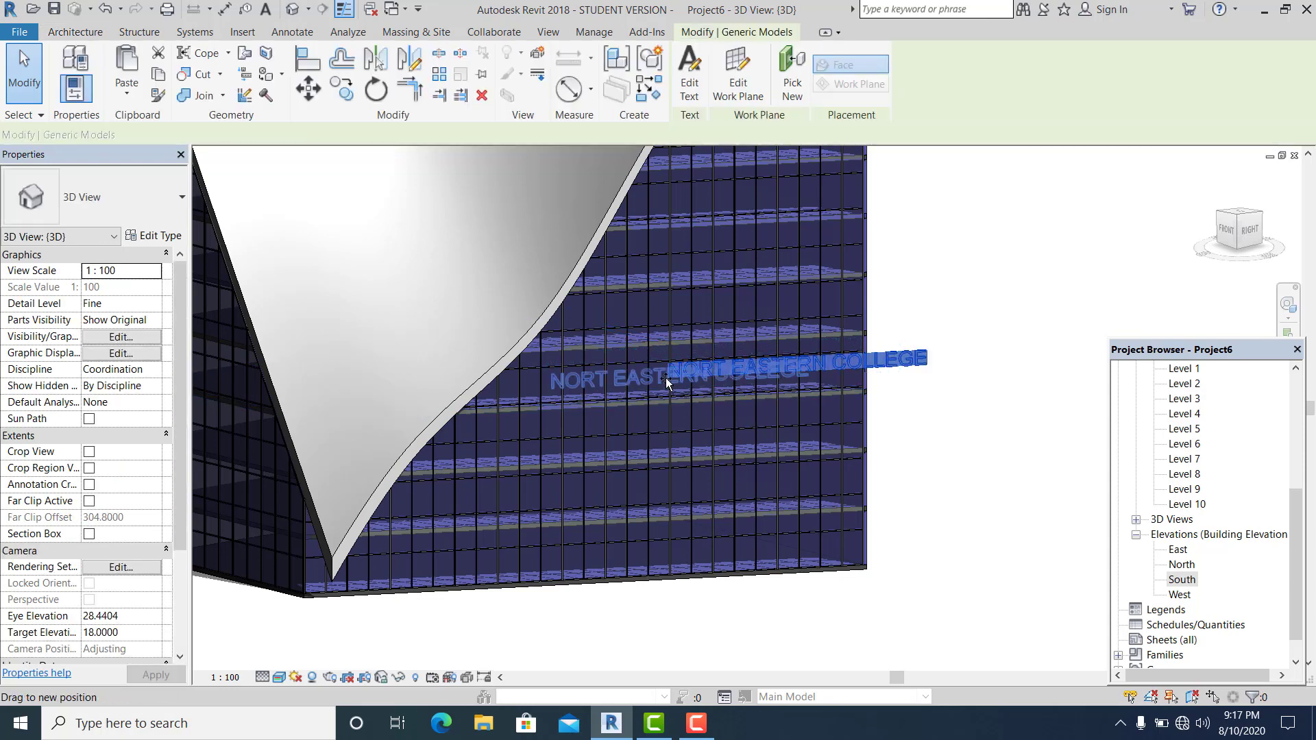
pyautogui.moveTo(665, 377); pyautogui.dragTo(667, 446)
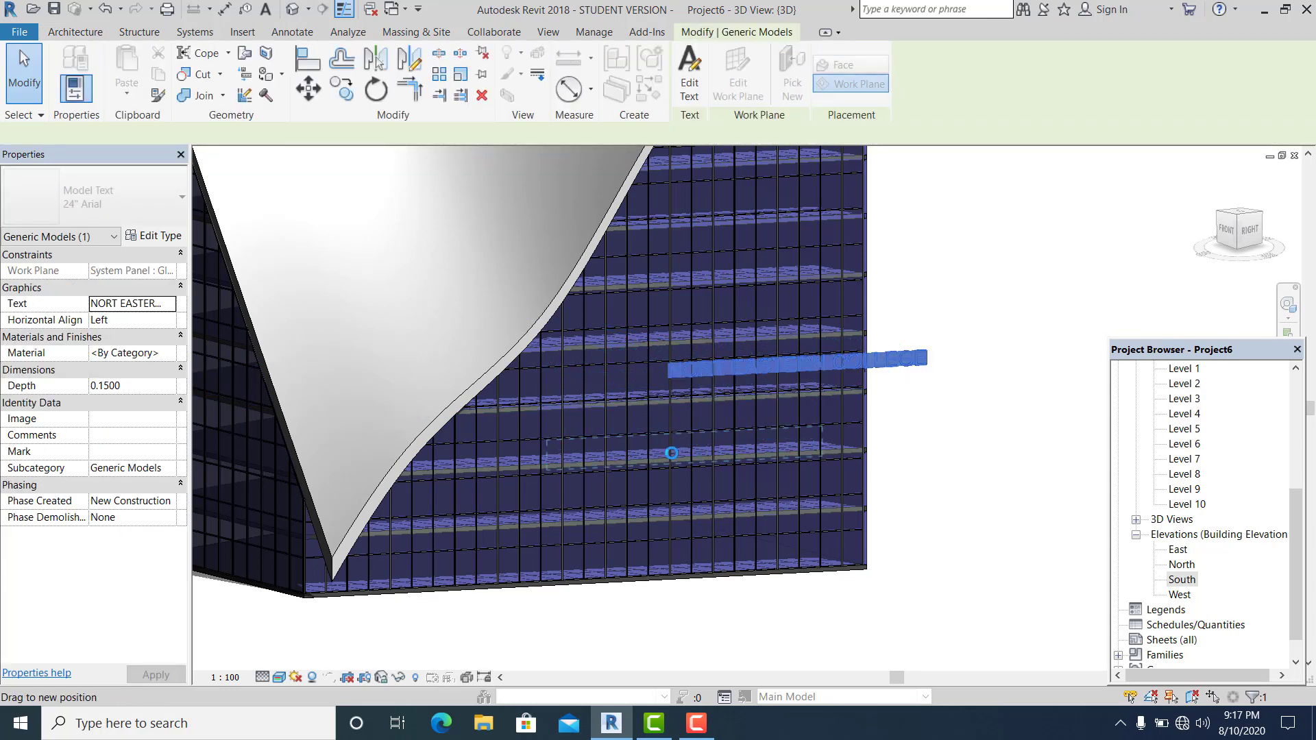
pyautogui.click(947, 486)
pyautogui.scroll(-3, 756, 443)
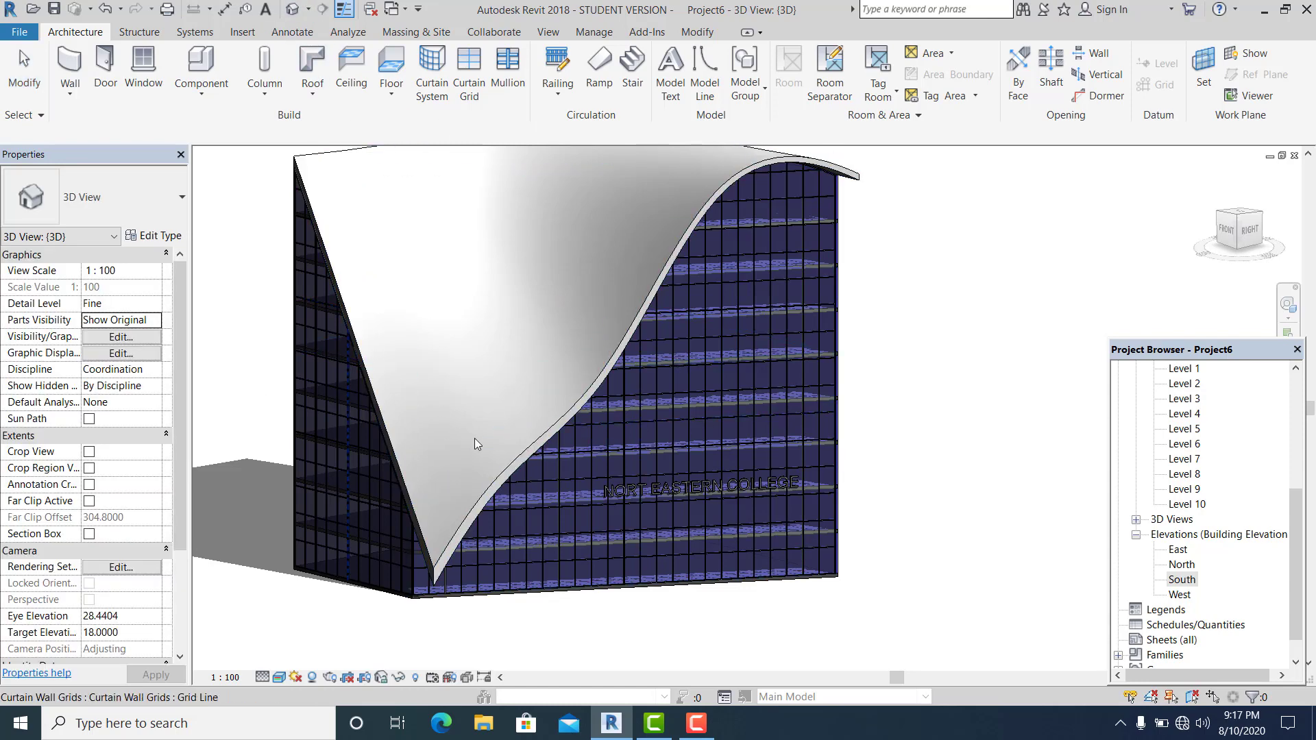
# Examine the building with its sign text from several angles in 3D and in the Level 1 and Site floor plans
pyautogui.keyDown('shift'); pyautogui.moveTo(639, 529); pyautogui.dragTo(726, 478, button='middle'); pyautogui.keyUp('shift')
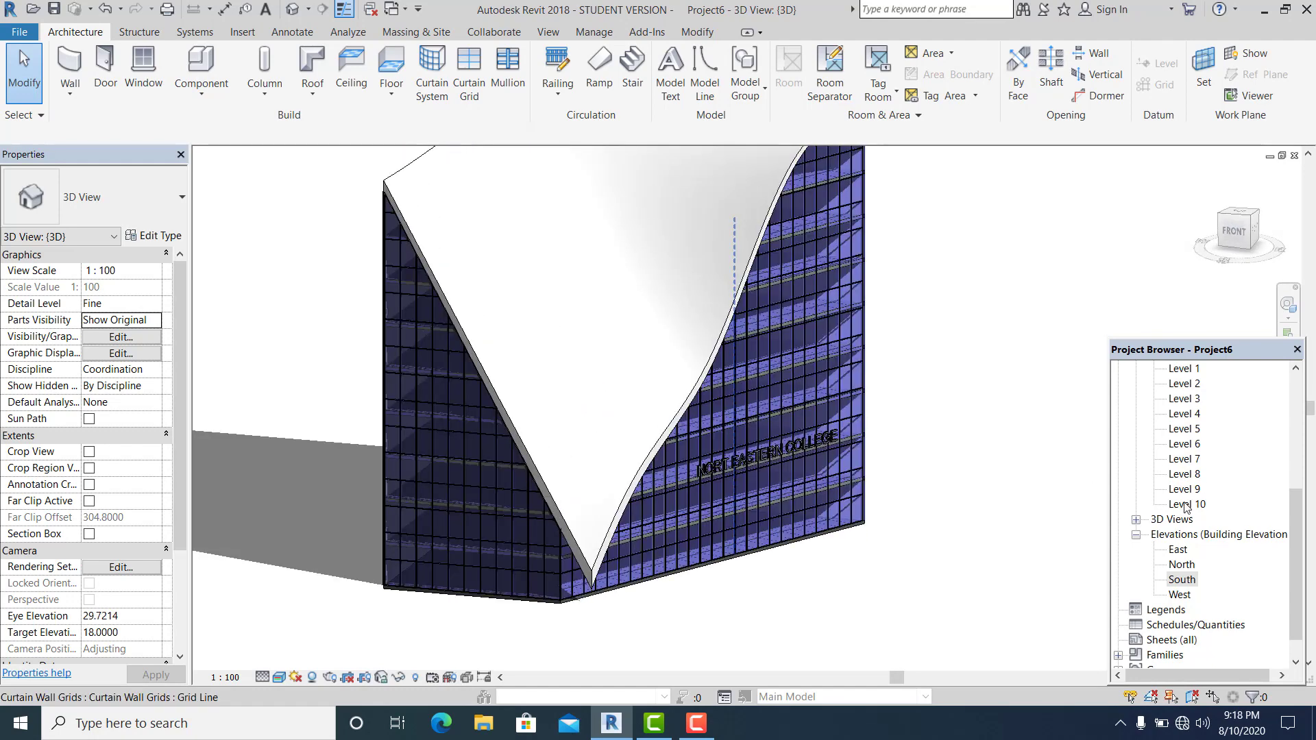
pyautogui.scroll(5, 1287, 514)
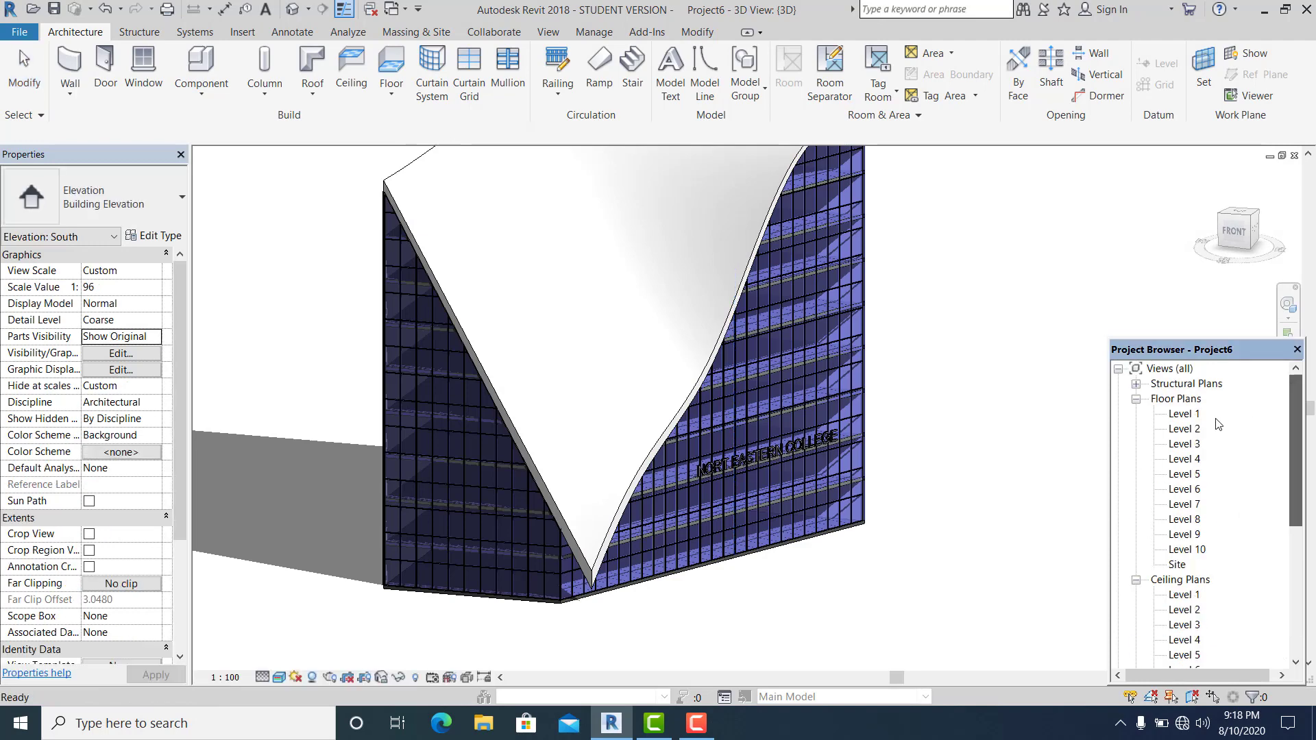
pyautogui.doubleClick(1185, 414)
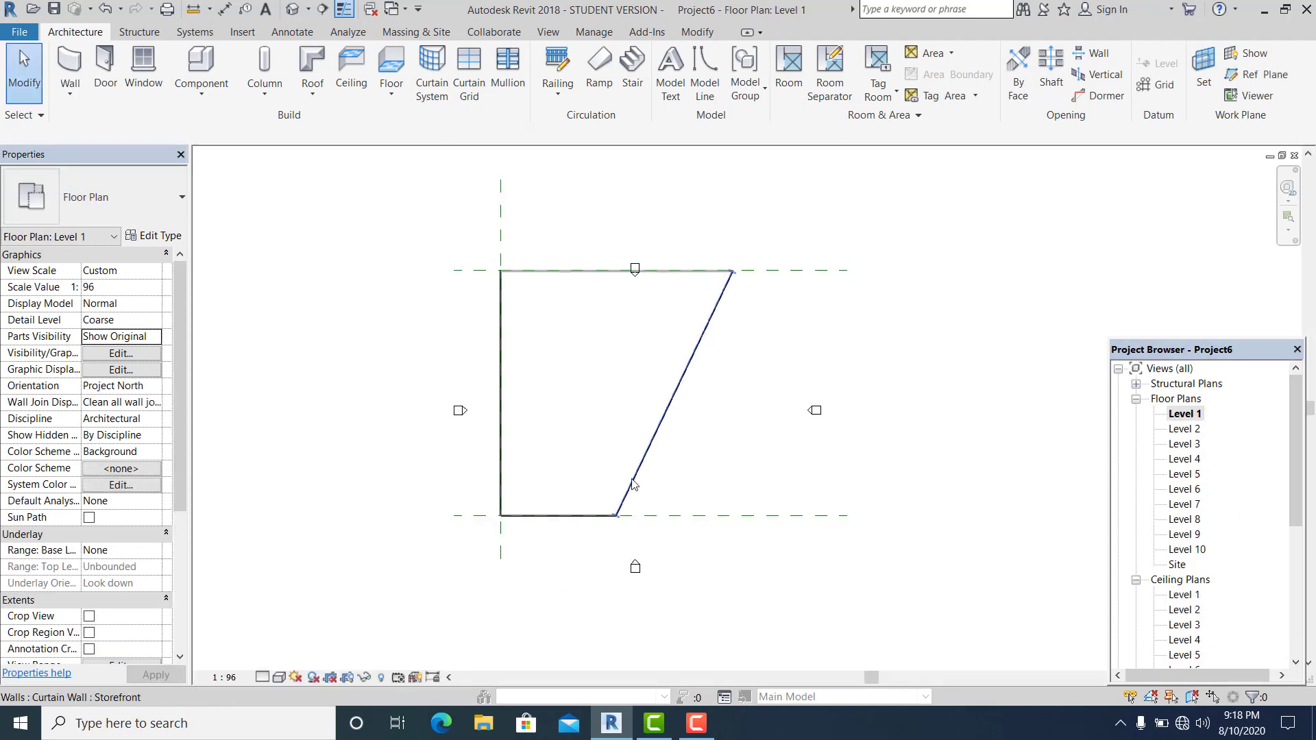
pyautogui.doubleClick(1177, 564)
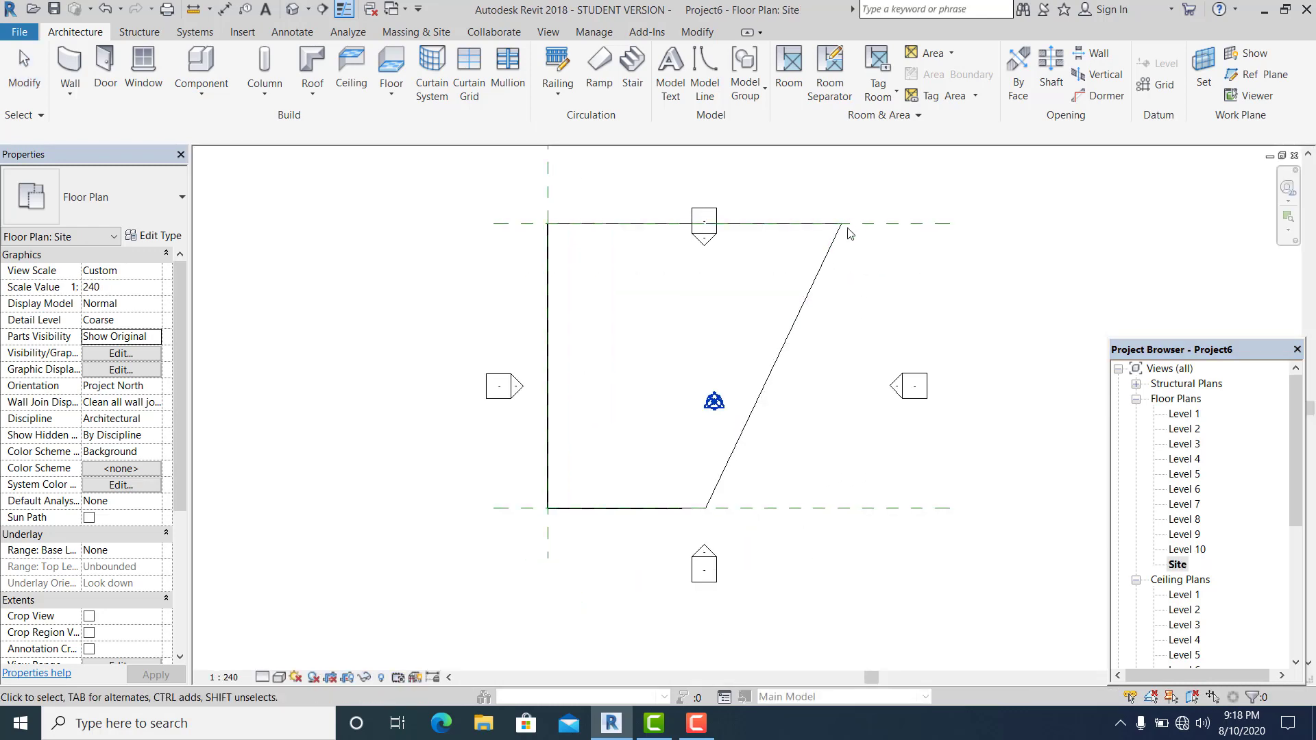
pyautogui.click(293, 9)
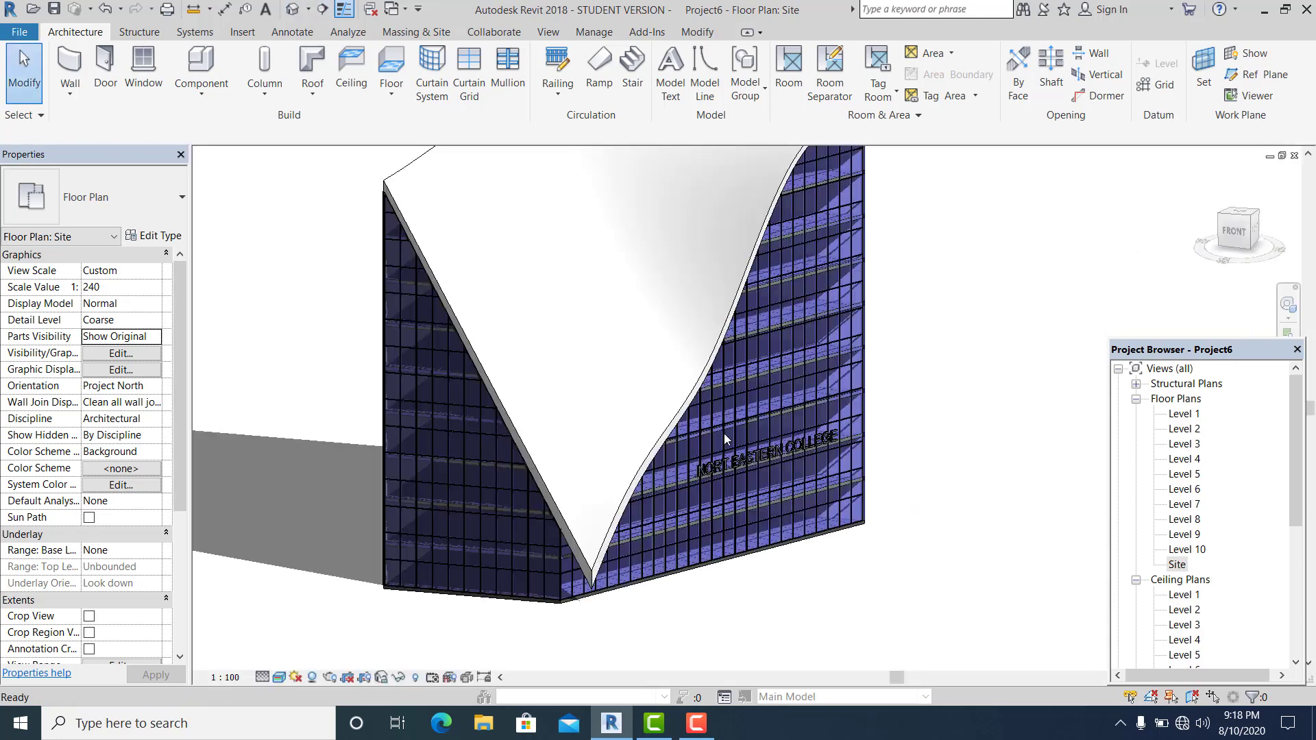
pyautogui.keyDown('shift'); pyautogui.moveTo(722, 538); pyautogui.dragTo(920, 538, button='middle'); pyautogui.keyUp('shift')
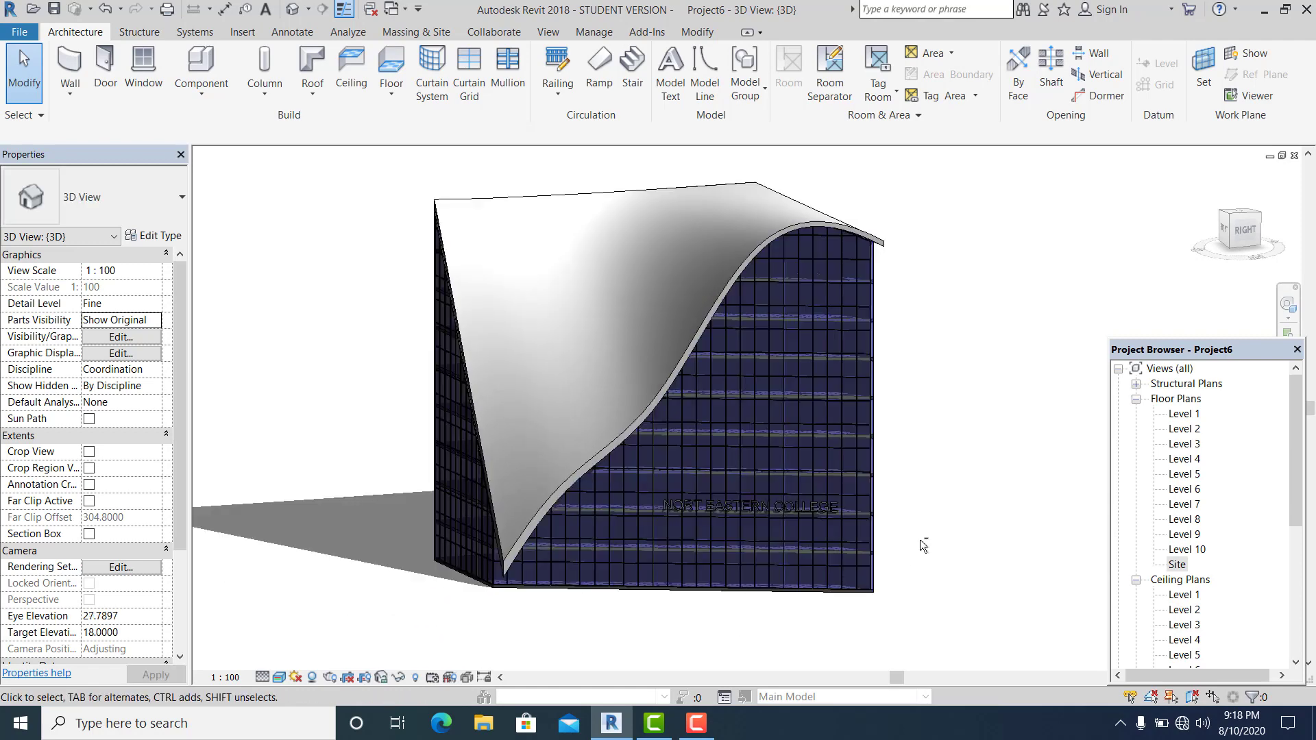
pyautogui.scroll(5, 920, 540)
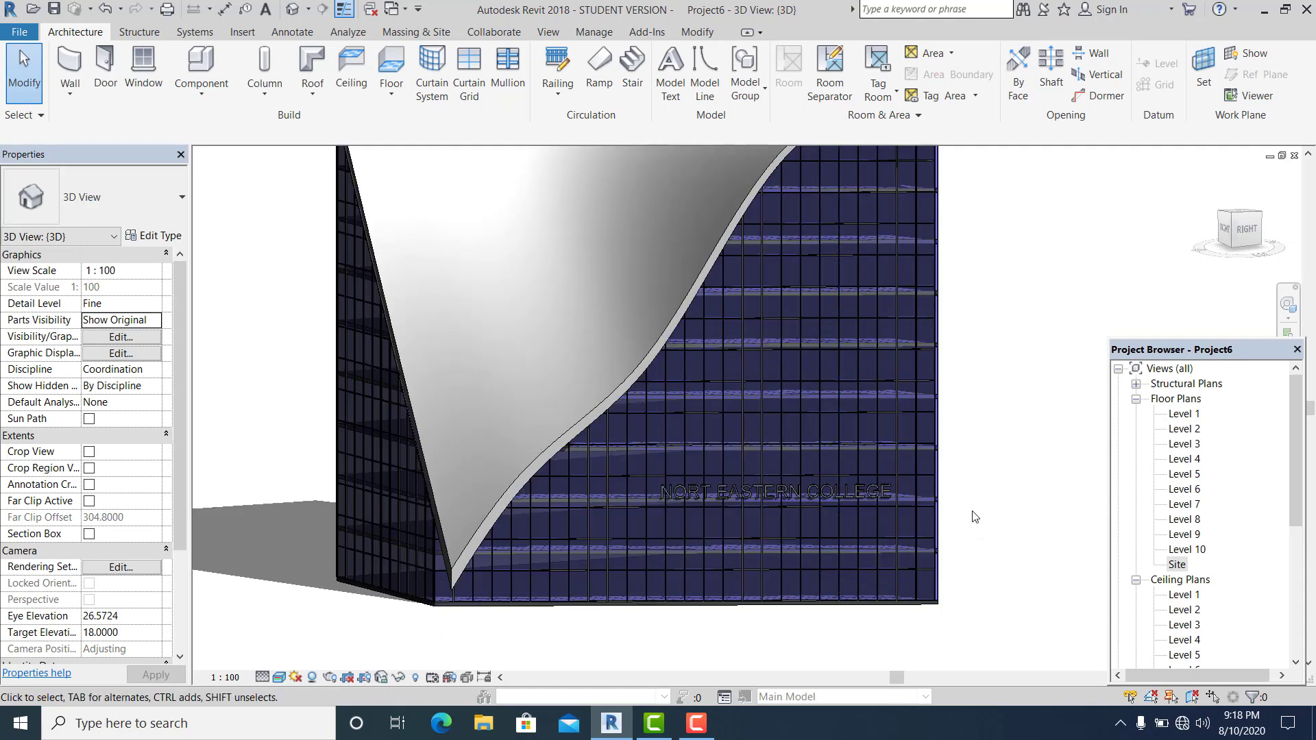
pyautogui.scroll(-4, 852, 532)
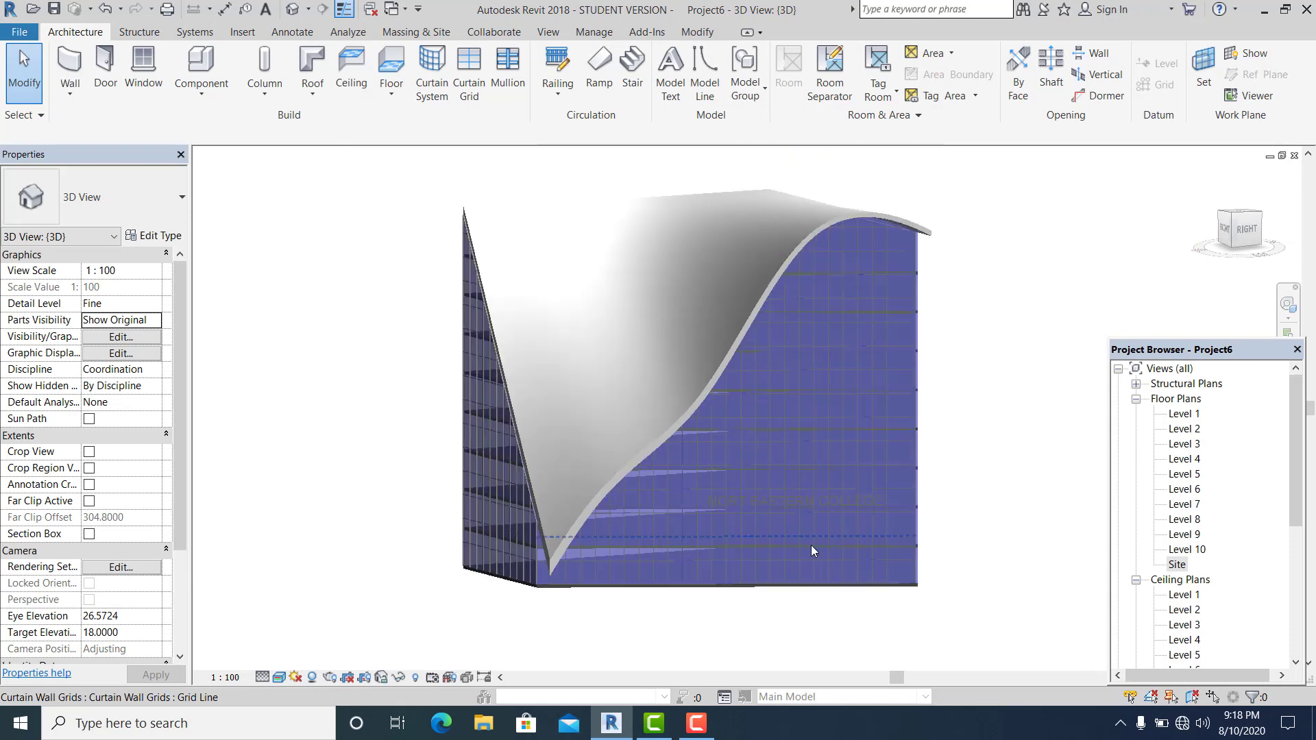
# Examine the building and its sign text from the front-right and rear-right corners, close up and at full height
pyautogui.keyDown('shift'); pyautogui.moveTo(812, 545); pyautogui.dragTo(805, 508, button='middle'); pyautogui.keyUp('shift')
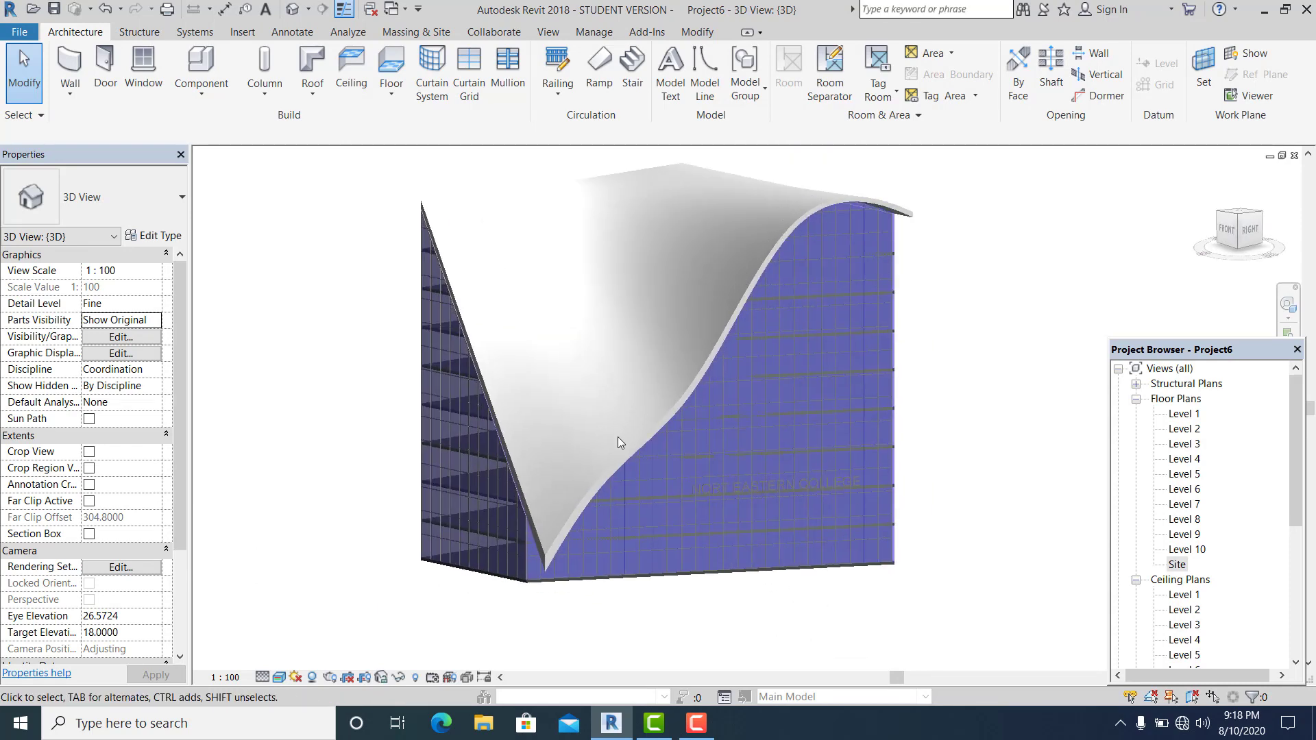
pyautogui.keyDown('shift'); pyautogui.moveTo(595, 521); pyautogui.dragTo(870, 532, button='middle'); pyautogui.keyUp('shift')
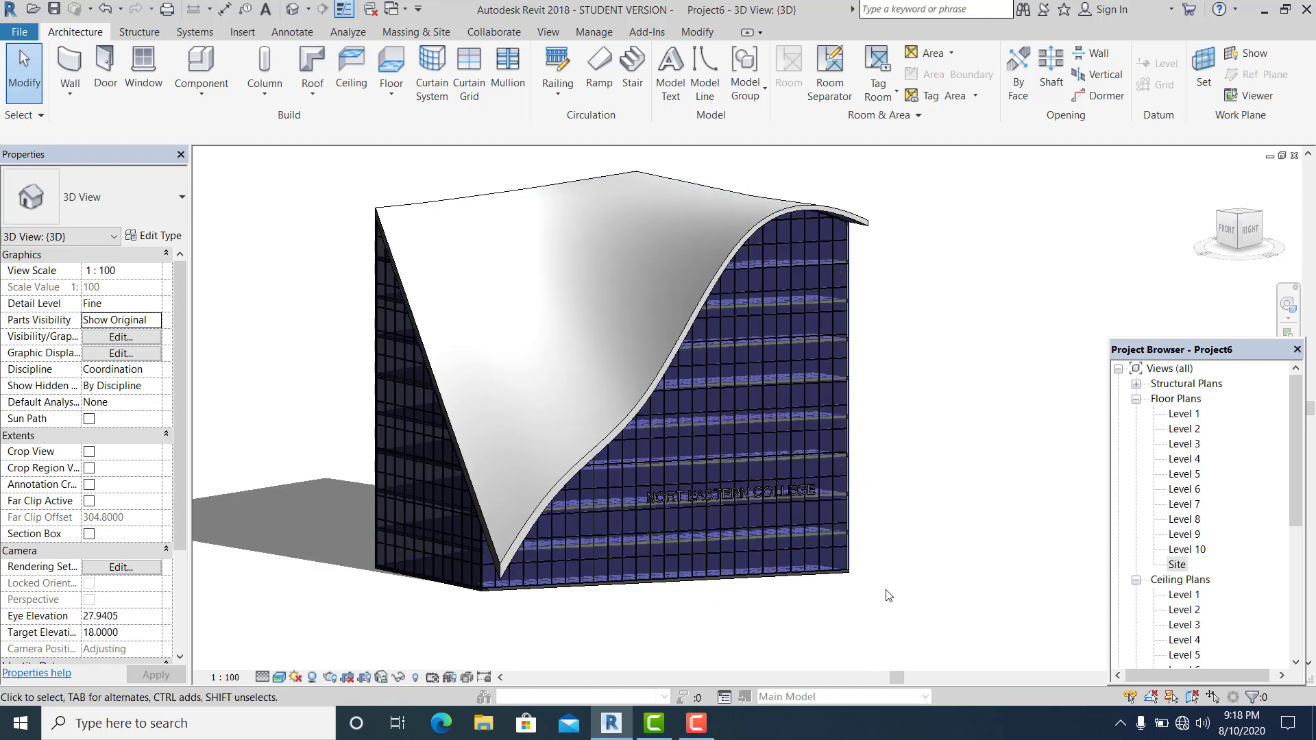
pyautogui.keyDown('shift'); pyautogui.moveTo(896, 581); pyautogui.dragTo(927, 543, button='middle'); pyautogui.keyUp('shift')
pyautogui.keyDown('shift'); pyautogui.moveTo(844, 531); pyautogui.dragTo(867, 601, button='middle'); pyautogui.keyUp('shift')
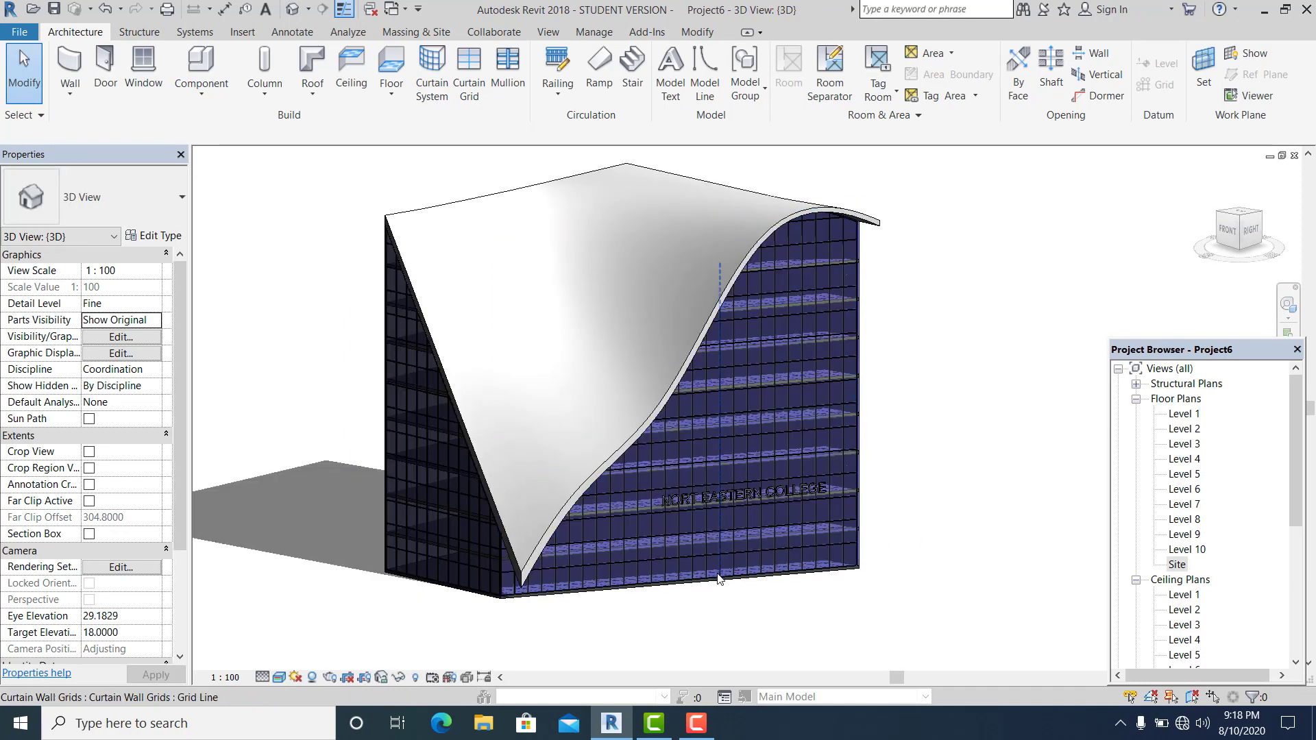
pyautogui.scroll(3, 719, 578)
pyautogui.scroll(3, 751, 557)
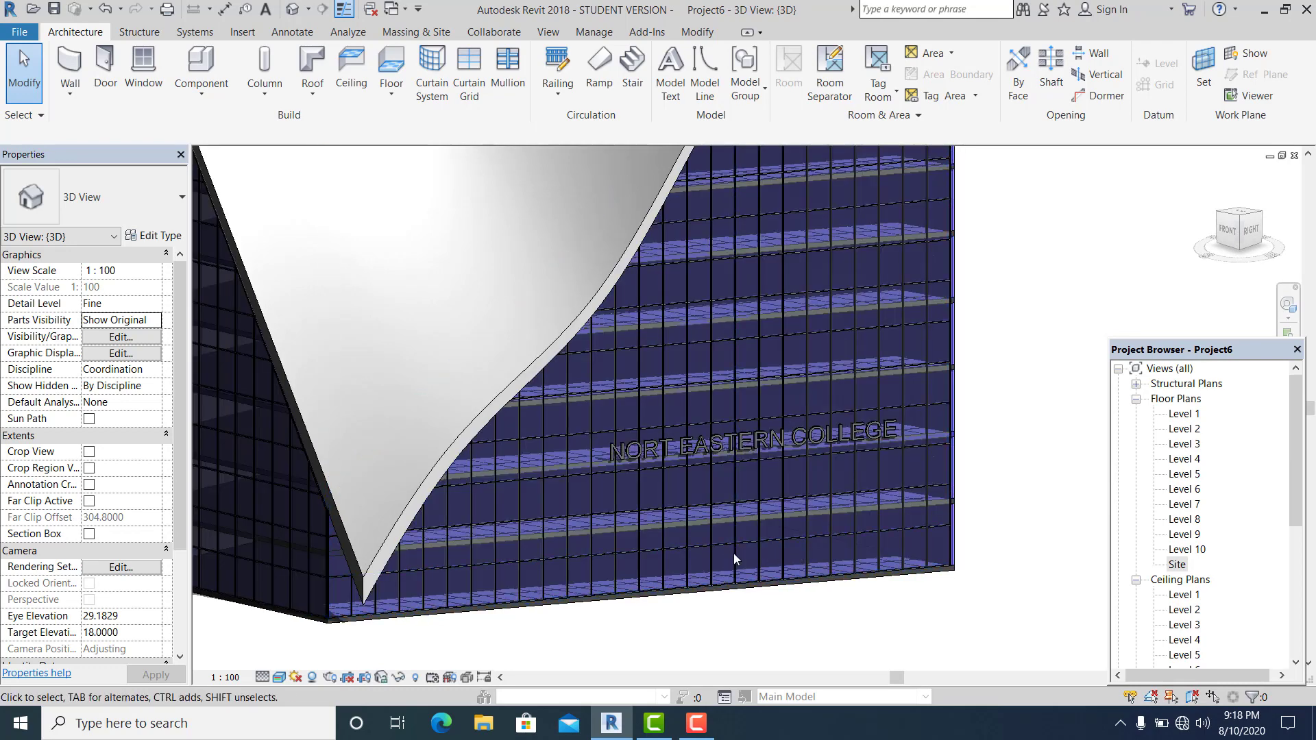
pyautogui.scroll(-5, 688, 546)
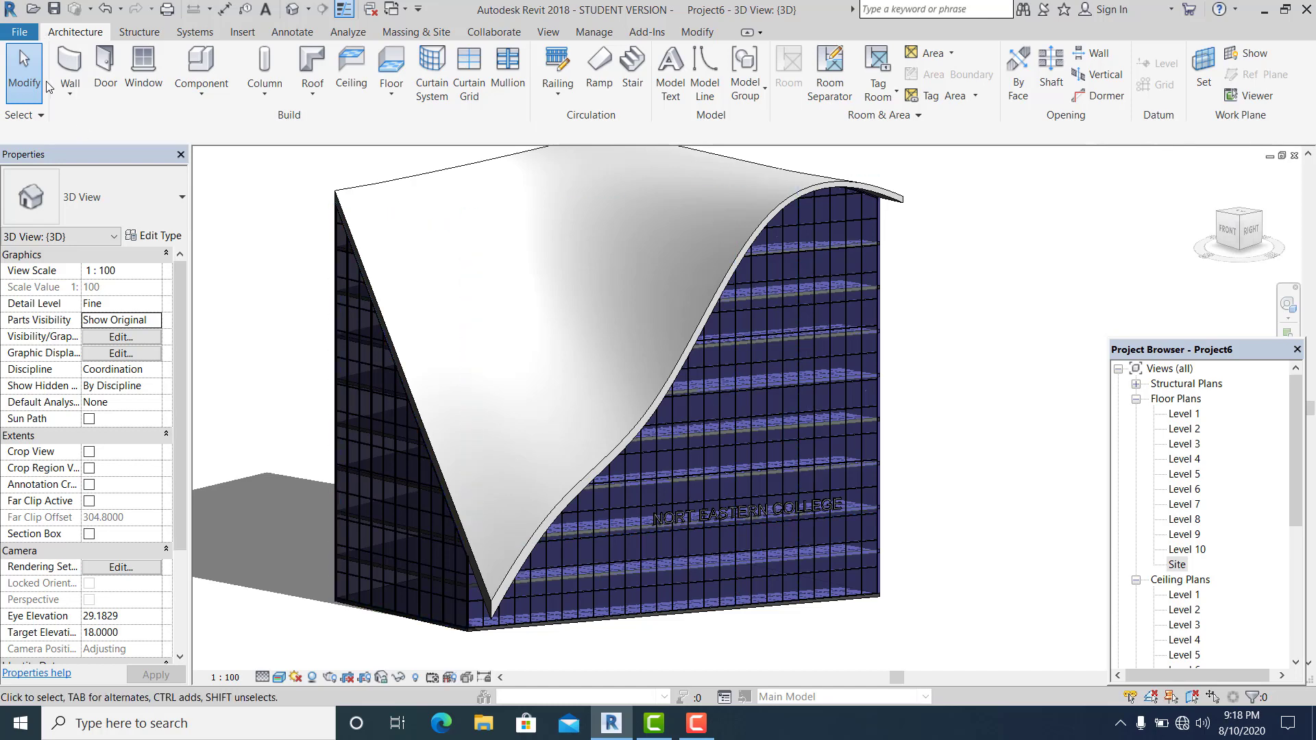
pyautogui.scroll(3, 743, 569)
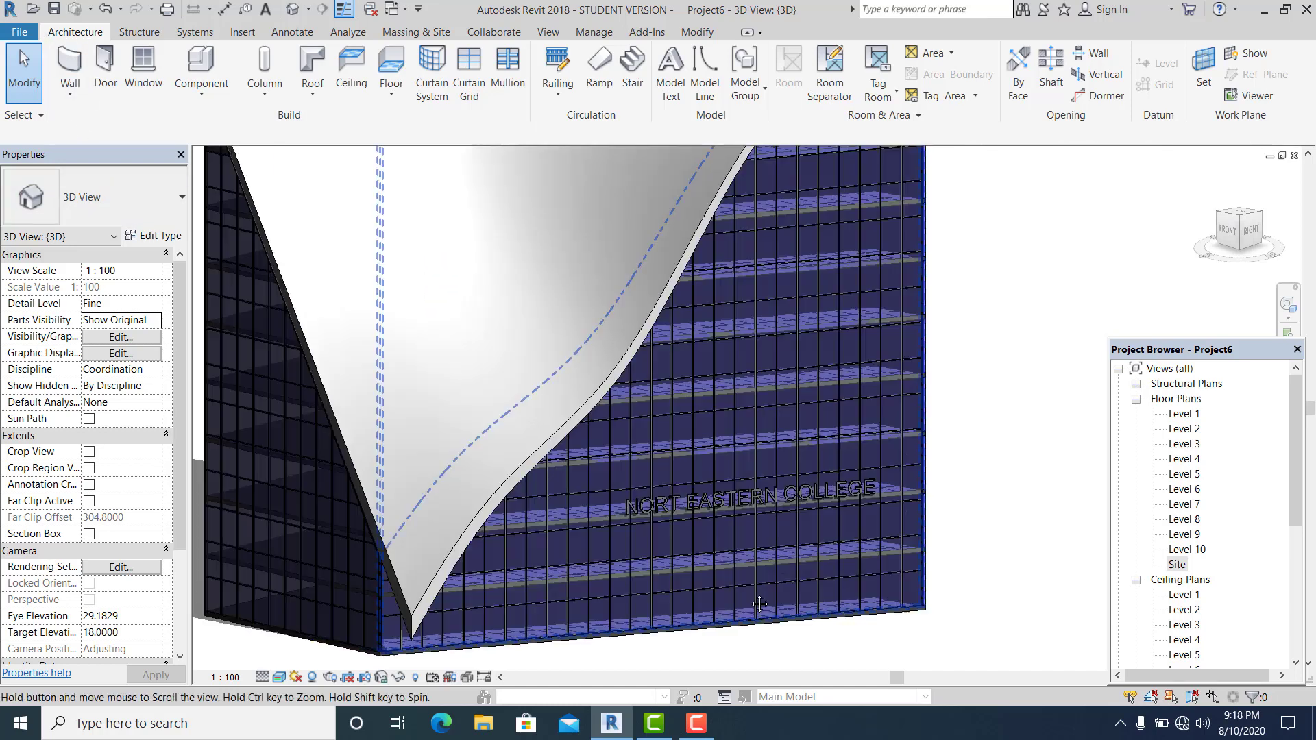
pyautogui.scroll(2, 697, 557)
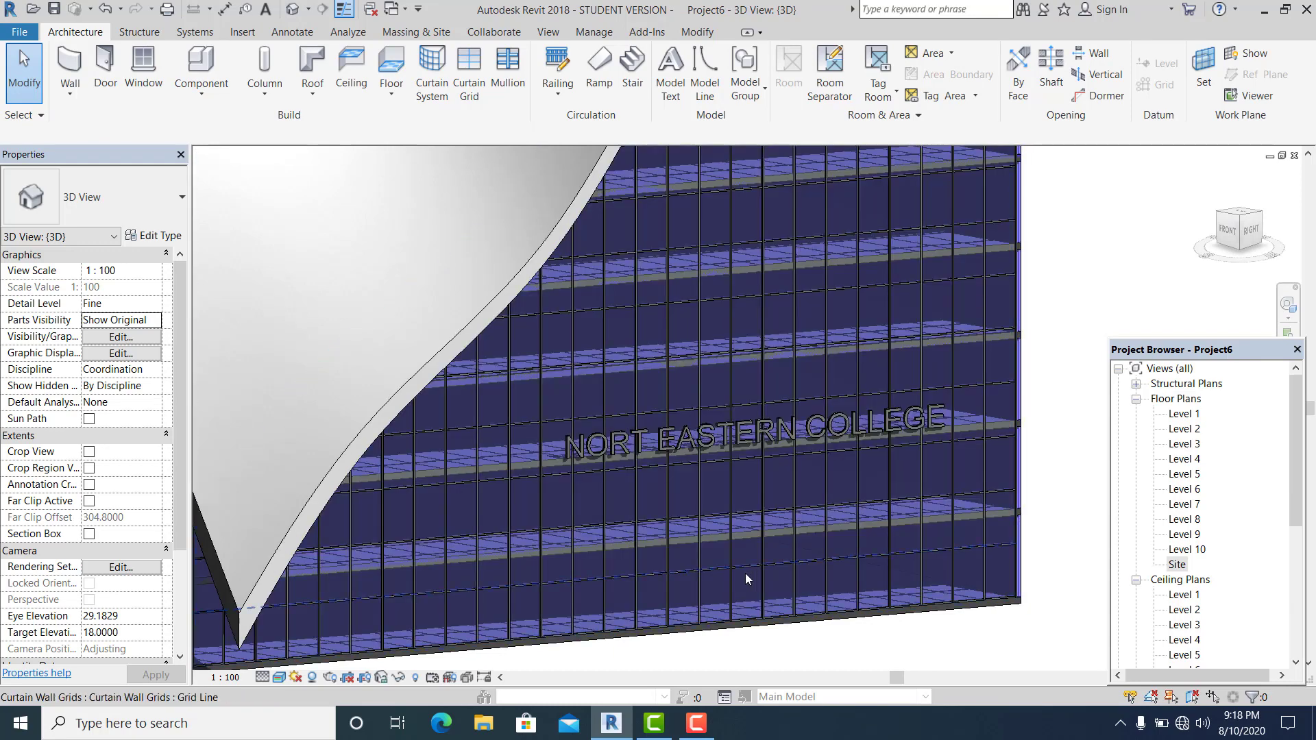
pyautogui.keyDown('shift'); pyautogui.moveTo(746, 573); pyautogui.dragTo(884, 449, button='middle'); pyautogui.keyUp('shift')
pyautogui.scroll(-3, 826, 487)
pyautogui.scroll(5, 788, 452)
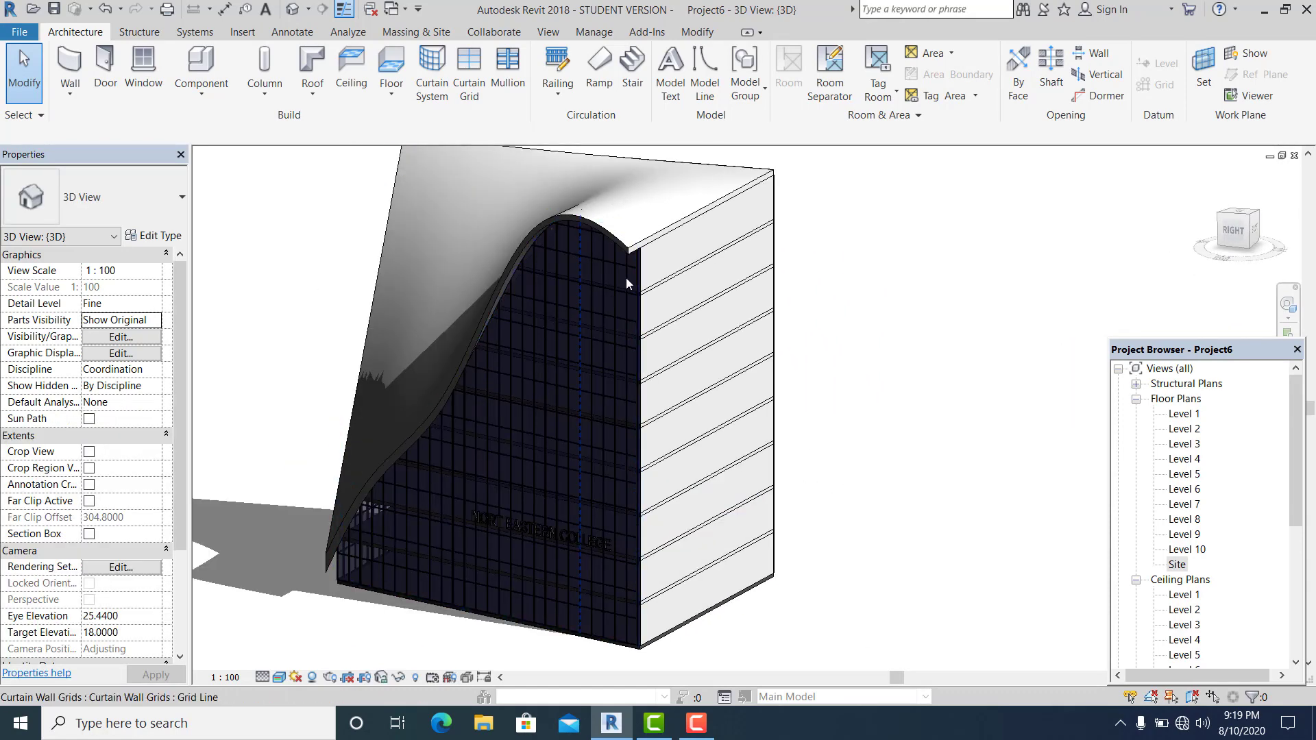
# Edit the solid back wall's profile, moving its vertical edge outward past the sign's storefront wall to a 36 m width
pyautogui.keyDown('shift'); pyautogui.moveTo(646, 262); pyautogui.dragTo(685, 288, button='middle'); pyautogui.keyUp('shift')
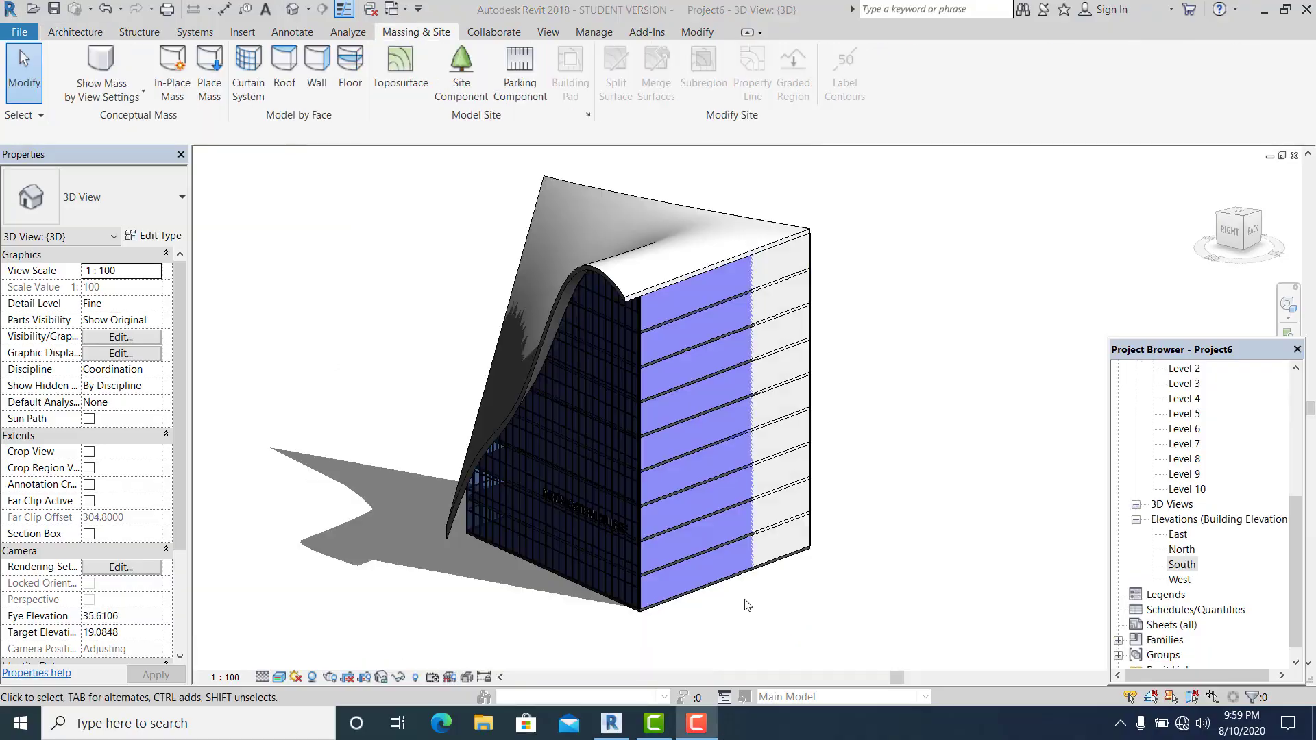
pyautogui.keyDown('shift'); pyautogui.moveTo(676, 593); pyautogui.dragTo(708, 619, button='middle'); pyautogui.keyUp('shift')
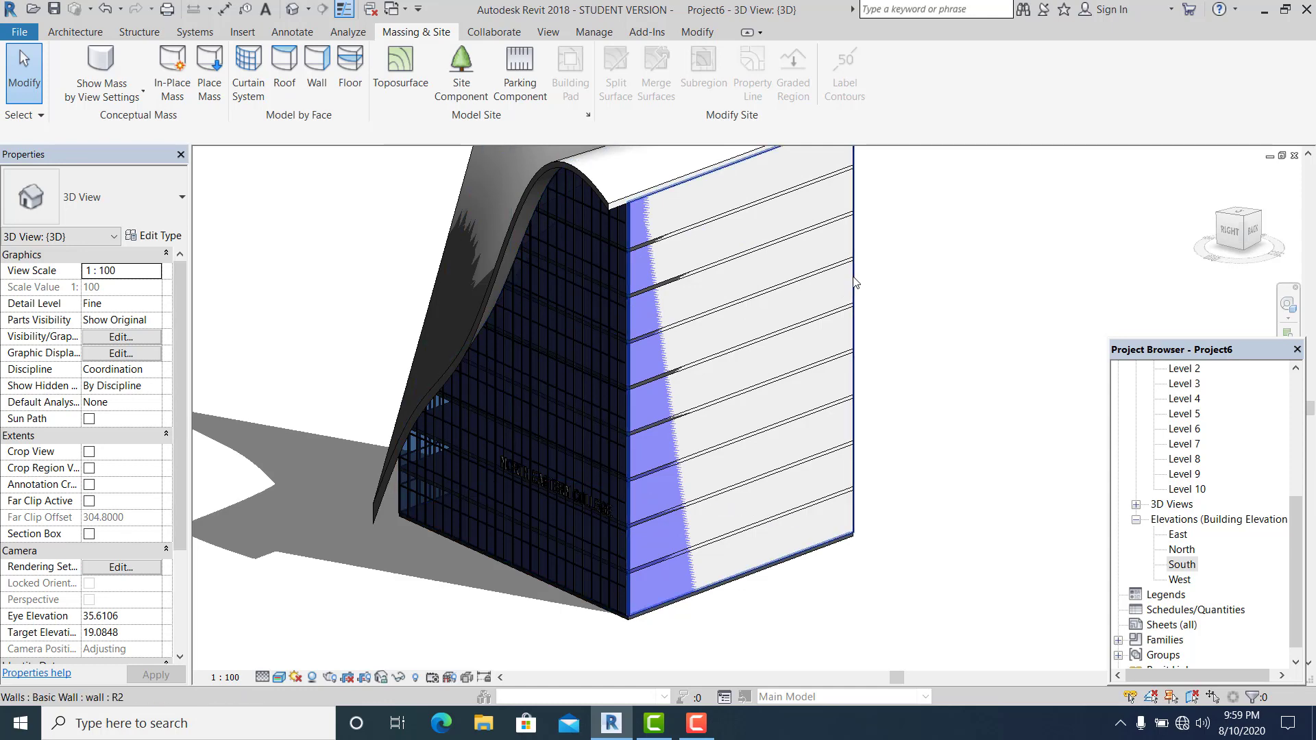
pyautogui.click(717, 325)
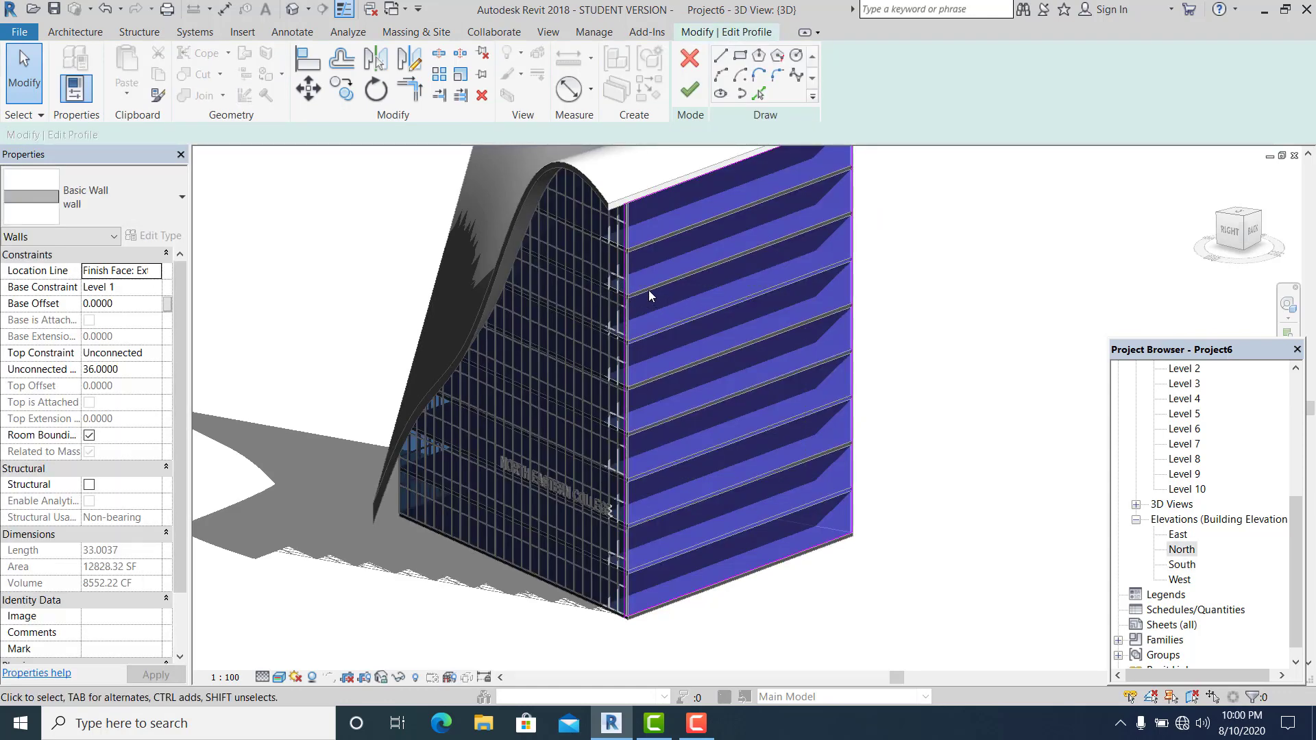
pyautogui.click(626, 262)
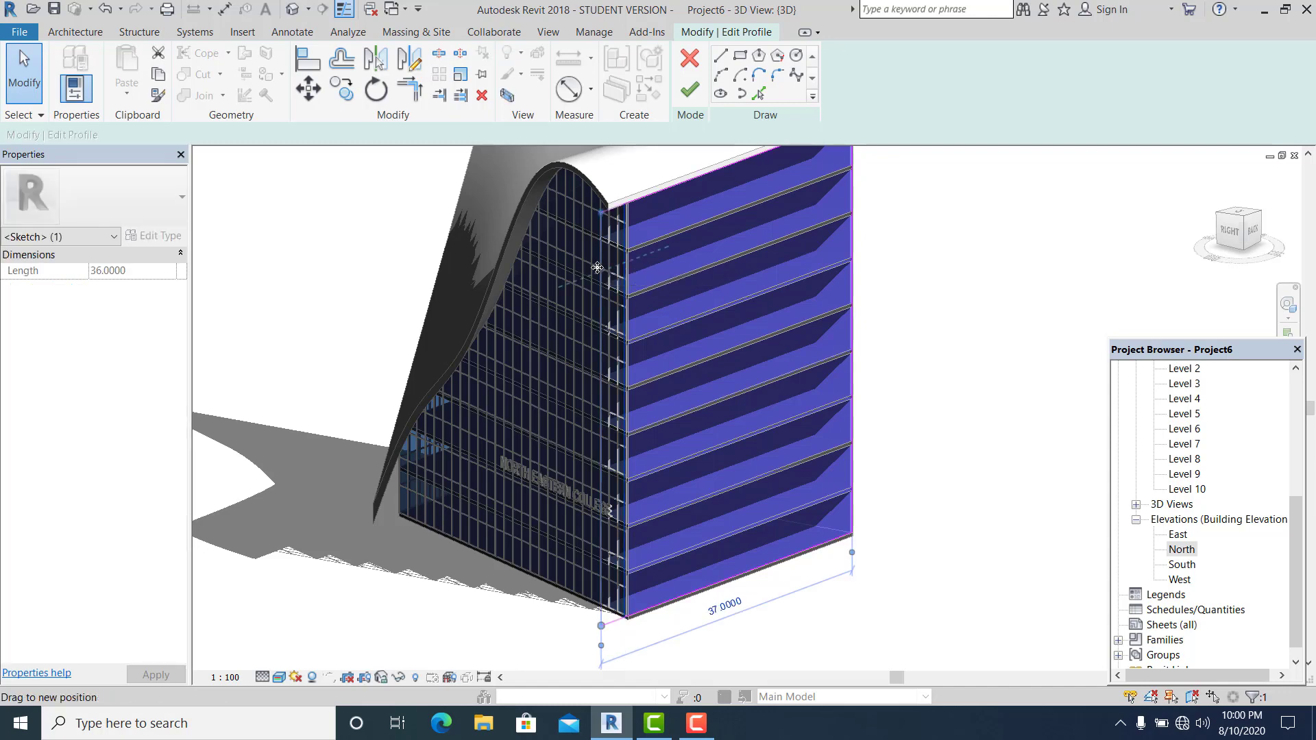
pyautogui.moveTo(609, 273); pyautogui.dragTo(610, 272)
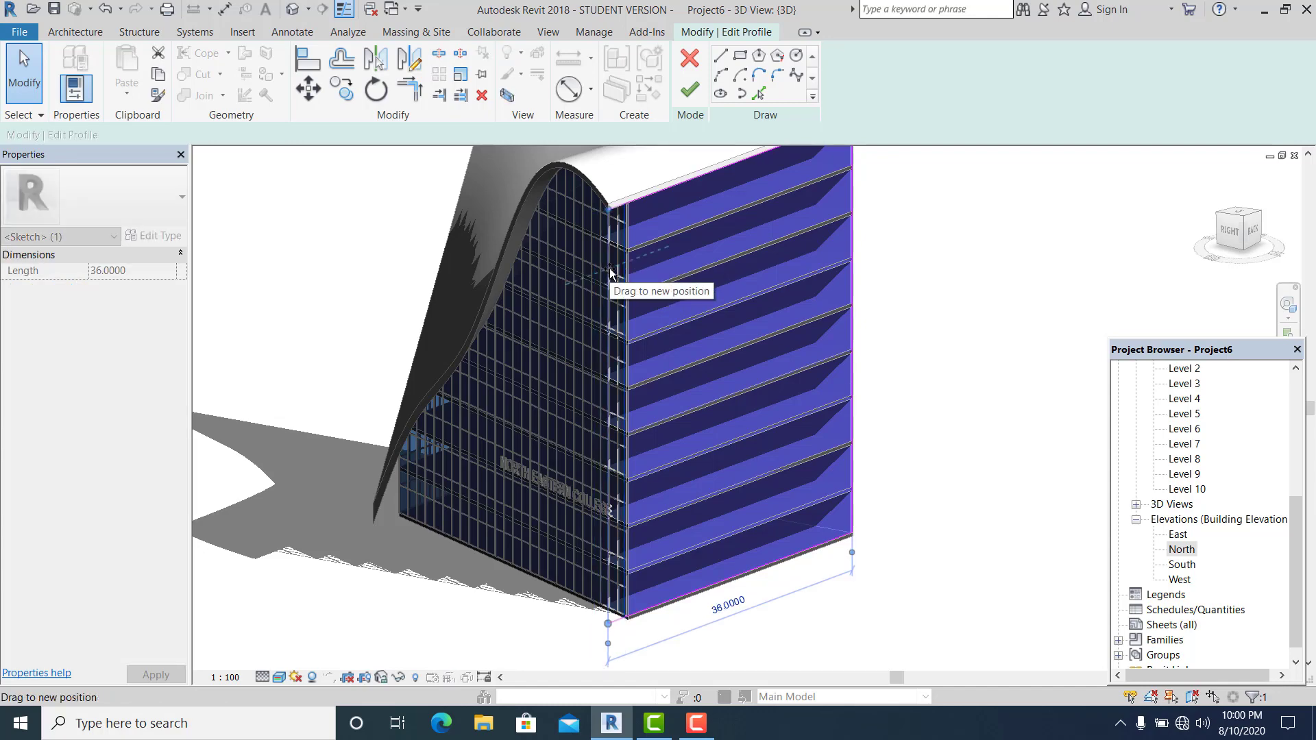
pyautogui.click(939, 322)
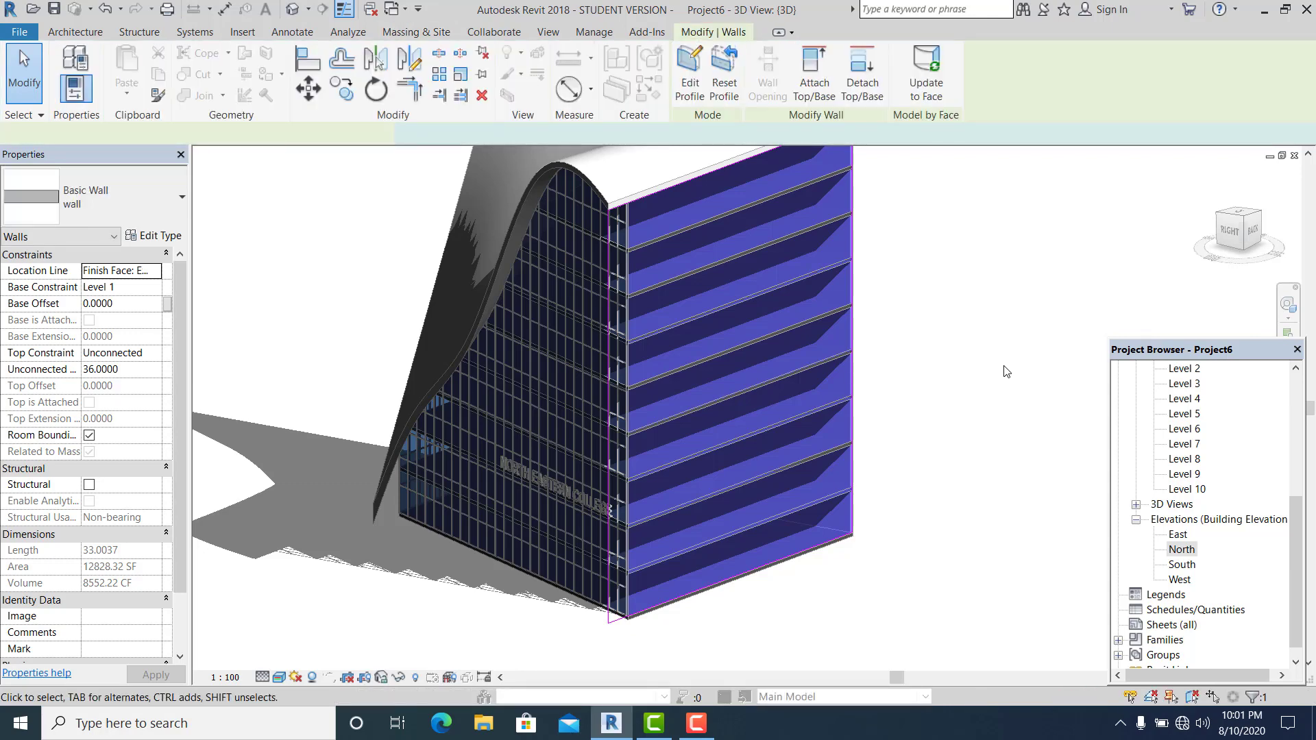
pyautogui.click(987, 402)
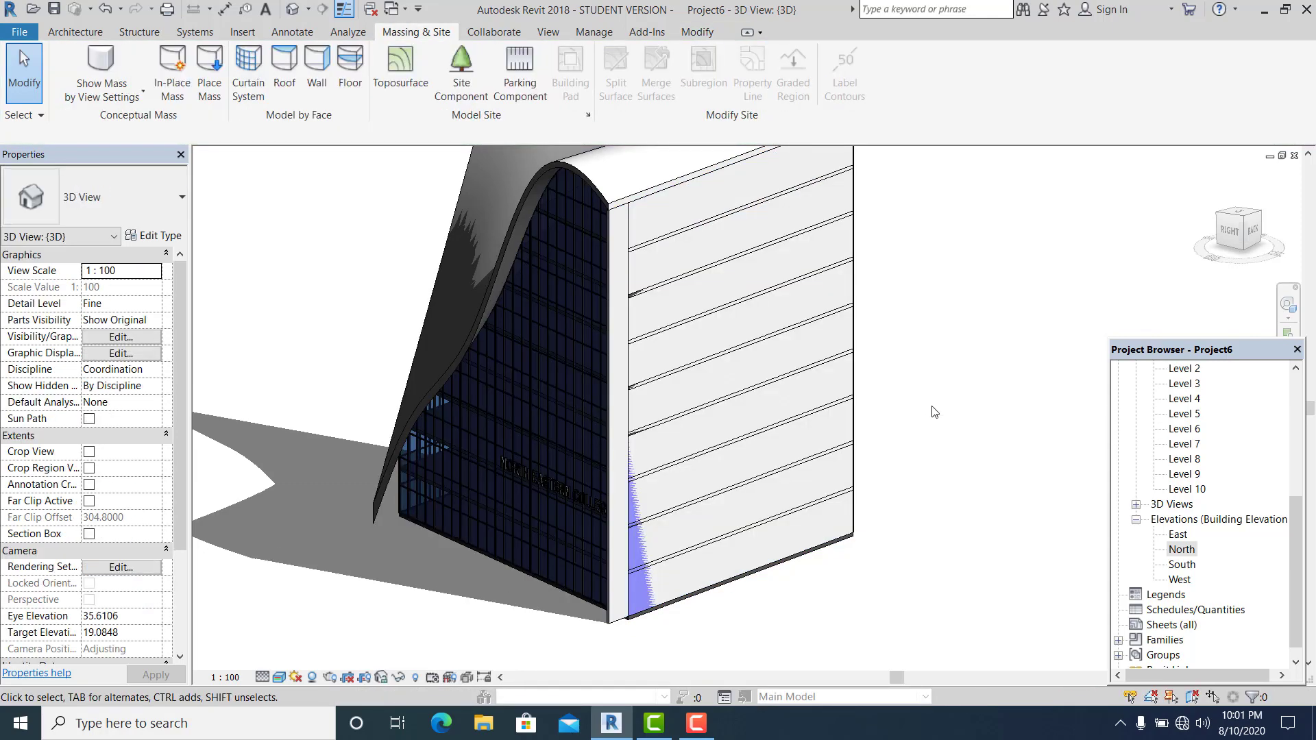
# Attach the top of the extended back wall to the curved roof
pyautogui.keyDown('shift'); pyautogui.moveTo(949, 472); pyautogui.dragTo(968, 414, button='middle'); pyautogui.keyUp('shift')
pyautogui.scroll(2, 971, 415)
pyautogui.scroll(4, 825, 229)
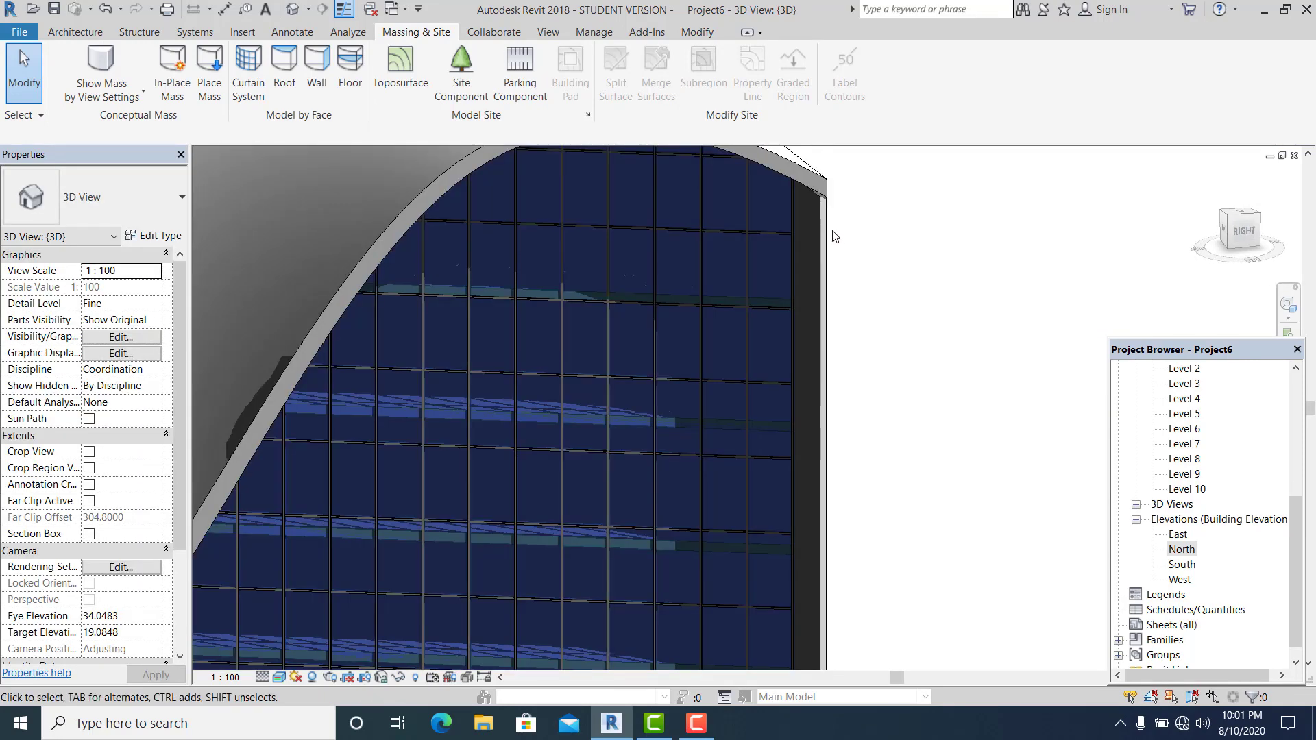
pyautogui.click(814, 229)
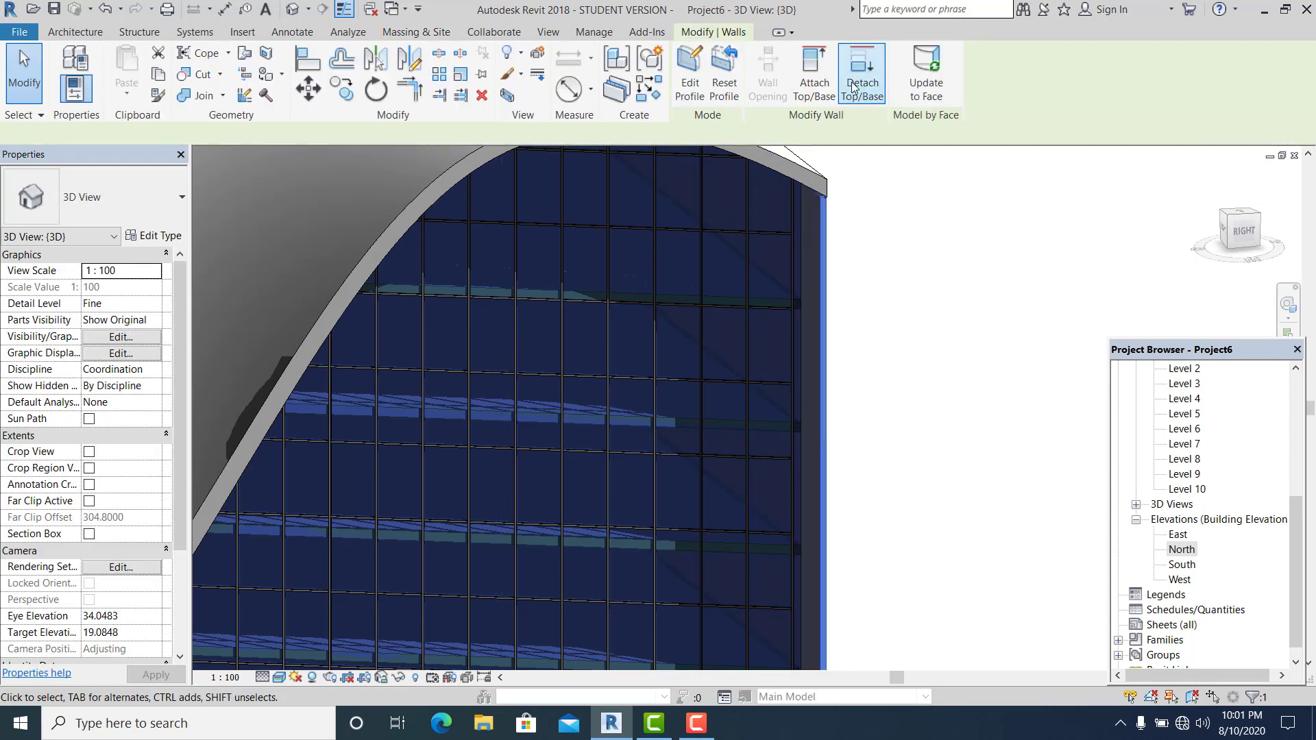
pyautogui.click(822, 186)
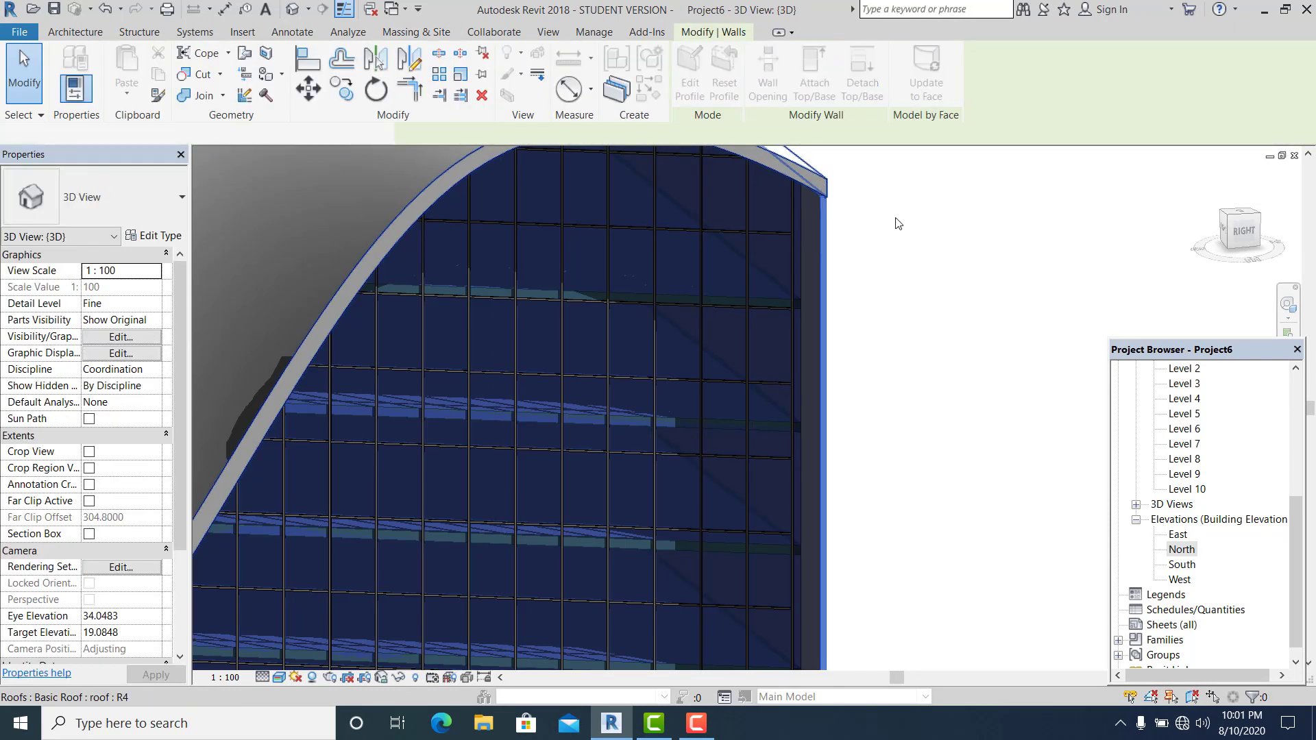
pyautogui.scroll(-5, 804, 211)
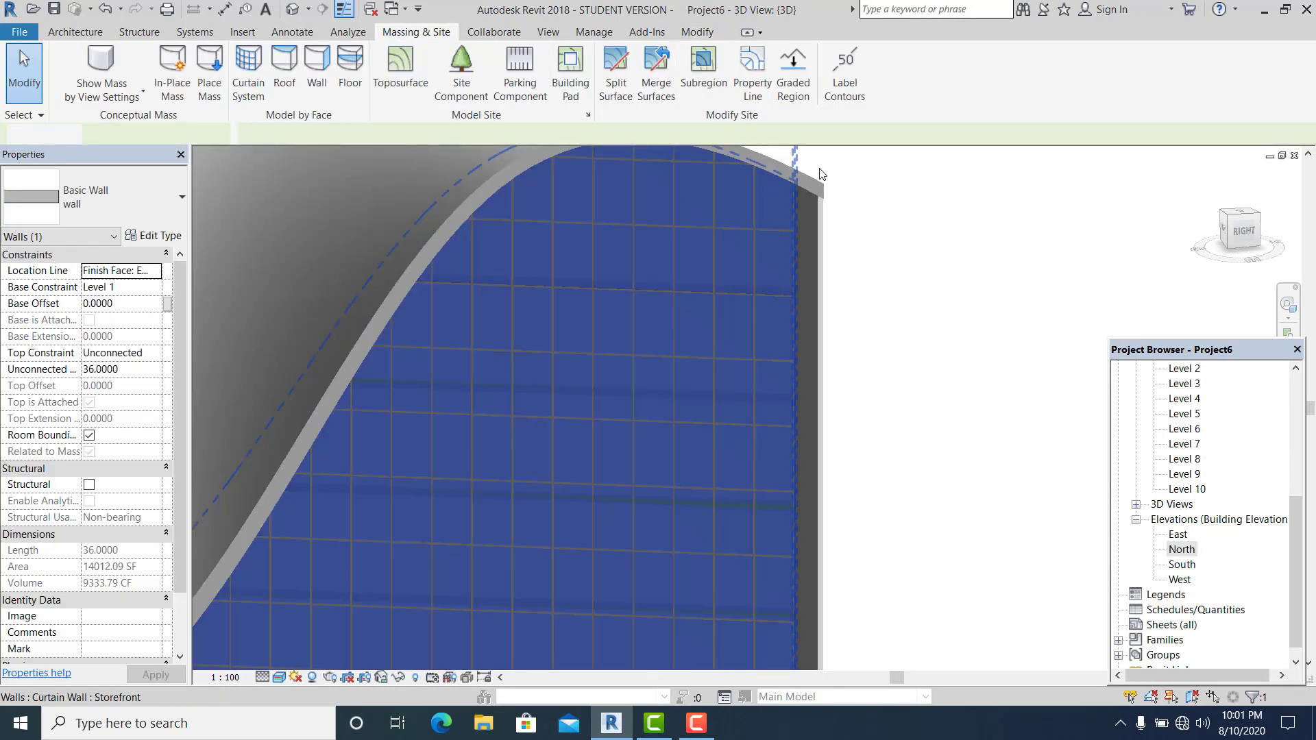
pyautogui.click(843, 219)
pyautogui.scroll(2, 823, 360)
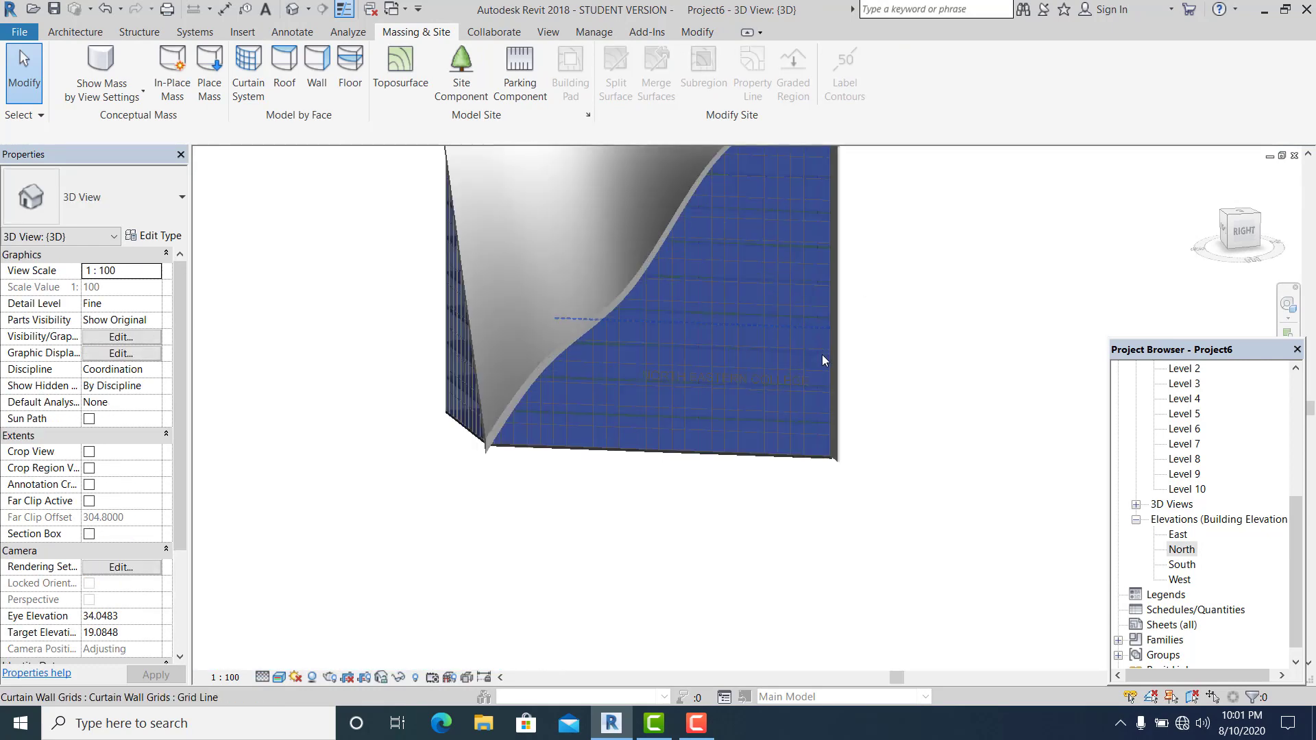
# Open the profile sketch of the solid left-side wall for editing and show it in the East elevation
pyautogui.keyDown('shift'); pyautogui.moveTo(900, 534); pyautogui.dragTo(934, 499, button='middle'); pyautogui.keyUp('shift')
pyautogui.scroll(4, 861, 493)
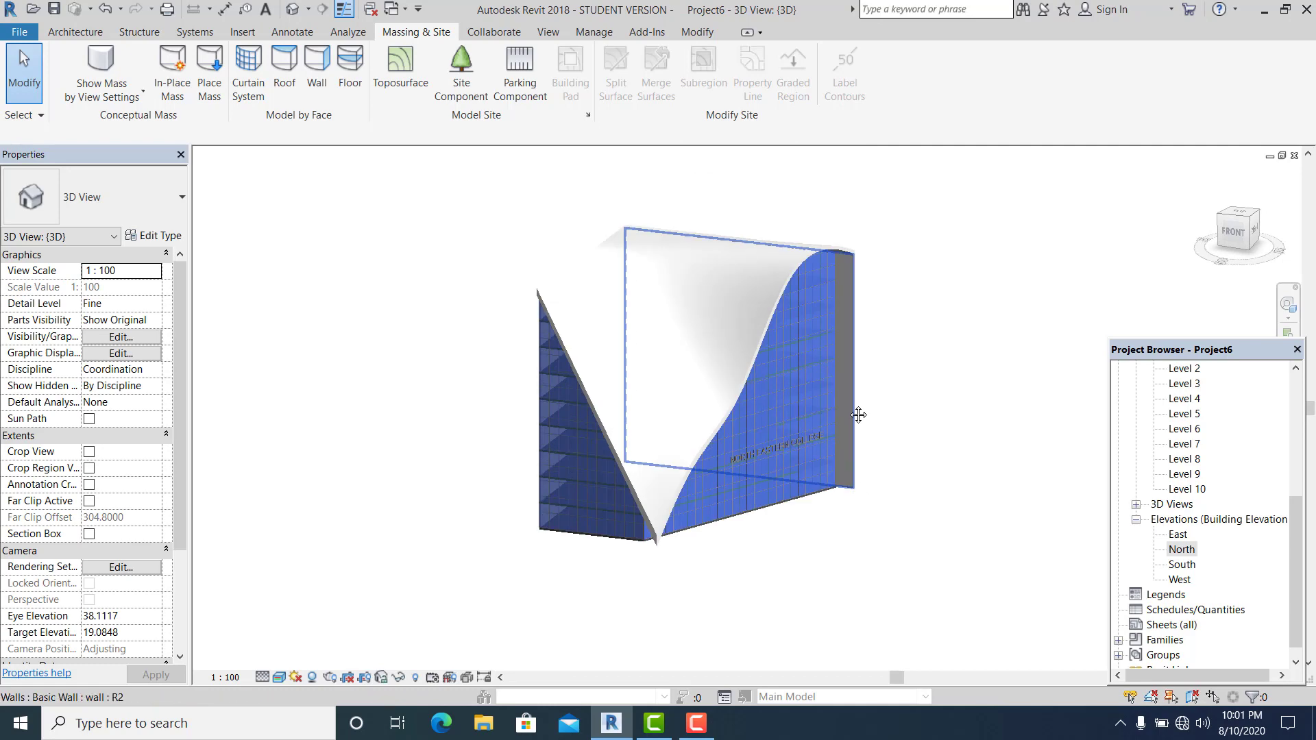
pyautogui.keyDown('shift'); pyautogui.moveTo(862, 422); pyautogui.dragTo(641, 494, button='middle'); pyautogui.keyUp('shift')
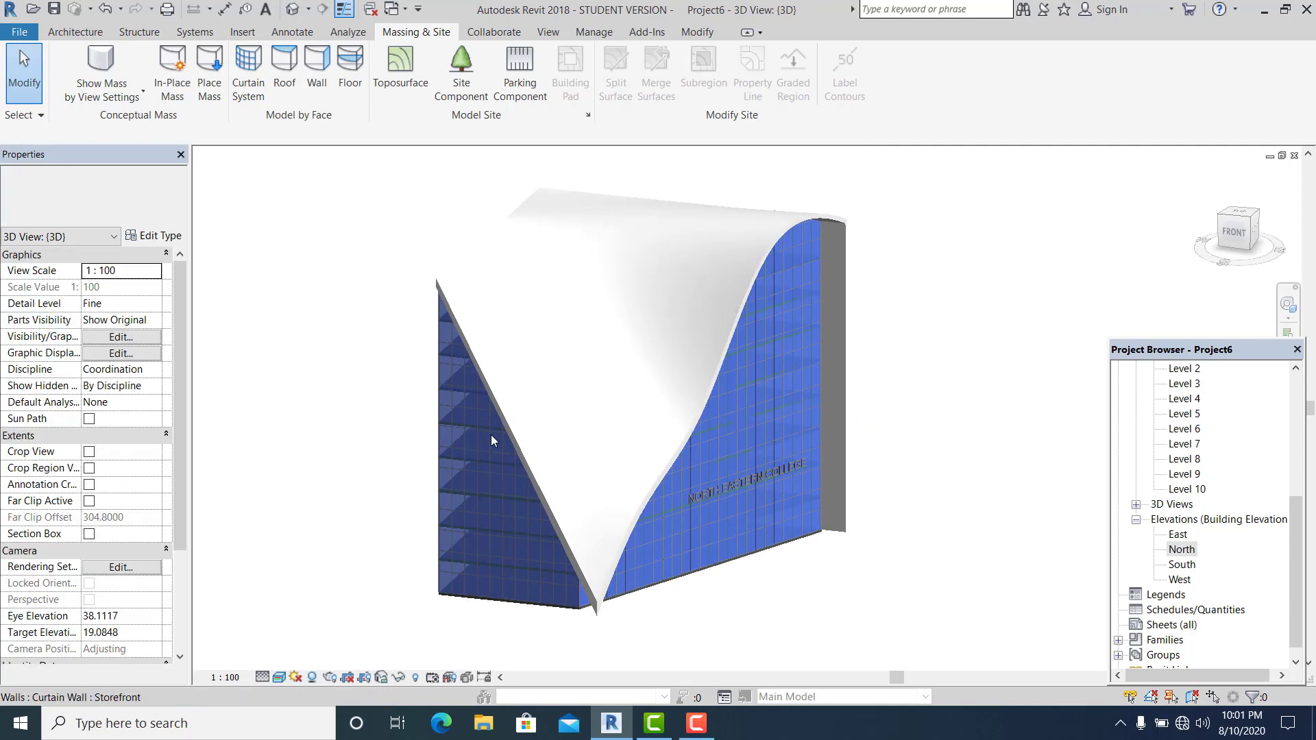
pyautogui.keyDown('shift'); pyautogui.moveTo(587, 441); pyautogui.dragTo(750, 384, button='middle'); pyautogui.keyUp('shift')
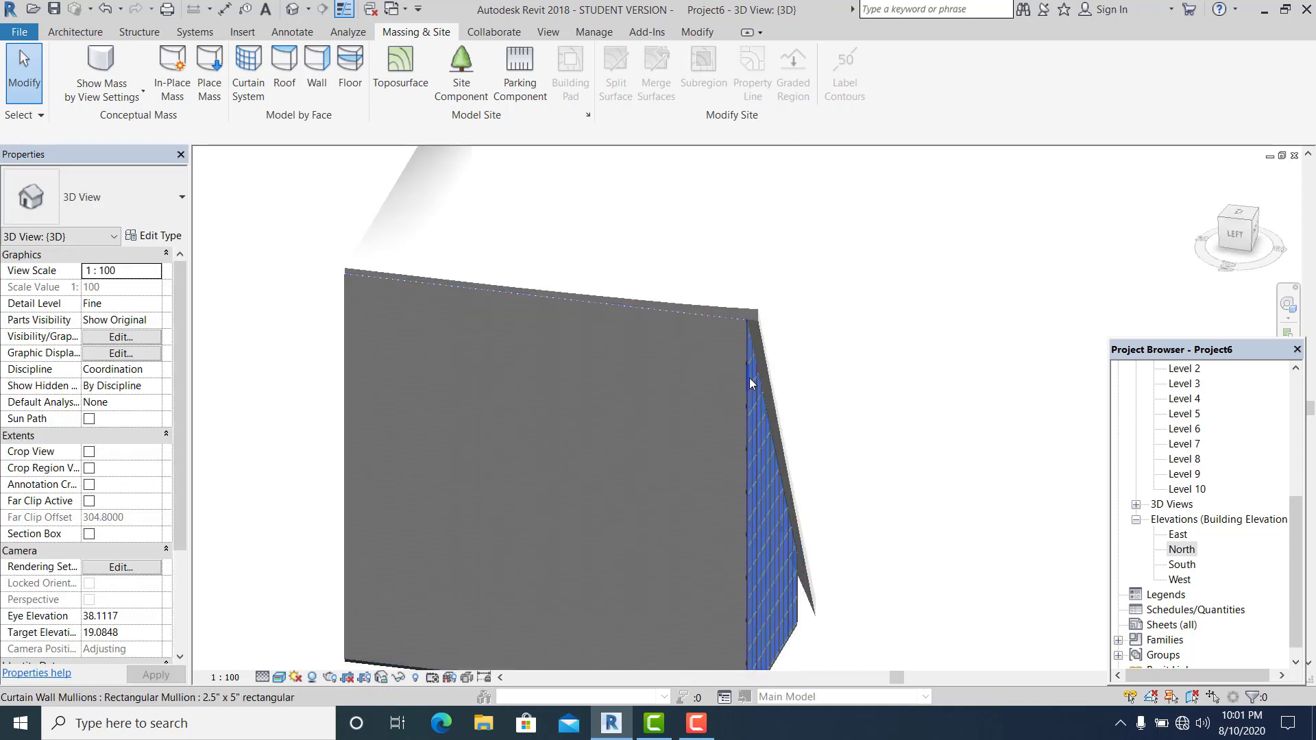
pyautogui.doubleClick(742, 374)
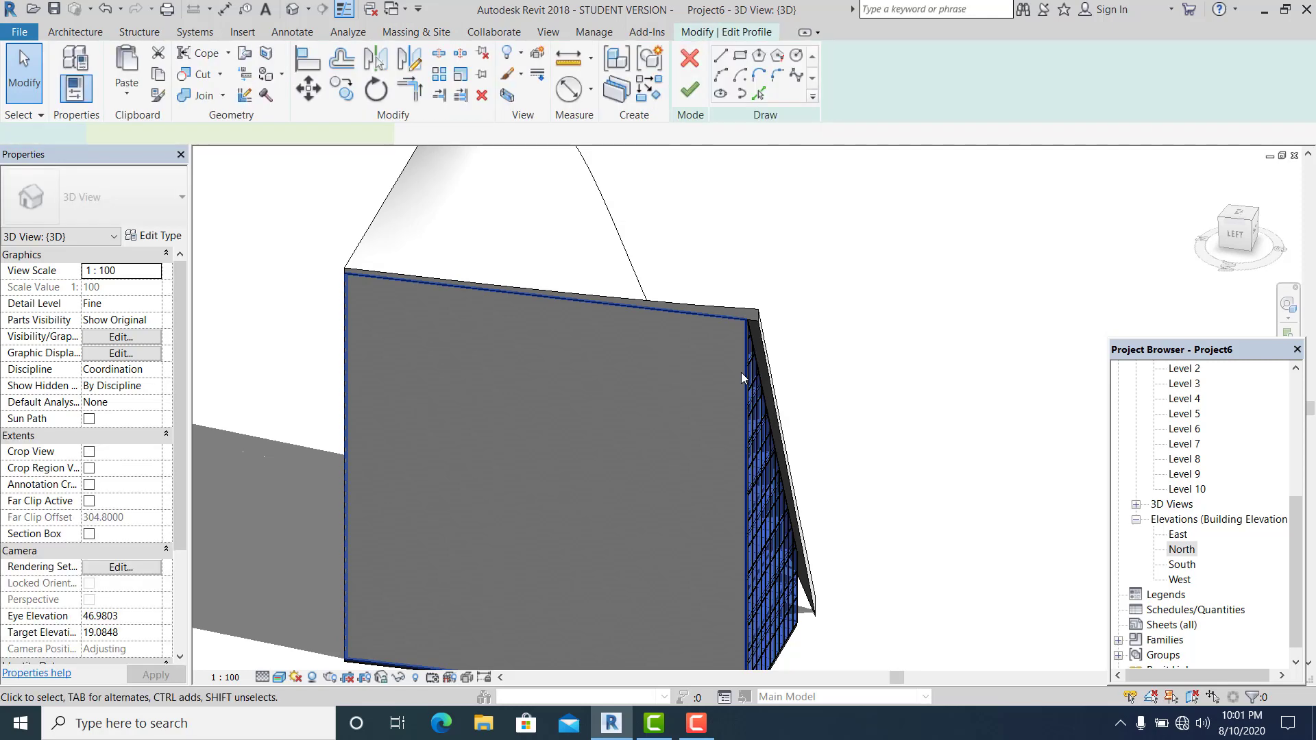
pyautogui.doubleClick(1181, 537)
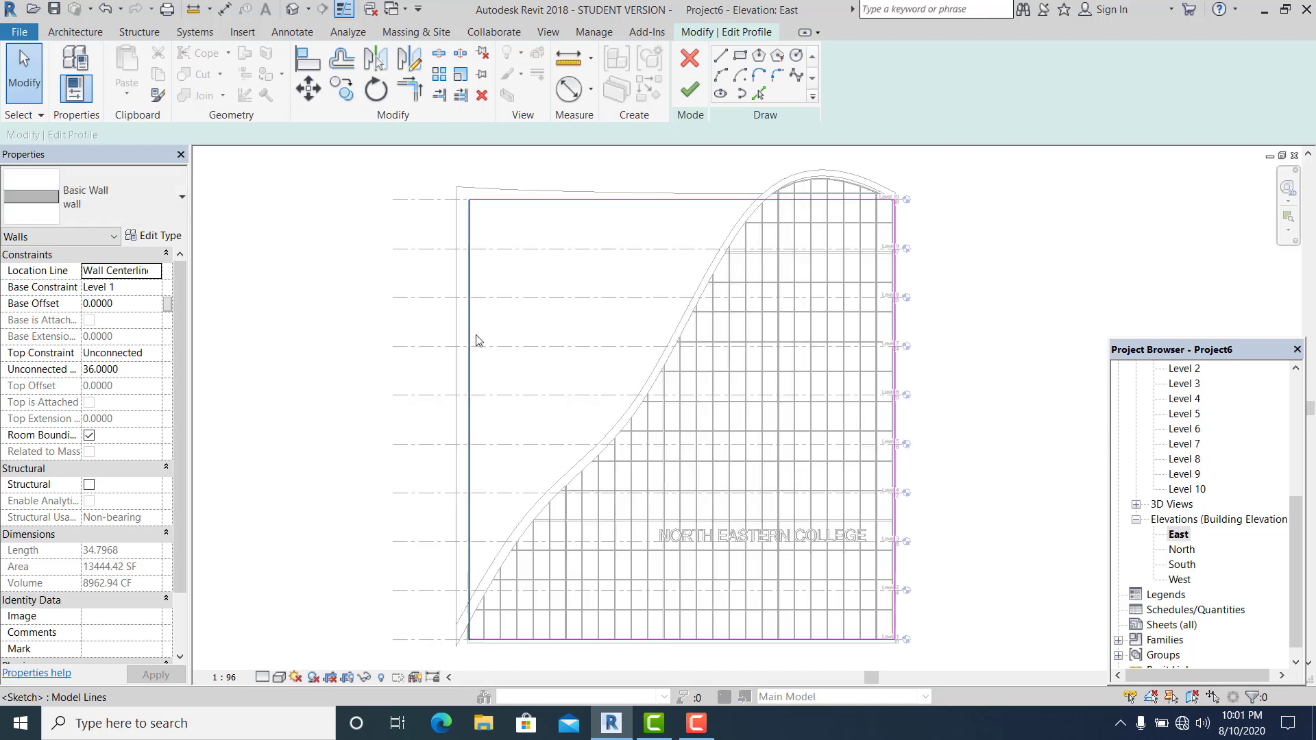
pyautogui.moveTo(636, 378); pyautogui.dragTo(690, 371, button='middle')
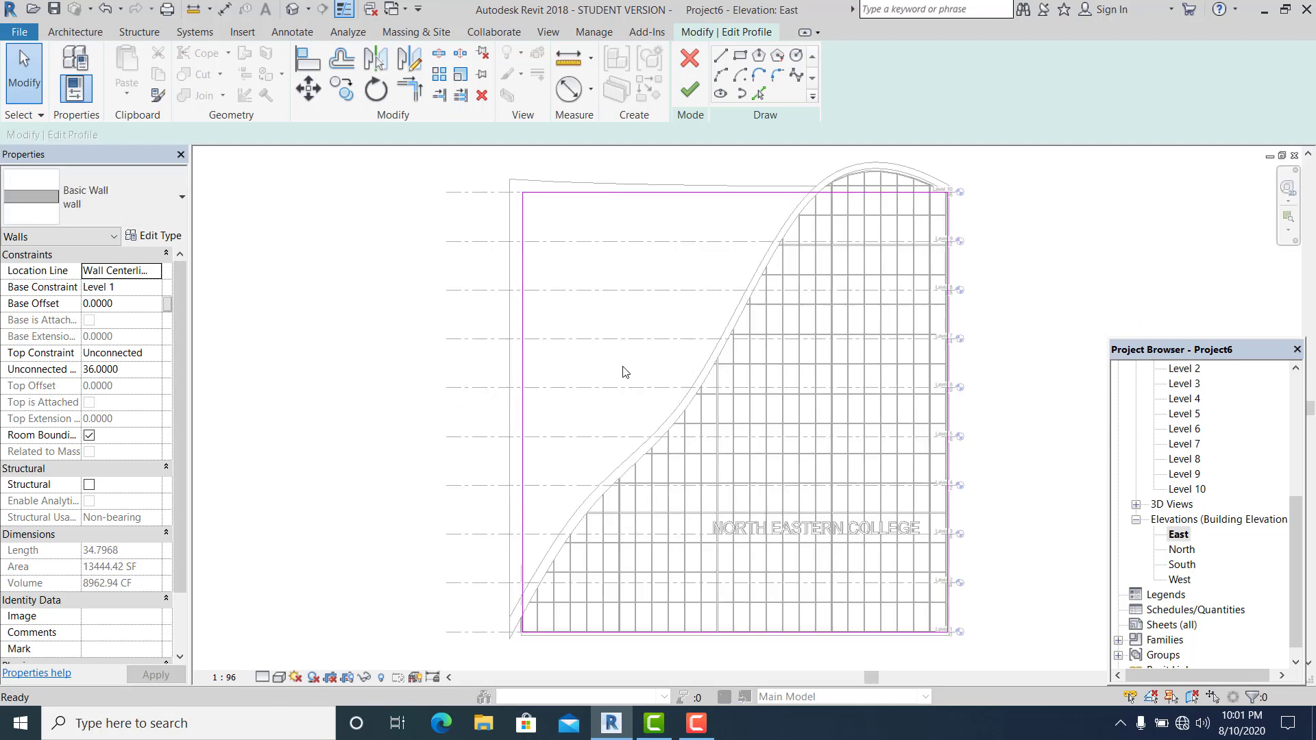
# Move the wall profile's front vertical edge out to the roof's edge, removing the blocking constraints, and finish the profile
pyautogui.click(521, 305)
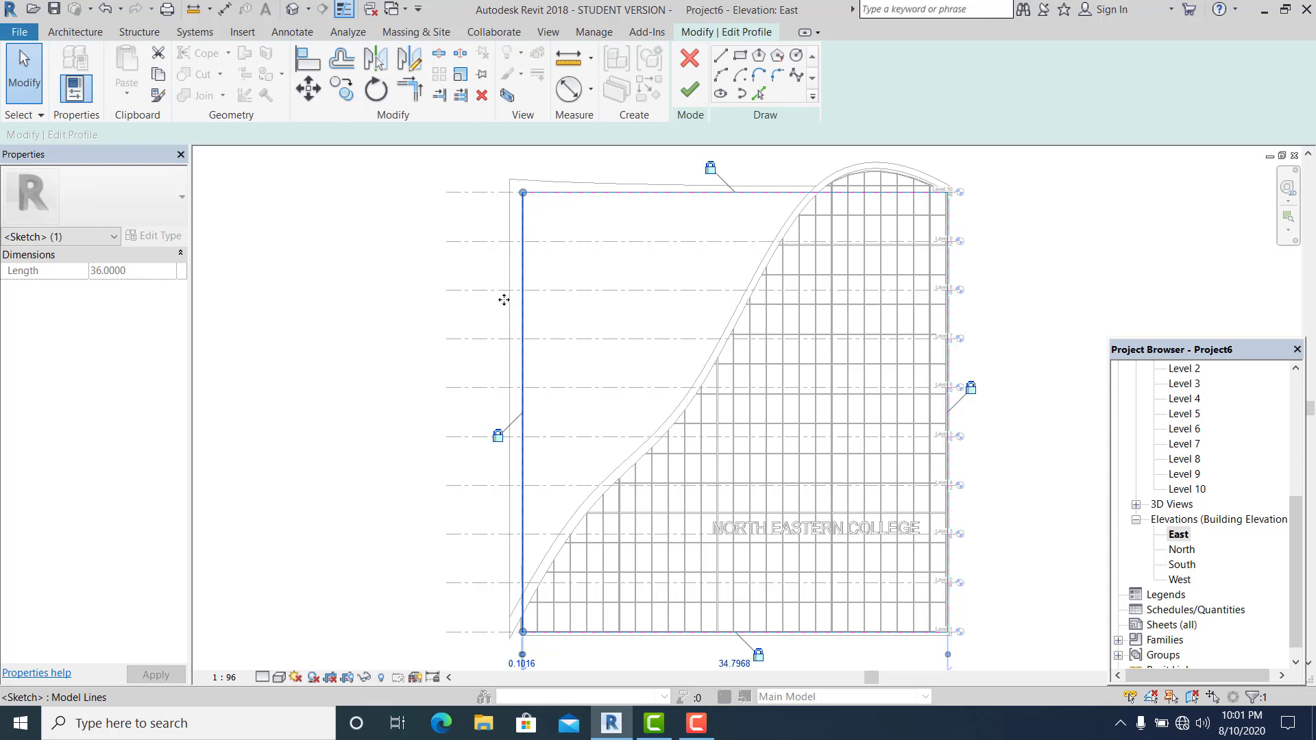
pyautogui.moveTo(498, 301); pyautogui.dragTo(510, 309)
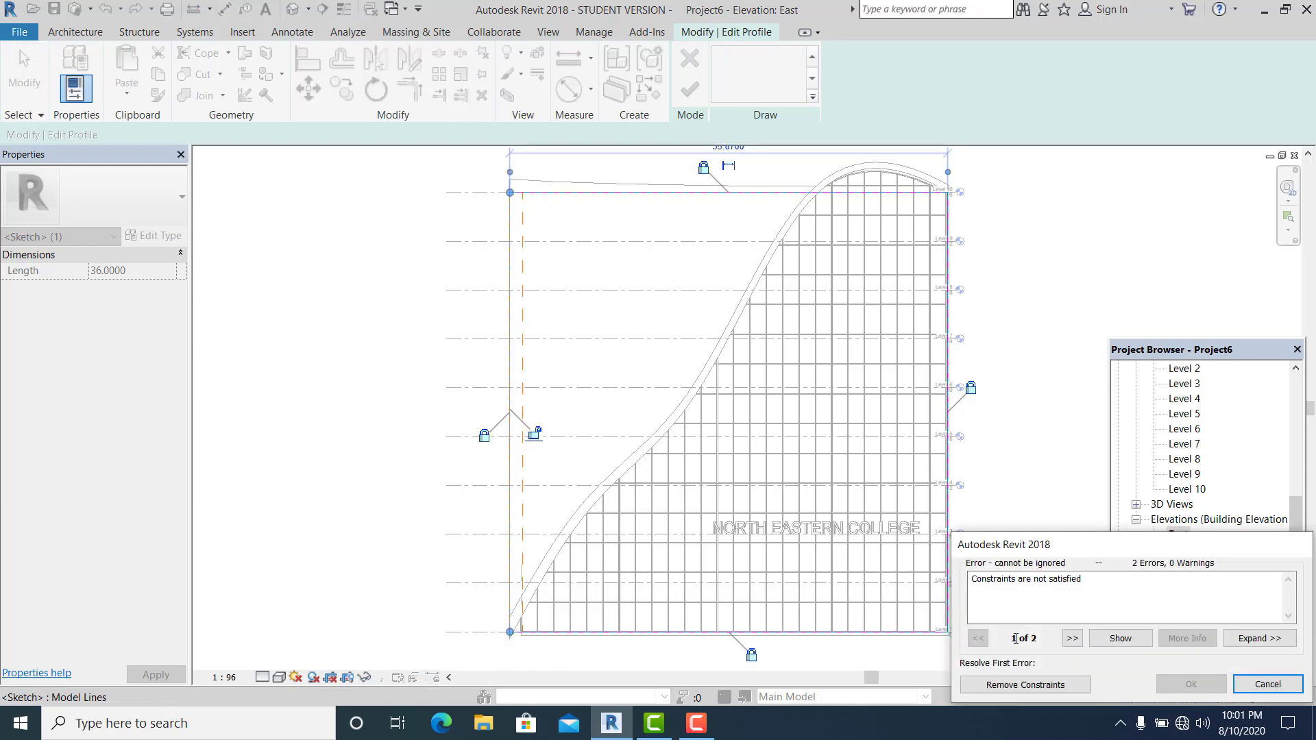
pyautogui.click(1015, 688)
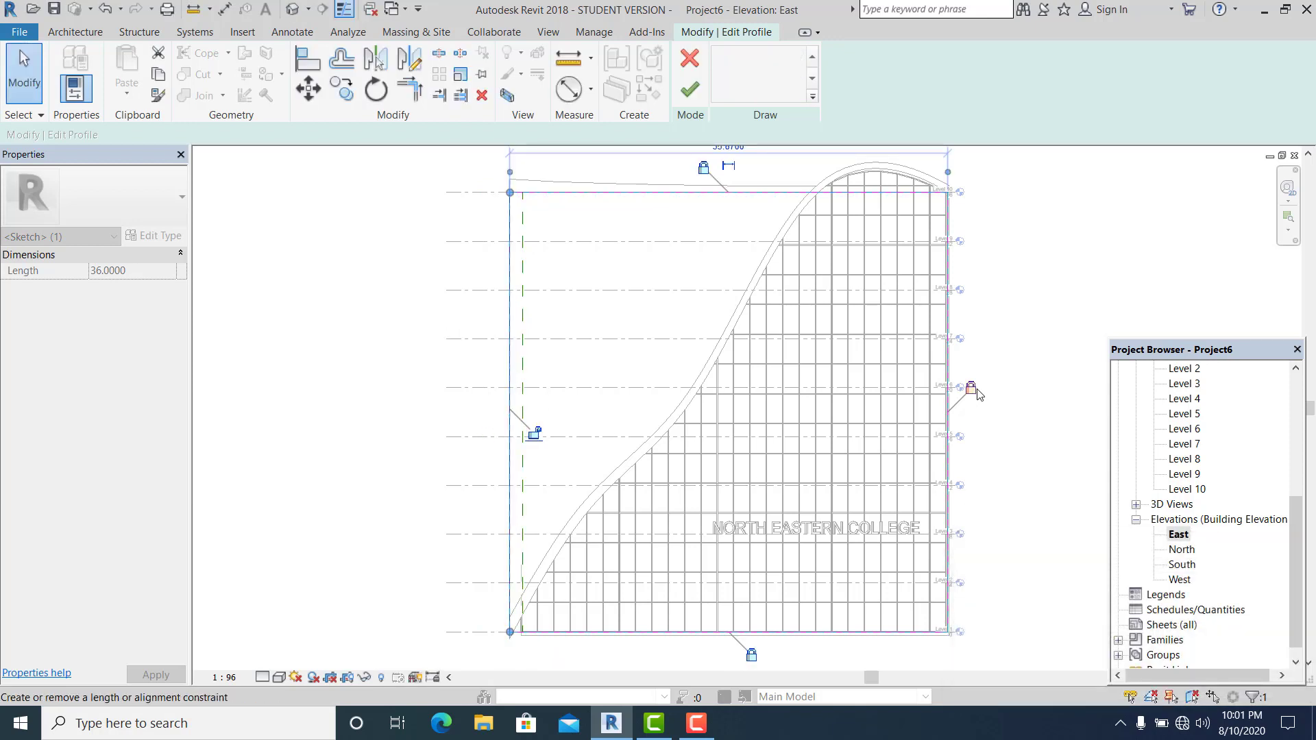
pyautogui.click(999, 389)
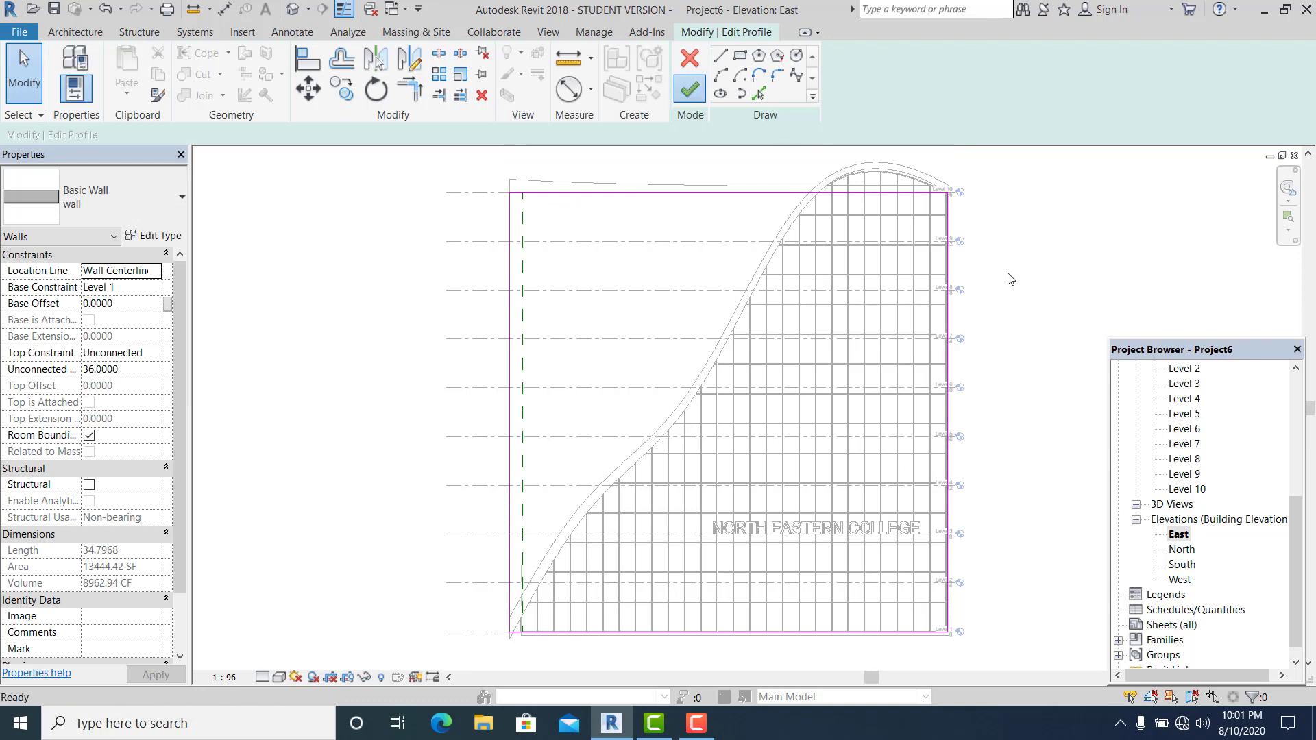
pyautogui.press('Return')
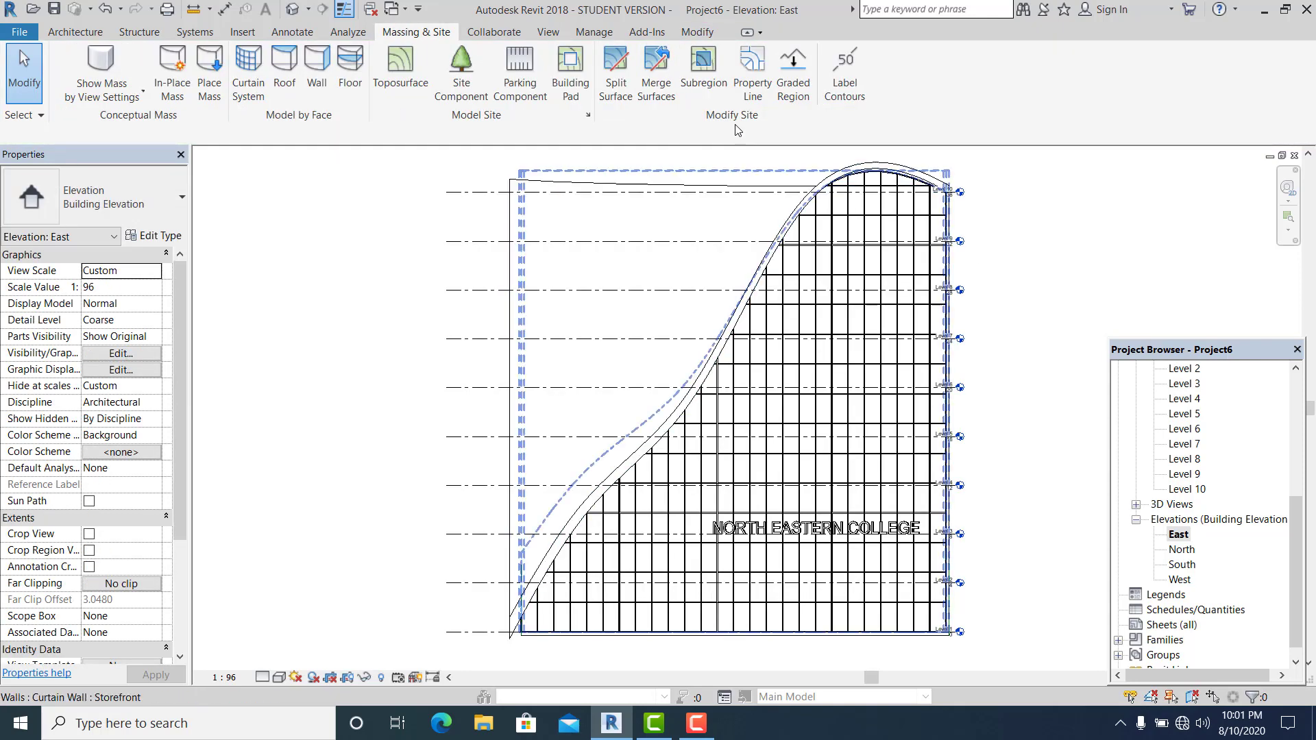
# Return to the 3D view and examine the extended side walls and the sign from the front corner
pyautogui.click(291, 10)
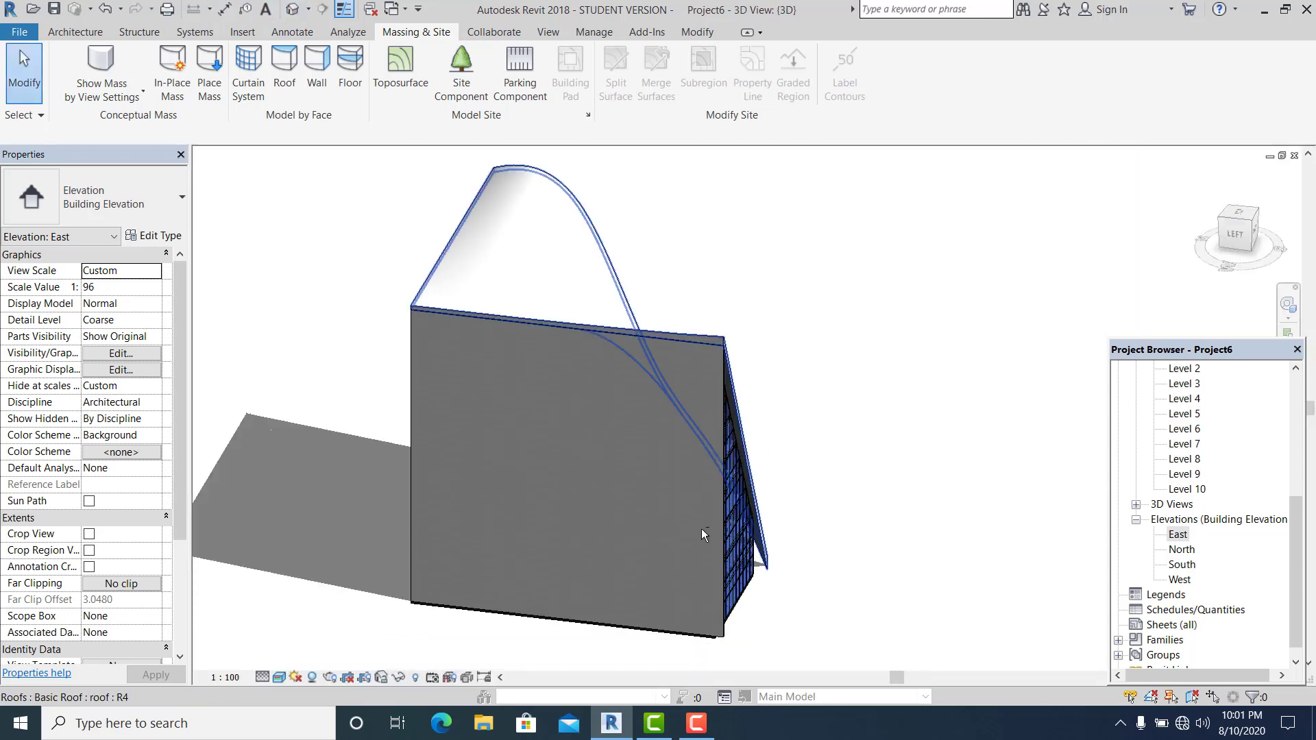
pyautogui.keyDown('shift'); pyautogui.moveTo(701, 528); pyautogui.dragTo(498, 480, button='middle'); pyautogui.keyUp('shift')
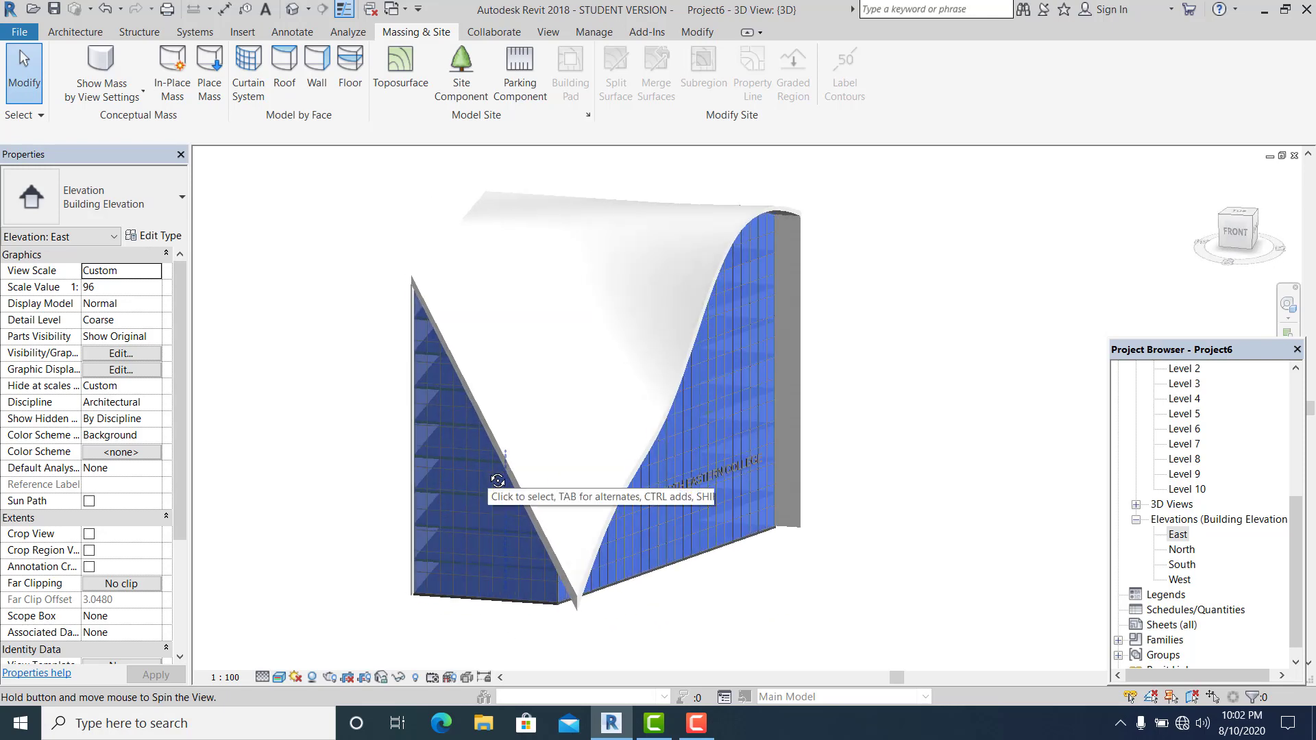
pyautogui.keyDown('shift'); pyautogui.moveTo(609, 449); pyautogui.dragTo(729, 571, button='middle'); pyautogui.keyUp('shift')
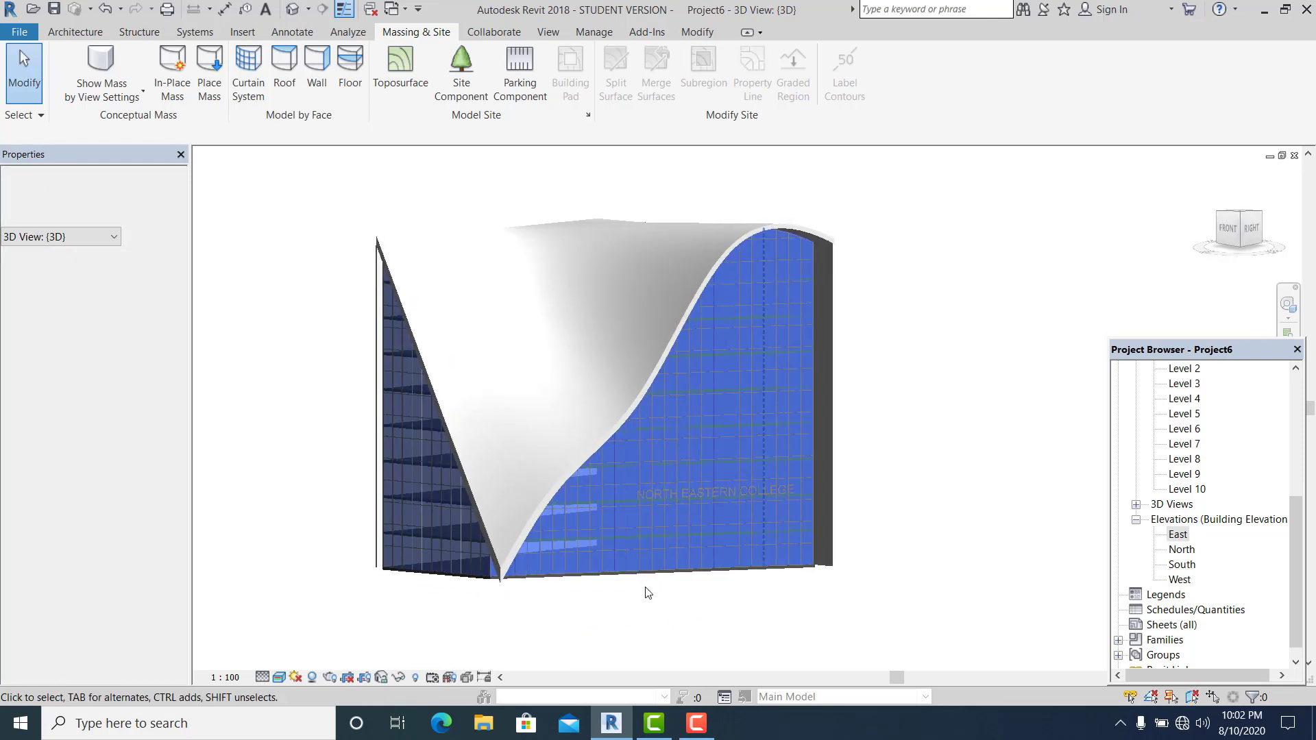
pyautogui.scroll(4, 608, 599)
pyautogui.scroll(-3, 637, 624)
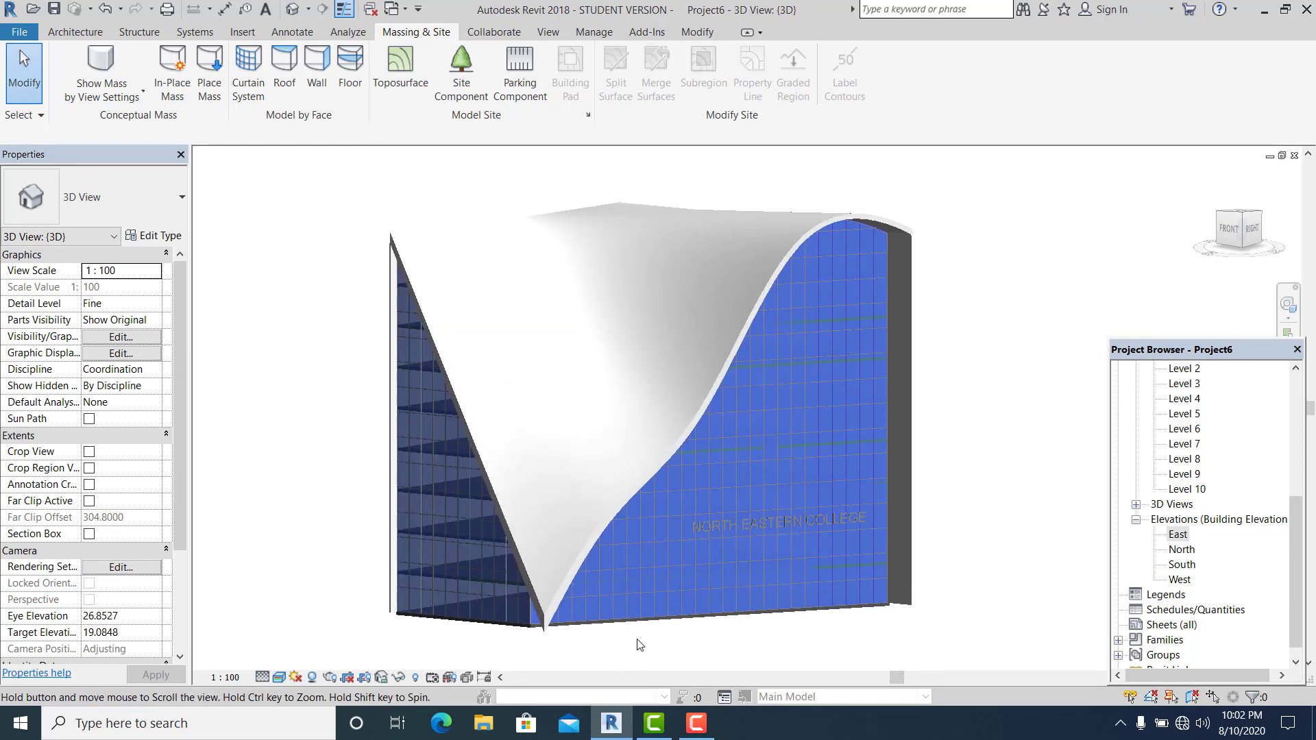
# Examine the finished building from the front corner in 3D, and inspect its facade and roof edges in the South elevation
pyautogui.keyDown('shift'); pyautogui.moveTo(635, 641); pyautogui.dragTo(574, 624, button='middle'); pyautogui.keyUp('shift')
pyautogui.keyDown('shift'); pyautogui.moveTo(641, 648); pyautogui.dragTo(554, 626, button='middle'); pyautogui.keyUp('shift')
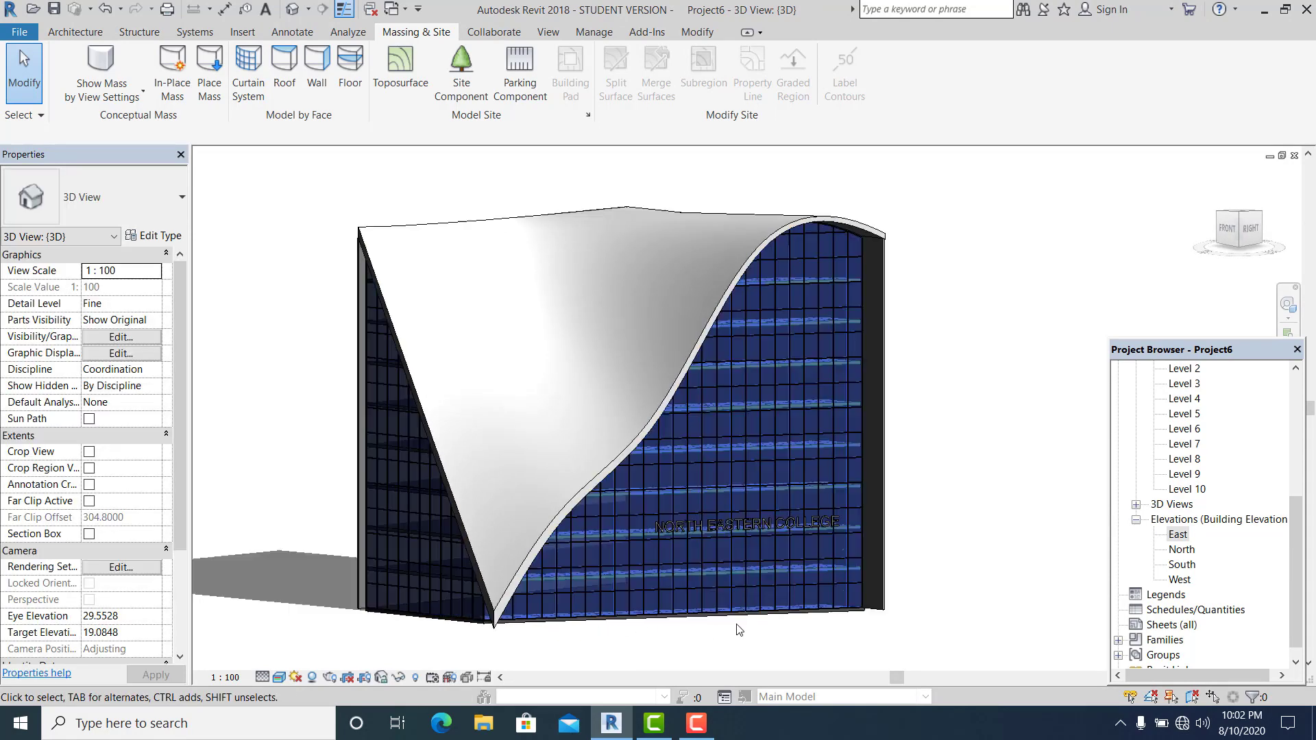
pyautogui.moveTo(674, 629)
pyautogui.keyDown('shift'); pyautogui.mouseDown(button='middle')
pyautogui.moveTo(558, 626)
pyautogui.moveTo(699, 626)
pyautogui.mouseUp(button='middle'); pyautogui.keyUp('shift')
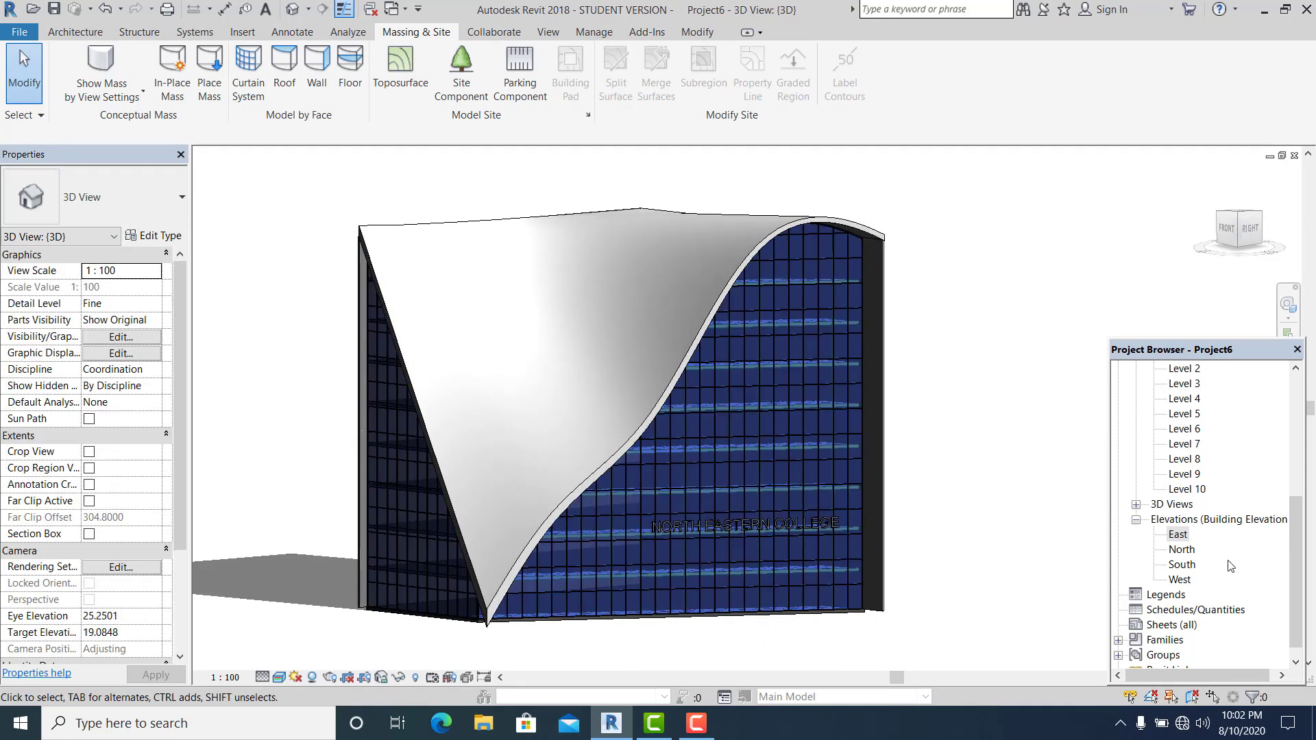
pyautogui.doubleClick(1183, 565)
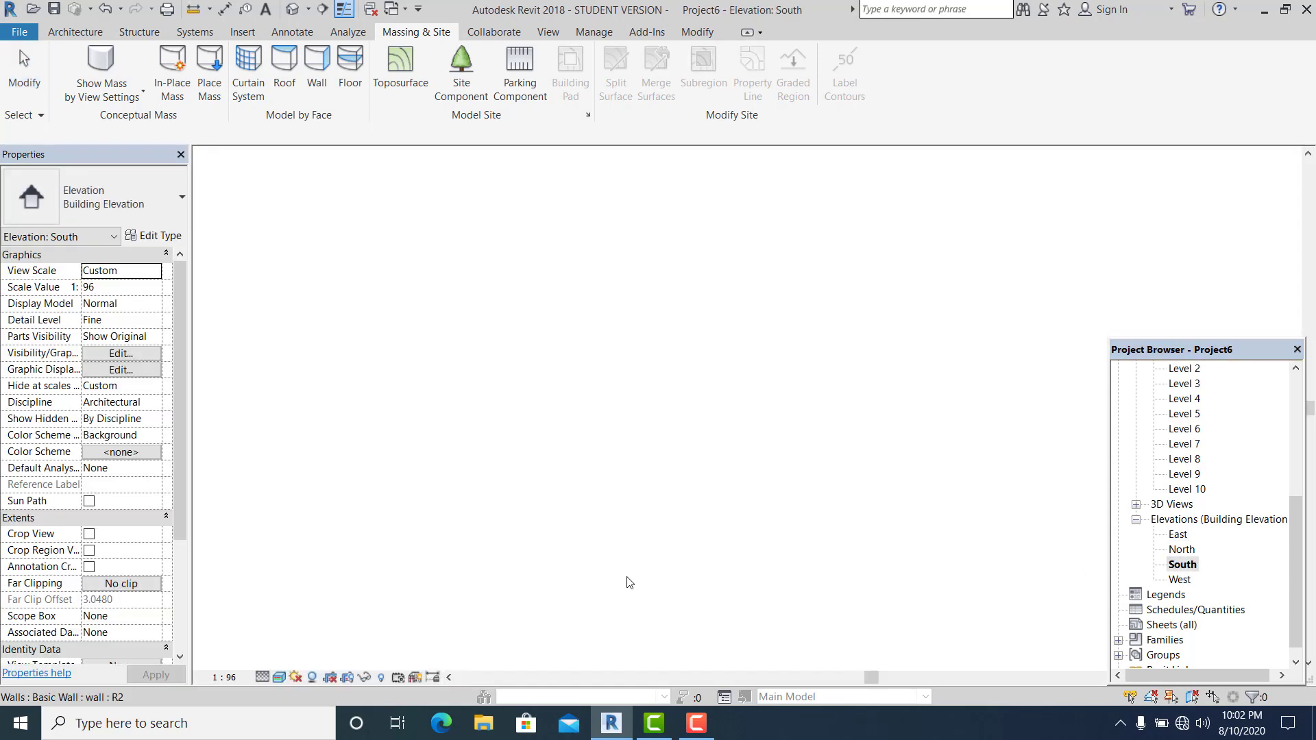
pyautogui.scroll(-3, 632, 518)
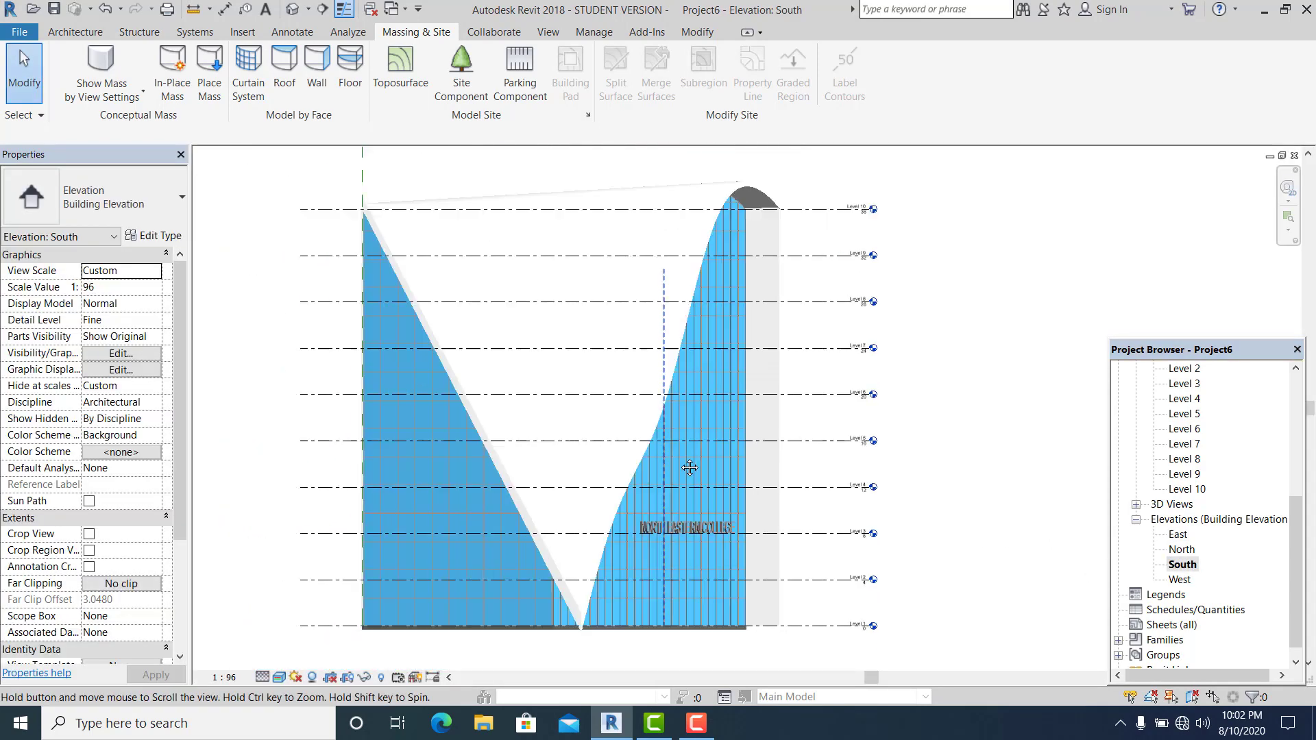
pyautogui.moveTo(629, 556)
pyautogui.mouseDown(button='middle')
pyautogui.moveTo(657, 535)
pyautogui.moveTo(656, 550)
pyautogui.mouseUp(button='middle')
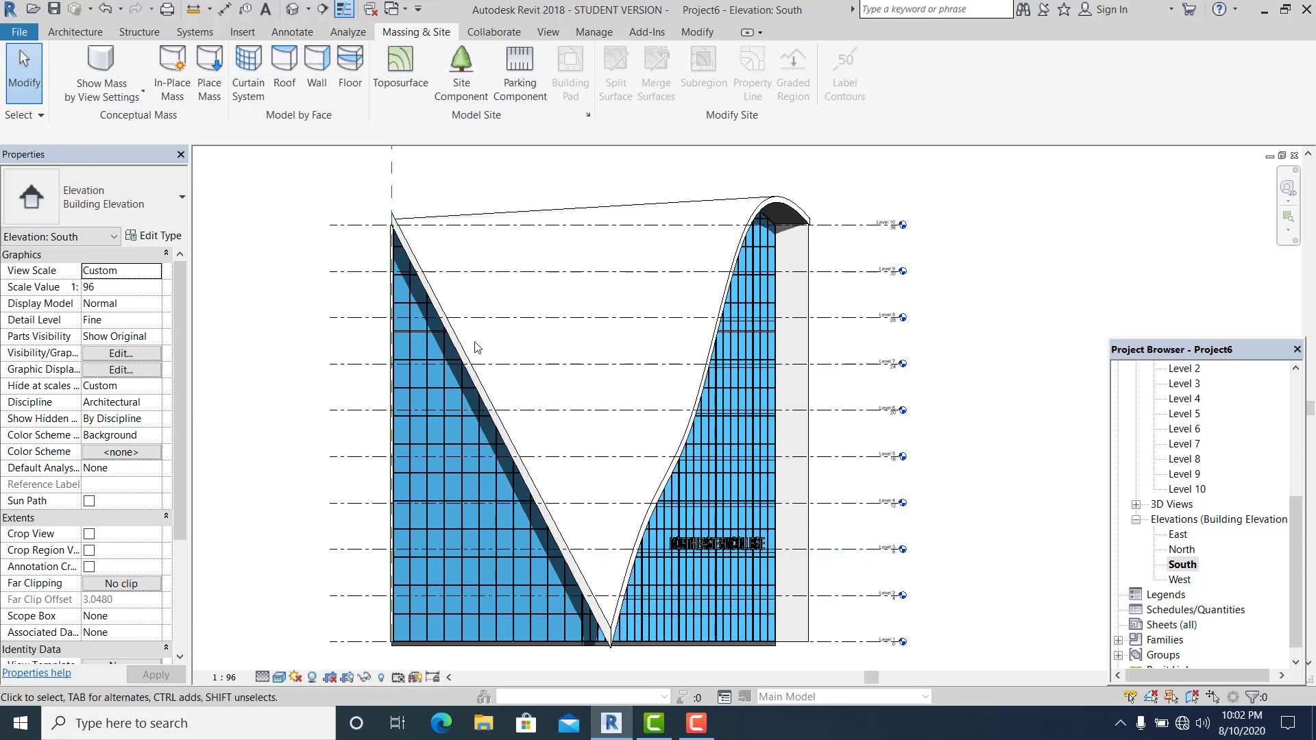
pyautogui.scroll(1, 433, 354)
pyautogui.scroll(-1, 431, 359)
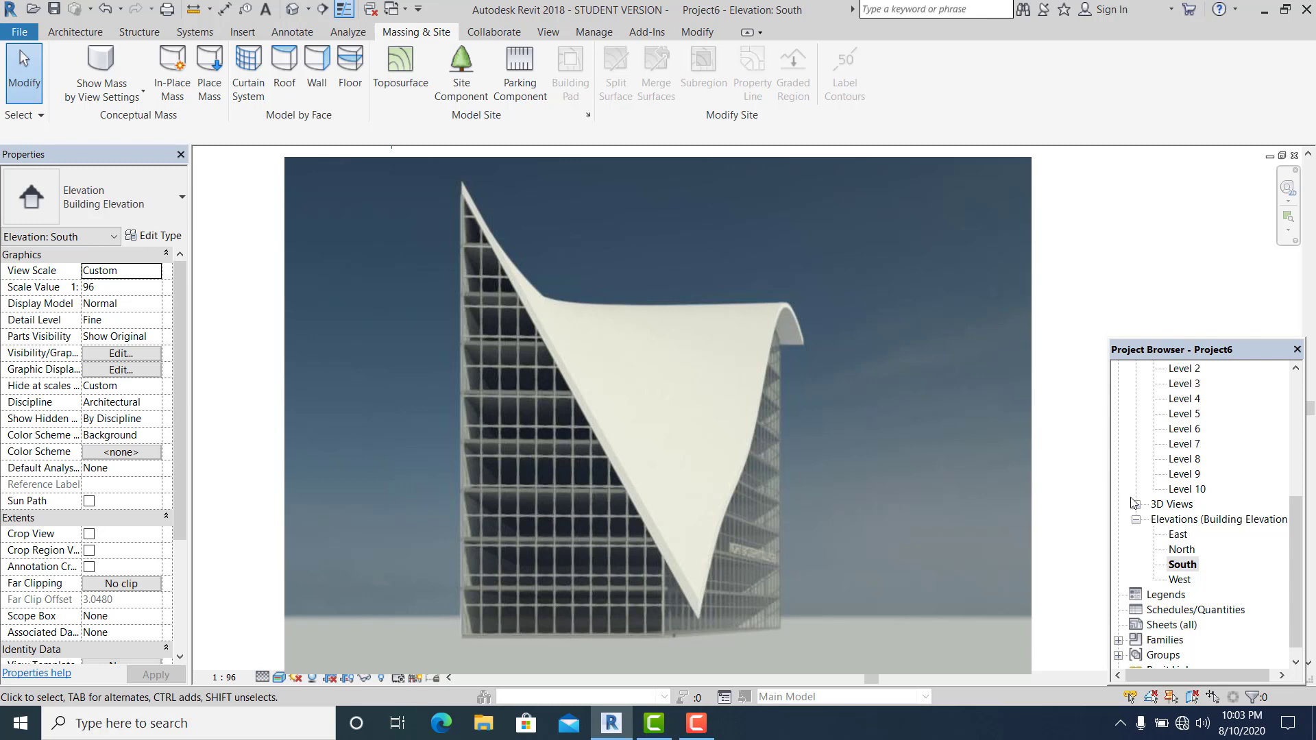
# View the North and West elevations of the building and return to the default 3D view
pyautogui.doubleClick(1182, 549)
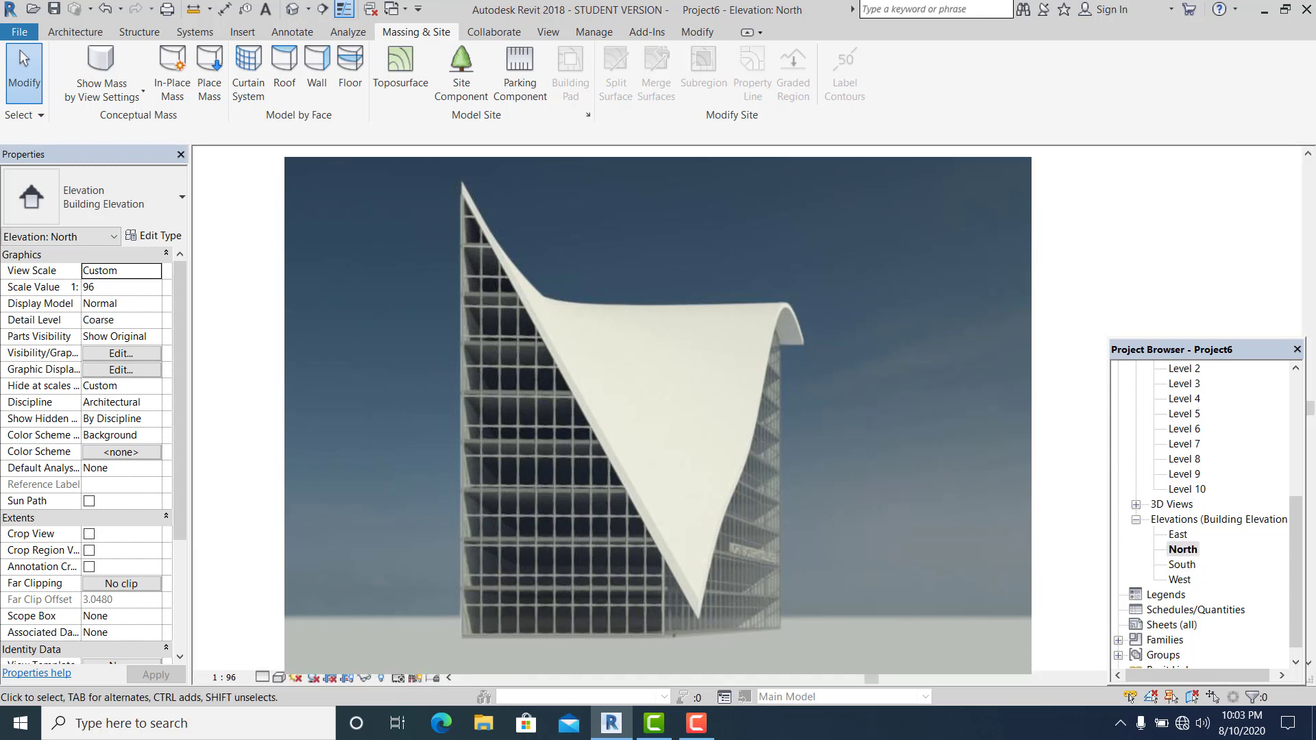
pyautogui.doubleClick(1179, 579)
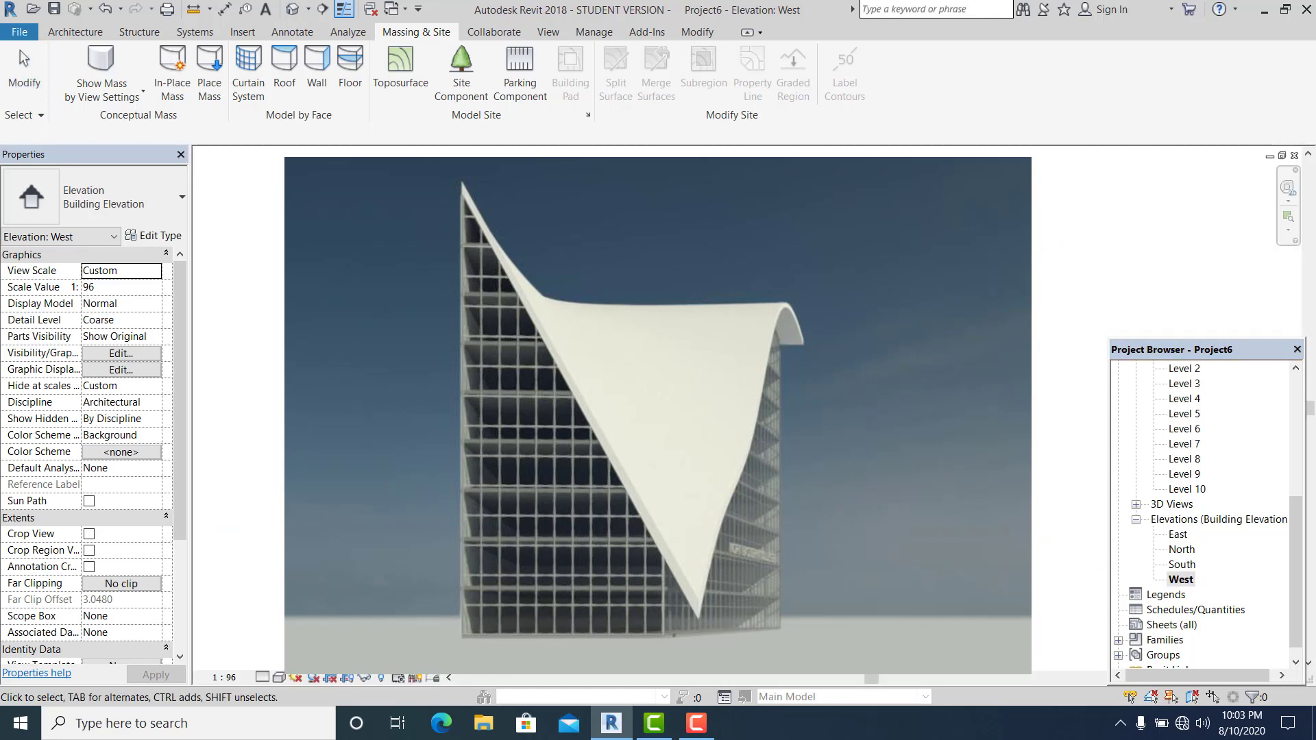
pyautogui.click(292, 9)
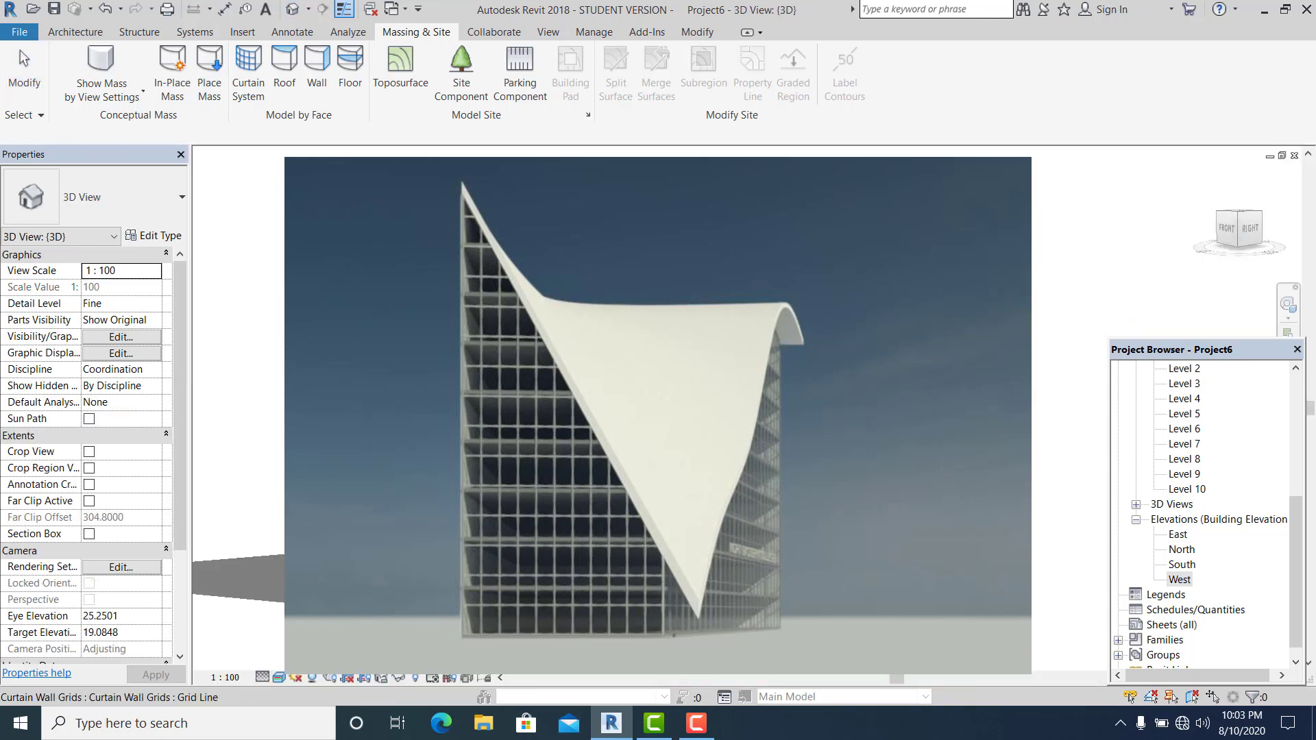